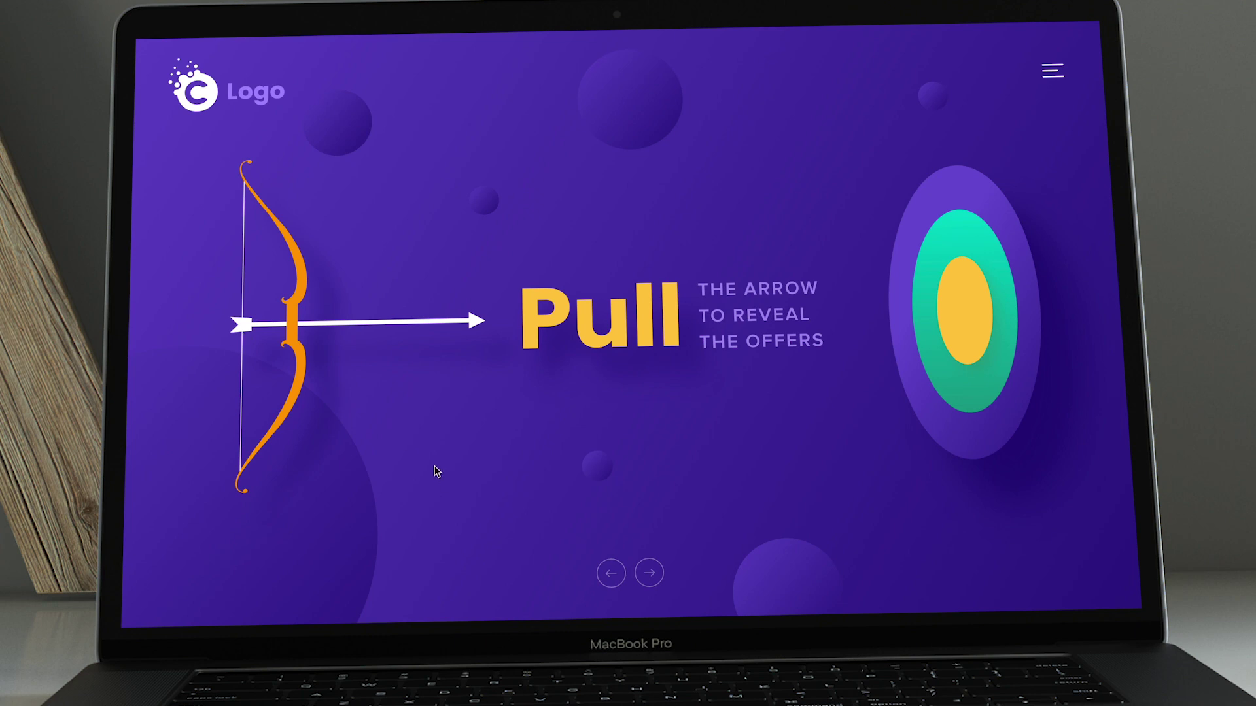
Try out the bow-and-arrow prototype by repeatedly pulling the arrow and dismissing the reward popup
left_click_drag(245, 327, 168, 331)
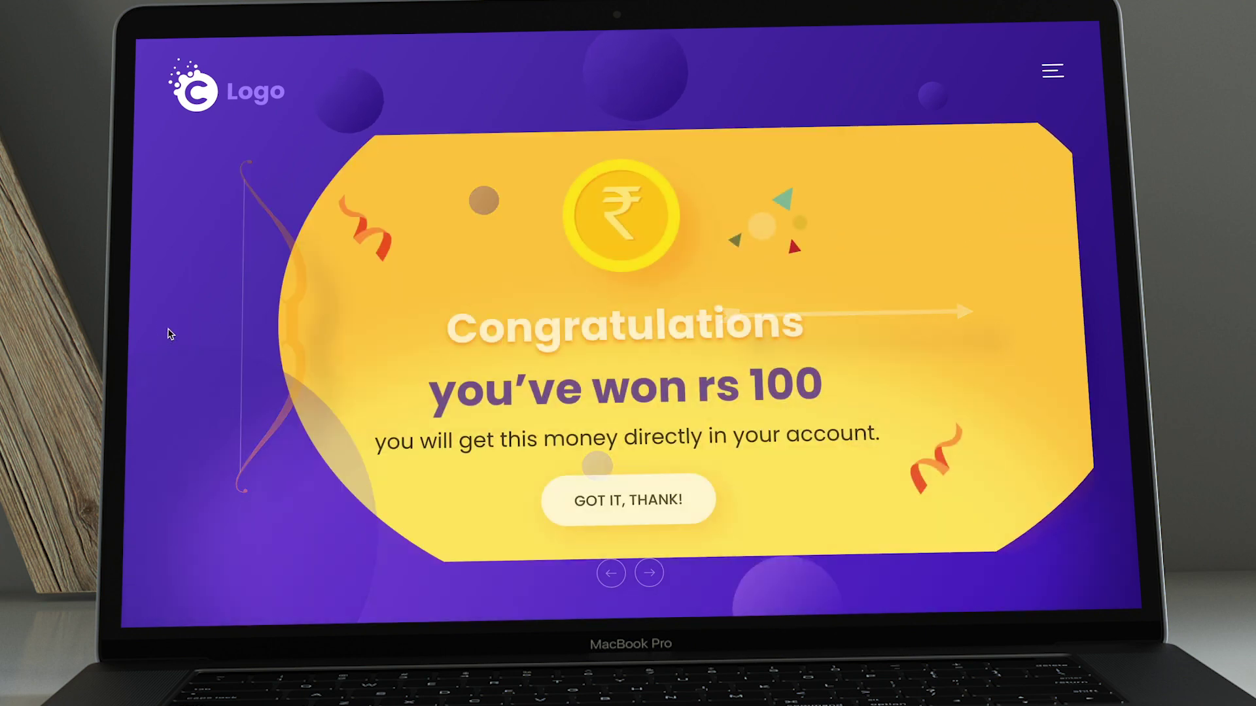
left_click(622, 499)
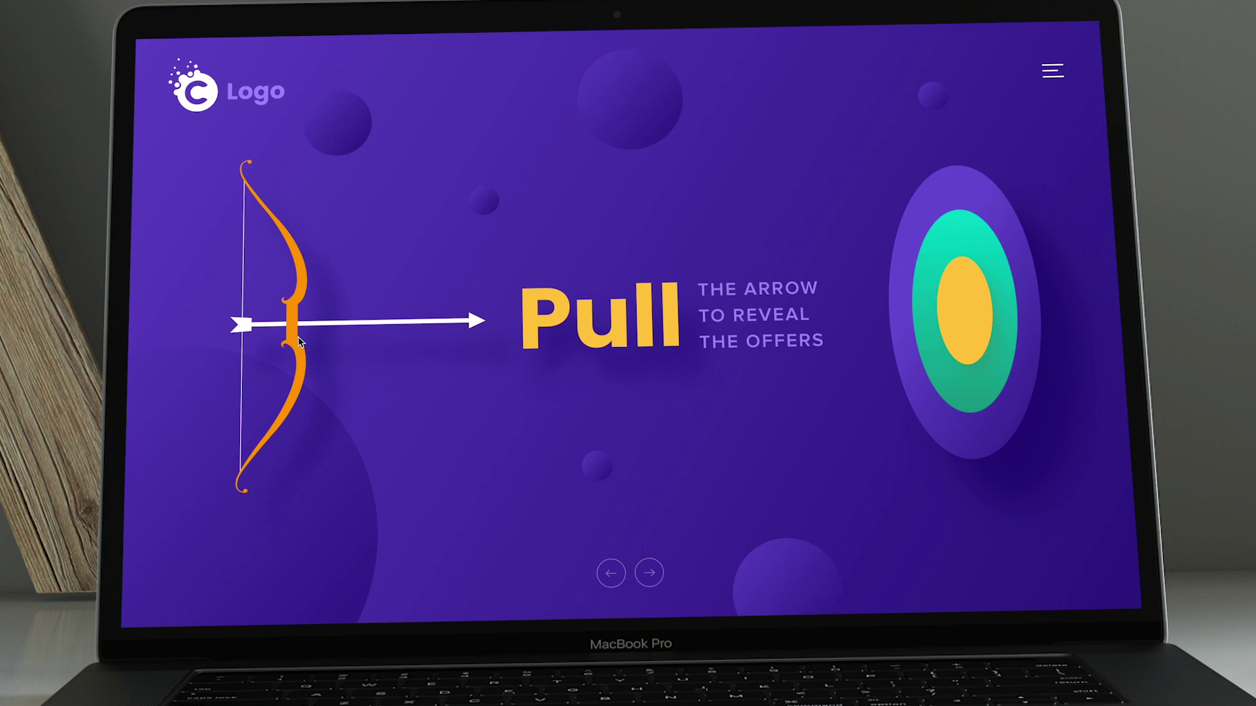
left_click_drag(245, 327, 157, 344)
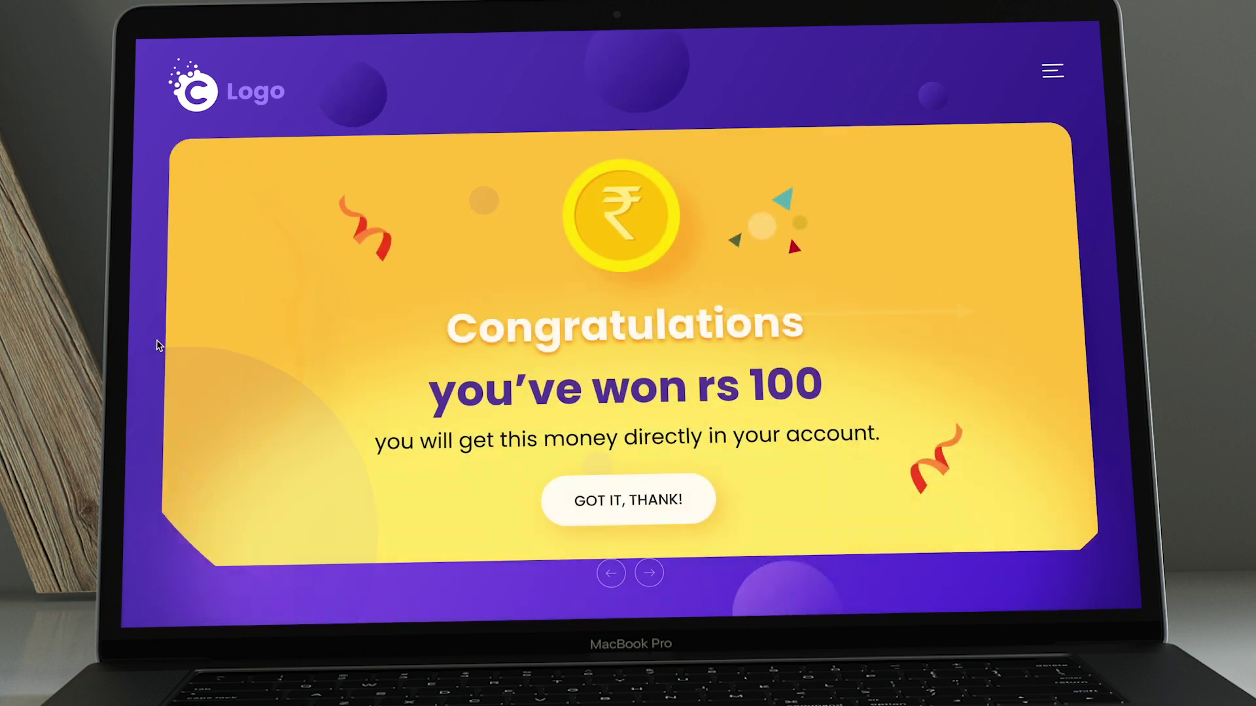
left_click(633, 501)
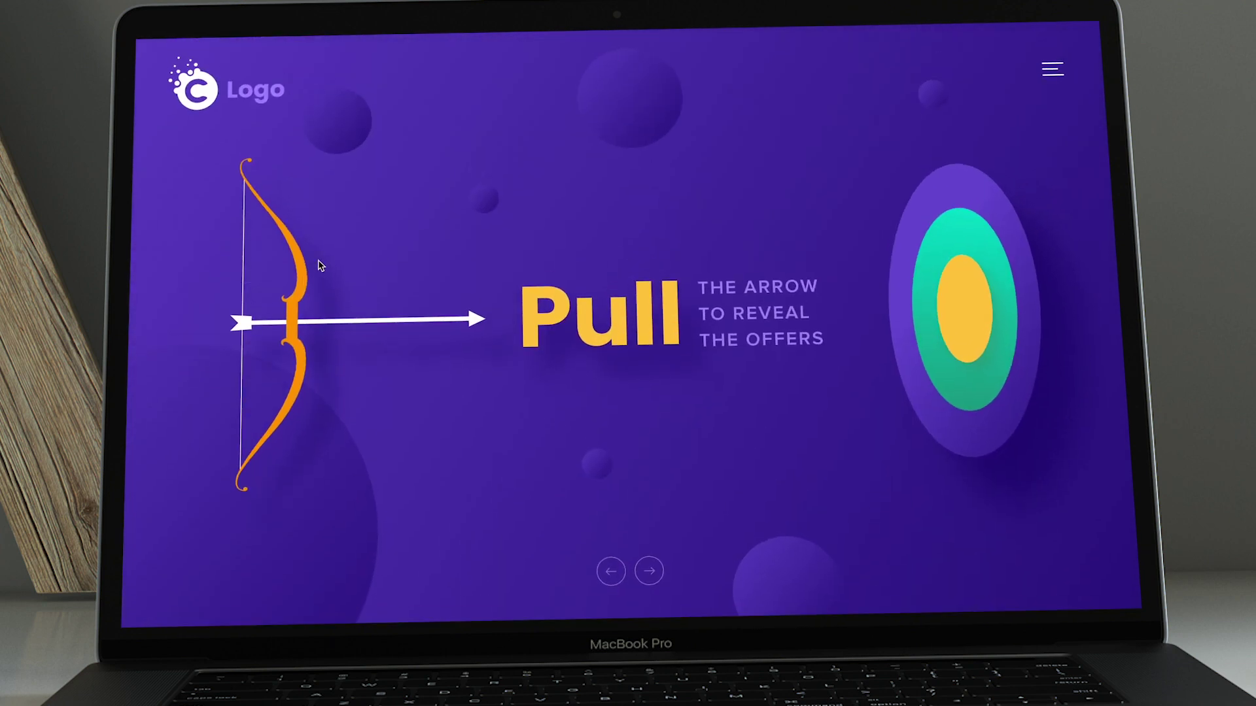
left_click_drag(236, 322, 156, 328)
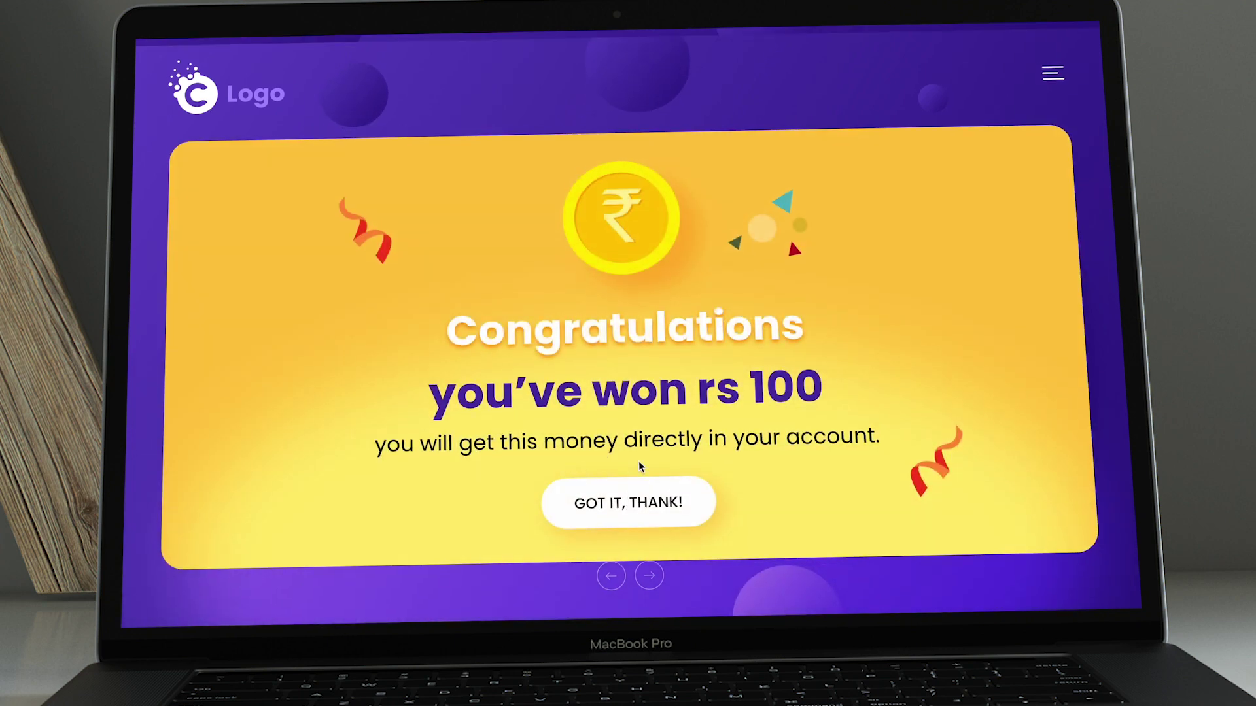
left_click(625, 500)
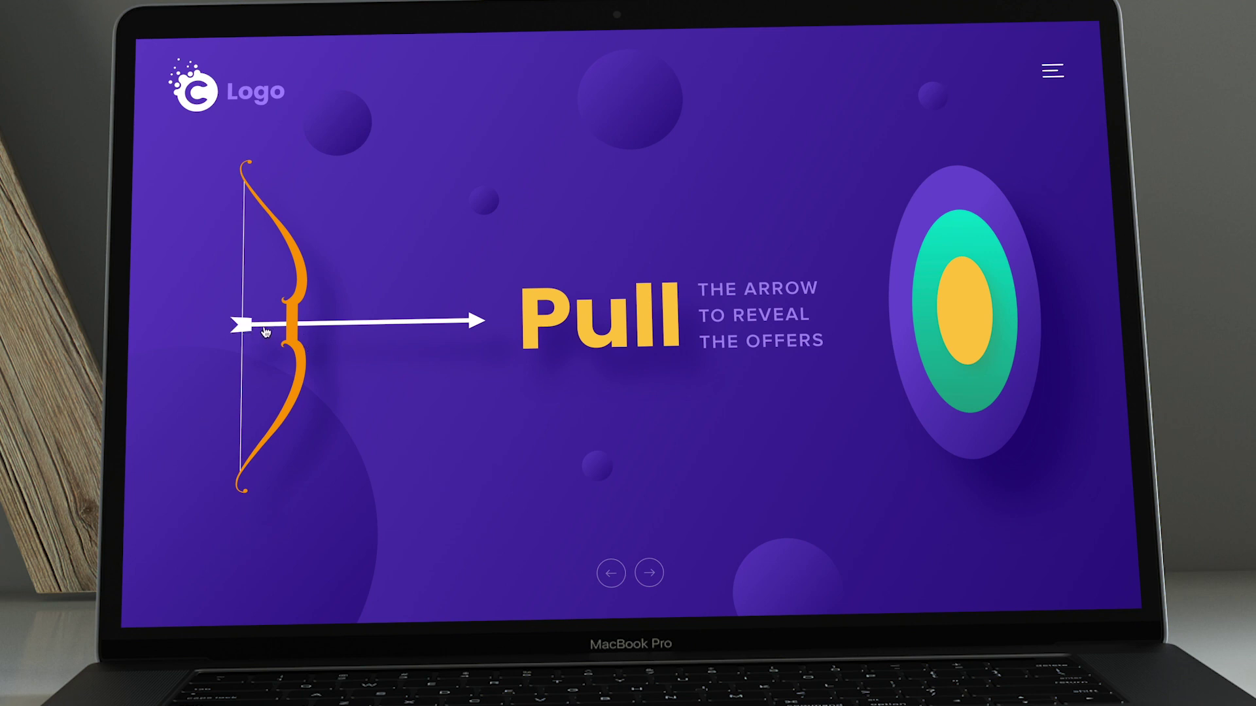
left_click_drag(247, 327, 168, 331)
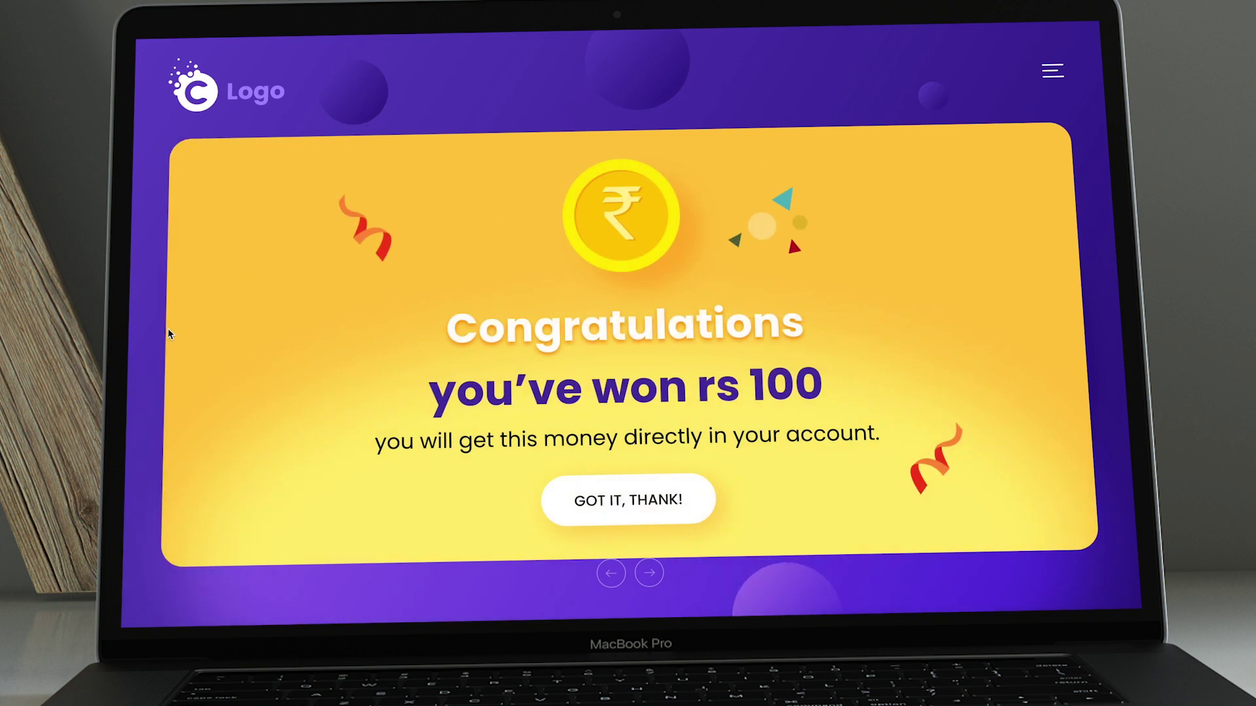
left_click(622, 499)
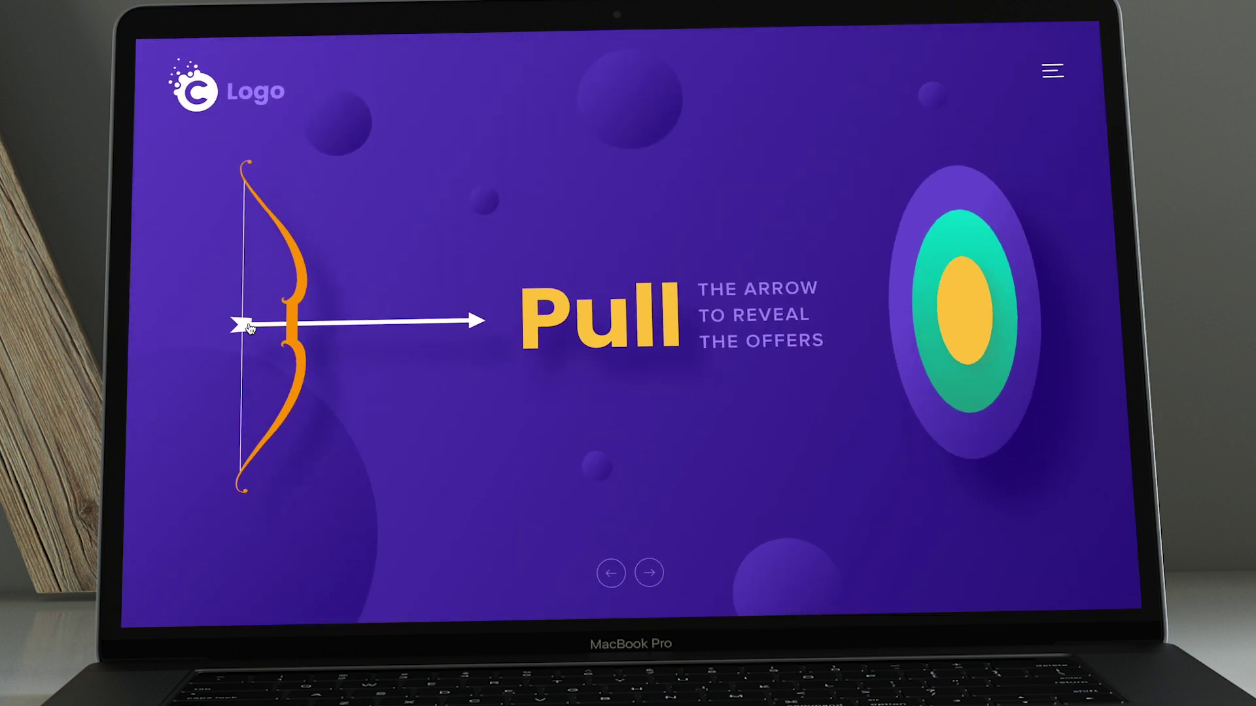
mouse_move(238, 327)
left_mouse_down()
mouse_move(165, 342)
mouse_move(260, 340)
mouse_move(157, 345)
left_mouse_up()
left_click(623, 503)
left_click_drag(254, 327, 156, 328)
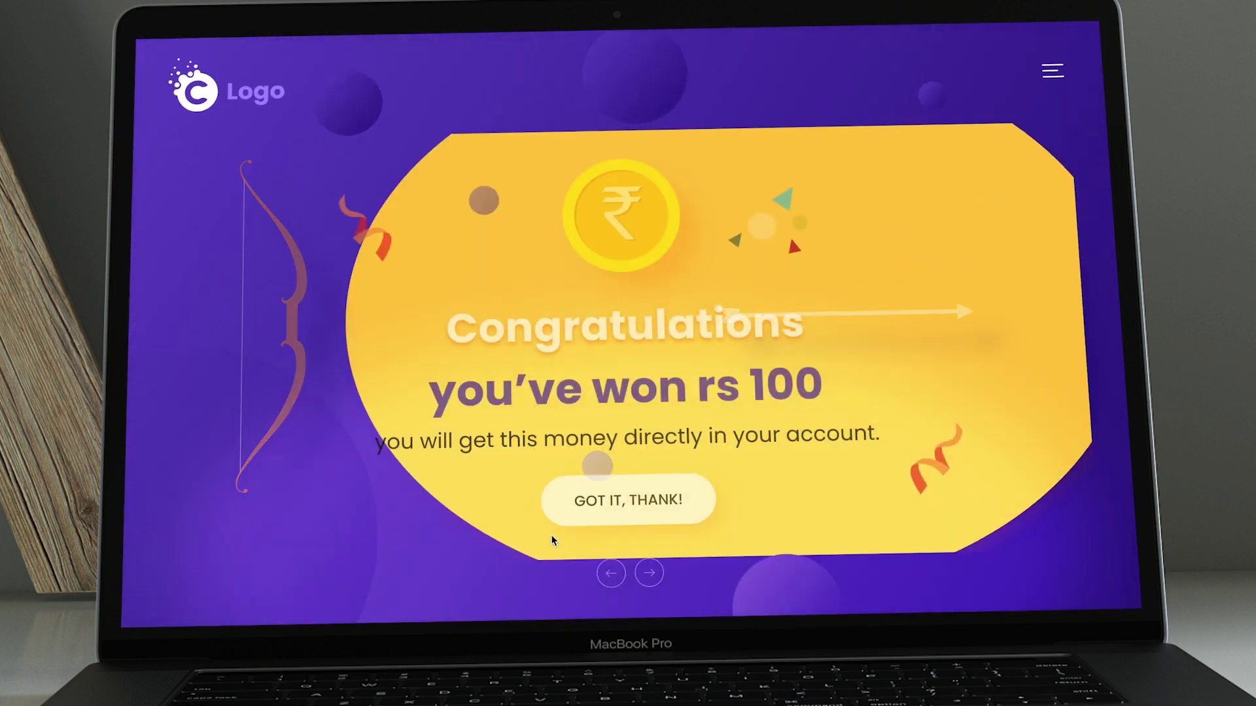
left_click(611, 501)
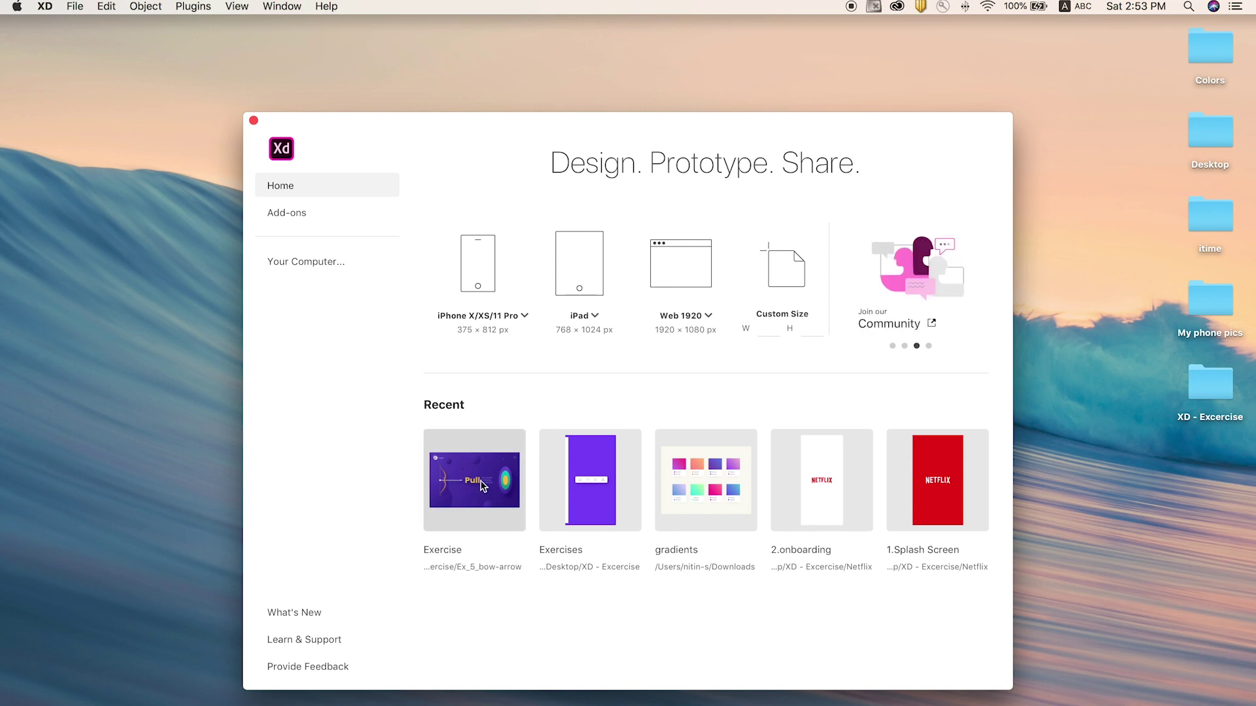
Open the recent Exercise document and start a preview from the Web 1366 – 1 artboard
left_click(482, 485)
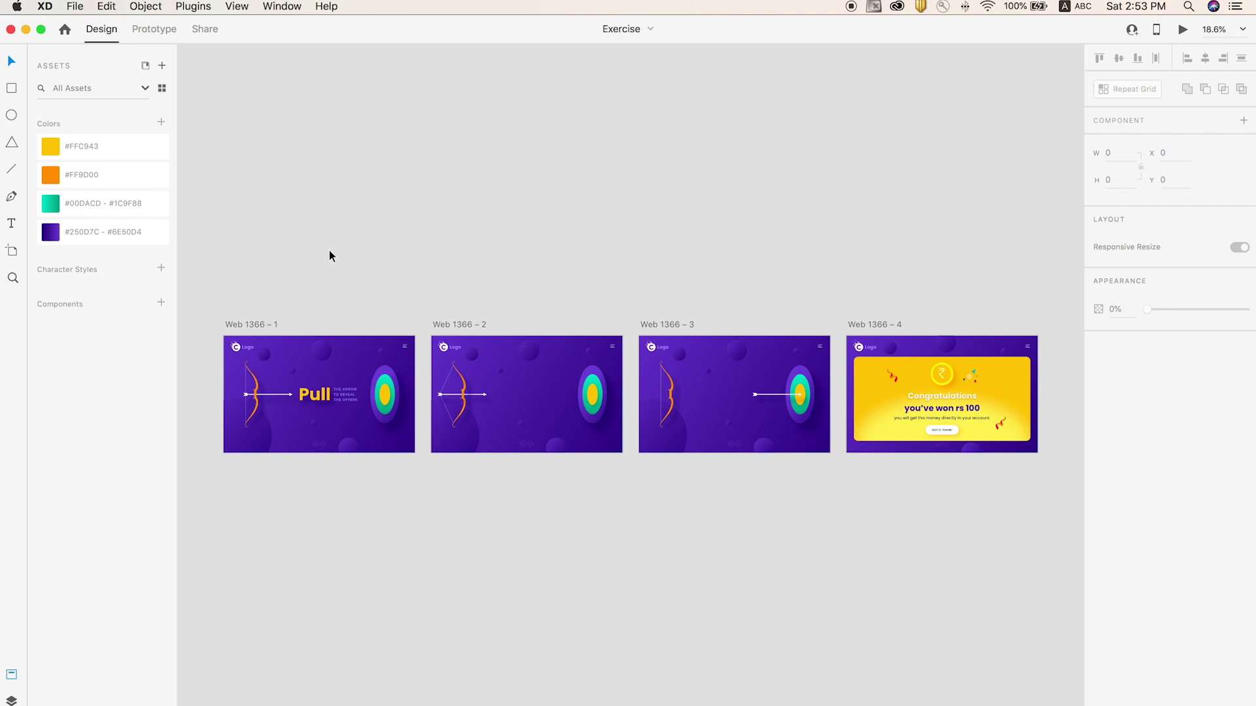
left_click(253, 325)
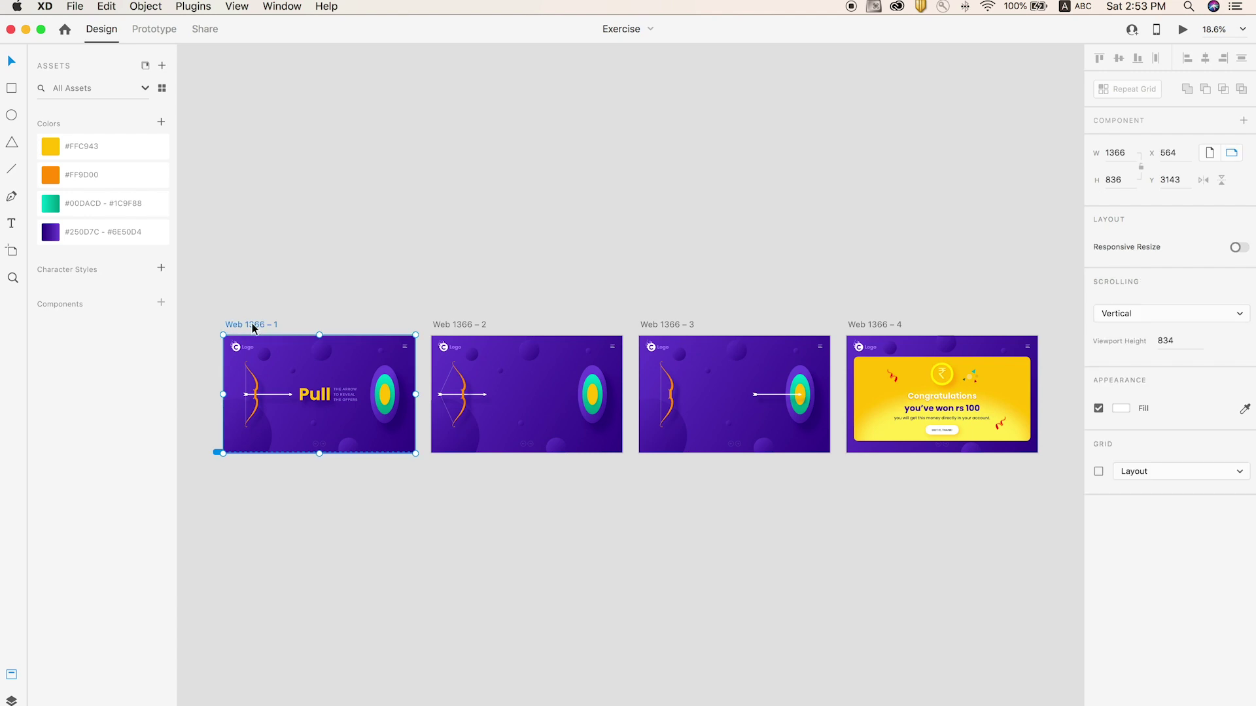
key("super+Return")
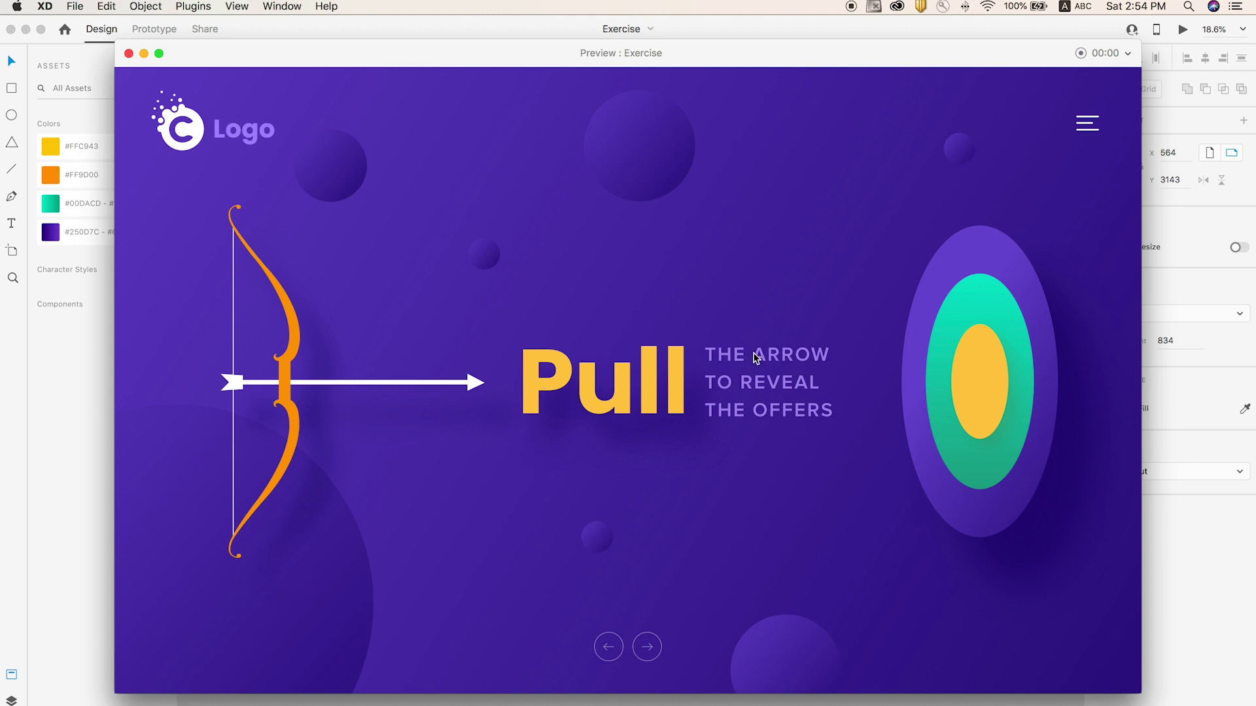
Test the preview by pulling the arrow twice, dismissing the reward popup in between, and close the preview
left_click_drag(235, 384, 161, 390)
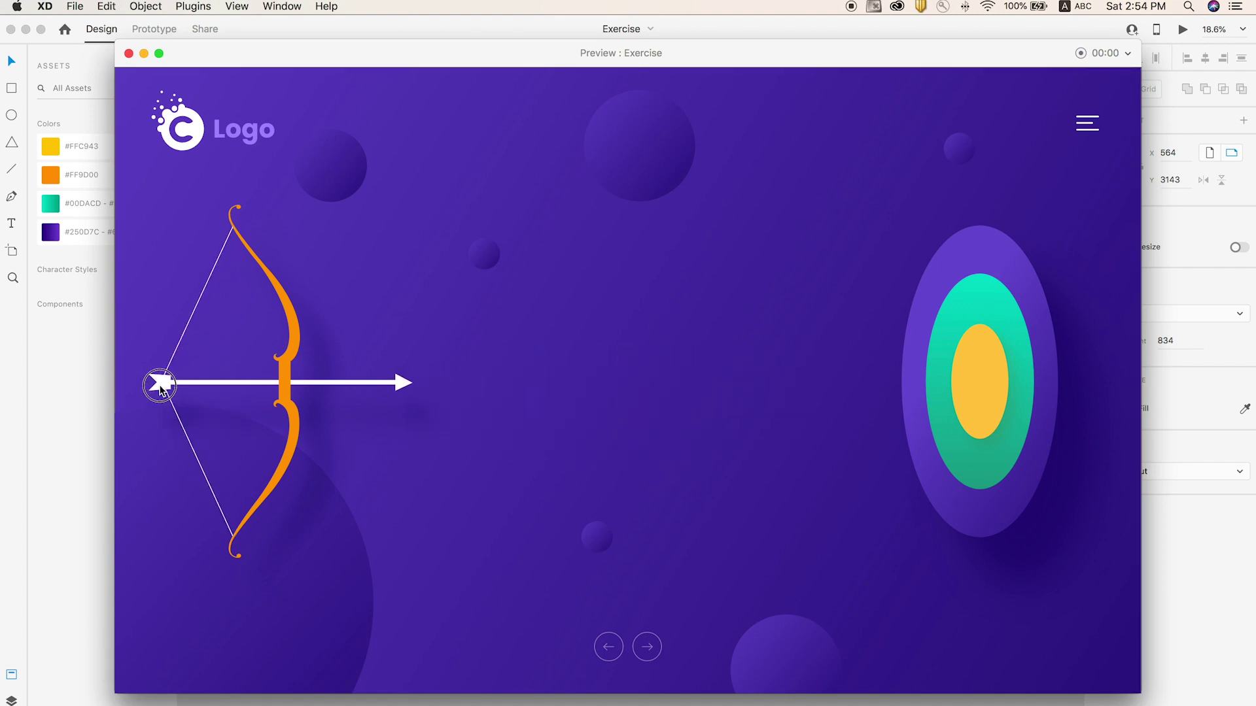
left_click_drag(161, 390, 160, 390)
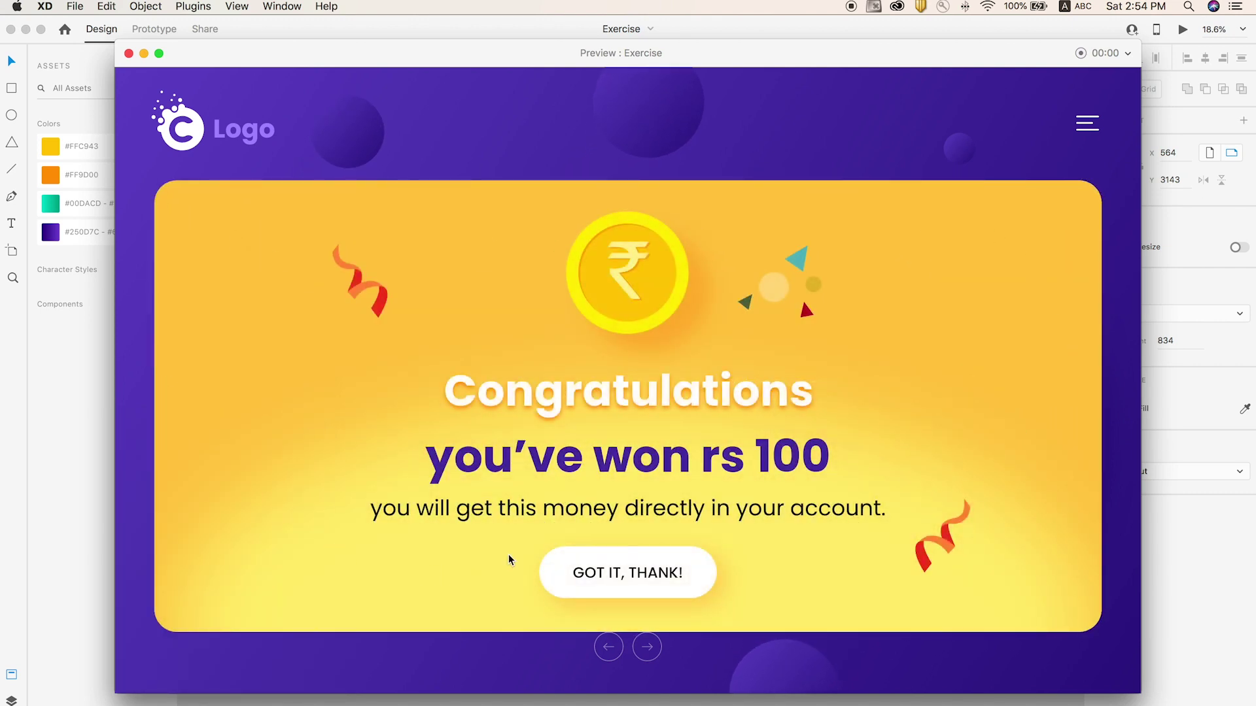
left_click(644, 581)
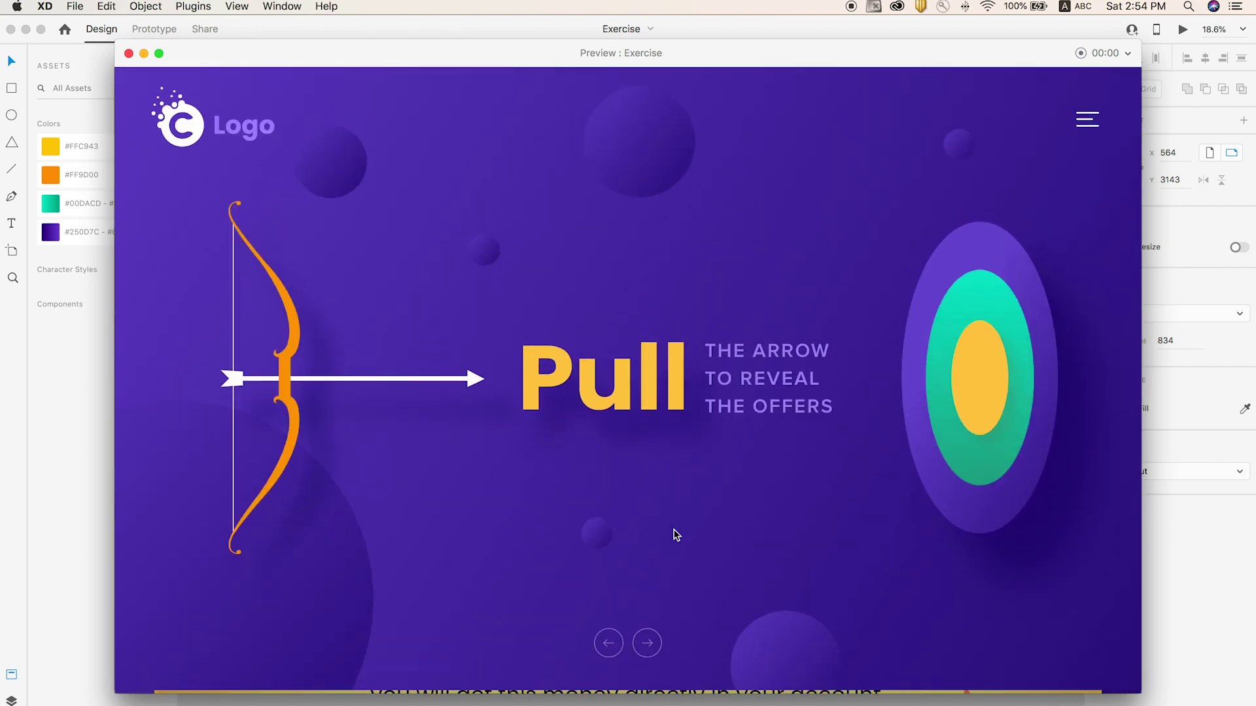
left_click_drag(245, 391, 151, 387)
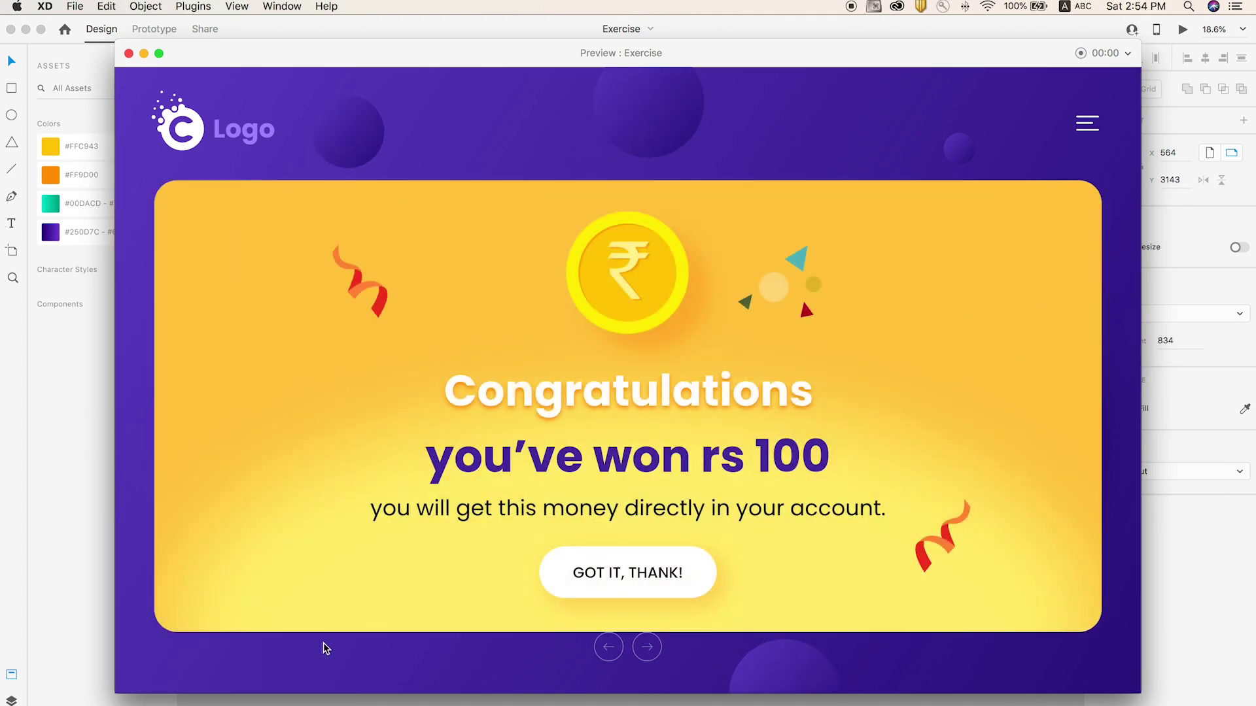
left_click(129, 53)
Duplicate the Web 1366 – 1 artboard and place the copy directly below the original
left_click_drag(341, 283, 418, 193)
key("z")
left_click_drag(270, 222, 543, 429)
scroll(458, 144, "right", 2)
scroll(458, 144, "down", 1)
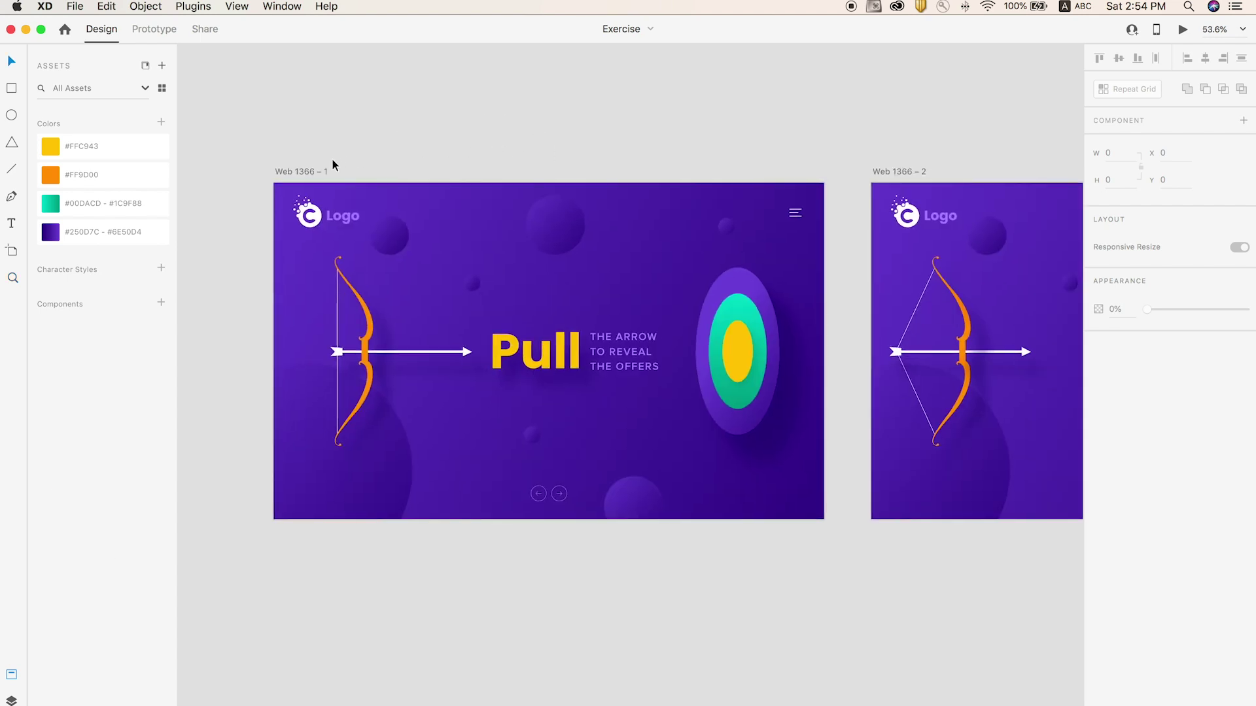
left_click(291, 172)
left_click_drag(306, 173, 317, 594, "alt")
Delete all contents of the duplicated artboard, leaving it blank
scroll(453, 647, "down", 6)
left_click_drag(248, 173, 906, 628)
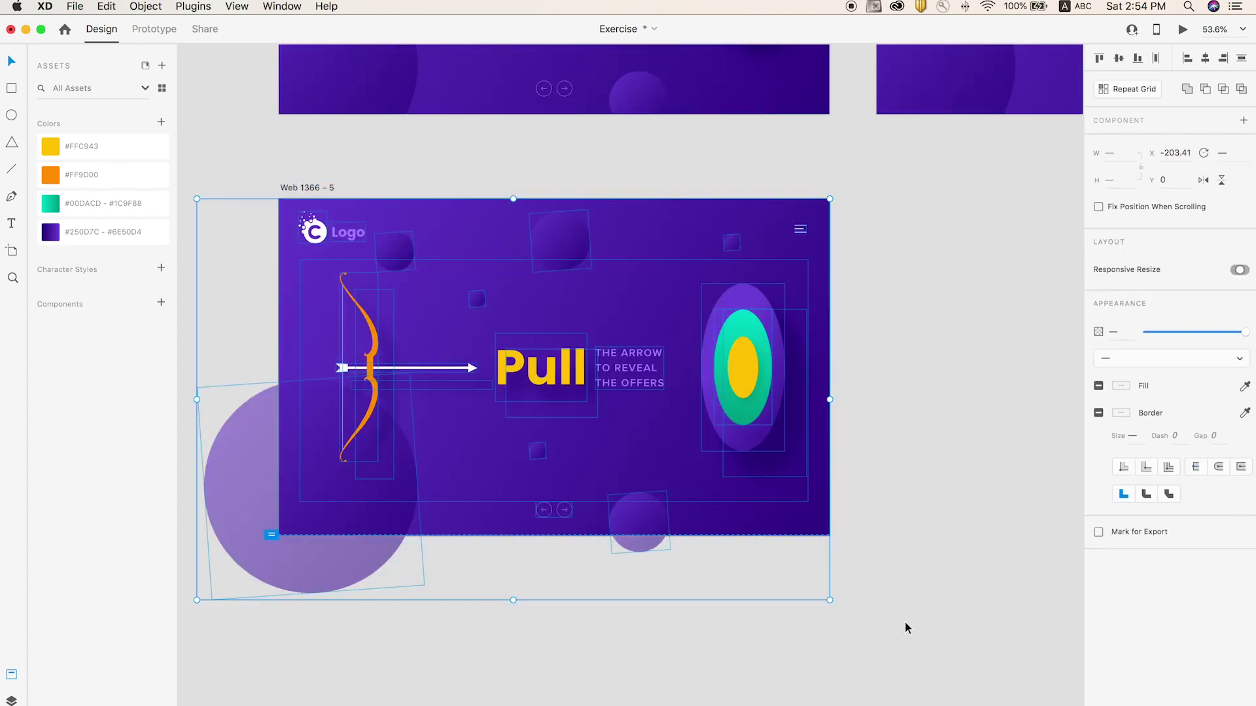
key("Delete")
left_click(541, 347)
Draw a 1366 × 836 rectangle covering the whole blank Web 1366 – 5 artboard and remove its border
scroll(544, 393, "up", 3)
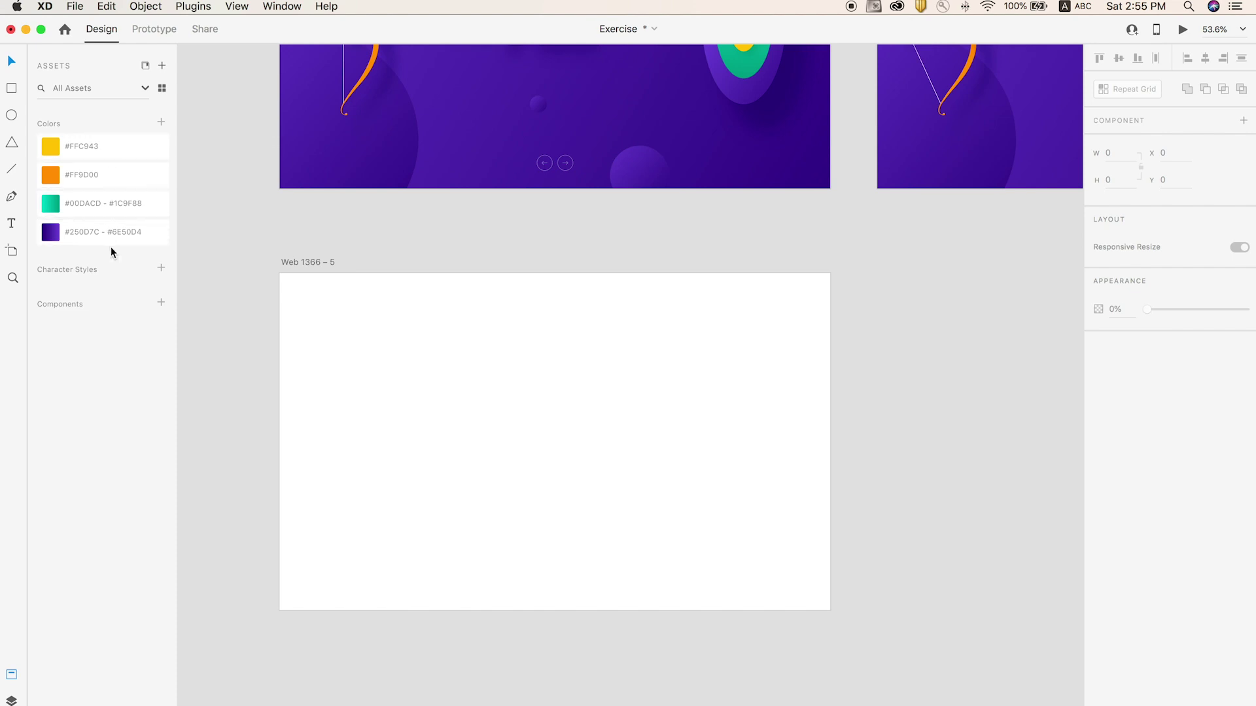
scroll(345, 239, "up", 3)
scroll(344, 239, "right", 2)
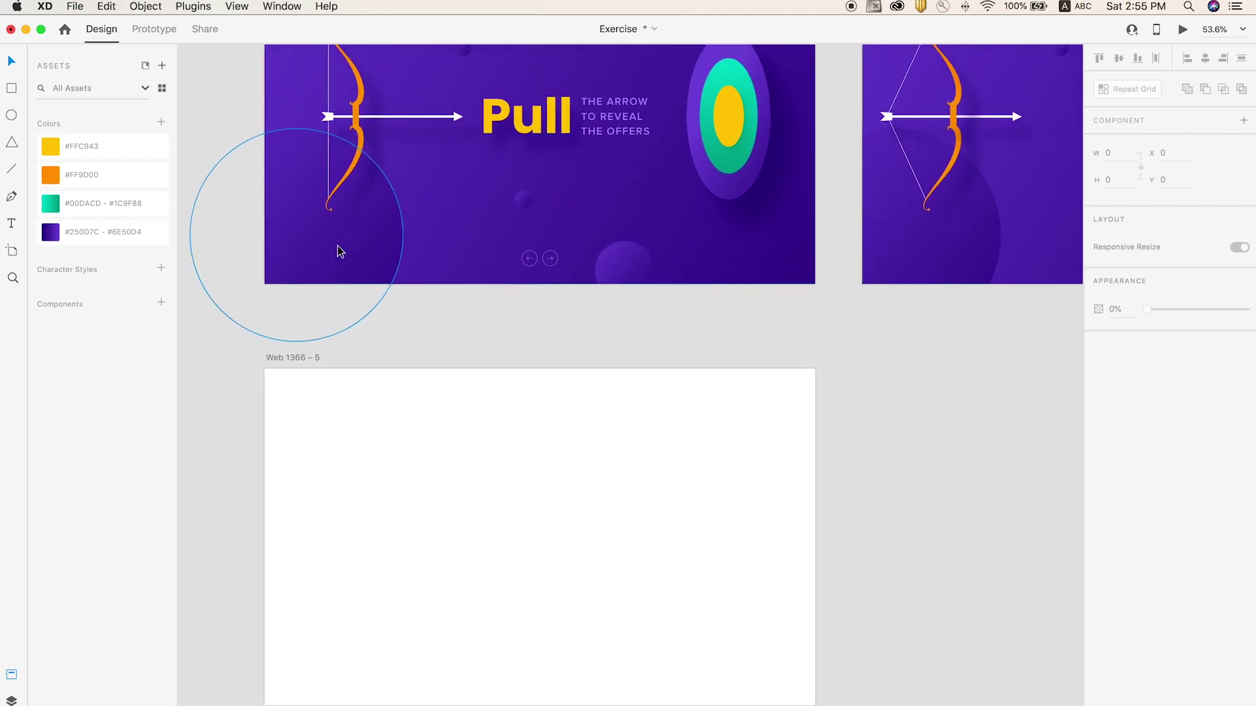
scroll(428, 327, "up", 4)
scroll(428, 327, "left", 1)
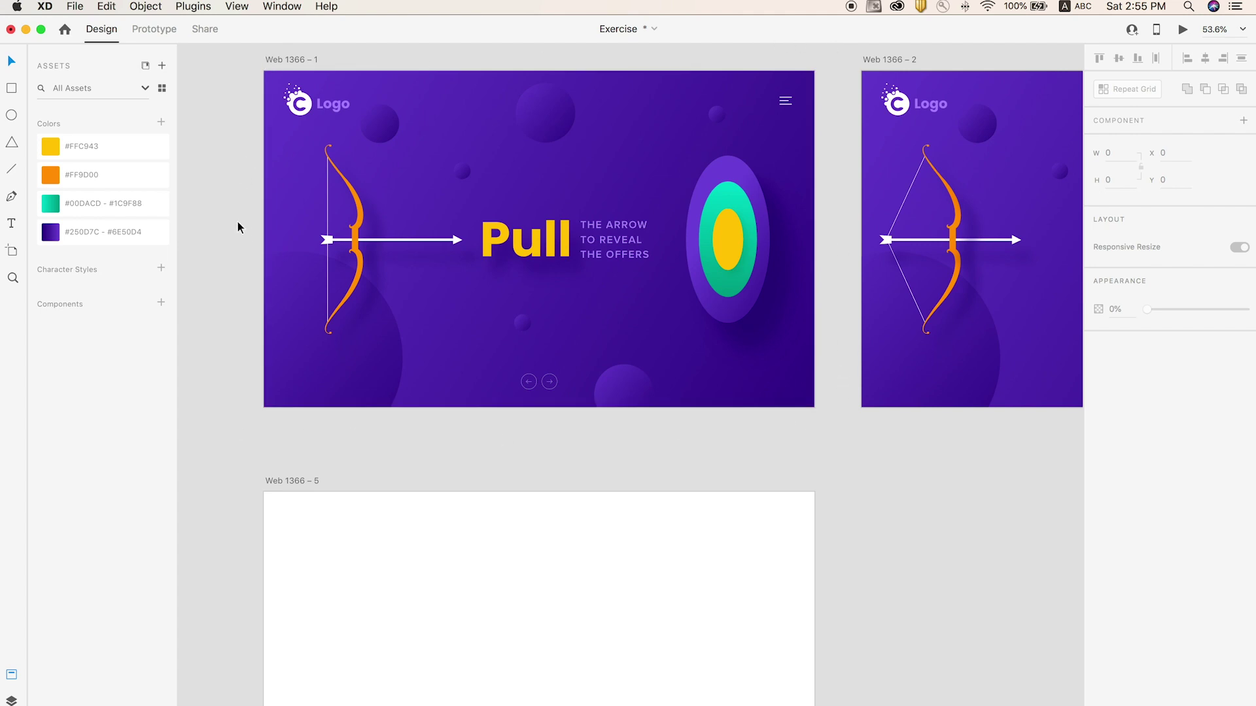
scroll(237, 227, "down", 3)
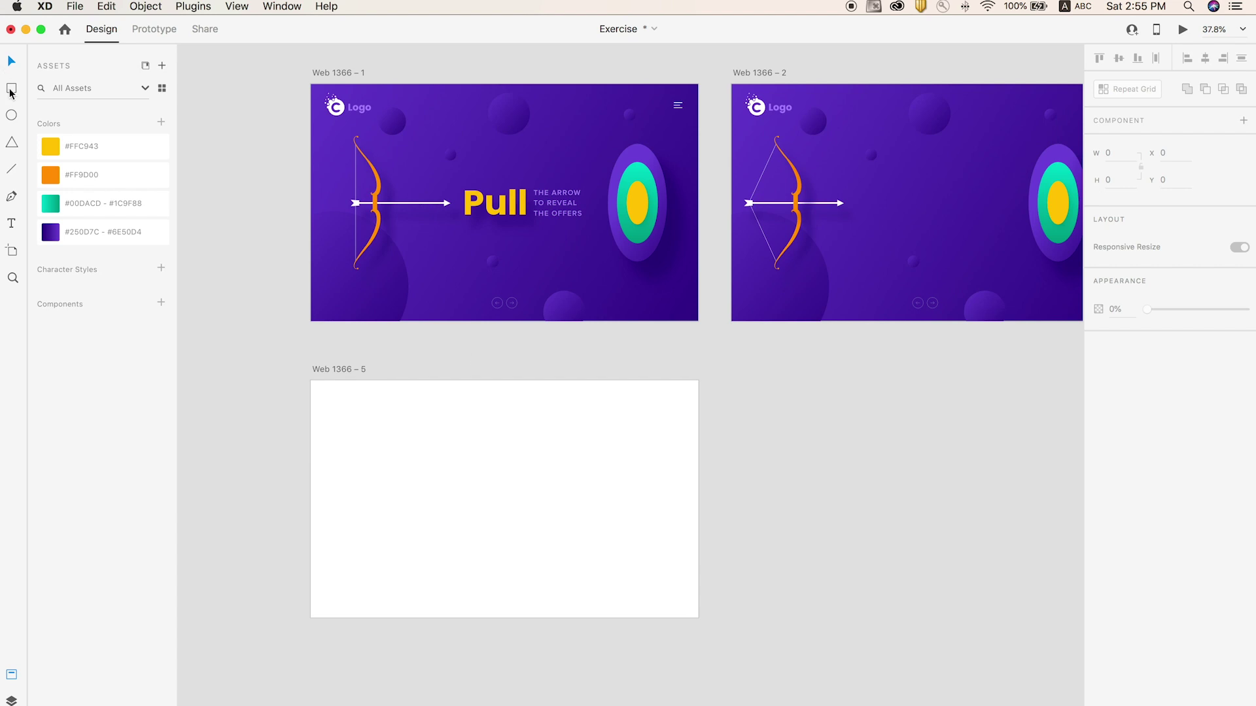
mouse_move(313, 383)
left_mouse_down()
mouse_move(614, 605)
mouse_move(699, 618)
left_mouse_up()
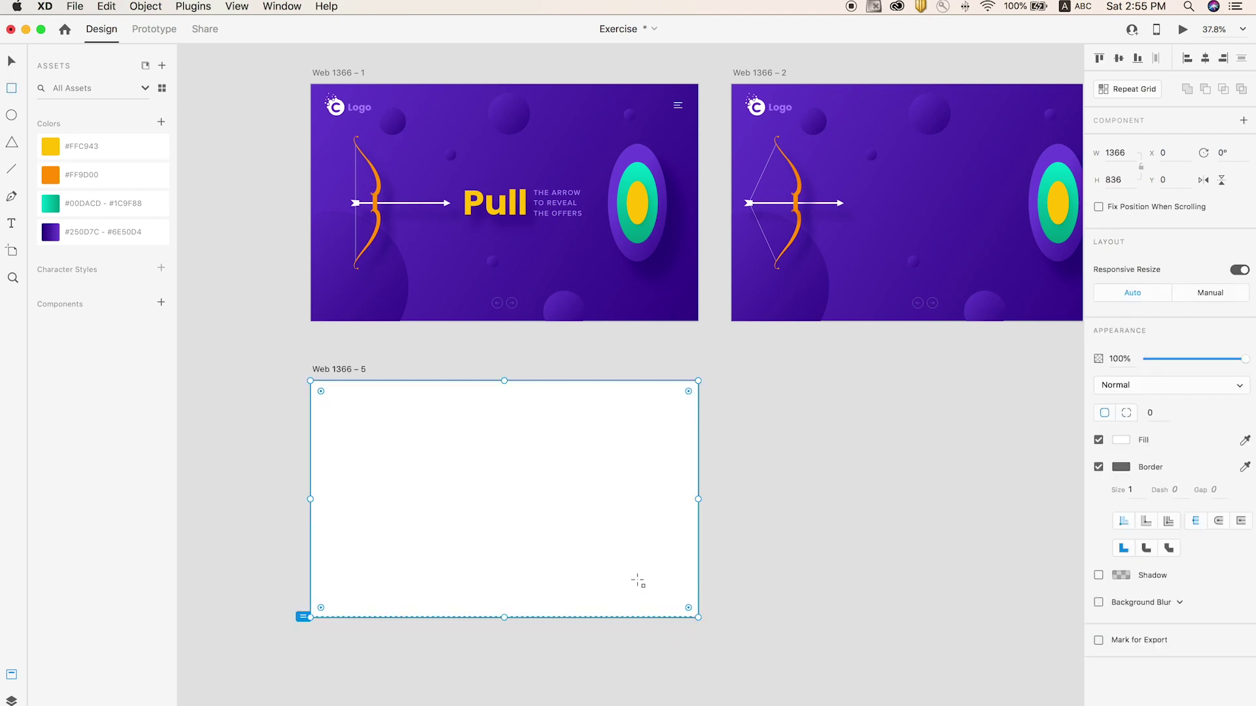
left_click(1100, 468)
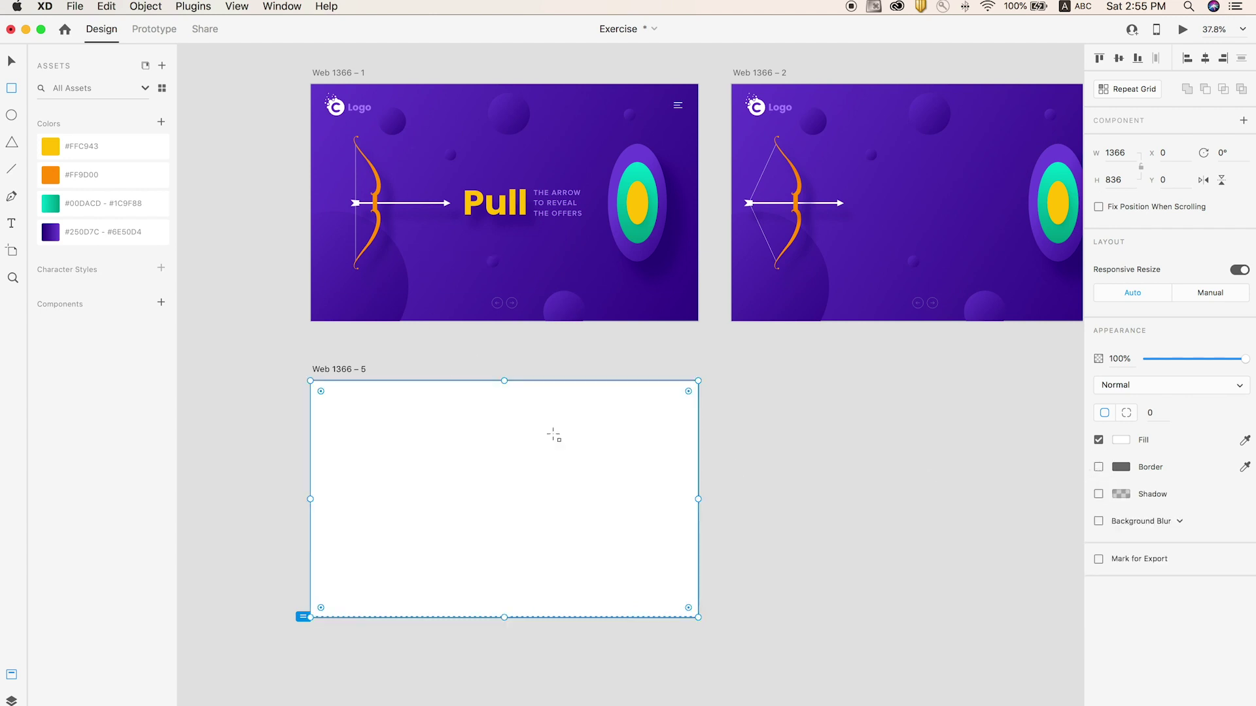
Fill the background rectangle with the #250D7C – #6E50D4 gradient, running diagonally from light at its upper-left to dark at its lower-right corner
left_click(101, 237)
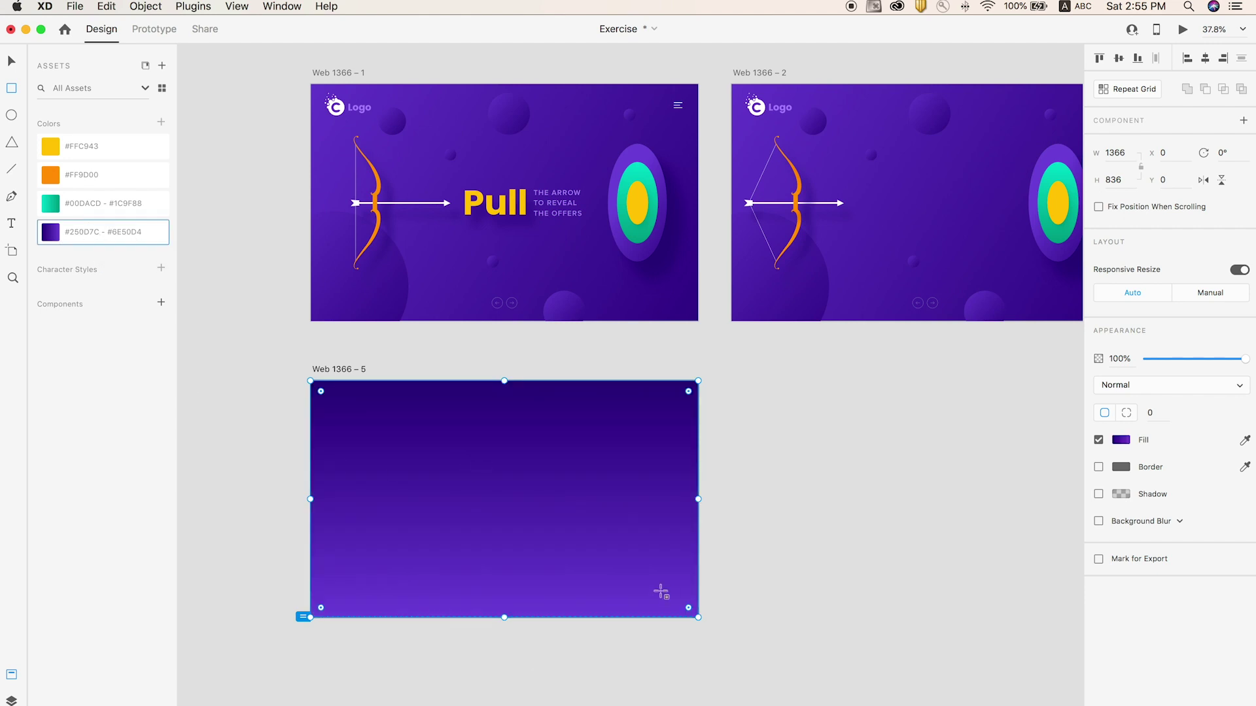
key("v")
left_click(773, 501)
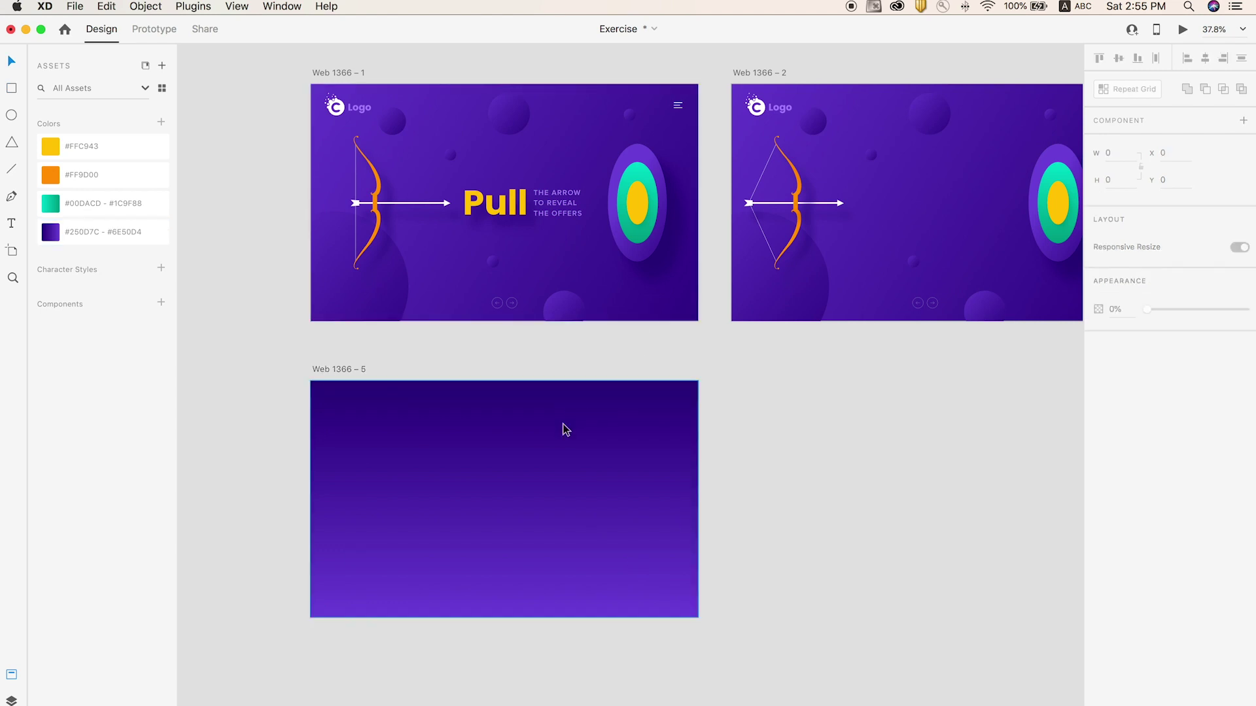
left_click(549, 459)
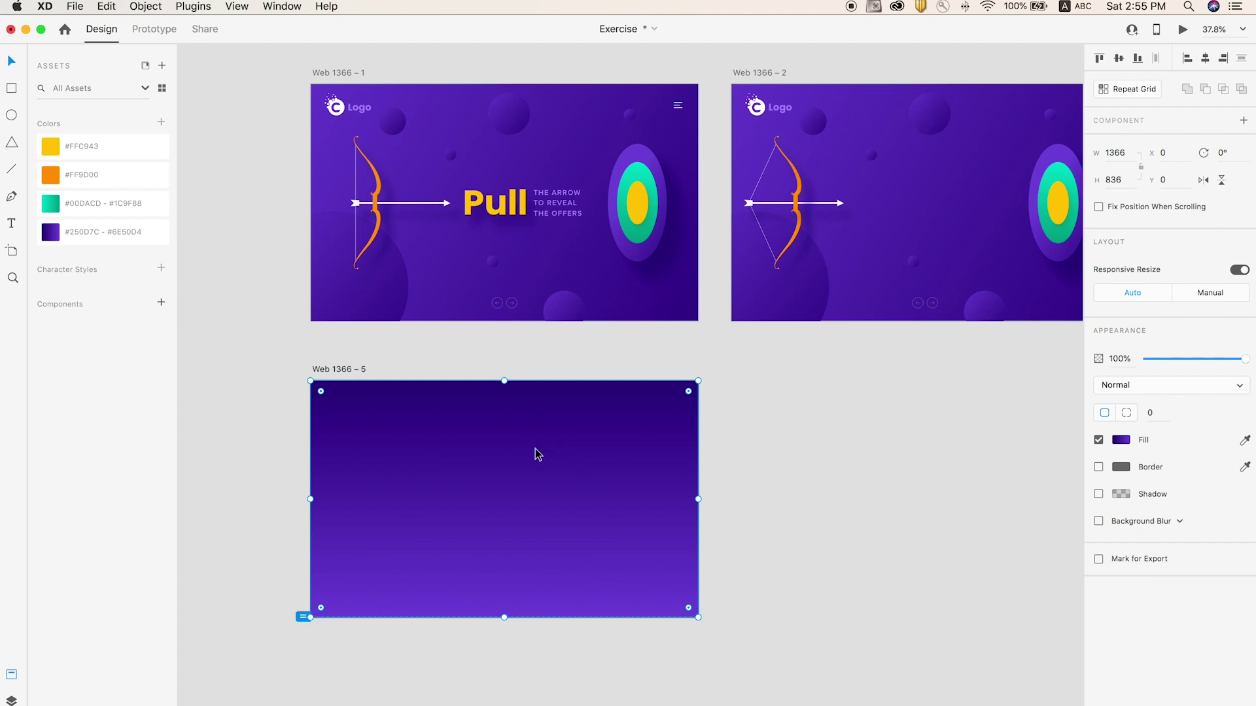
left_click(1121, 441)
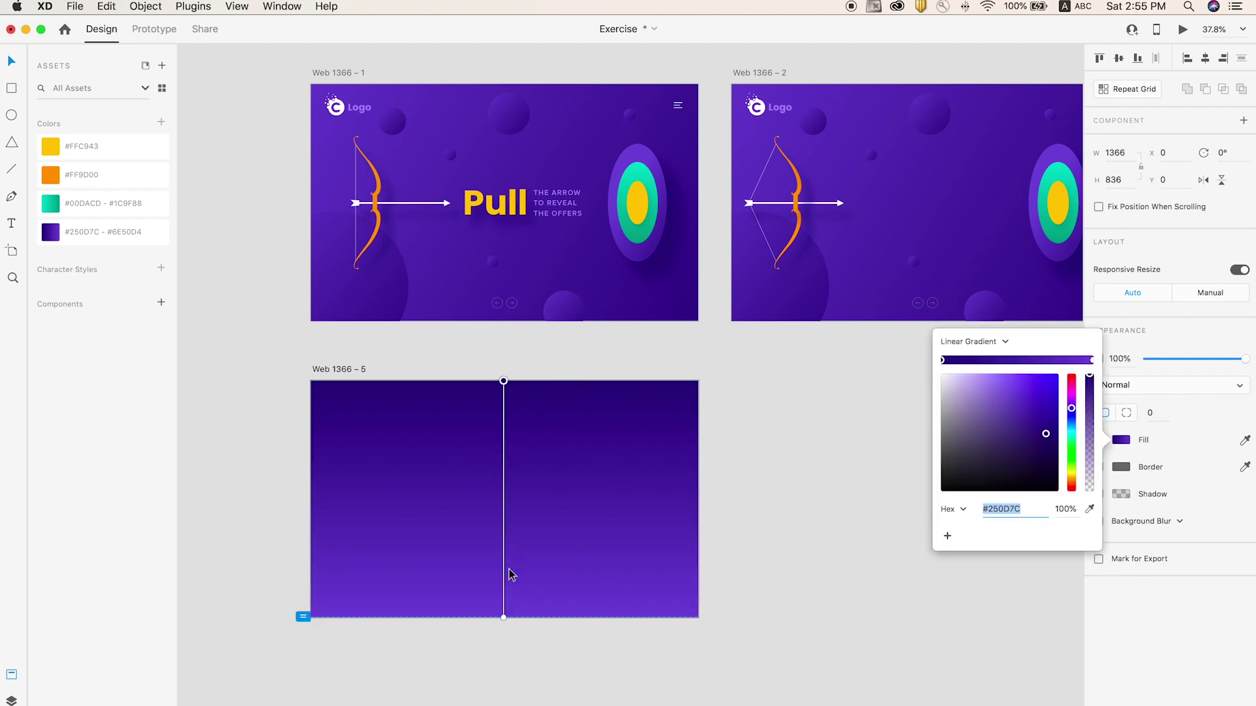
left_click_drag(504, 381, 740, 687)
left_click_drag(503, 618, 266, 335)
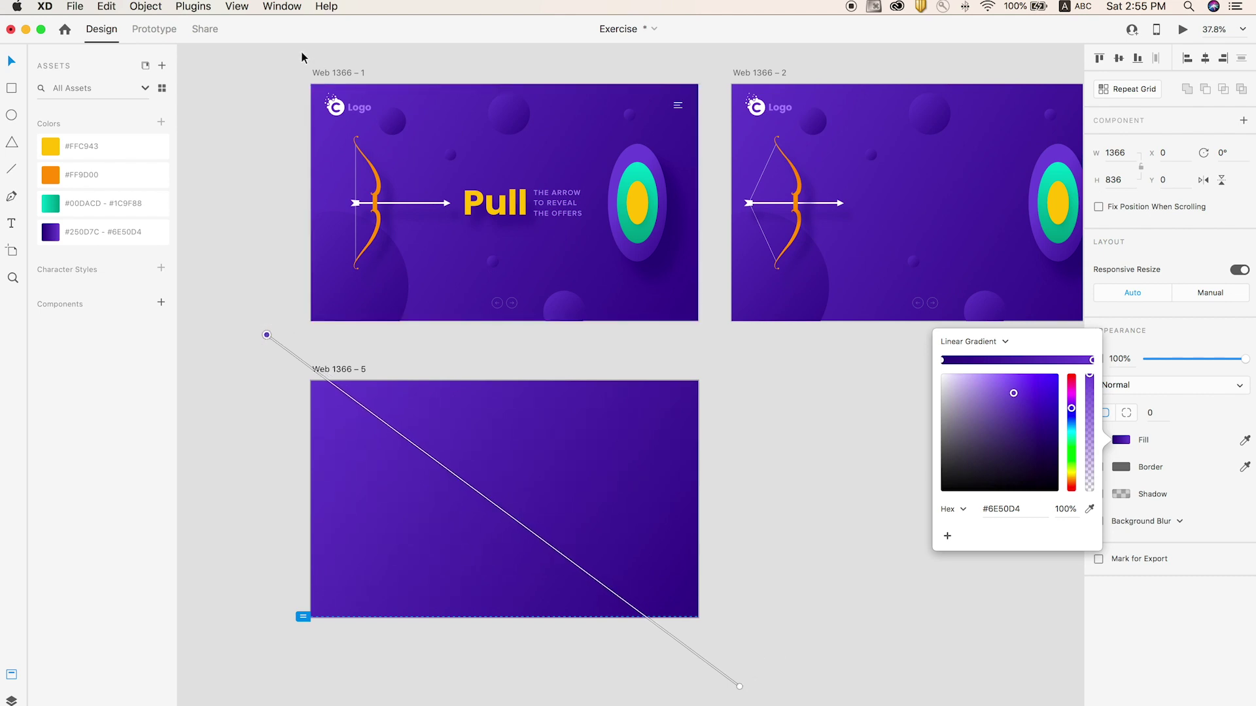
left_click_drag(739, 688, 764, 678)
left_click(767, 440)
left_click(766, 440)
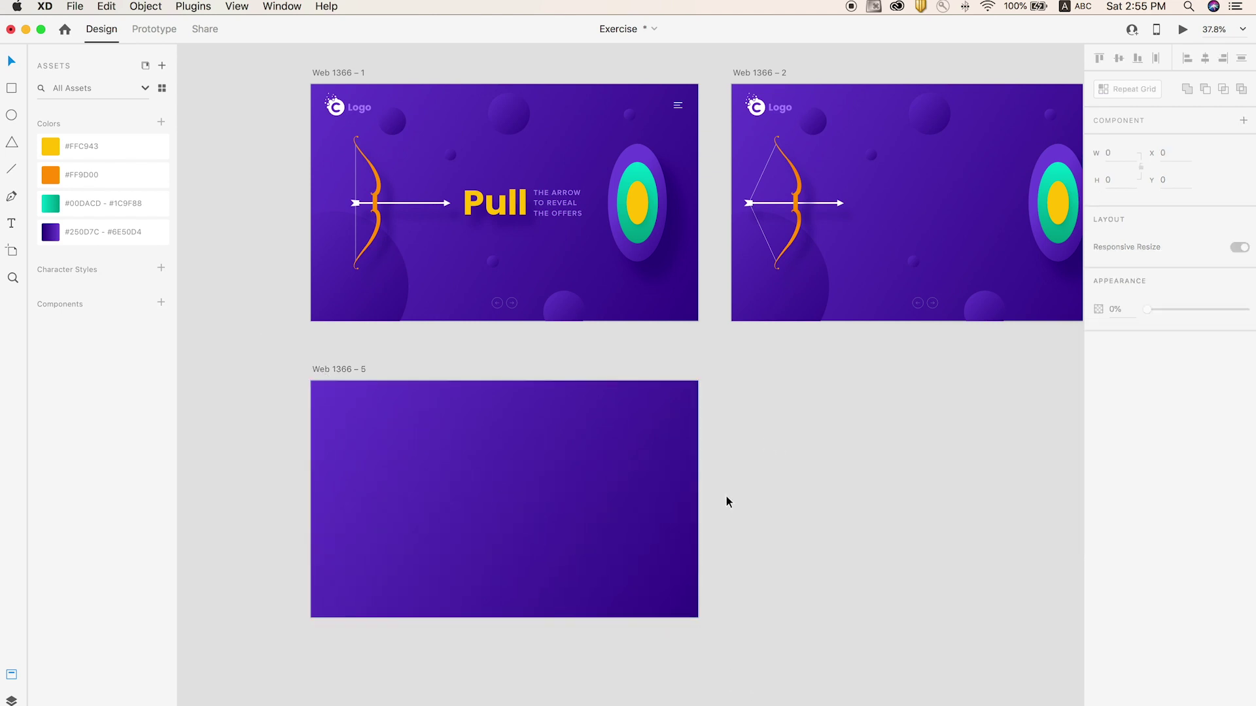
Draw a circle about 163 px wide in the upper middle of Web 1366 – 5 and fill it with the #250D7C – #6E50D4 gradient
left_click(517, 116)
left_click(465, 56)
left_click(507, 111)
left_click(520, 346)
left_click(11, 114)
mouse_move(496, 415)
left_mouse_down()
mouse_move(561, 479)
mouse_move(545, 462)
left_mouse_up()
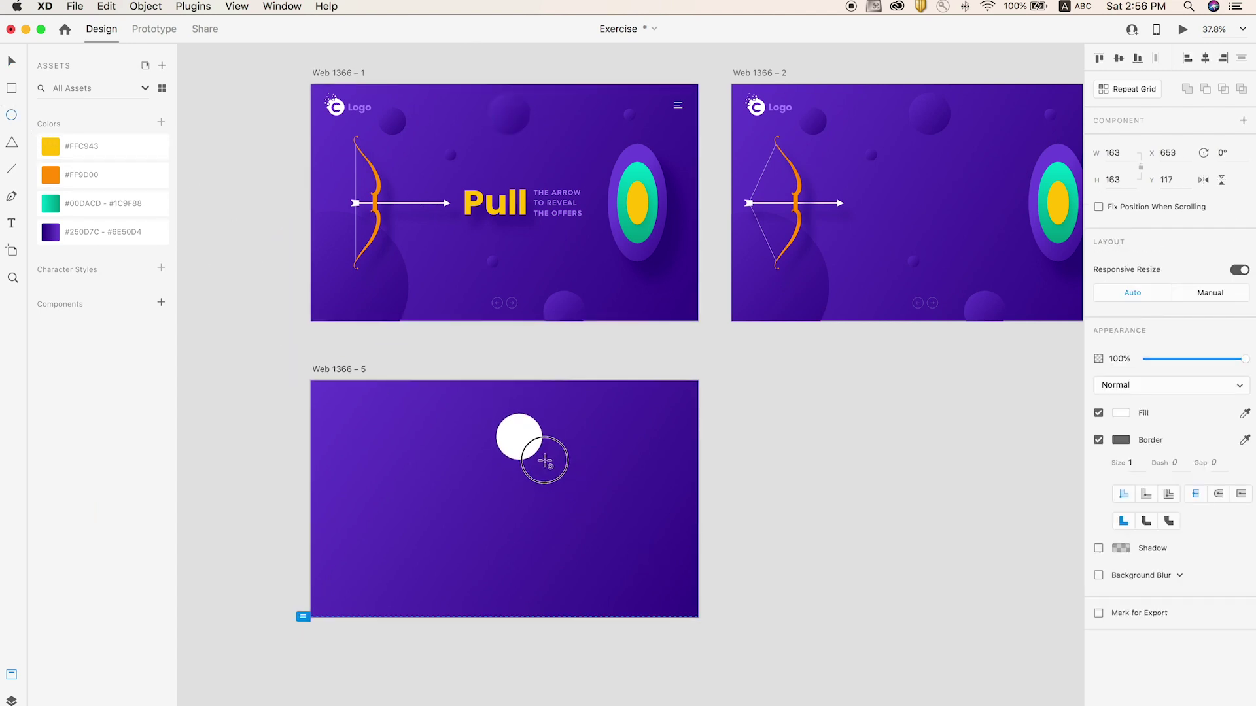
left_click(84, 239)
key("v")
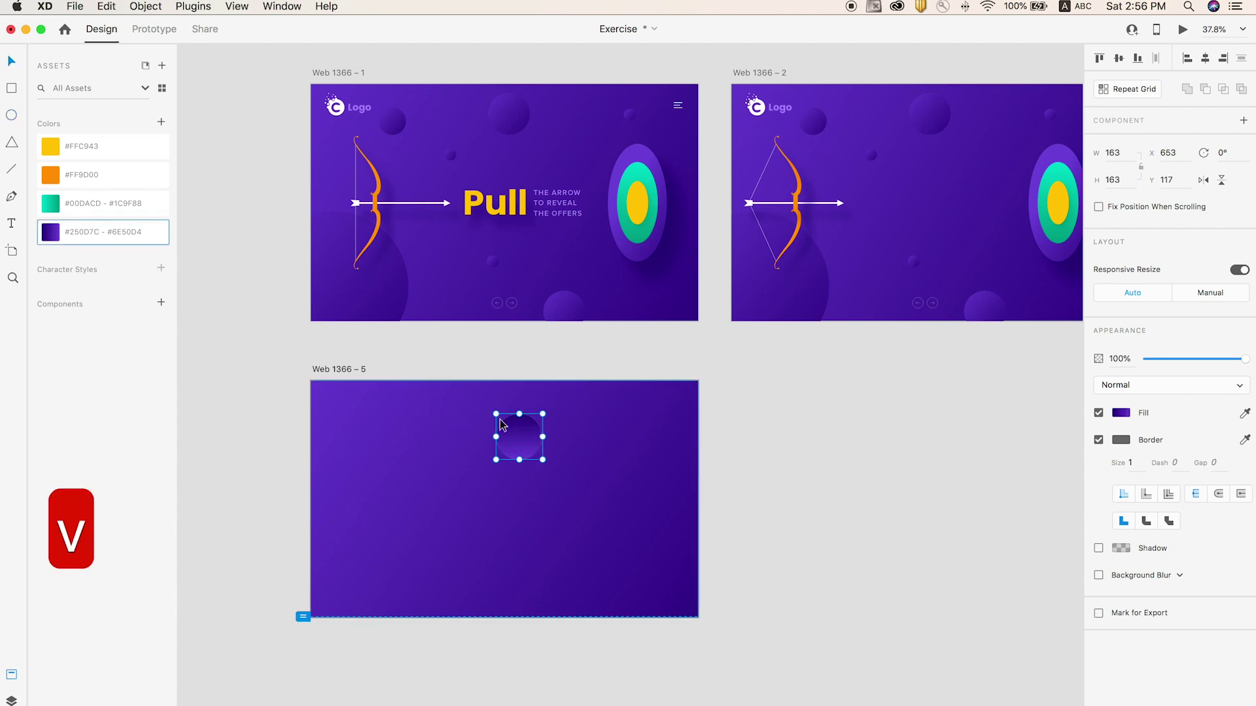
Angle the circle's gradient diagonally, with the #6E50D4 end beyond its upper-left edge and the #250D7C end beyond its lower-right edge
left_click(1122, 413)
left_click_drag(519, 414, 489, 407)
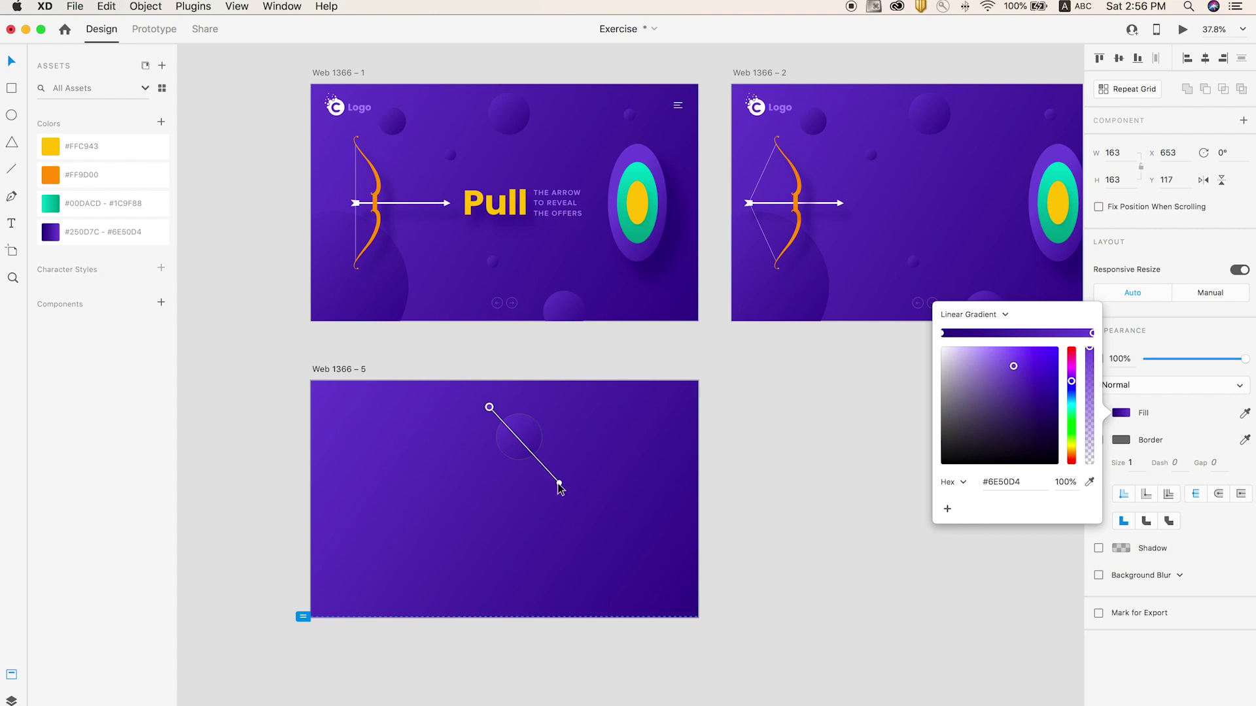
left_click_drag(559, 484, 551, 477)
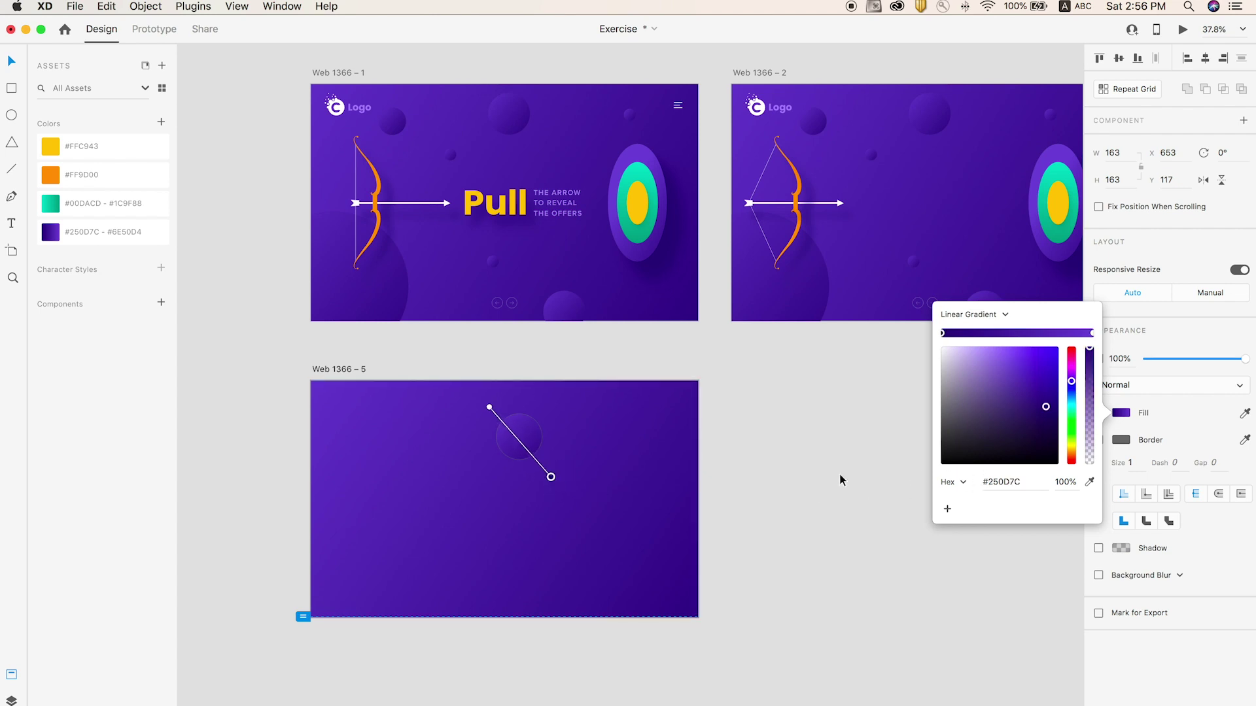
Scatter three copies of the gradient circle over the left half and middle of Web 1366 – 5, shrinking the lowest one to 92 px wide
left_click(840, 480)
left_click(531, 453)
left_click(1063, 457)
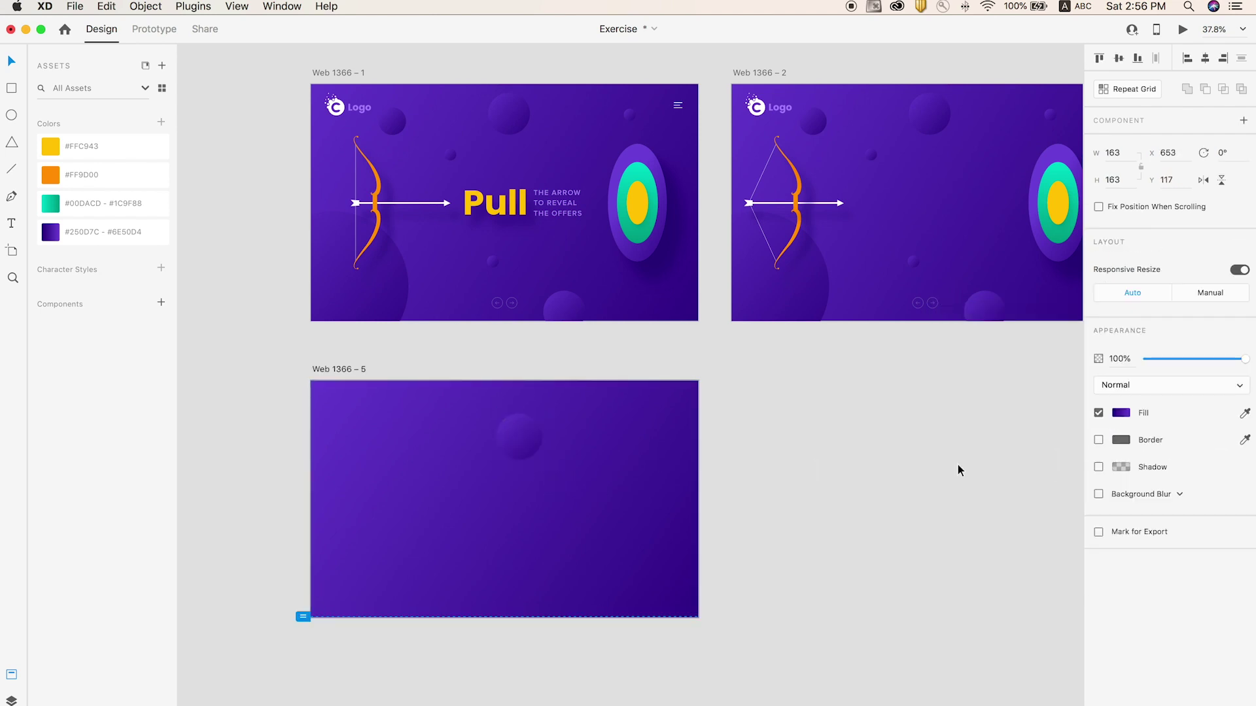
key("v")
left_click_drag(532, 440, 511, 576)
left_click(420, 448)
left_click(399, 429)
key("cmd+z")
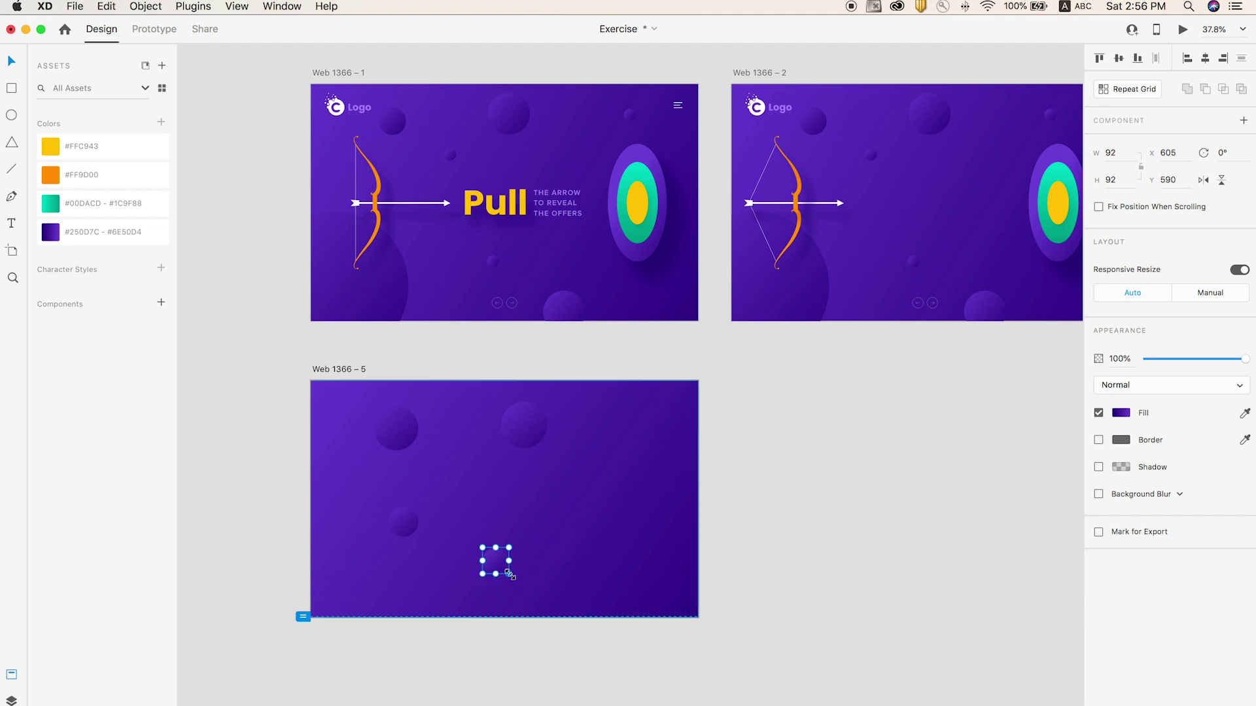
left_click(779, 495)
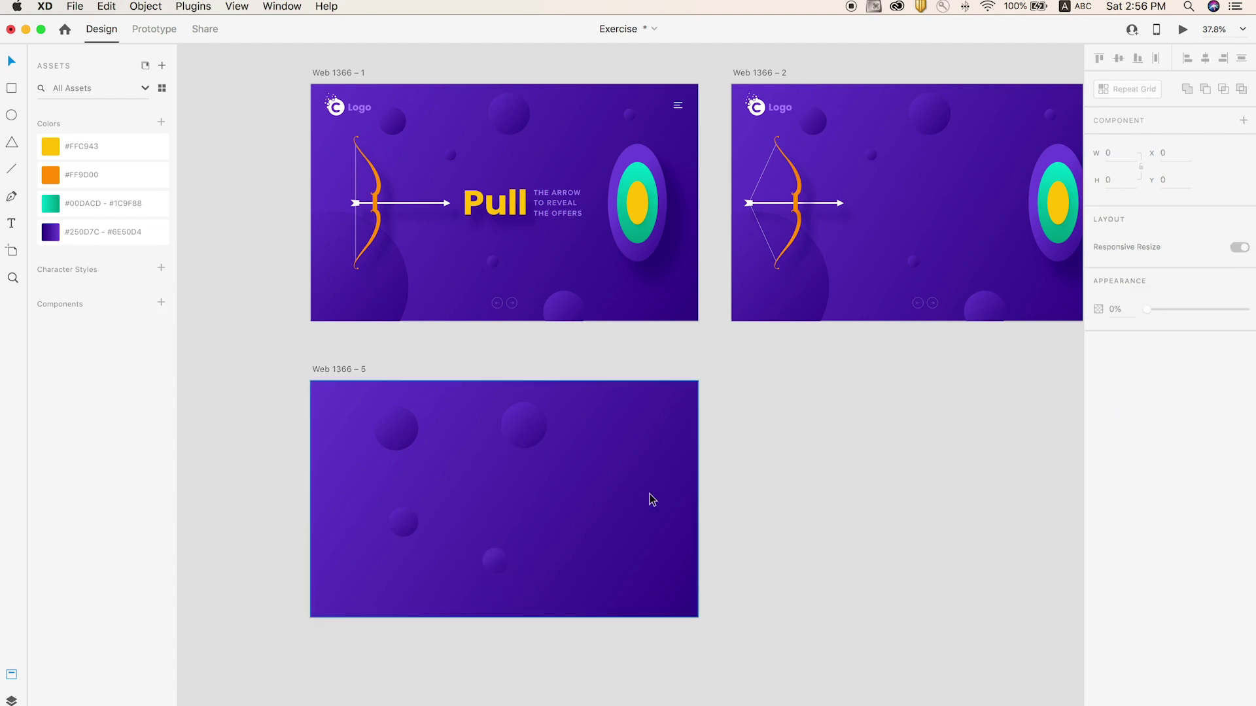
Copy the logo mark, Logo text and menu icon from Web 1366 – 1 to the same positions on Web 1366 – 5
left_click(336, 107)
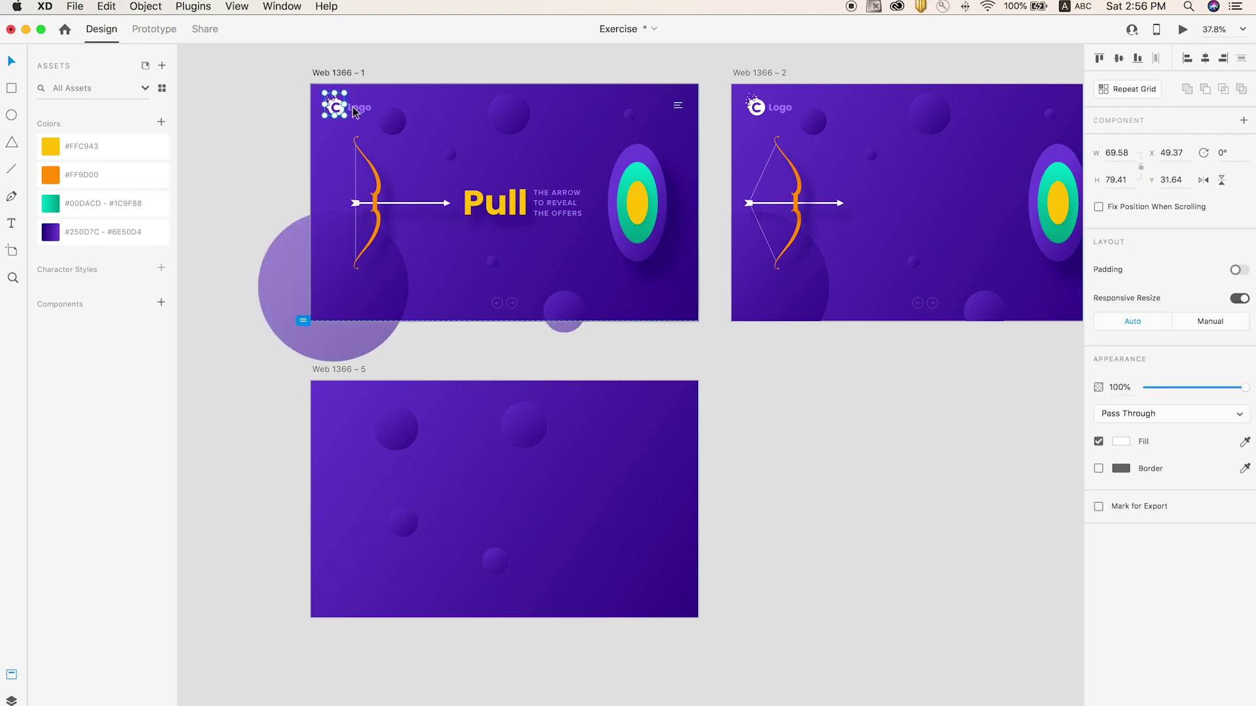
left_click(349, 108)
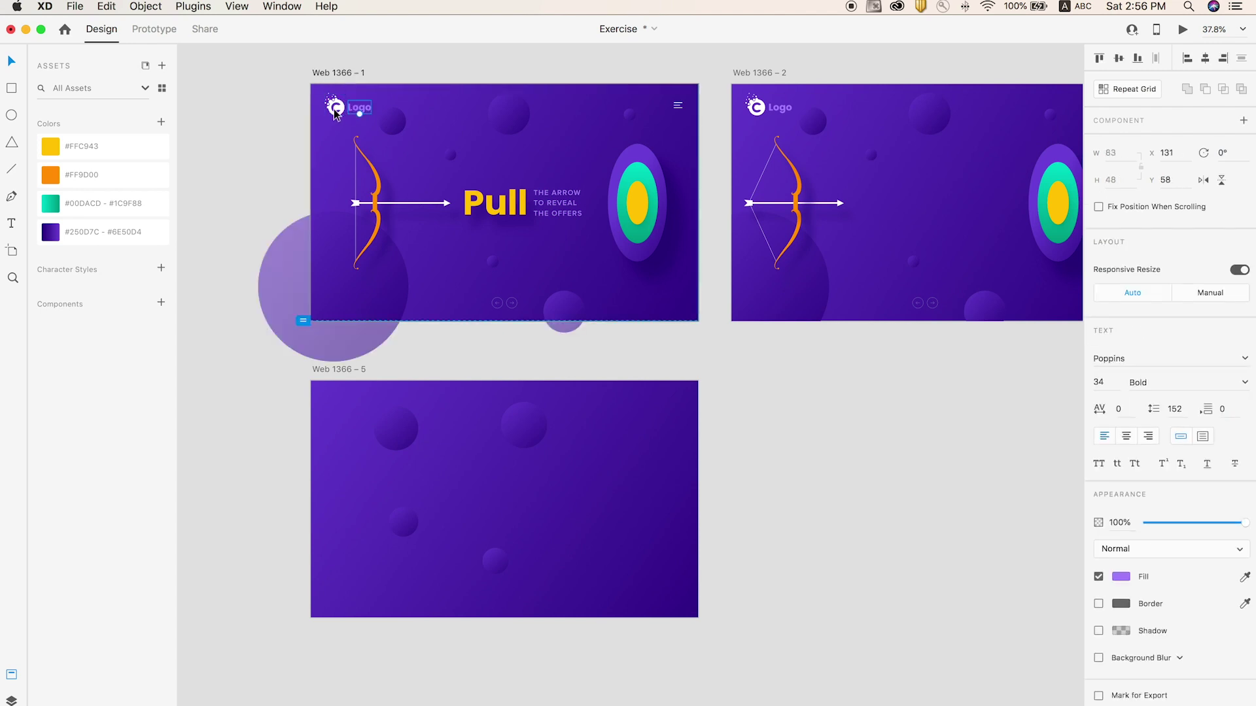
left_click(677, 106)
key("z")
left_click_drag(654, 86, 724, 146)
key("v")
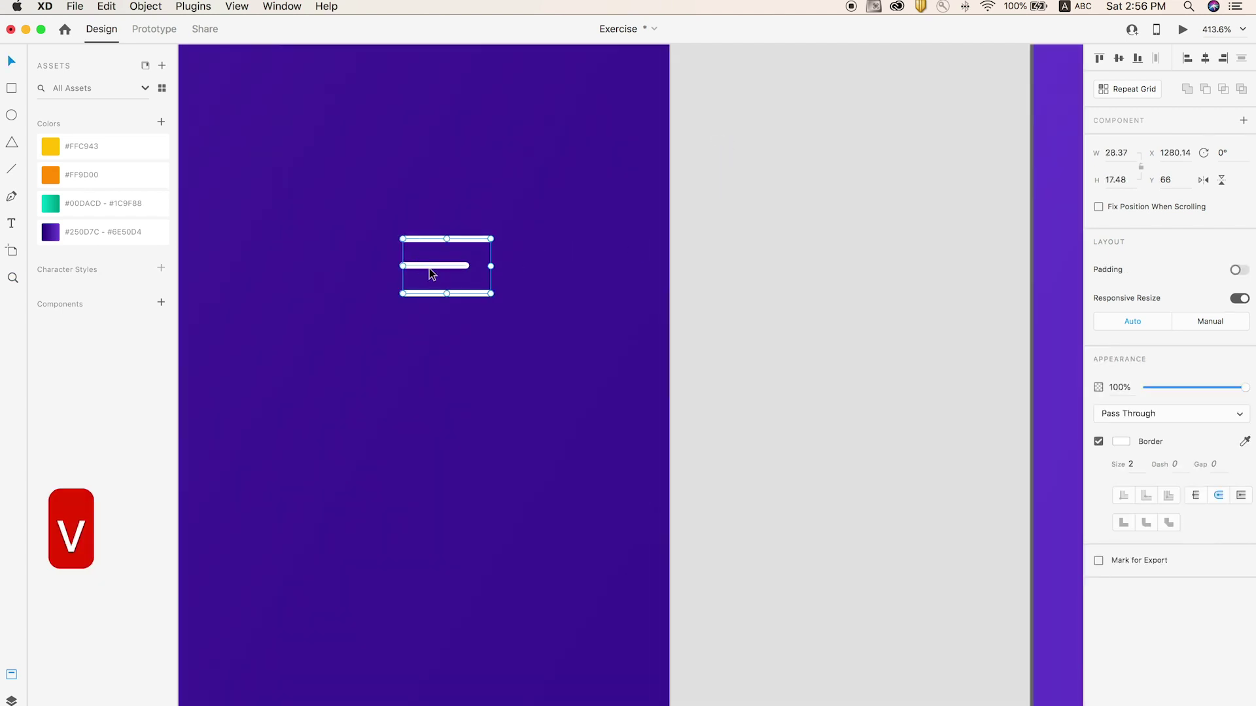
scroll(430, 269, "down", 10)
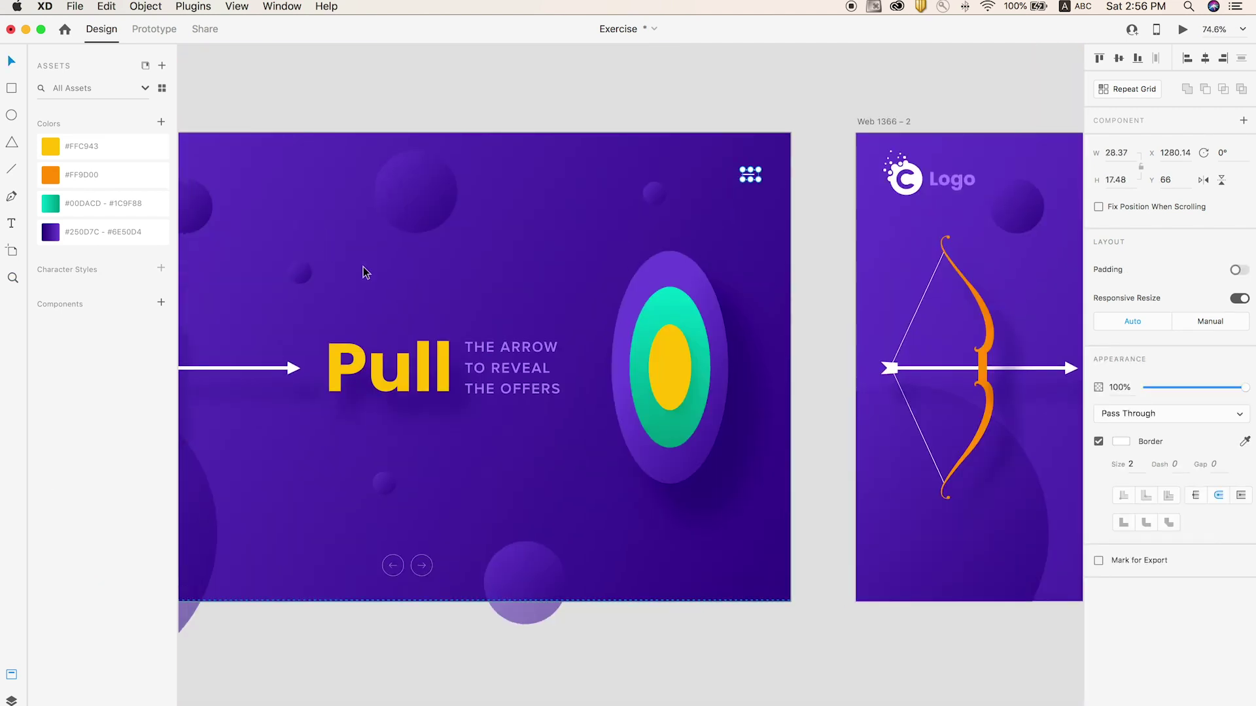
scroll(365, 271, "down", 5)
left_click(343, 227, "shift")
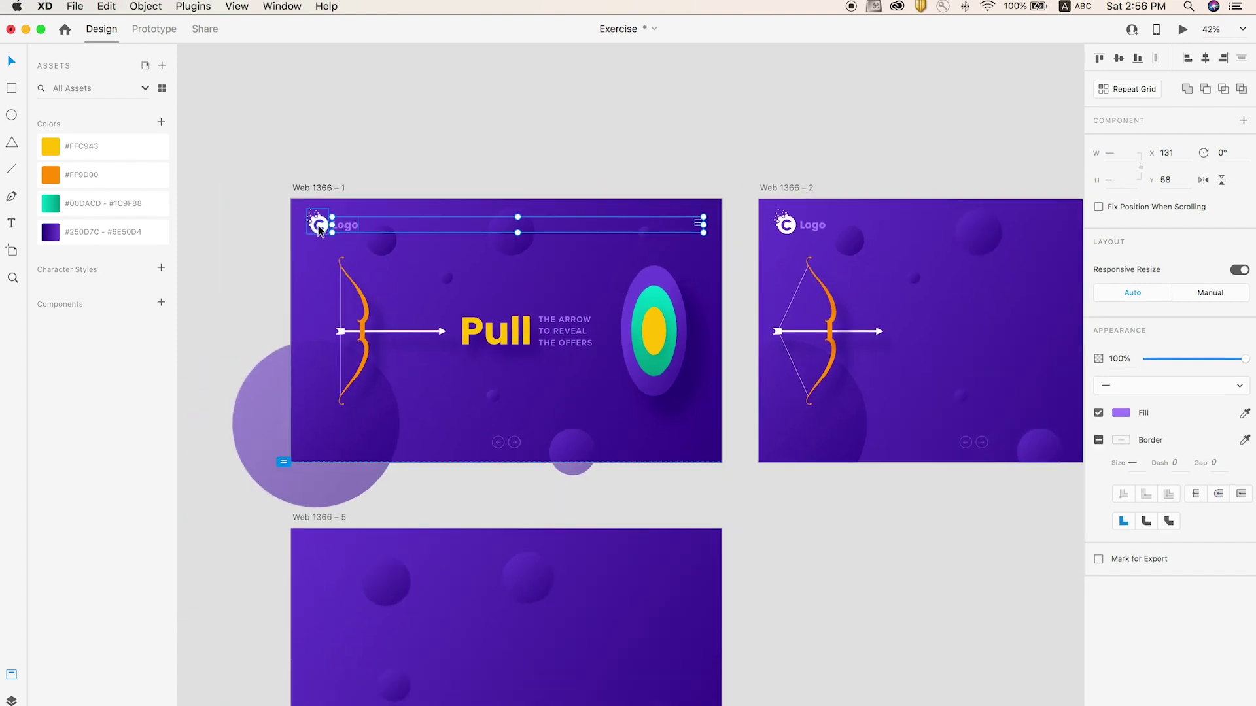
key("super+c")
left_click(469, 551)
key("super+v")
left_click_drag(532, 651, 564, 473)
left_click(924, 391)
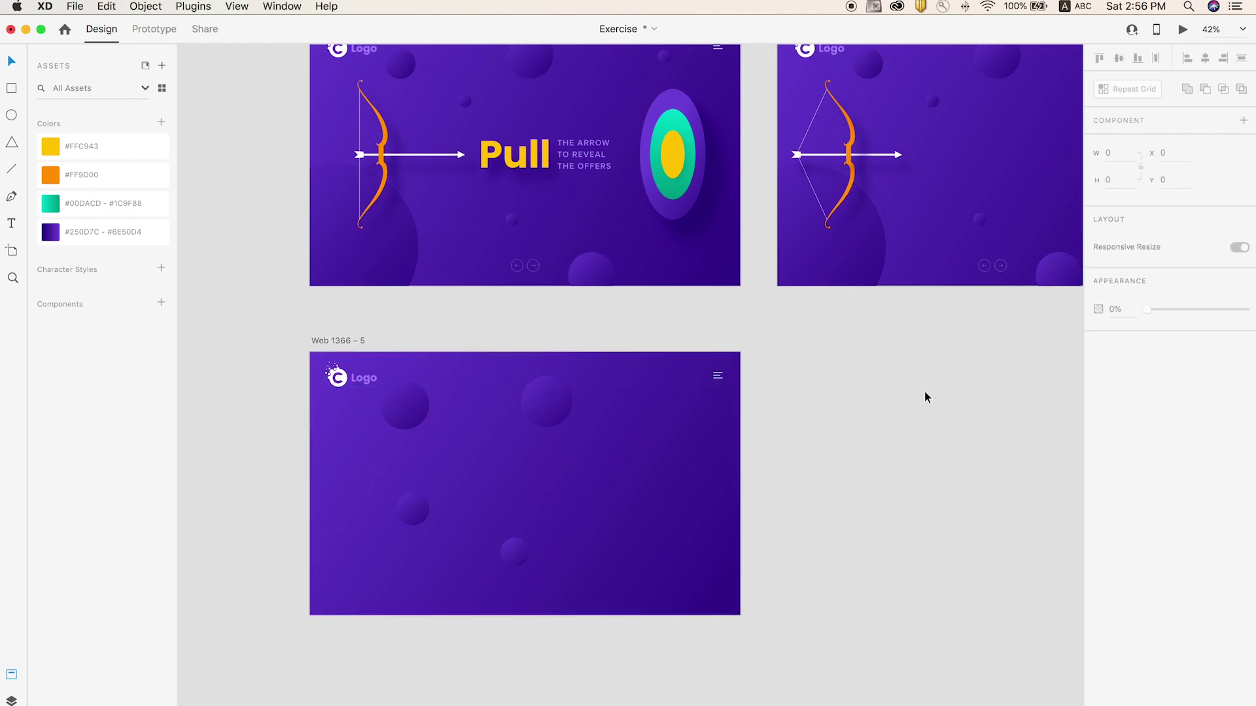
Examine the bow and its blurred Multiply shadow on Web 1366 – 1 up close
scroll(468, 278, "up", 1)
left_click_drag(463, 272, 464, 379)
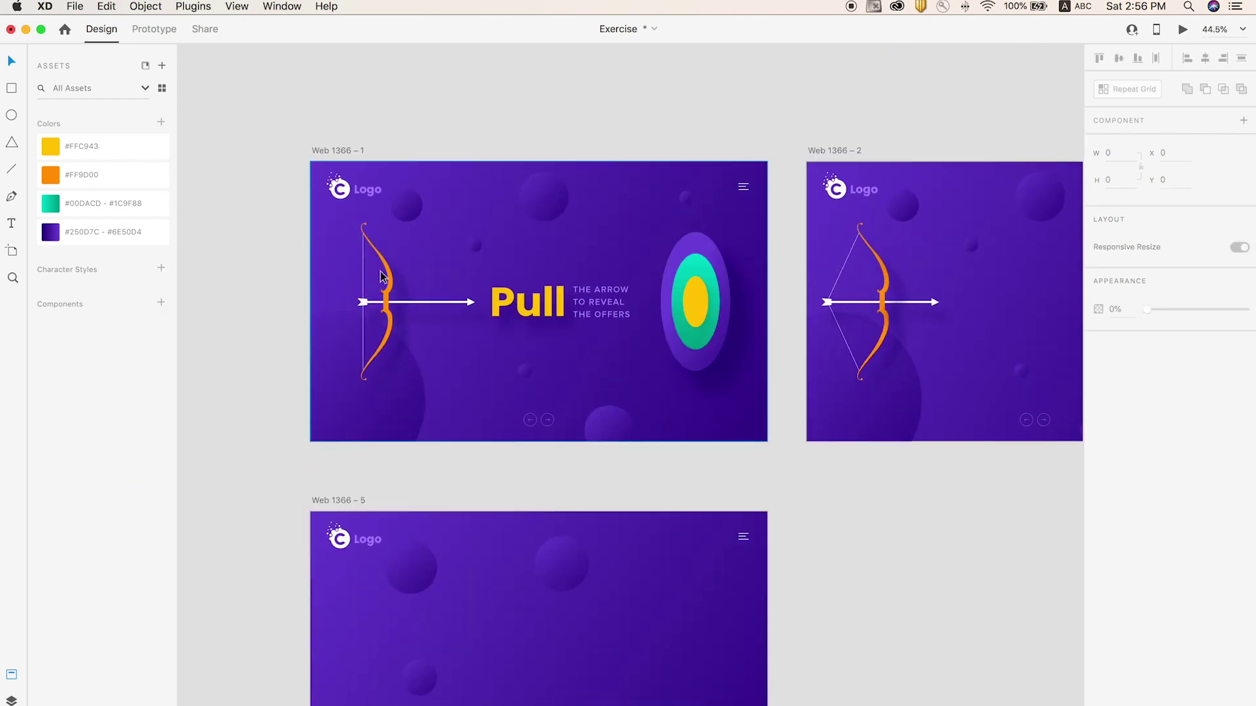
left_click(389, 266)
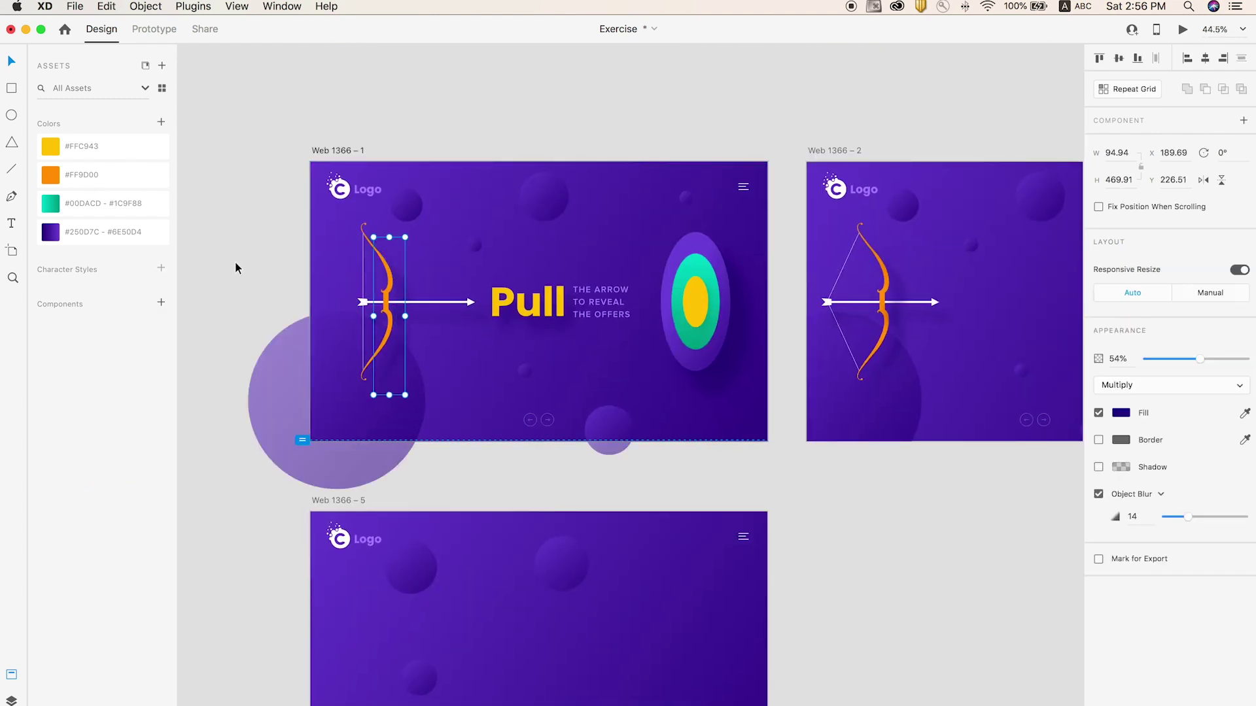
left_click(289, 272)
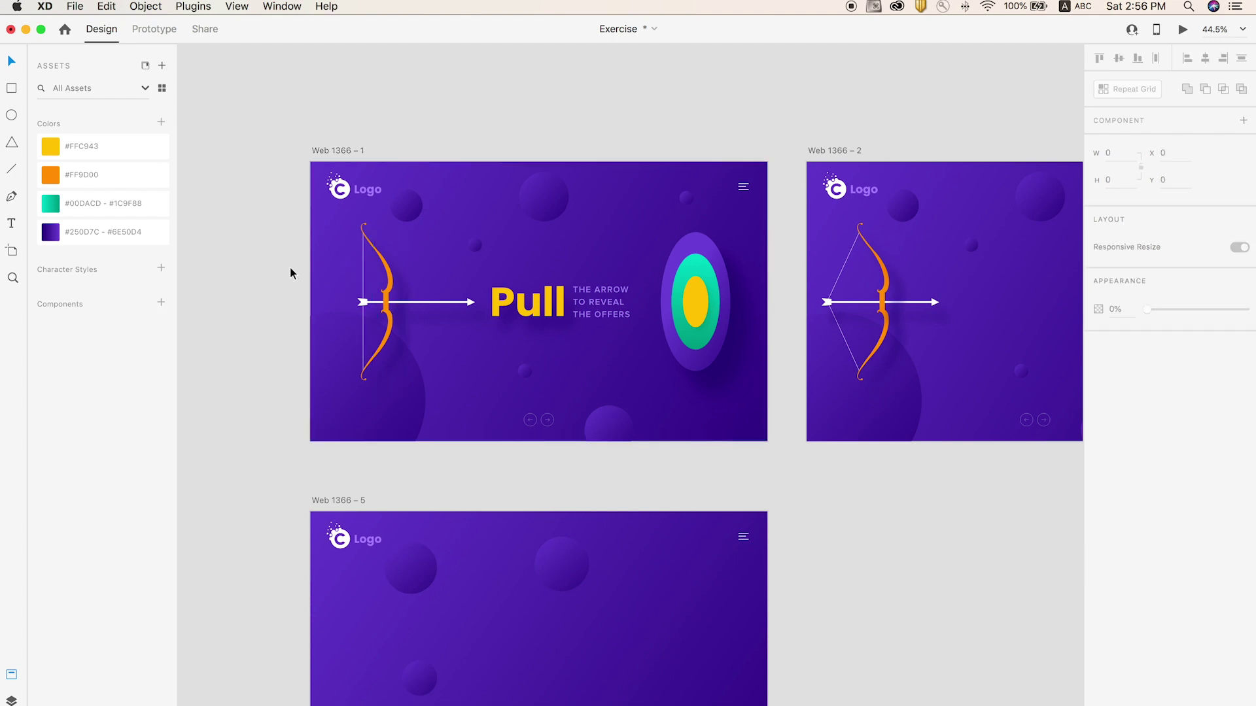
key("z")
left_click_drag(312, 200, 559, 425)
key("v")
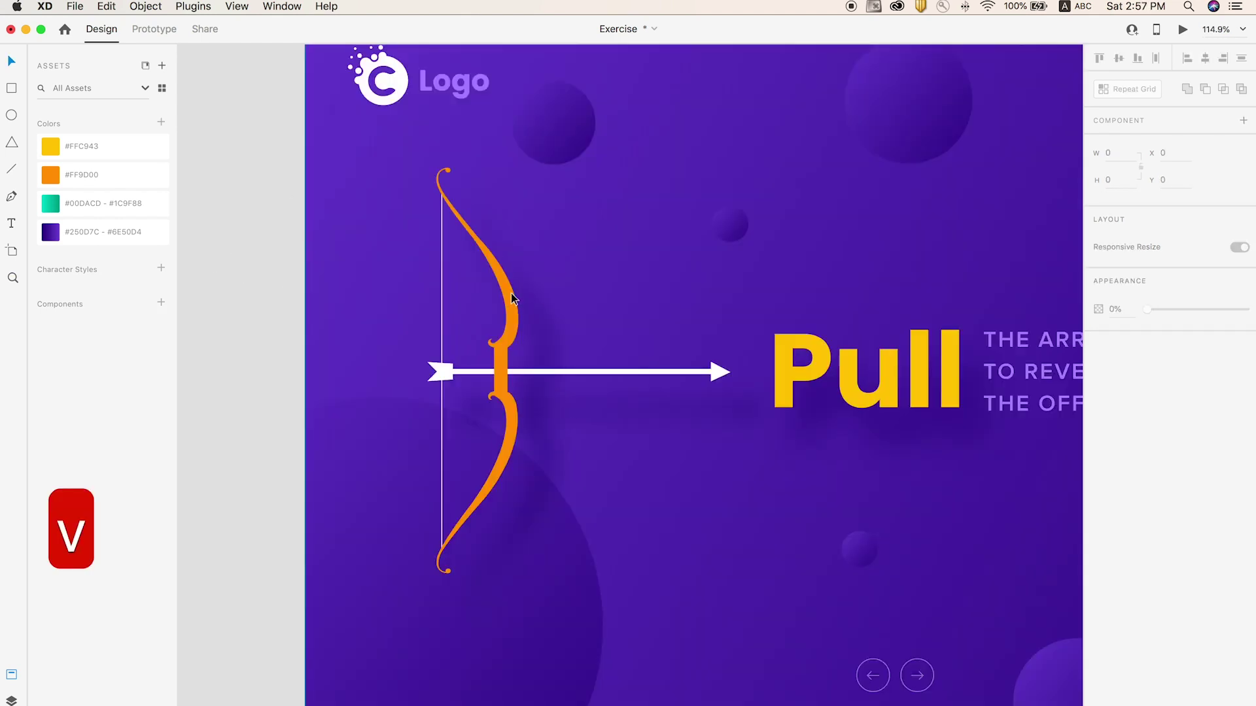
left_click_drag(509, 292, 608, 282)
key("super+z")
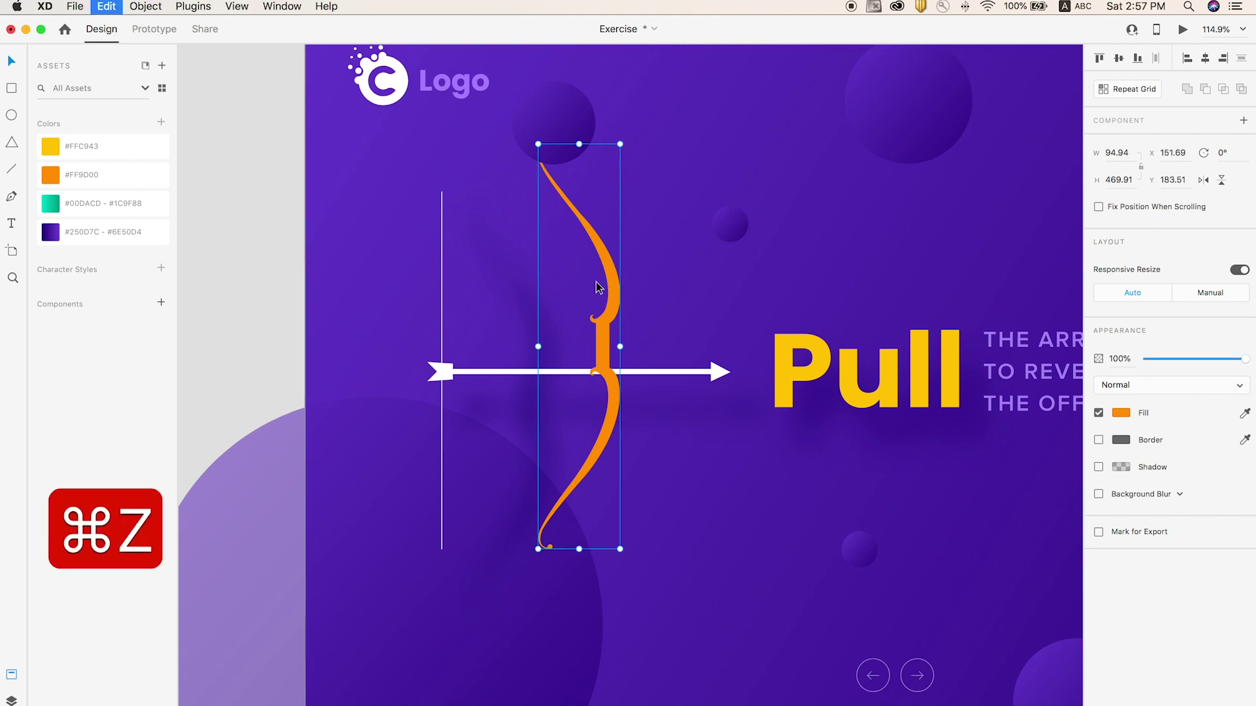
left_click_drag(561, 370, 586, 370)
key("super+z")
left_click_drag(514, 301, 603, 298)
key("super+z")
key("super+z")
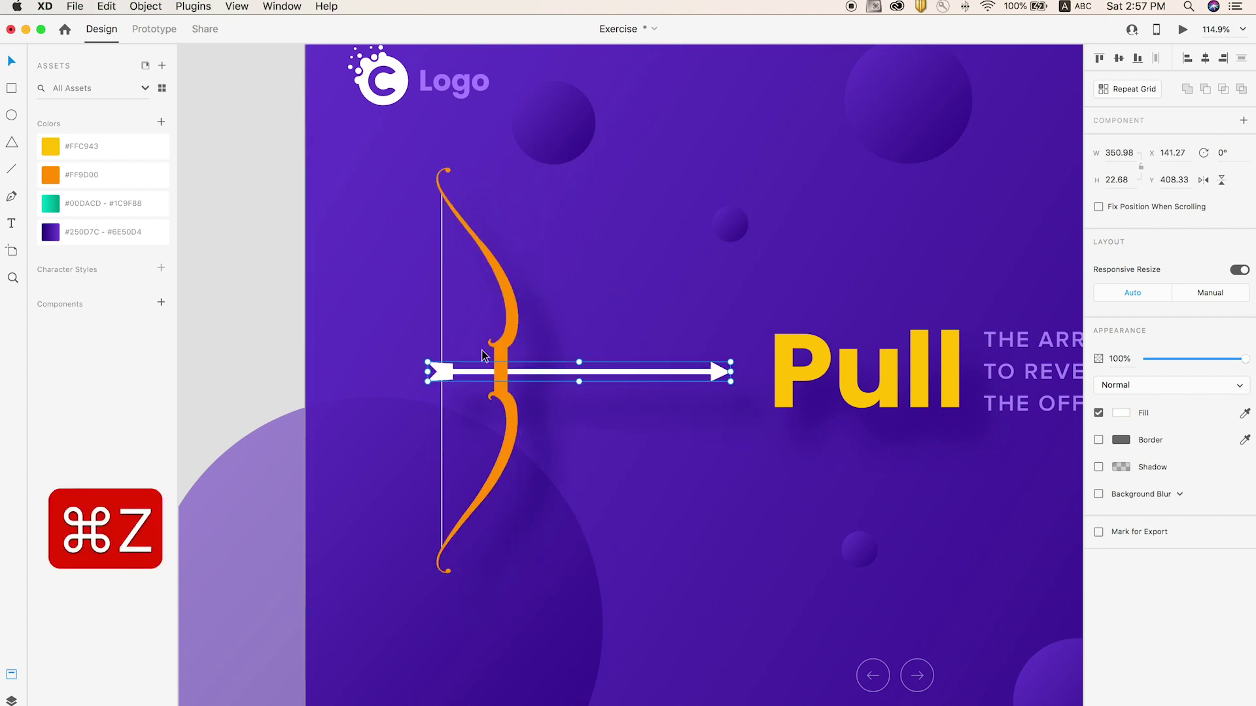
Copy the orange bow and white arrow from Web 1366 – 1 to the same position on Web 1366 – 5
scroll(531, 328, "down", 2)
scroll(531, 328, "down", 5)
left_click(528, 330)
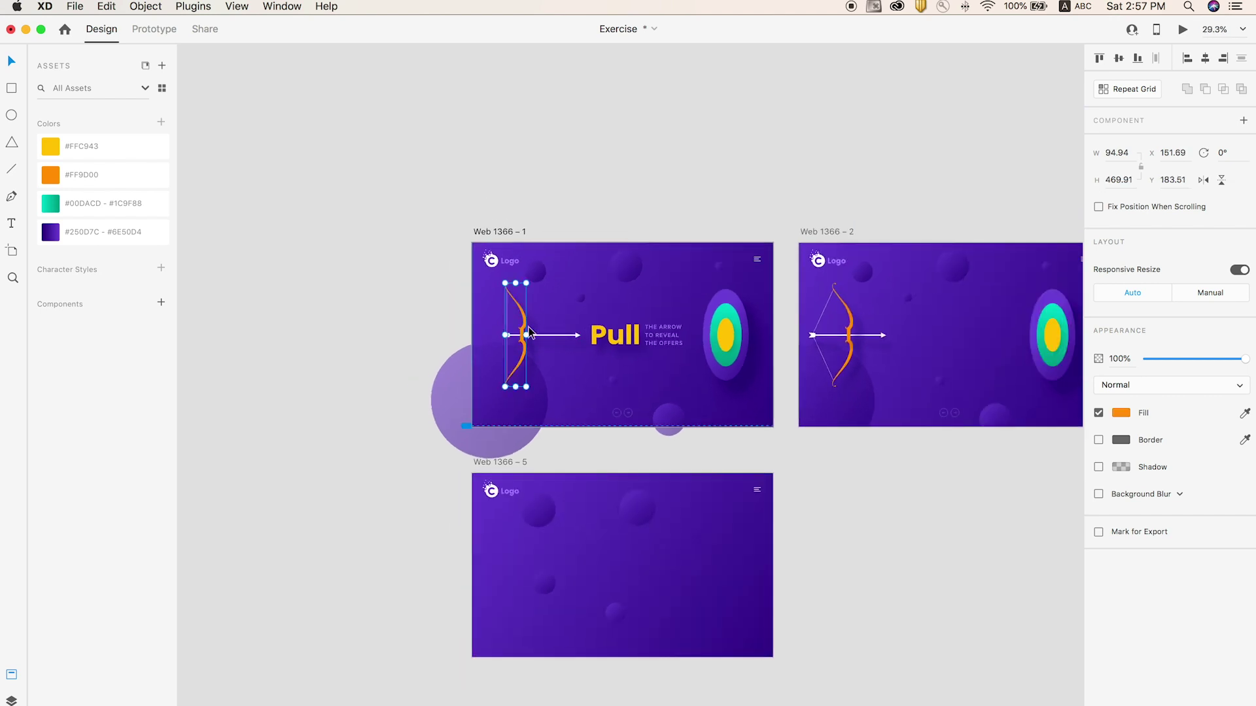
key("z")
left_click_drag(418, 205, 840, 530)
key("v")
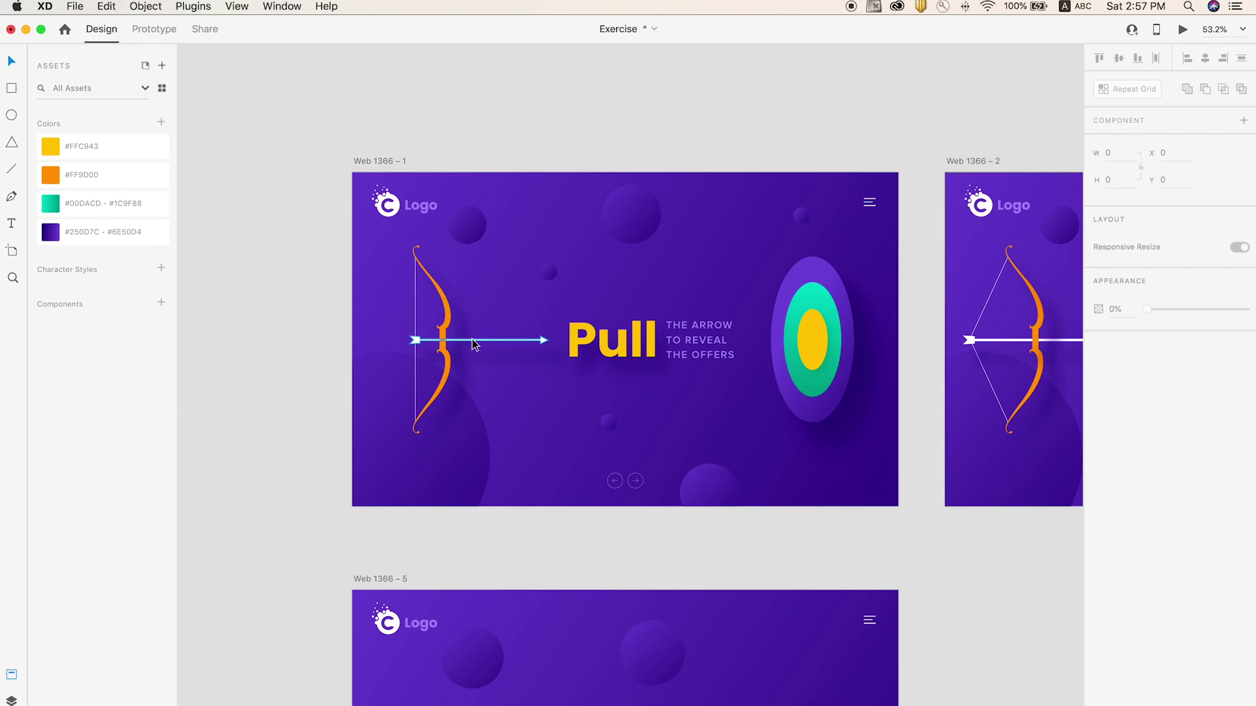
left_click(472, 339)
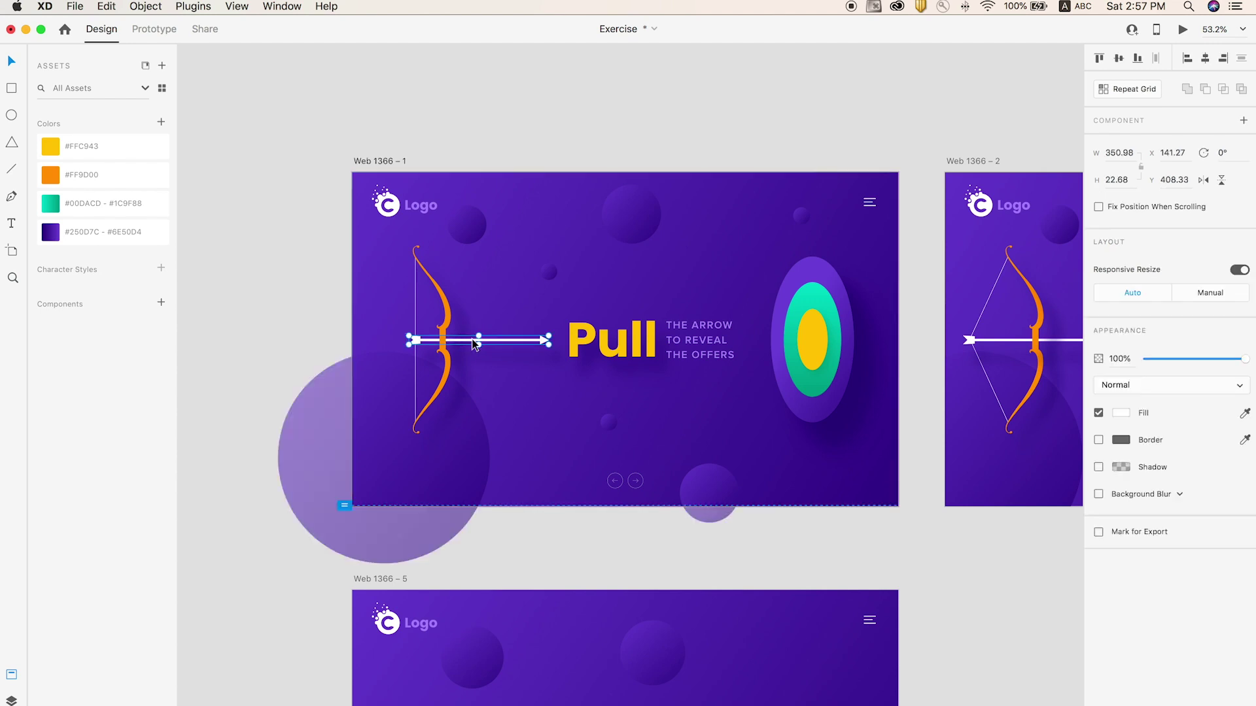
left_click(445, 305, "shift")
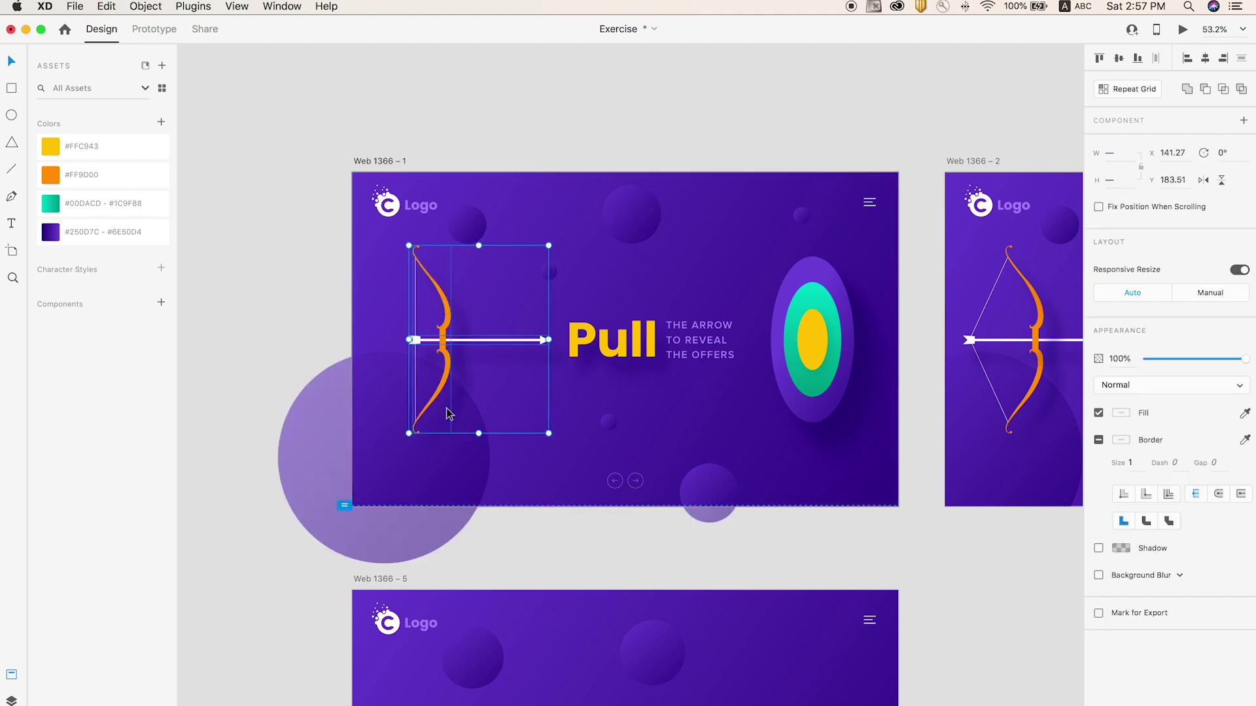
key("super+c")
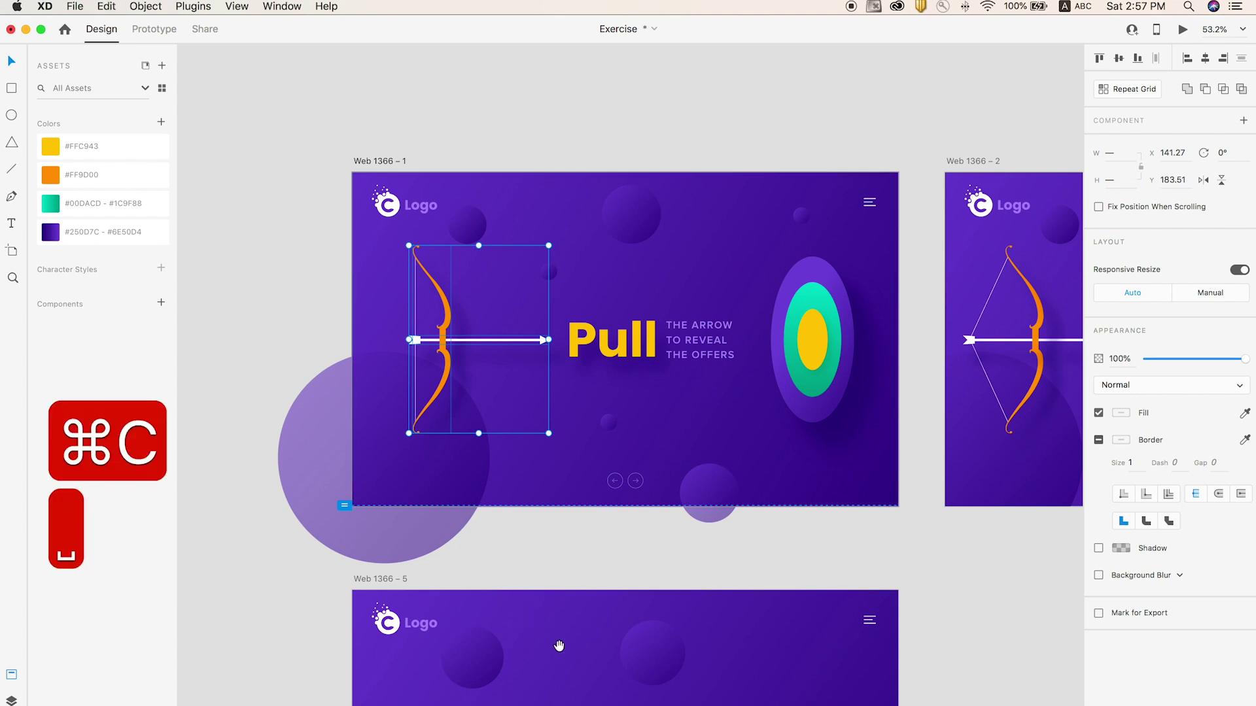
scroll(555, 388, "down", 5)
left_click(552, 390)
key("super+v")
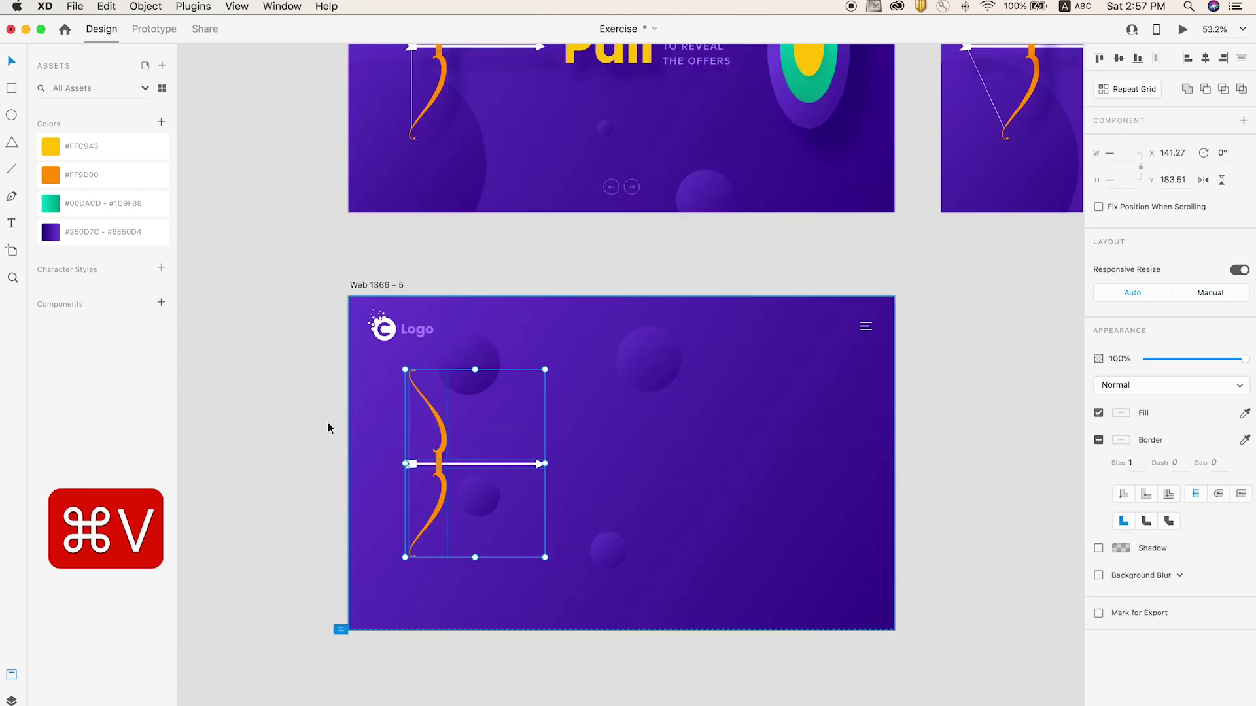
left_click(274, 340)
Copy the Pull heading and the THE ARROW TO REVEAL THE OFFERS text from Web 1366 – 1 to Web 1366 – 5
scroll(286, 353, "up", 5)
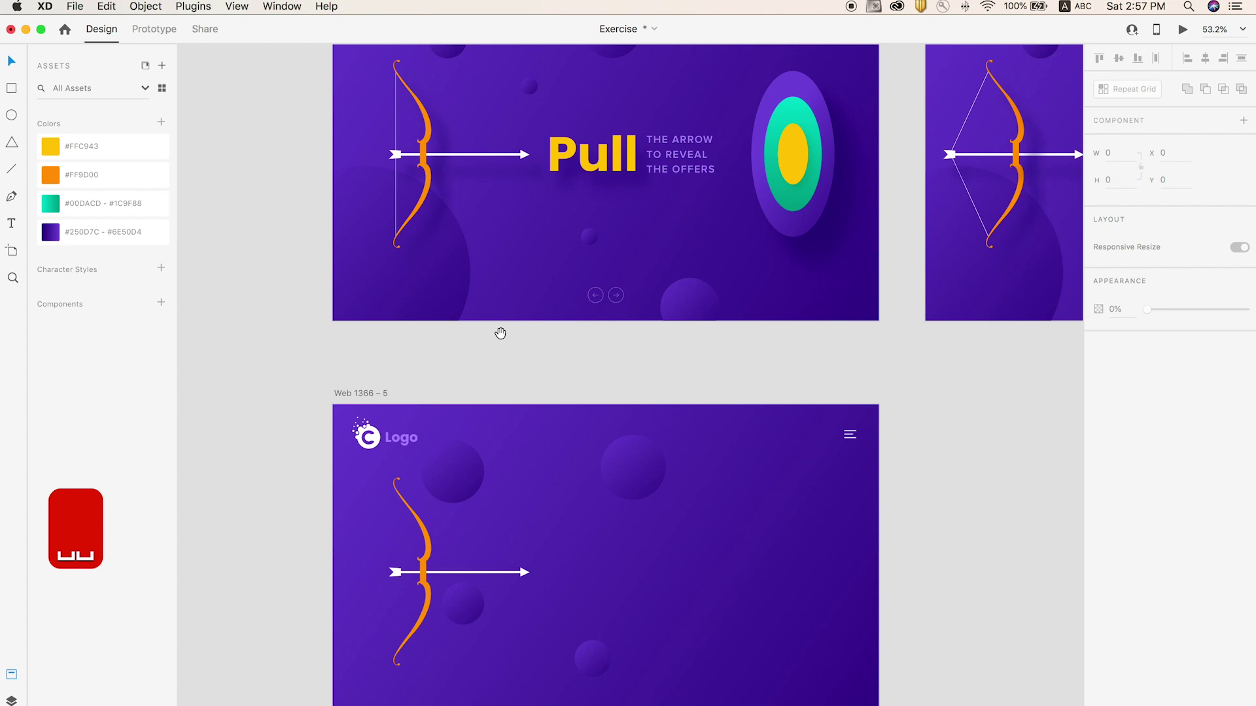
left_click(615, 157)
left_click_drag(615, 157, 612, 202)
key("super+z")
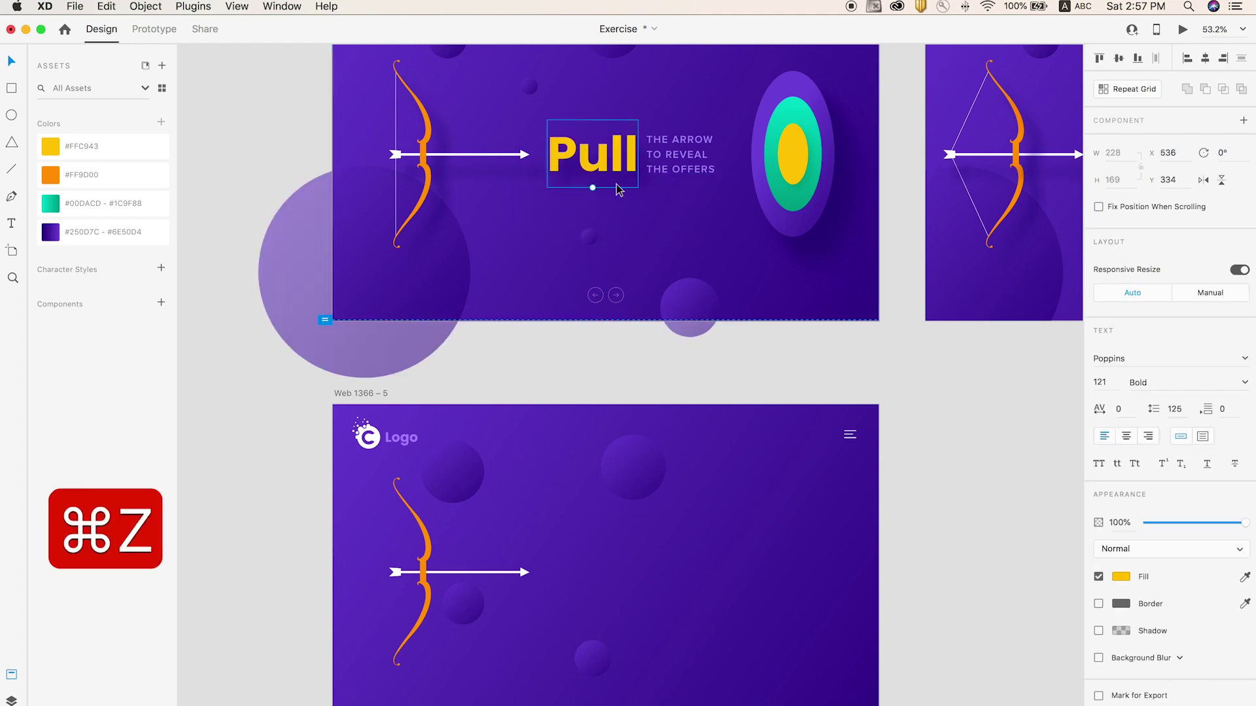
key("super+c")
left_click(596, 554)
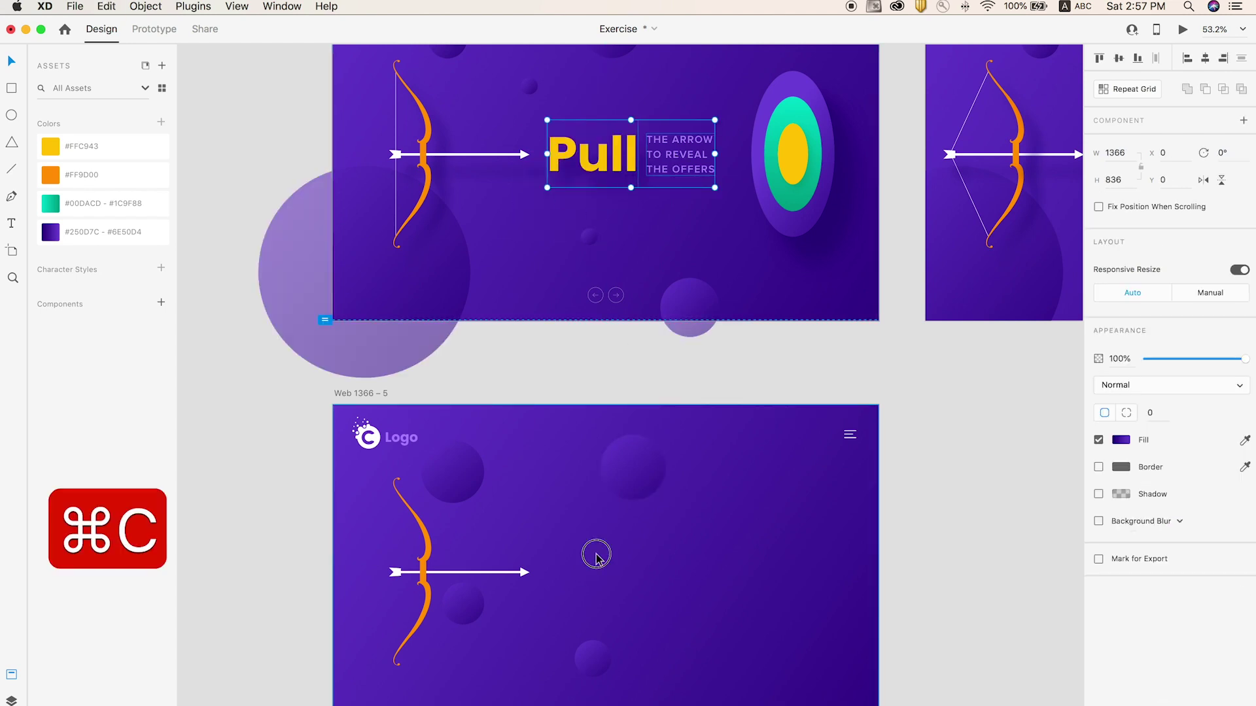
key("super+v")
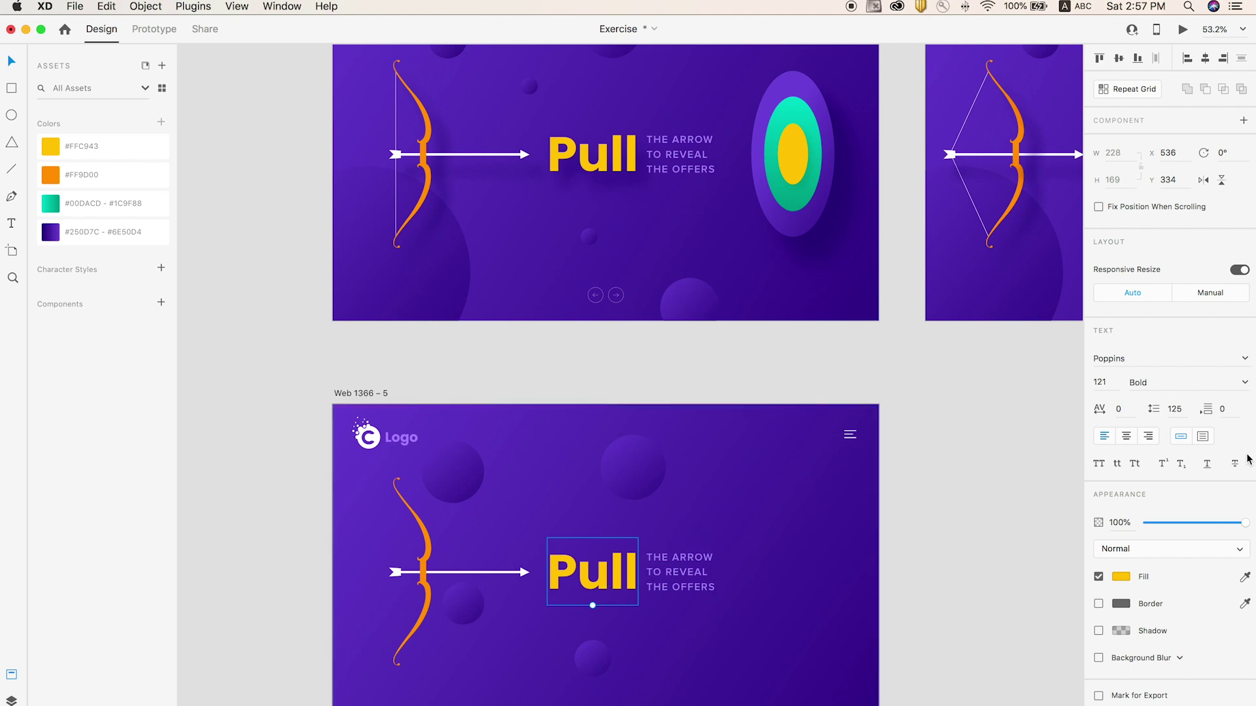
left_click(1006, 505)
Draw a borderless circle about 126 px wide beside the tagline on Web 1366 – 5 and fill it with the #250D7C – #6E50D4 gradient
scroll(1006, 508, "right", 2)
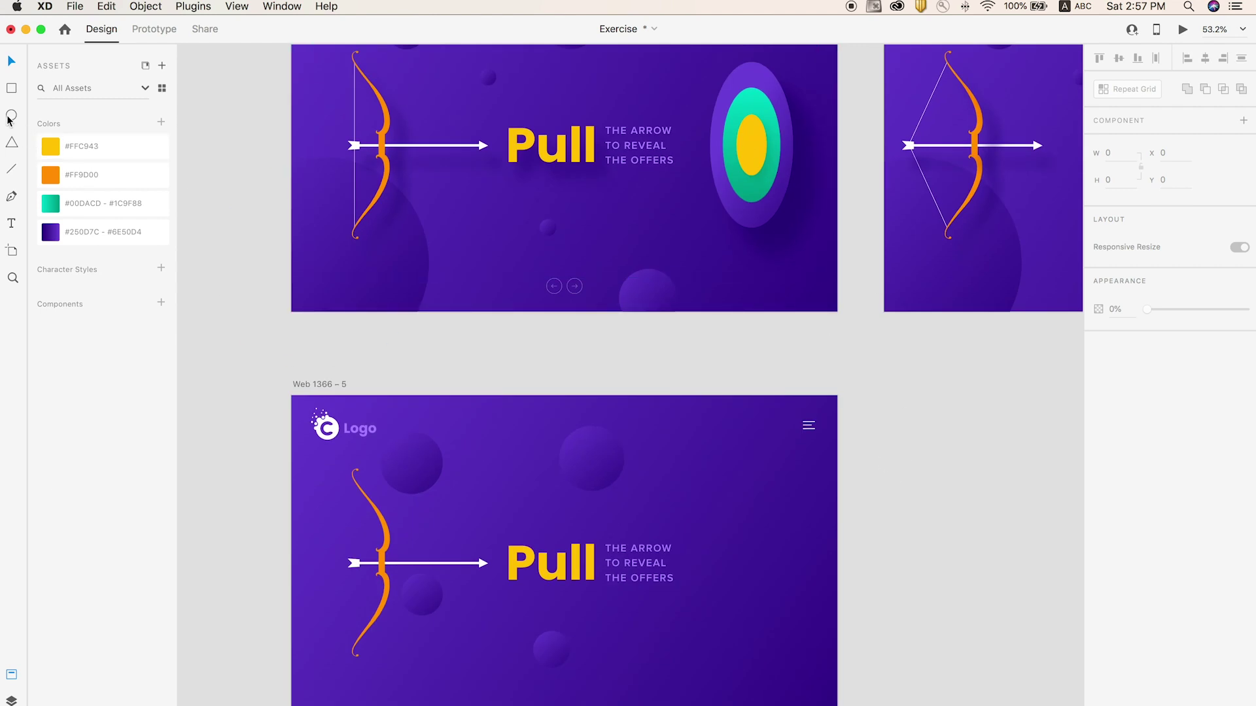
mouse_move(717, 519)
left_mouse_down()
mouse_move(809, 610)
mouse_move(767, 568)
left_mouse_up()
left_click(1099, 440)
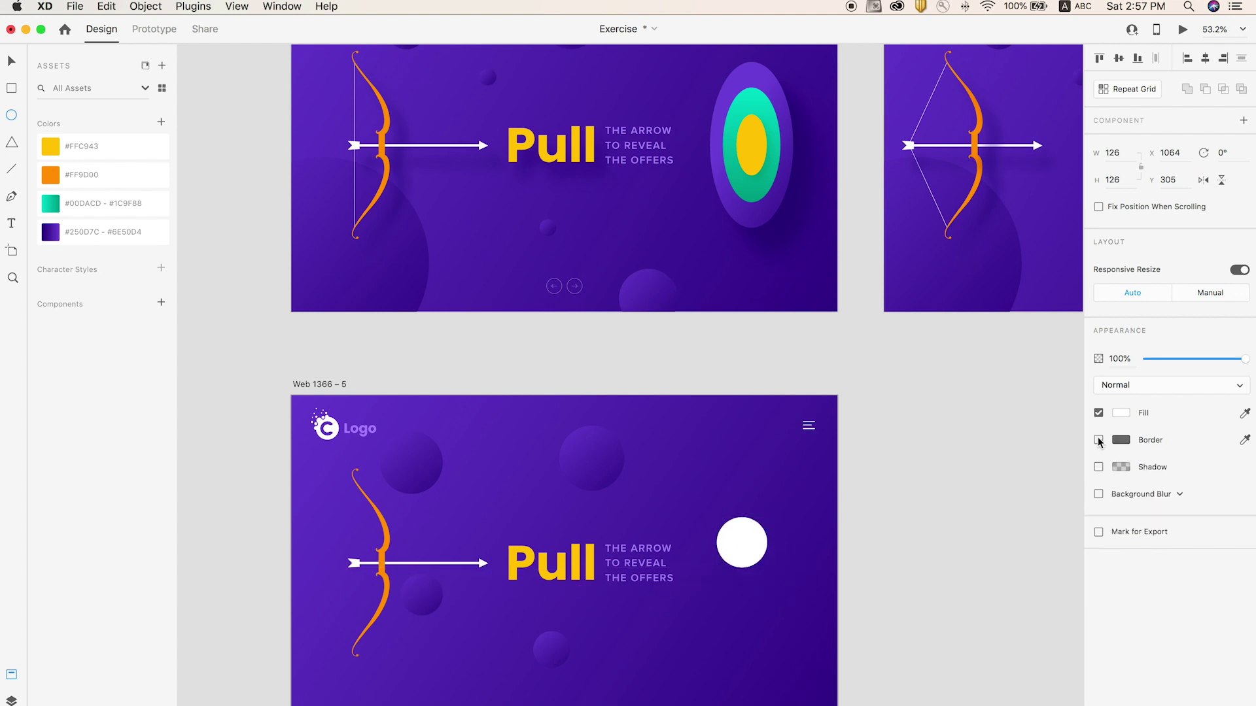
left_click(112, 232)
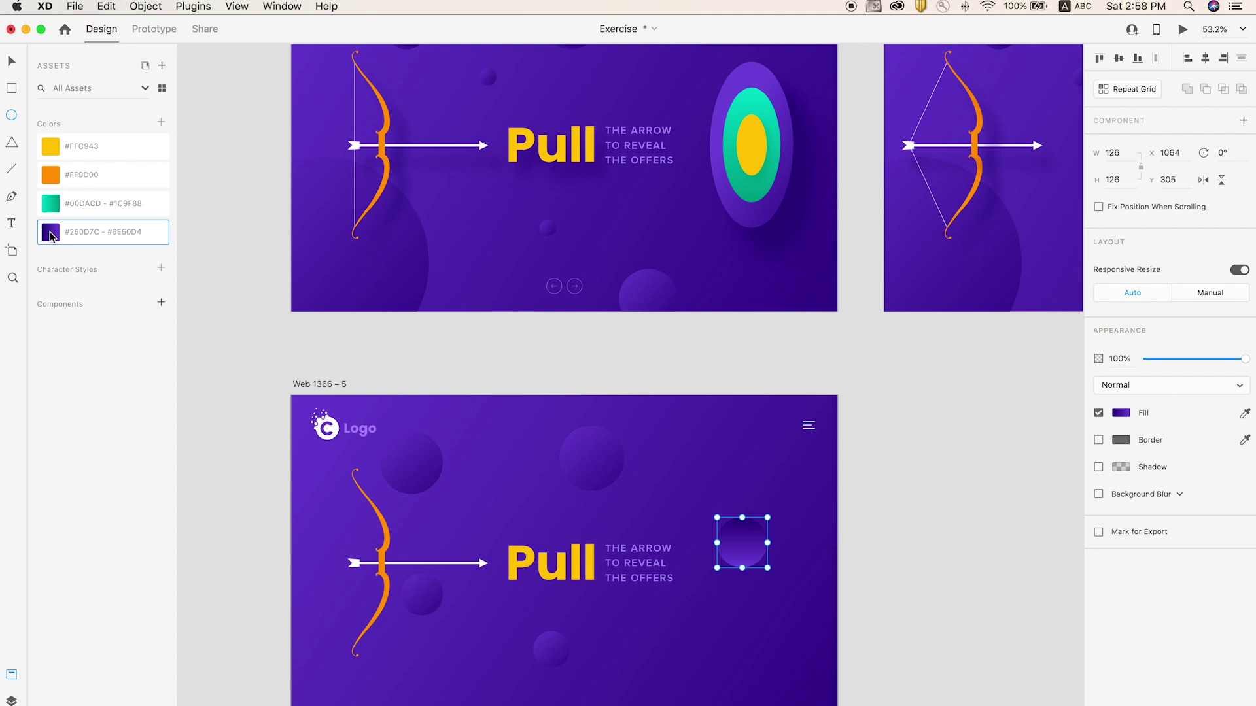
Enlarge the new gradient circle from its centre so it forms the target's outer ring
key("v")
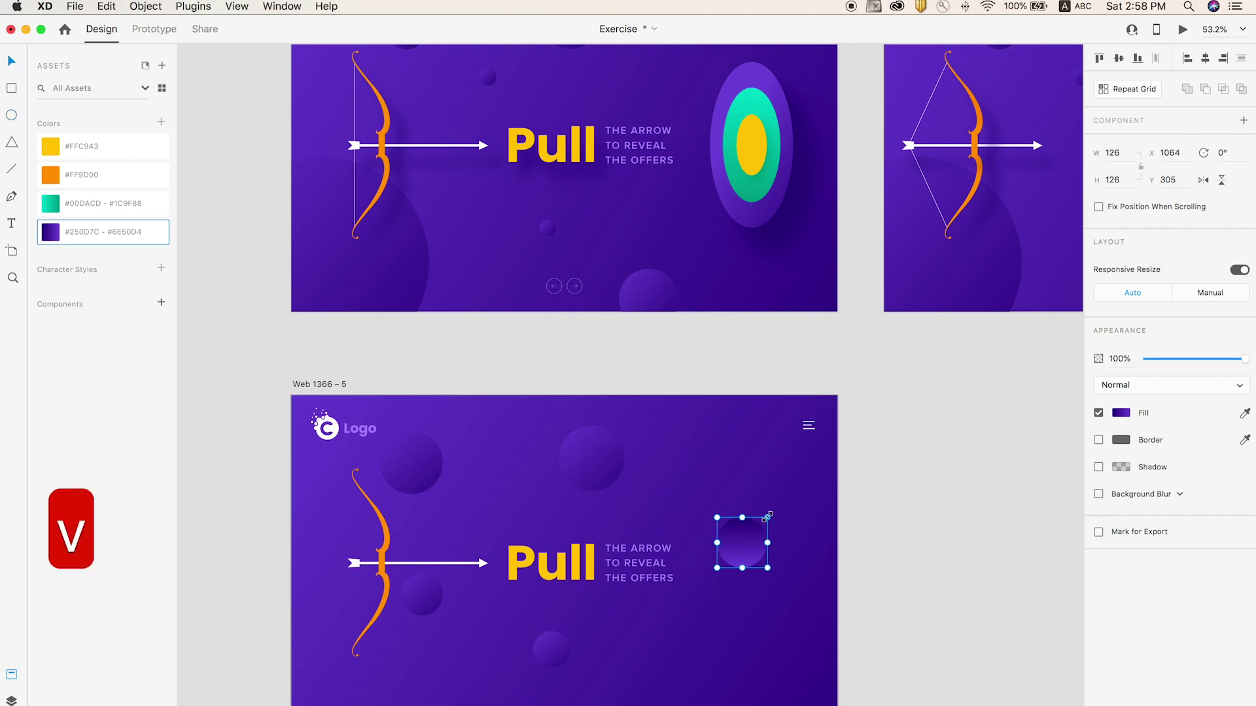
left_click(777, 505)
left_click_drag(777, 505, 807, 426)
key("super+z")
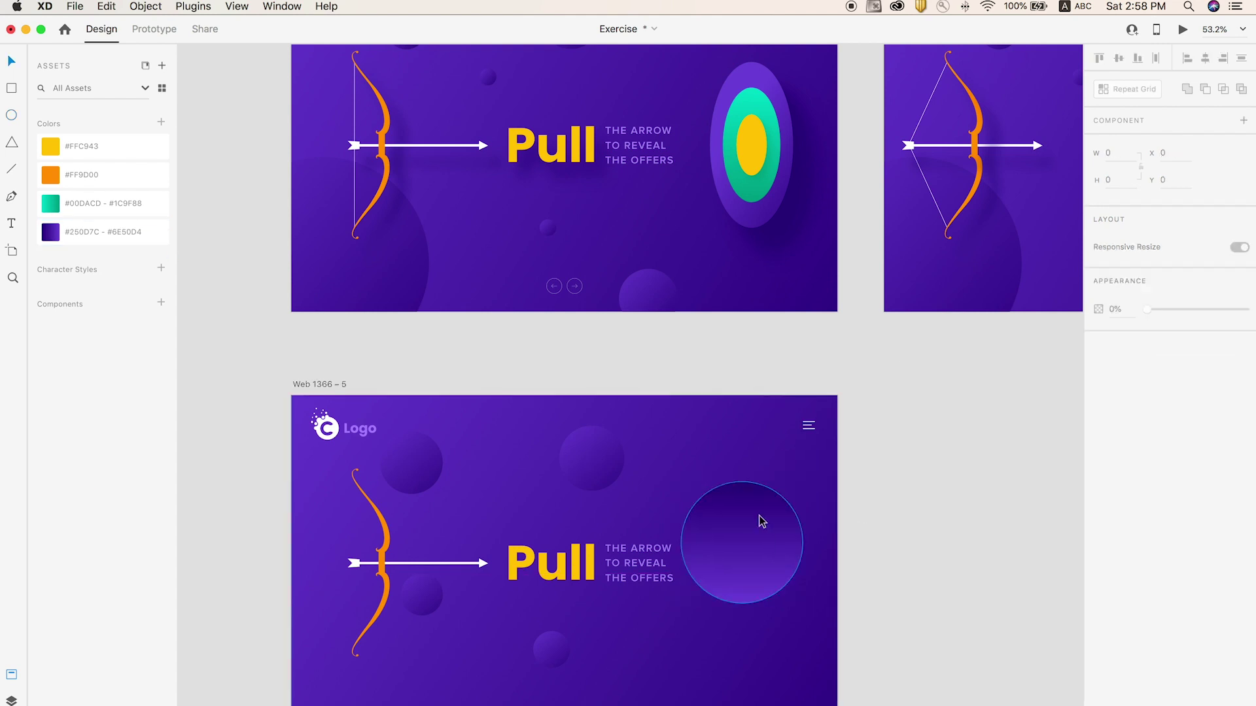
Duplicate the target's outer circle in place, shrink the copy concentrically to 210 px and fill it with the #00DACD – #1C9F88 gradient
key("super+c")
key("super+v")
left_click_drag(805, 482, 788, 509)
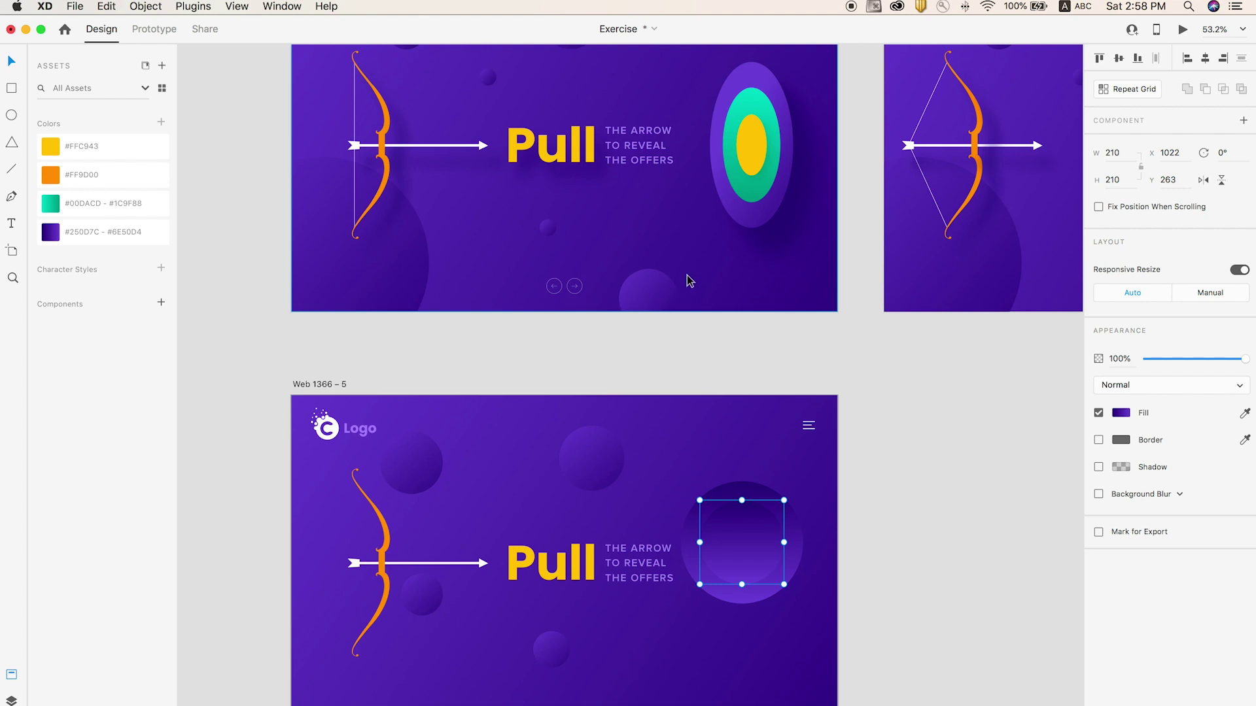
left_click(93, 213)
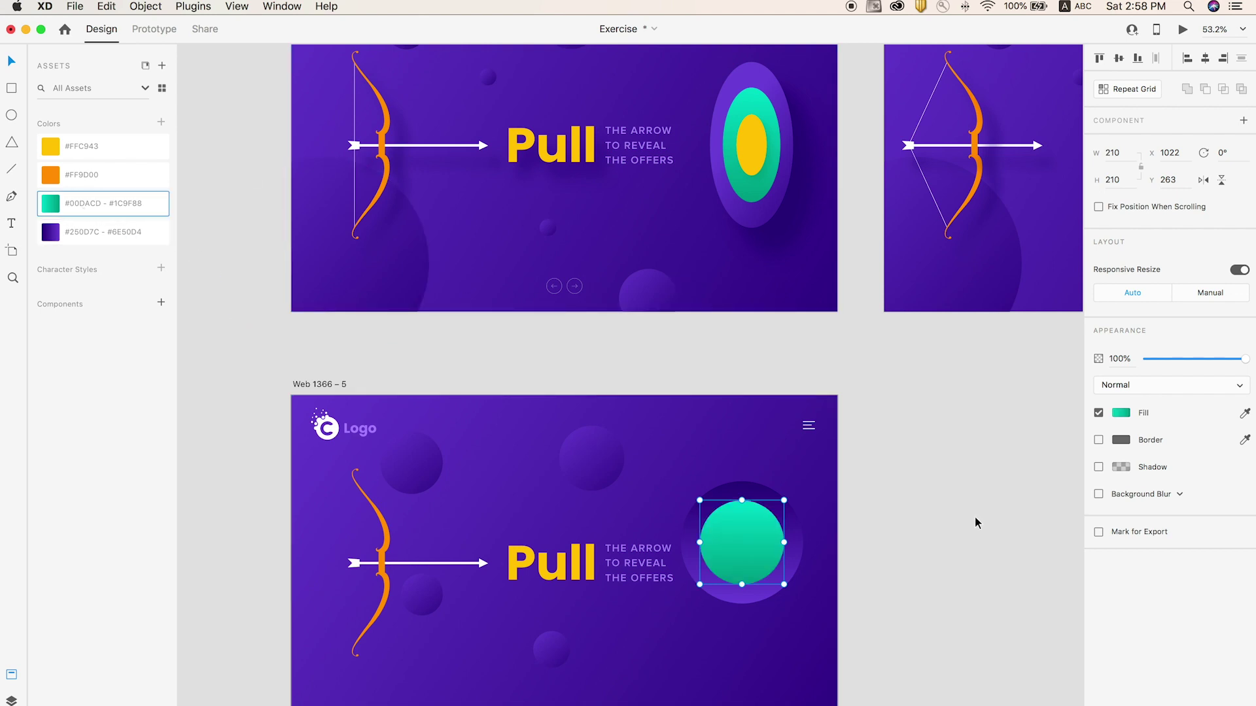
left_click(965, 497)
Duplicate the green circle in place, shrink the copy concentrically to 104 px and fill it with #FFC943
left_click(721, 539)
key("super+c")
key("super+v")
key("super+f")
left_click_drag(782, 499, 763, 522)
left_click(92, 147)
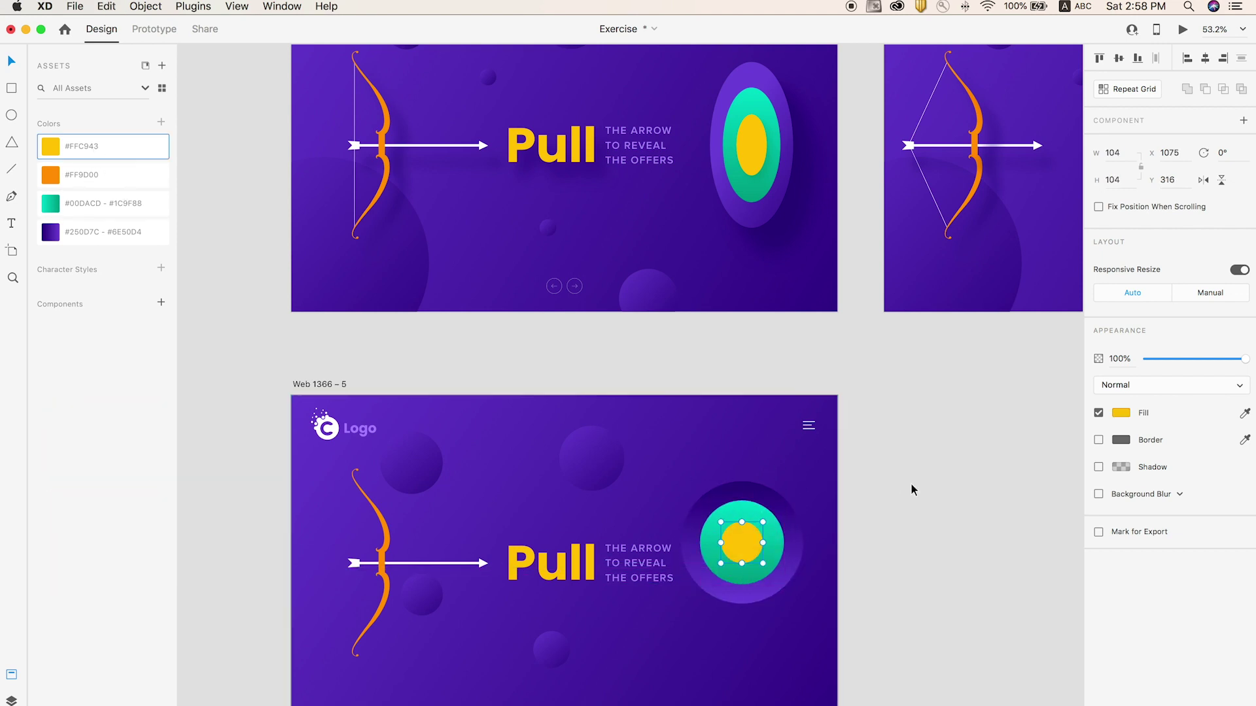
Group the target's purple, green and yellow circles on Web 1366 – 5
left_click(840, 520)
left_click(750, 510)
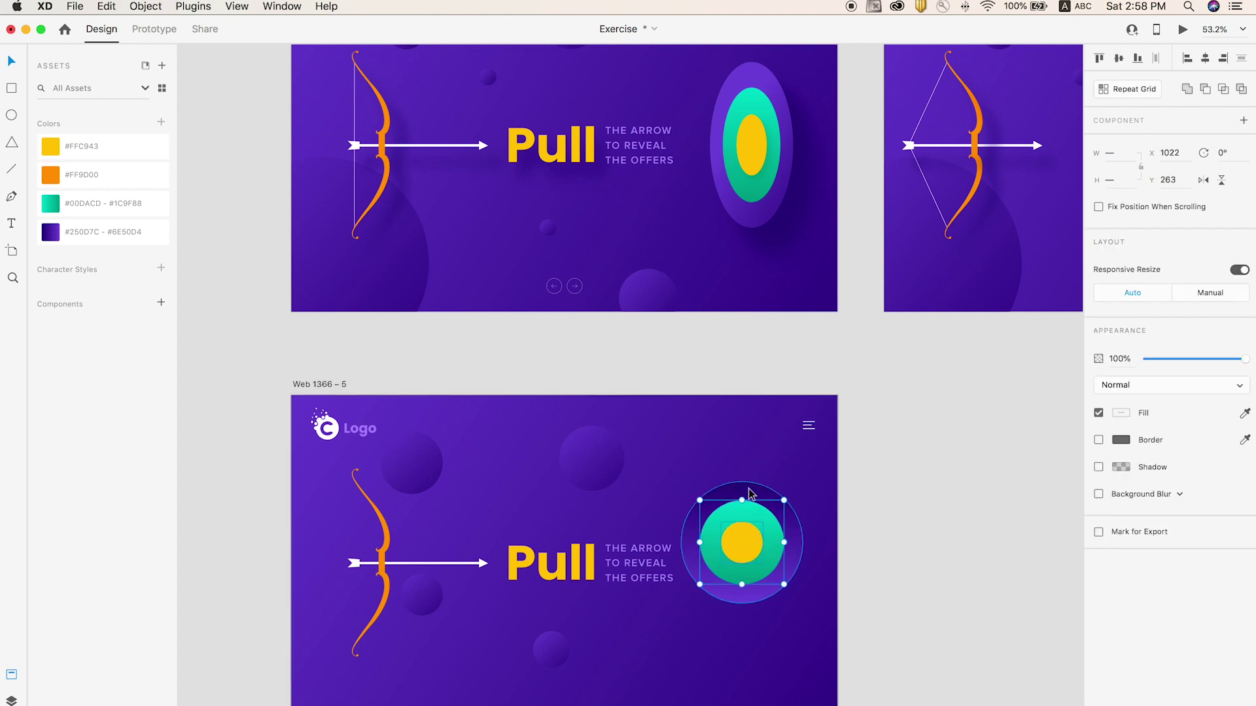
left_click_drag(750, 495, 756, 524)
key("super+z")
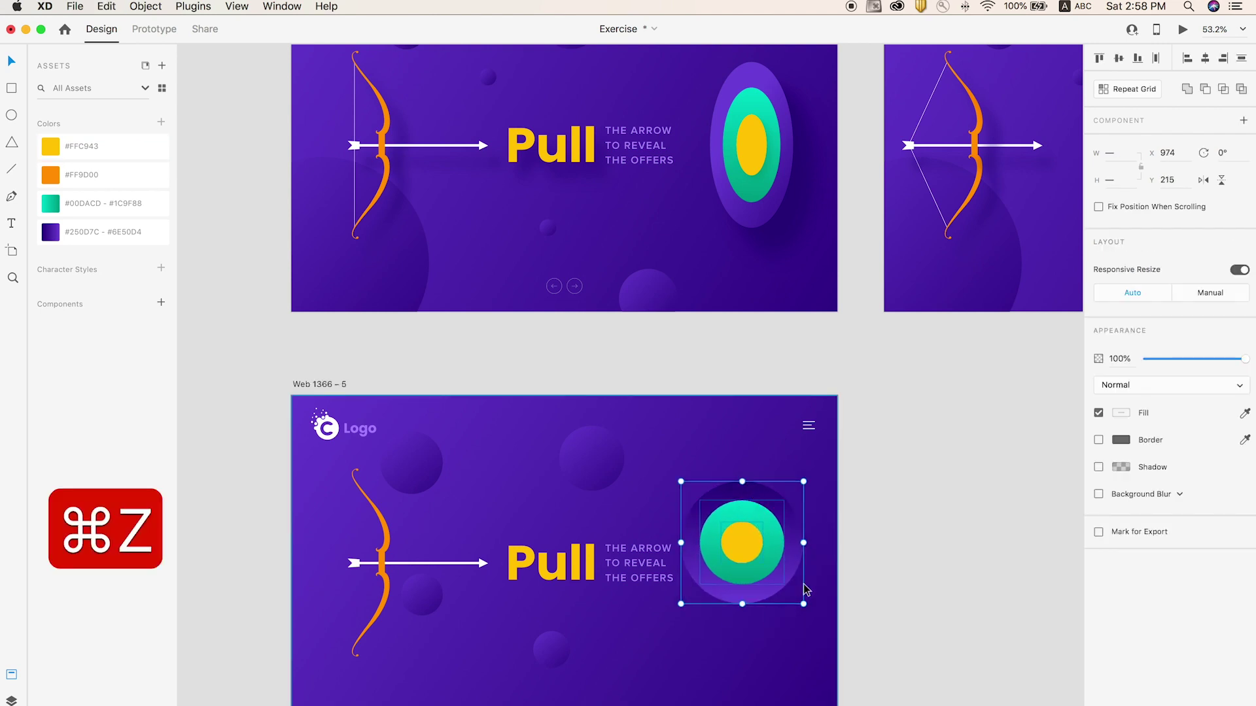
key("super+g")
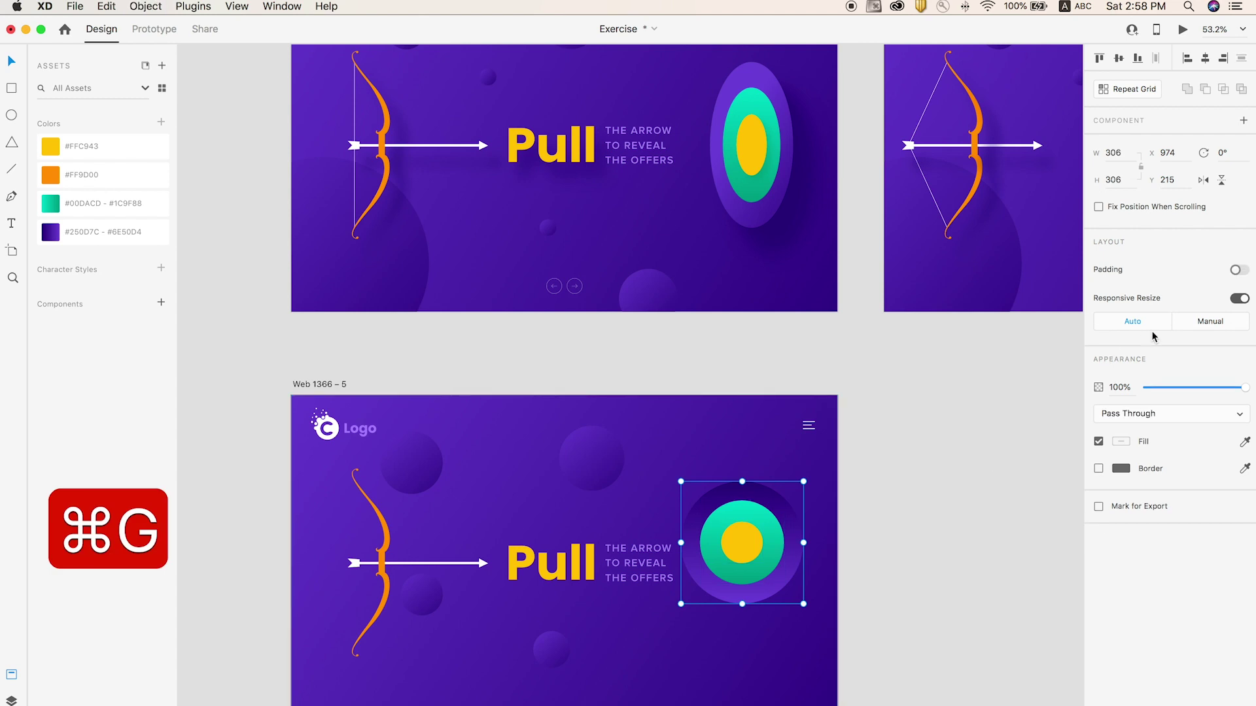
Turn off Responsive Resize for the target group, squeeze it into an upright ellipse and enlarge it to about 193 by 358 px
left_click_drag(804, 542, 750, 543)
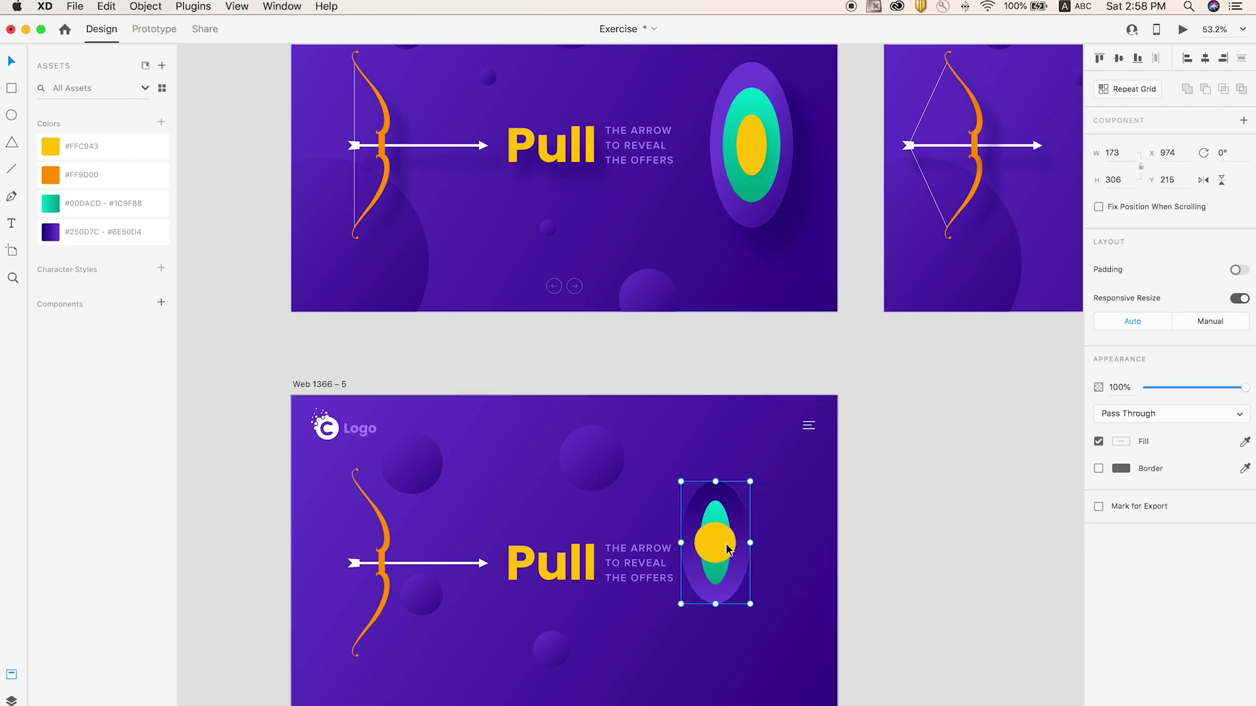
key("super+z")
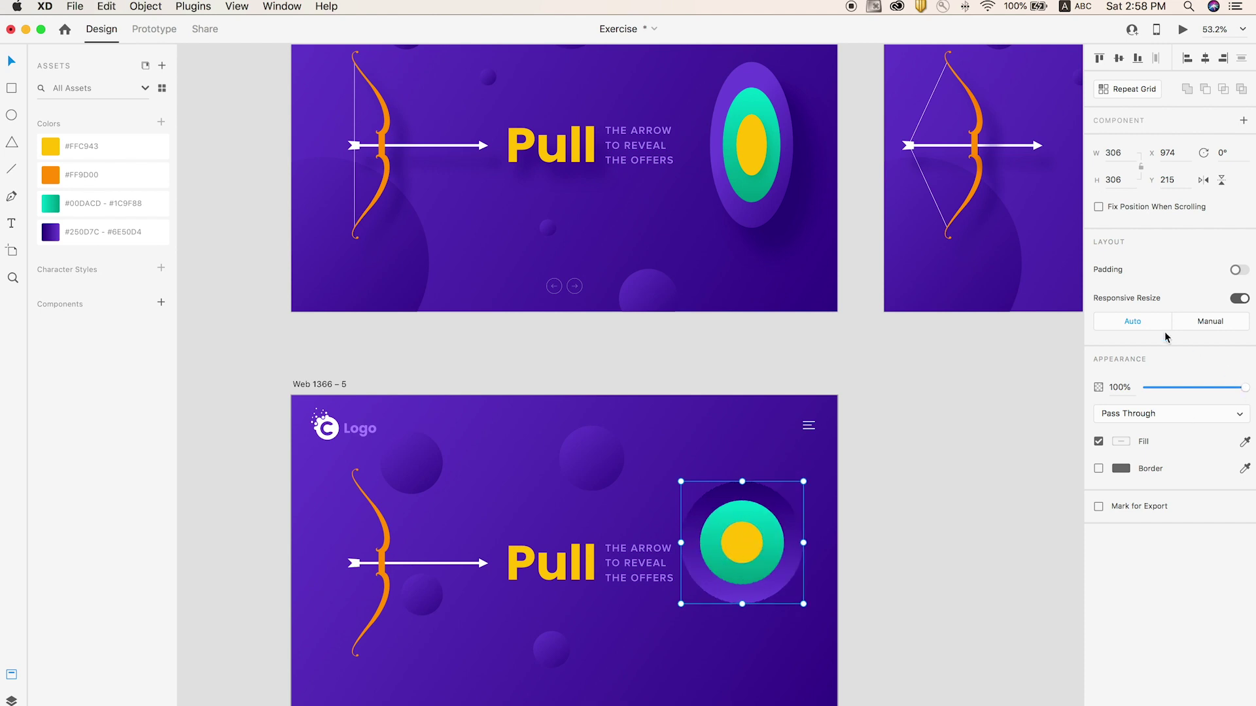
left_click(1240, 299)
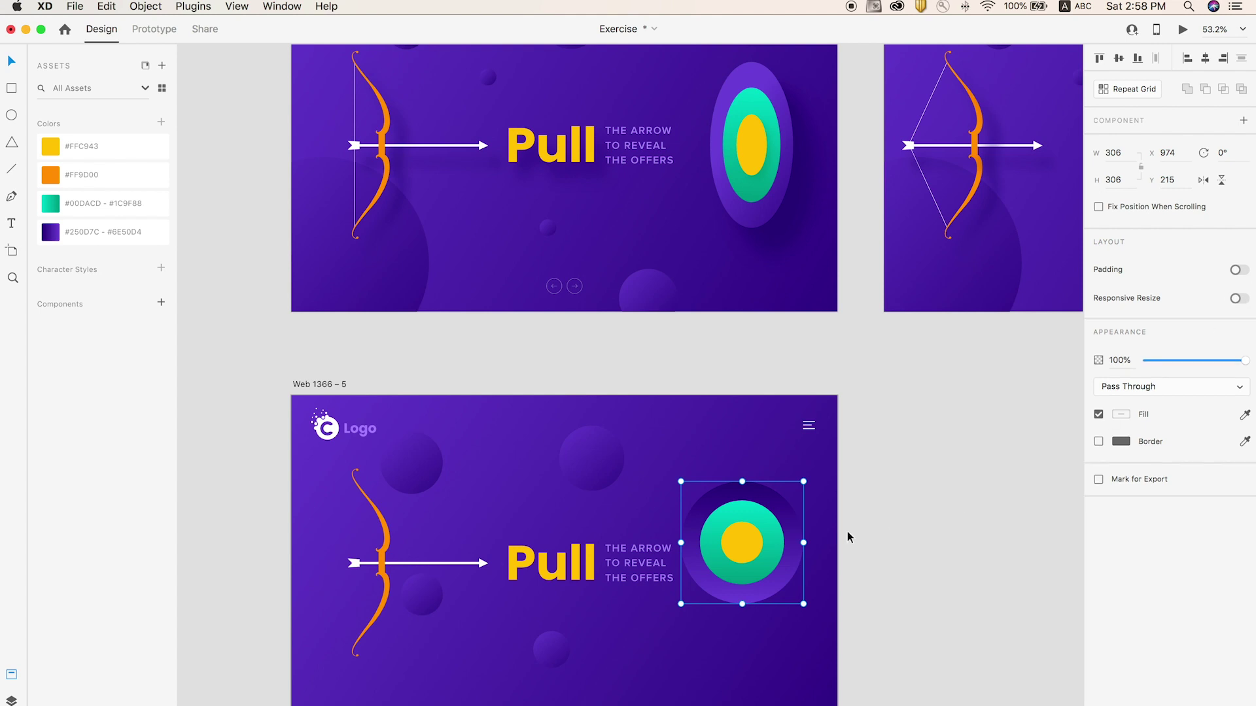
left_click_drag(804, 544, 751, 568)
left_click_drag(774, 502, 781, 491)
scroll(885, 543, "down", 5)
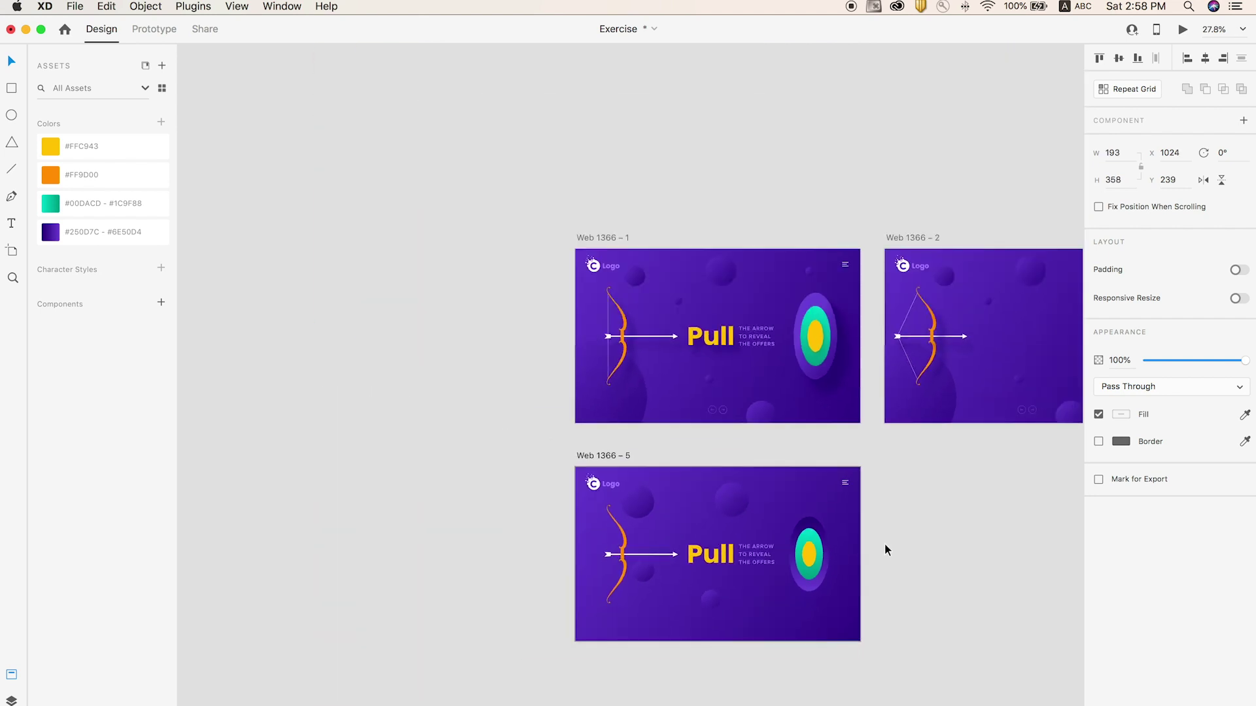
Compare the squeezed target on Web 1366 – 5 with the reference target on Web 1366 – 1
left_click(885, 544)
key("z")
key("z")
left_click_drag(519, 210, 957, 643)
key("v")
left_click(757, 314)
left_click(833, 468)
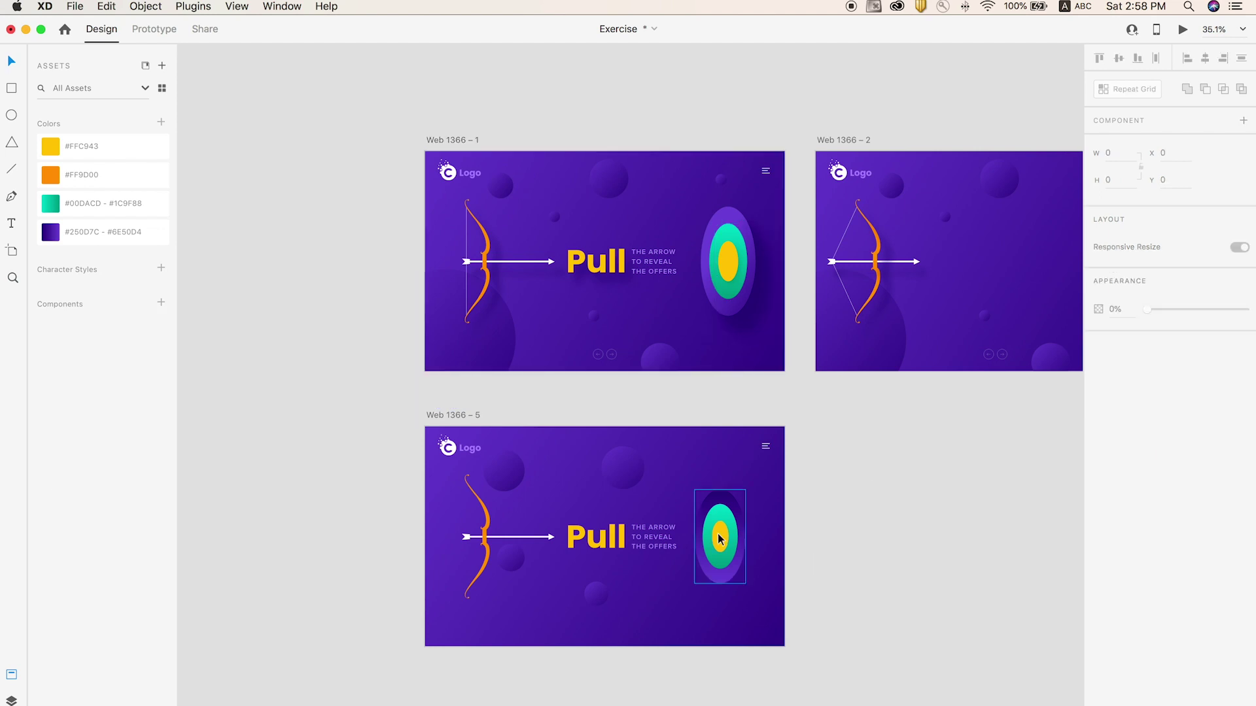
left_click(722, 584)
left_click(906, 556)
Try a Background Blur and a default Shadow on the target's outer ellipse, undoing the changes
key("z")
mouse_move(420, 388)
left_mouse_down()
mouse_move(533, 560)
mouse_move(880, 703)
left_mouse_up()
key("v")
left_click(724, 464)
key("super+z")
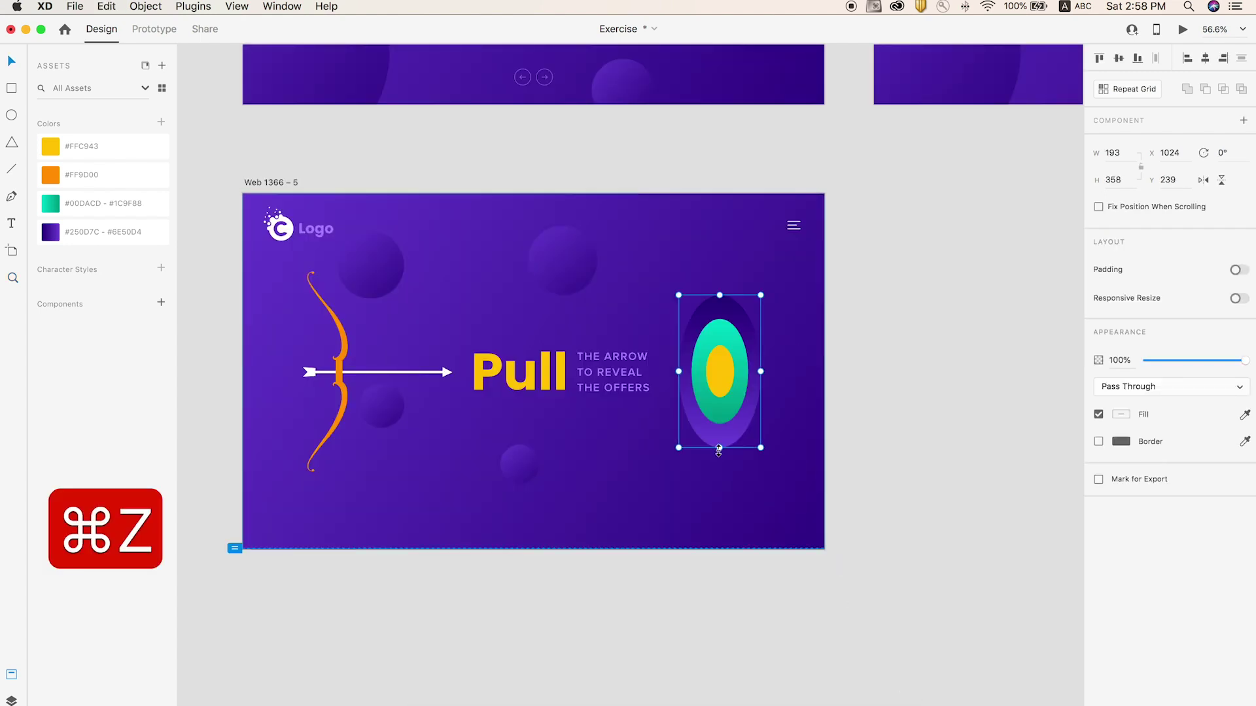
double_click(744, 443)
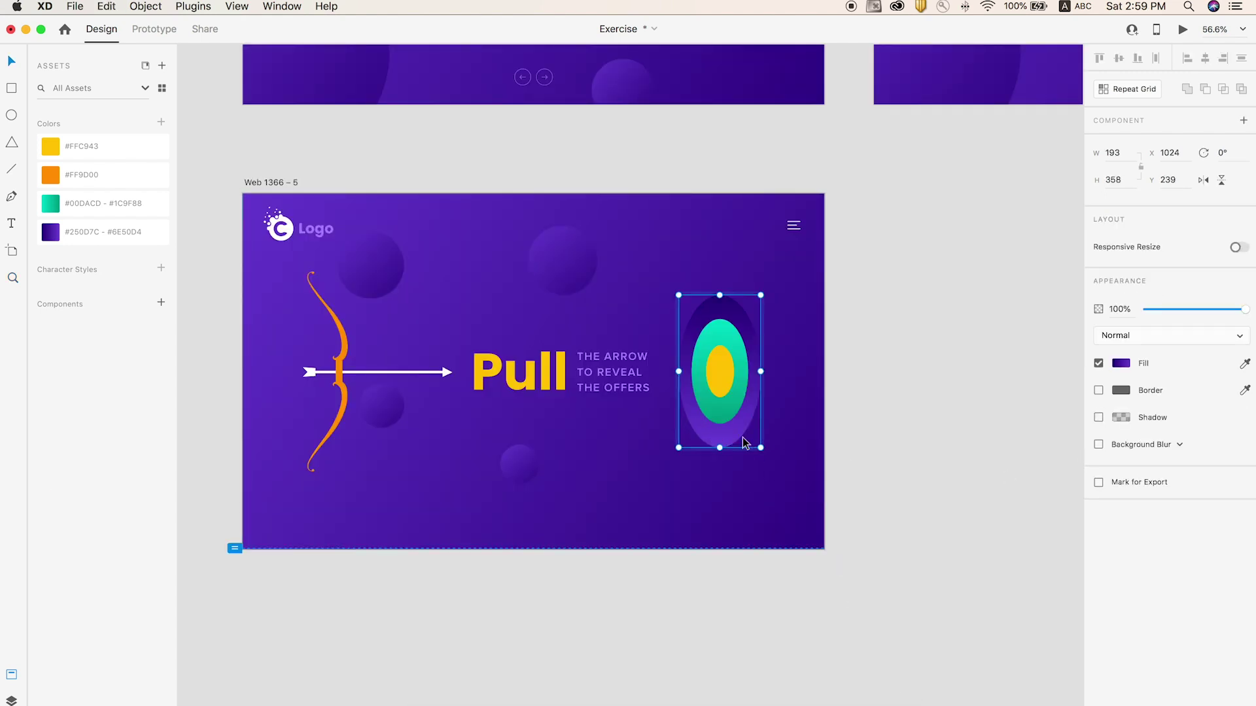
left_click(1097, 445)
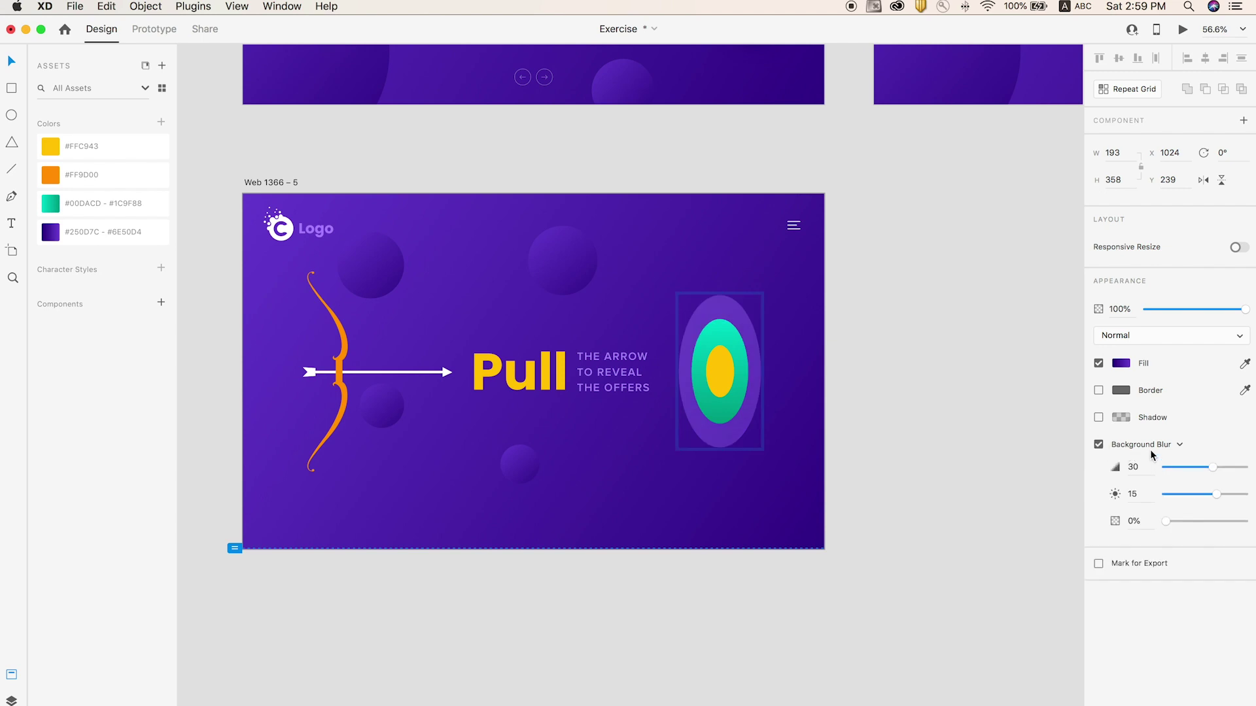
left_click(1099, 444)
left_click(1099, 417)
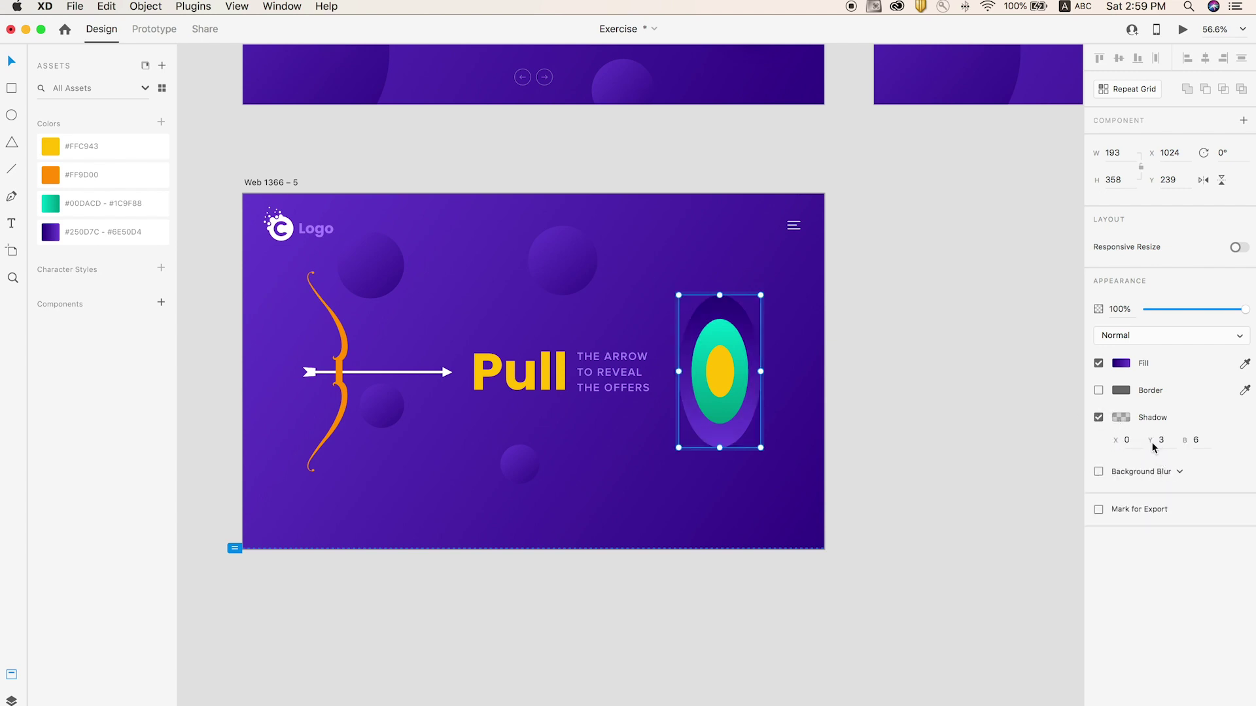
left_click(911, 448)
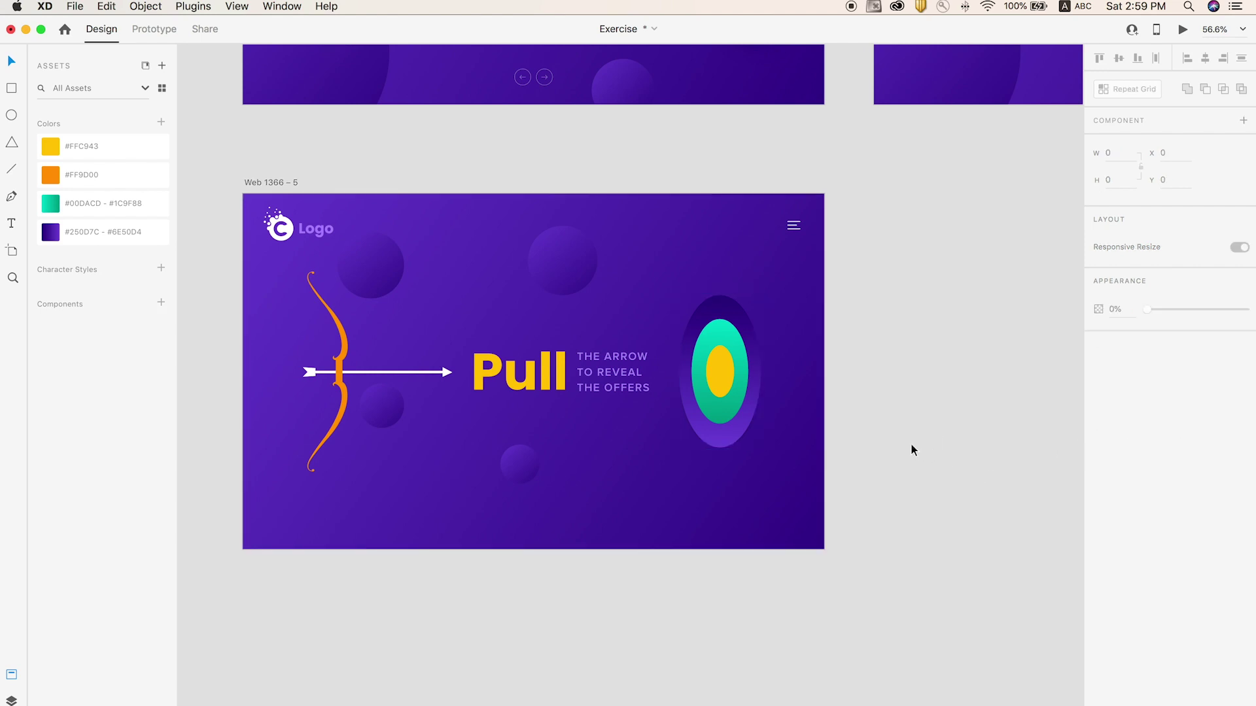
key("super+z")
Ungroup the target and duplicate its outer ellipse with a diagonal offset to about X 1112, Y 300
right_click(726, 434)
left_click(811, 560)
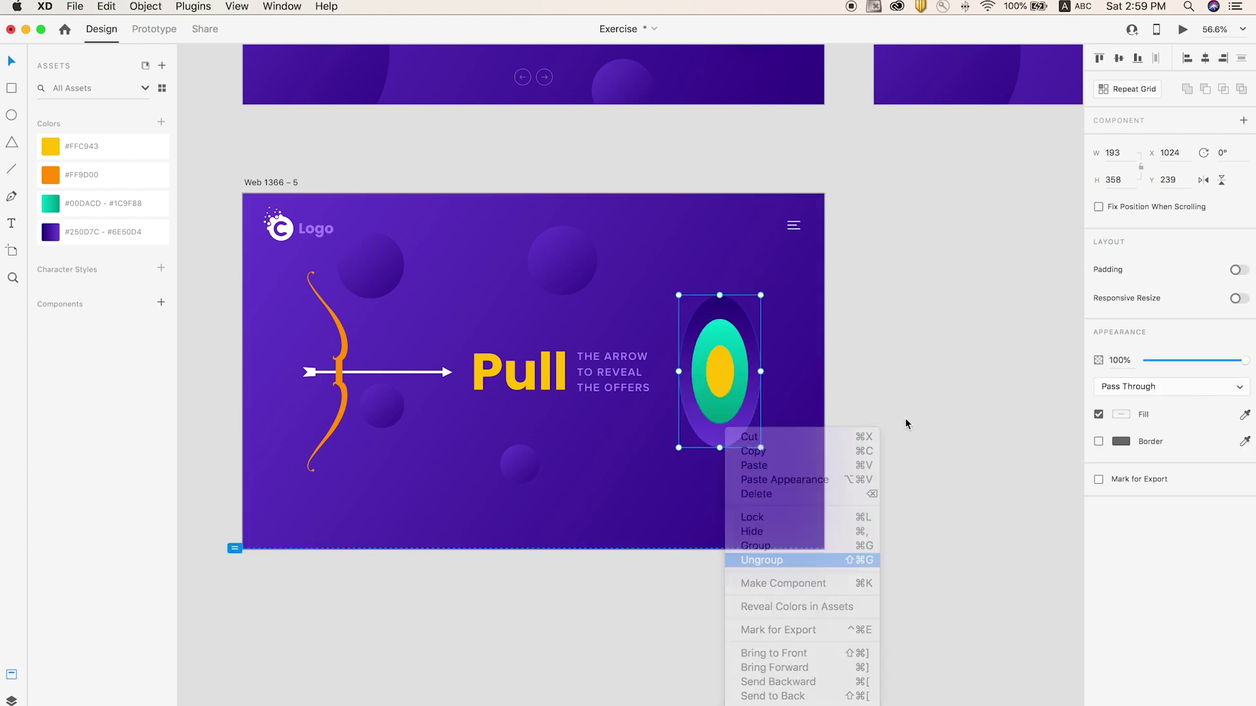
left_click_drag(712, 442, 752, 465)
Give the duplicated ellipse a solid #190462 fill and an Object Blur of 28
left_click(1118, 467)
left_click(1129, 478)
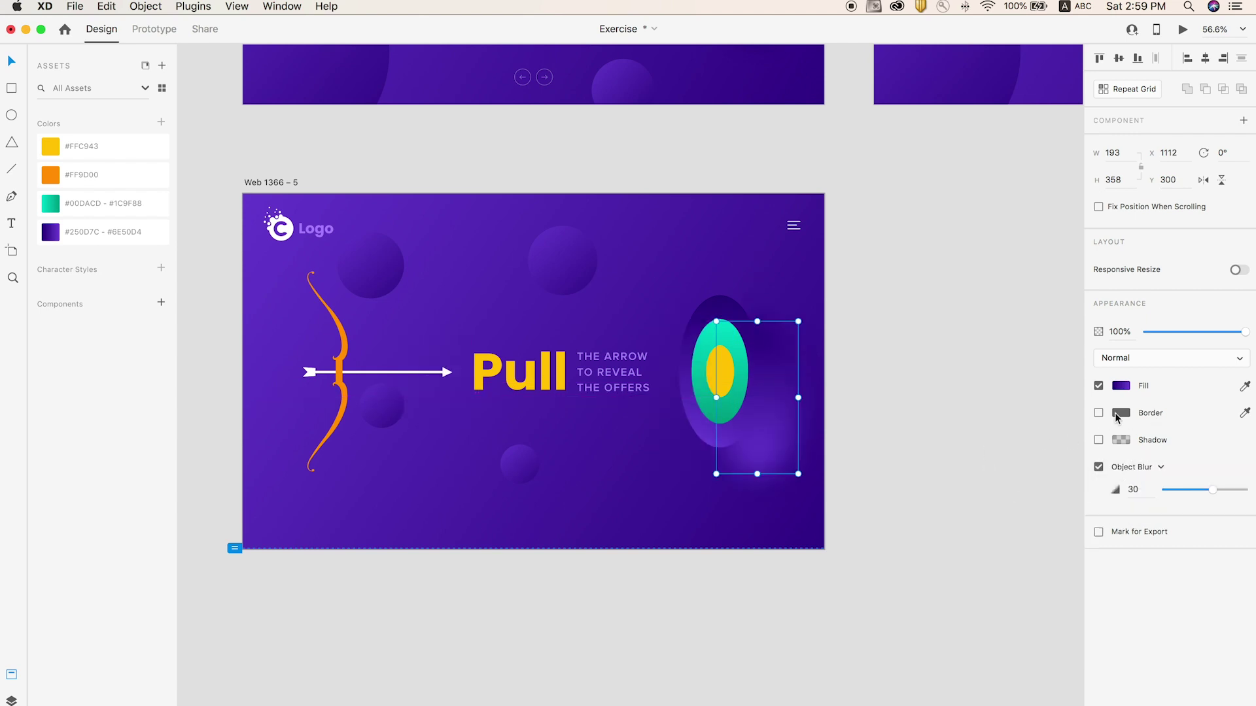
left_click(1122, 386)
left_click(1002, 288)
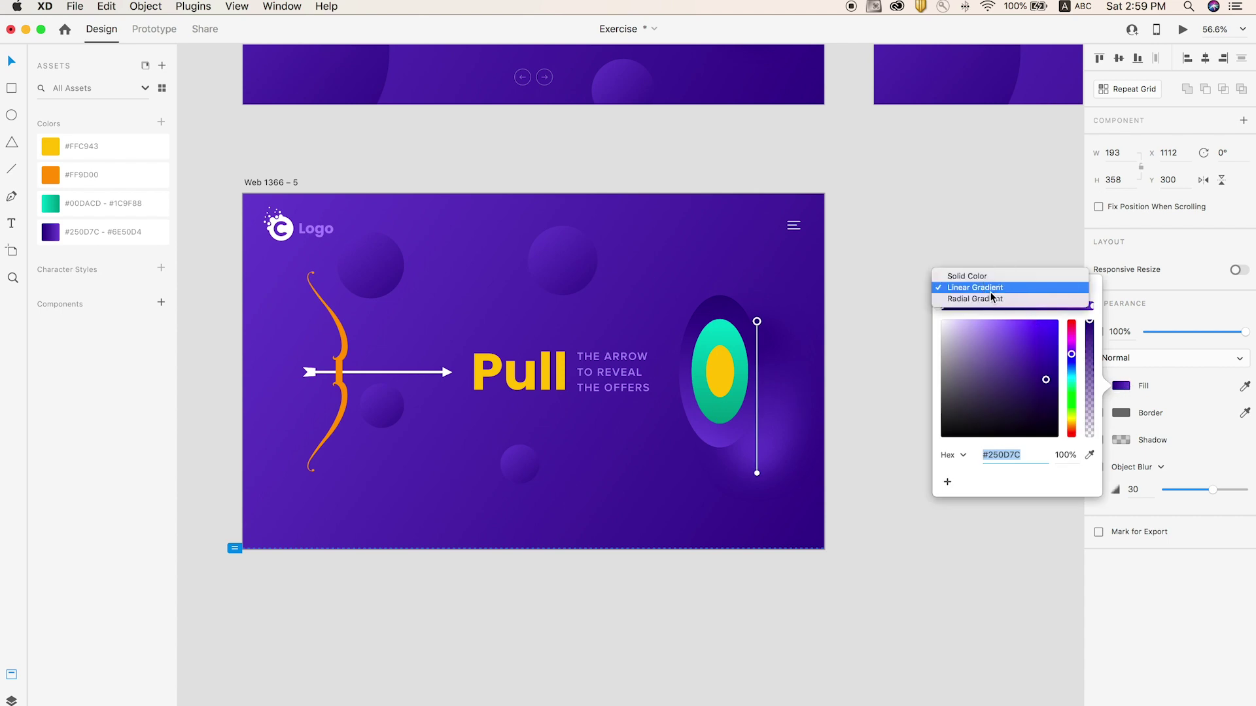
left_click(976, 276)
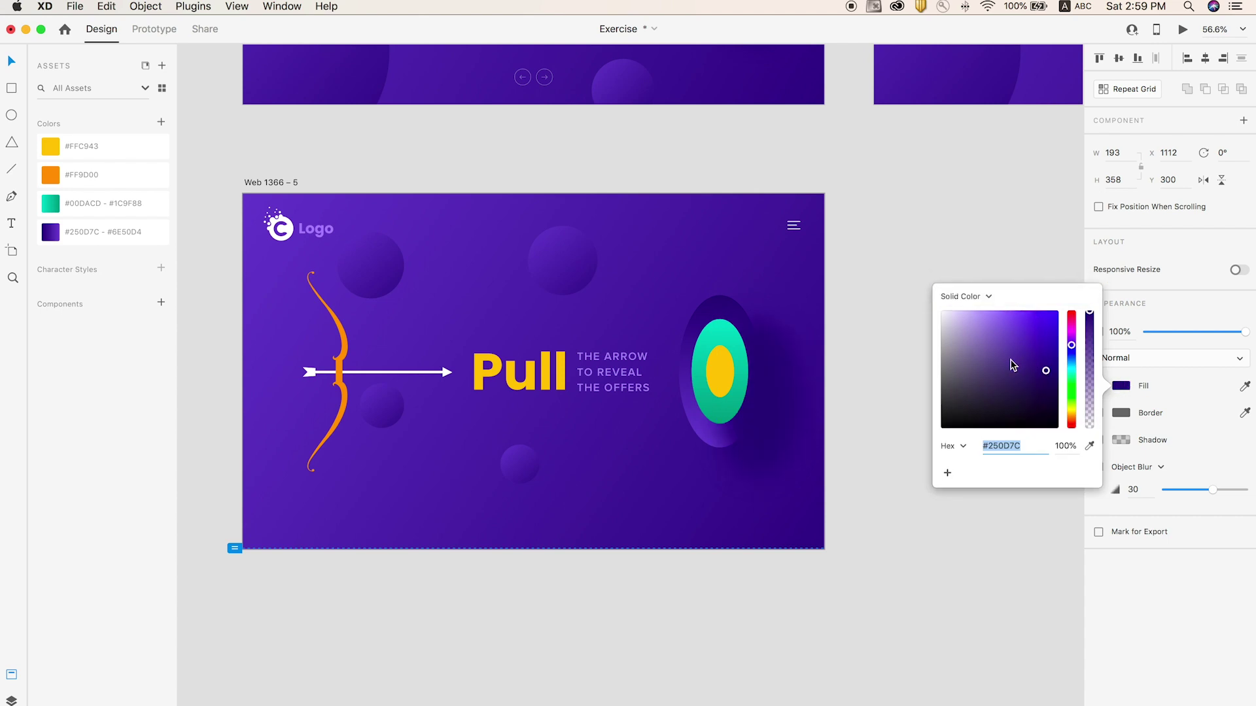
left_click_drag(1050, 388, 1052, 383)
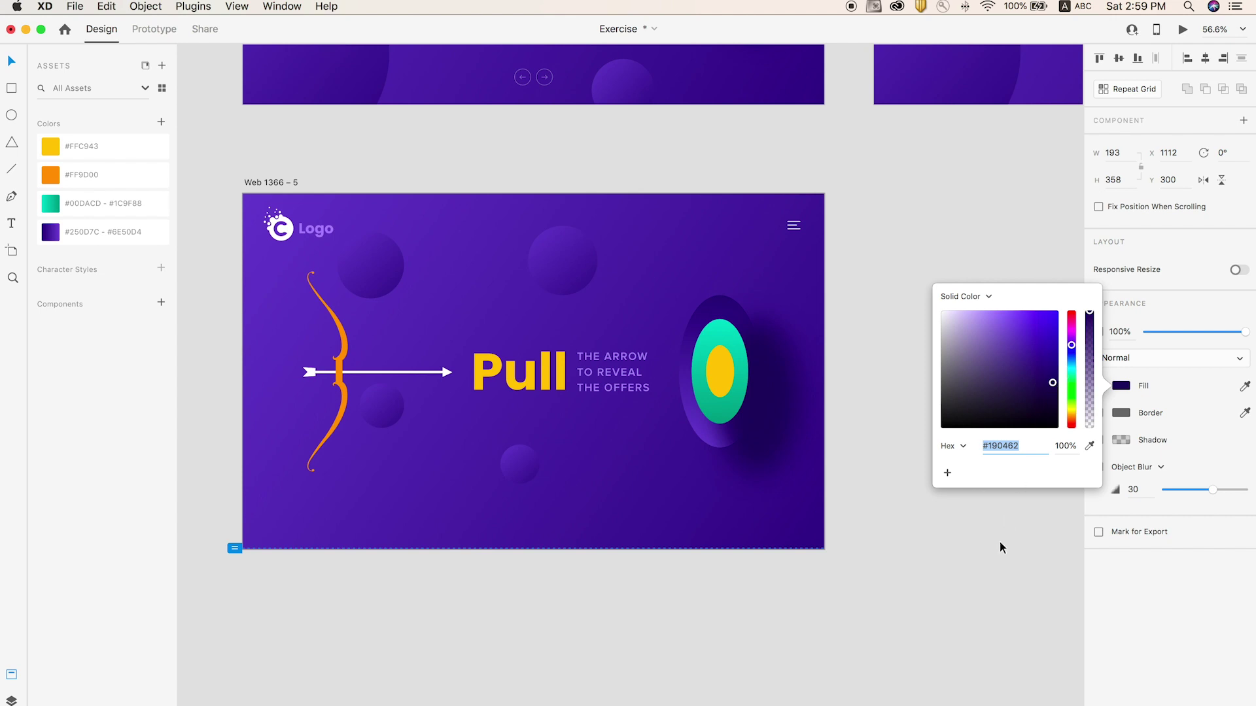
left_click_drag(1207, 489, 1210, 490)
Reorder the blurred ellipse to sit just above the background and behind the target, and shift it closer to the target
left_click(807, 471)
left_click(773, 450)
key("super+shift+bracketleft")
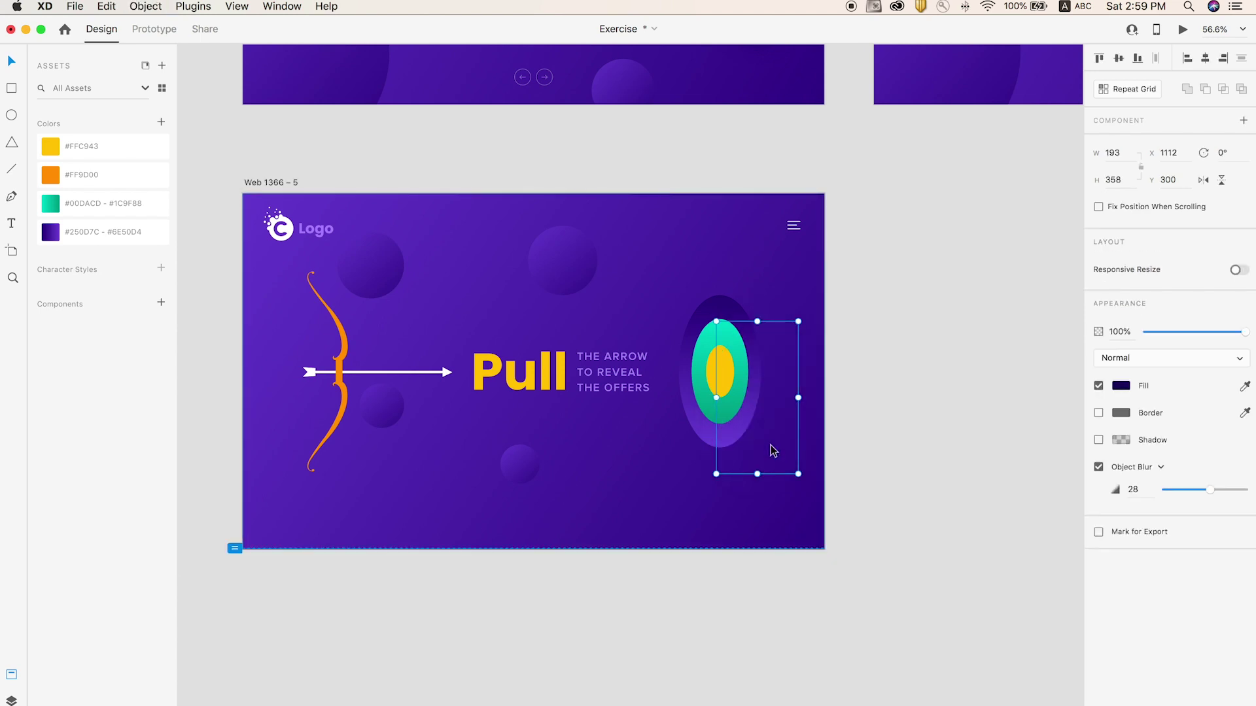
key("super+bracketright")
left_click_drag(775, 445, 759, 445)
left_click(923, 457)
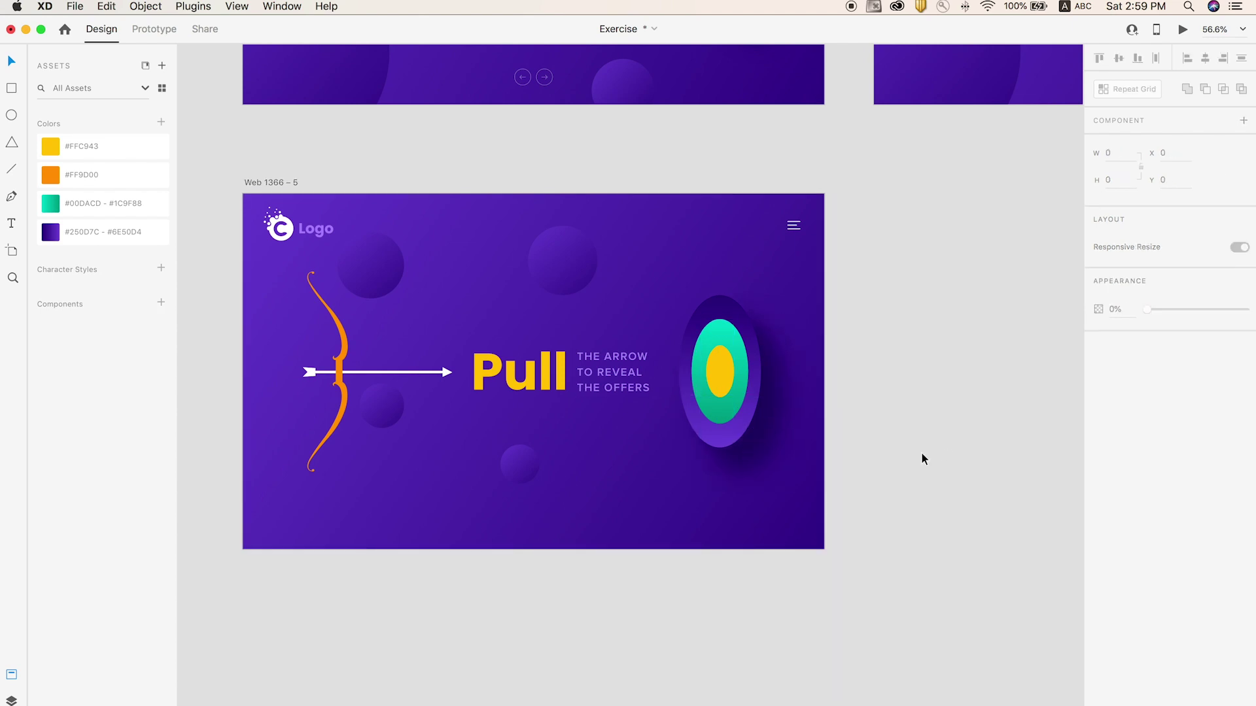
Try the default Shadow on the target's outer ellipse and turn it off again
scroll(892, 488, "up", 3)
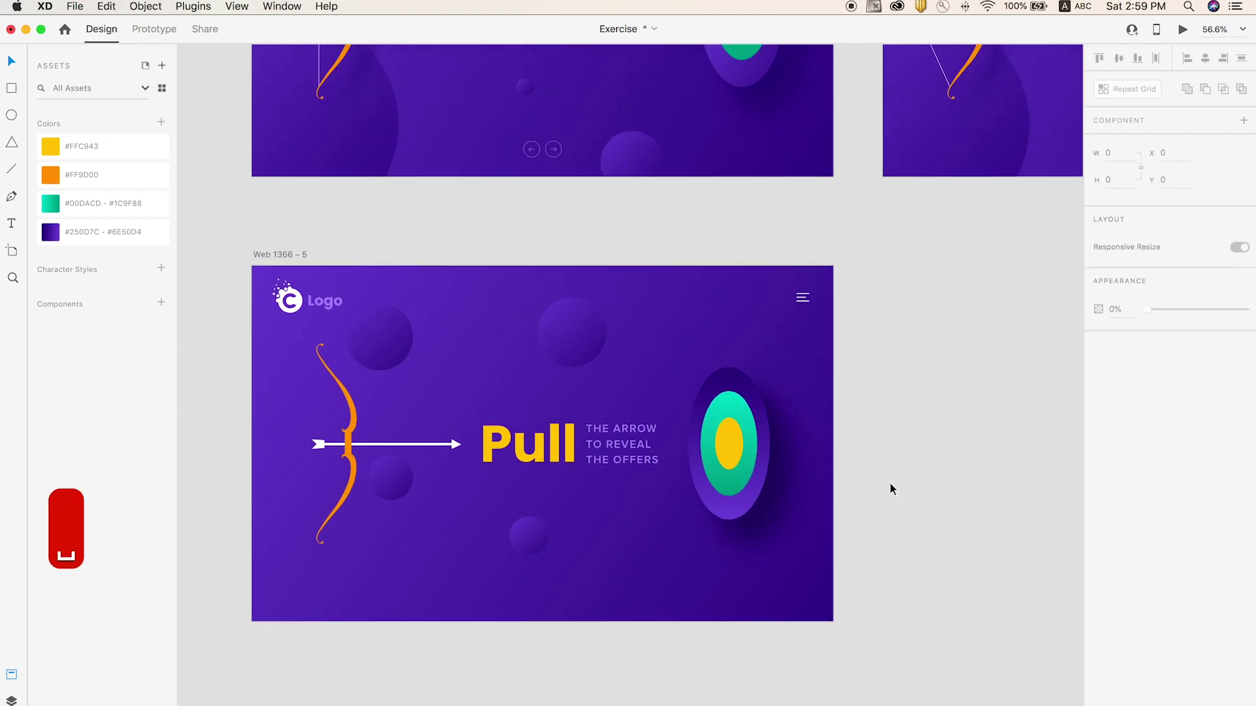
left_click(731, 377)
left_click(1098, 440)
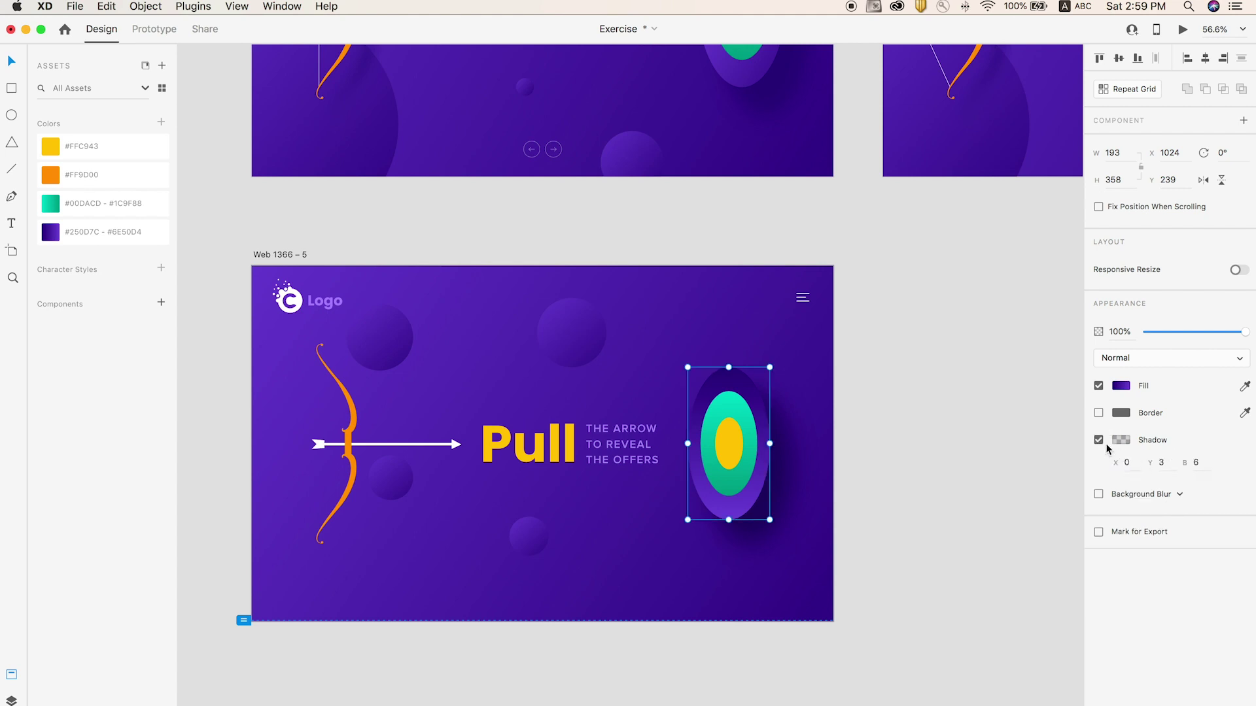
left_click(1099, 440)
Move the blurred shadow ellipse closer under the target, to about X 1058, Y 278
left_click(760, 524)
left_click_drag(759, 523, 753, 516)
left_click(855, 541)
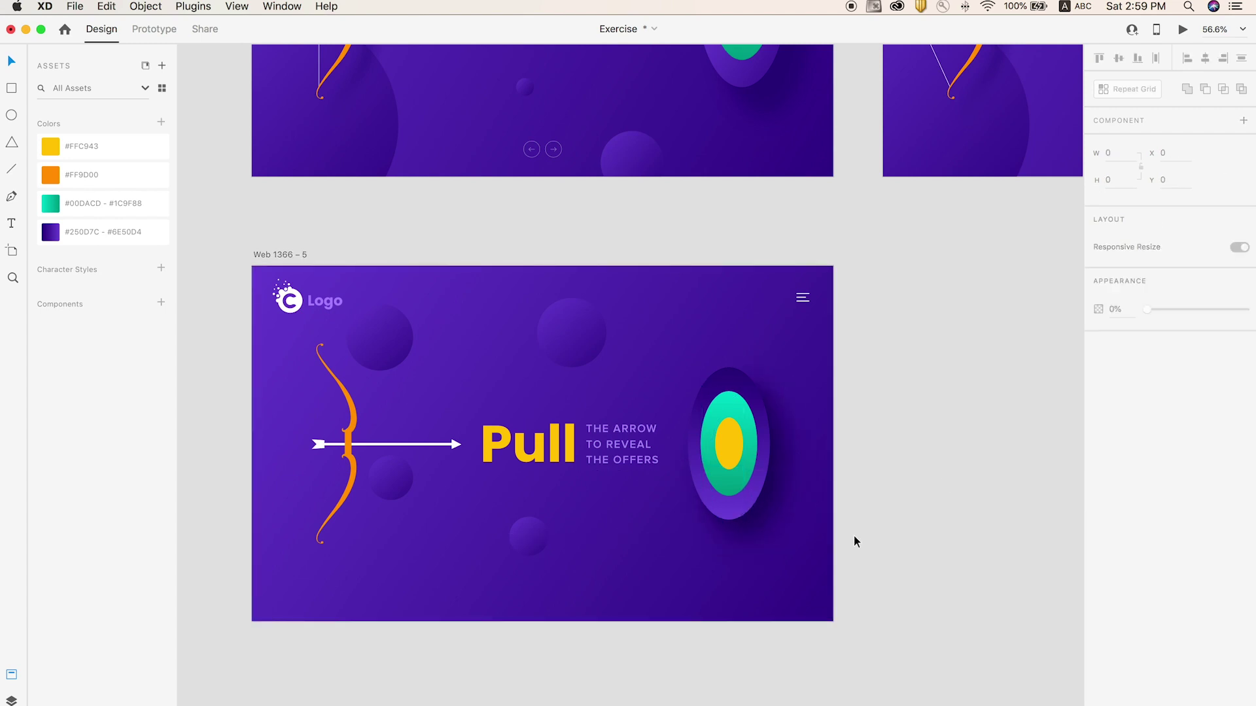
Duplicate the "Pull" text with a slight offset to about X 556, Y 382 and fill the copy with #000000
scroll(925, 527, "down", 3)
left_click_drag(610, 364, 612, 386)
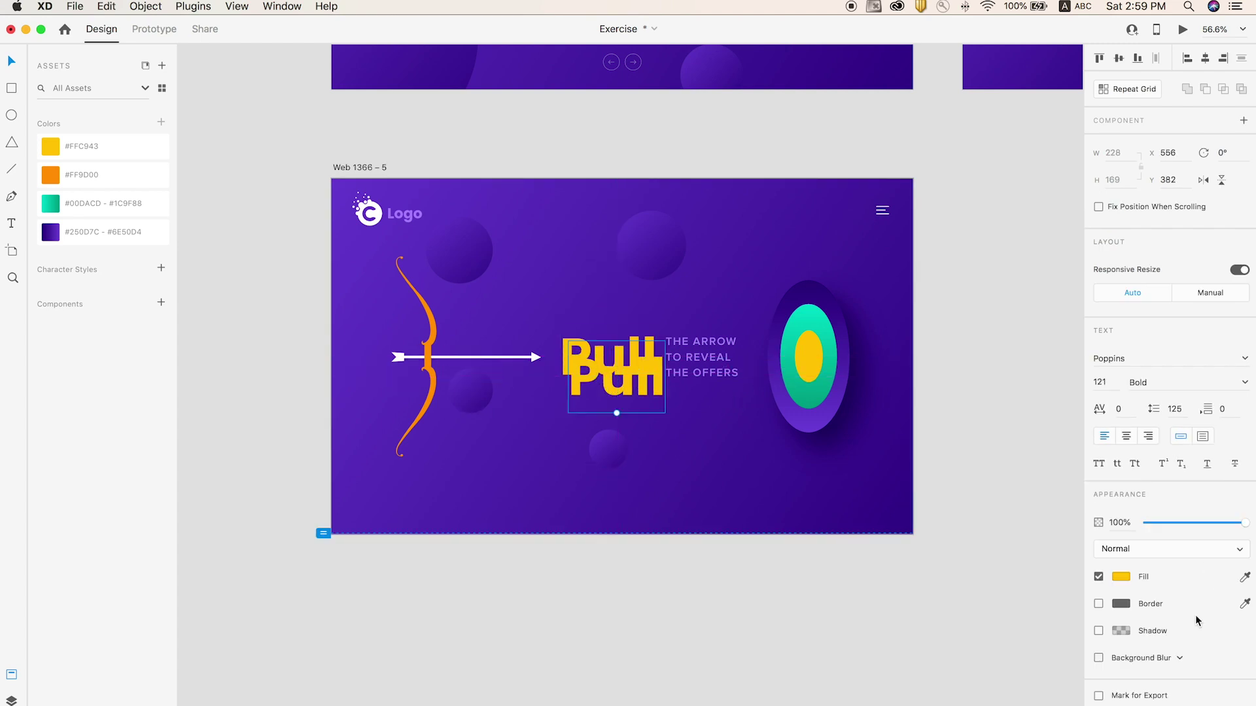
left_click(1120, 577)
left_click_drag(1043, 580, 1057, 612)
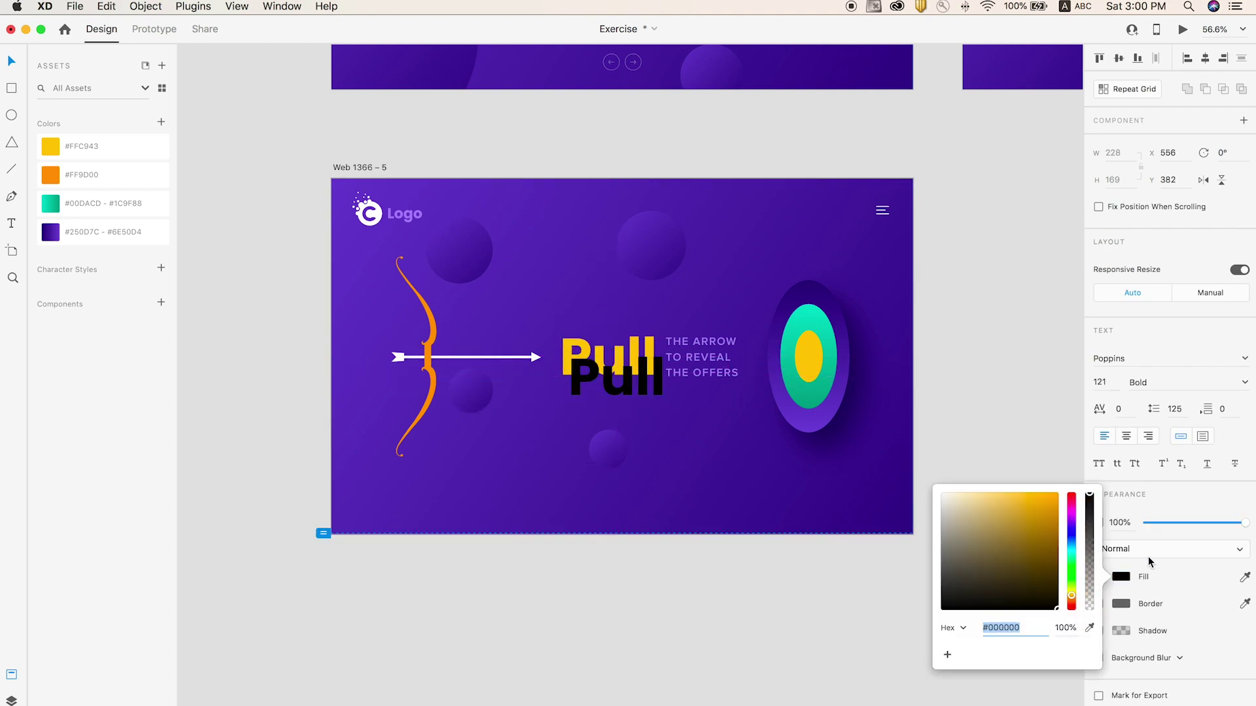
Copy the target shadow's appearance onto the duplicated "Pull" text and set its Object Blur to 8
left_click(854, 416)
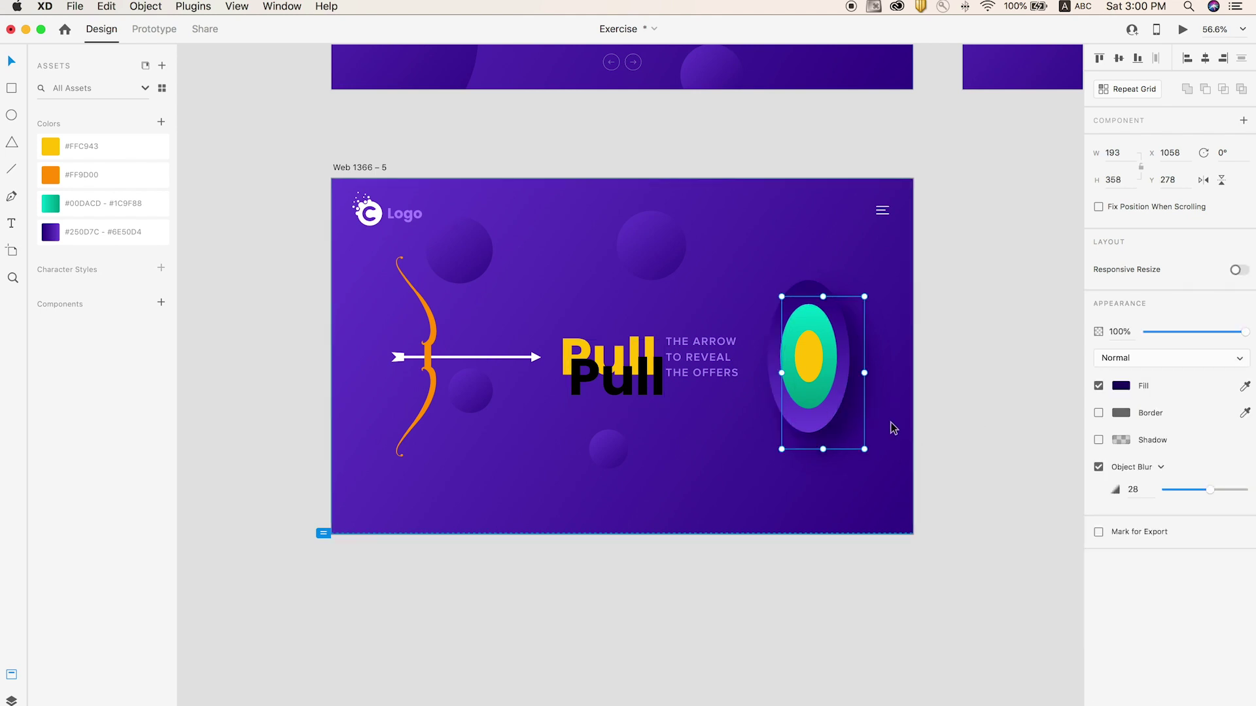
key("super+c")
left_click(625, 390)
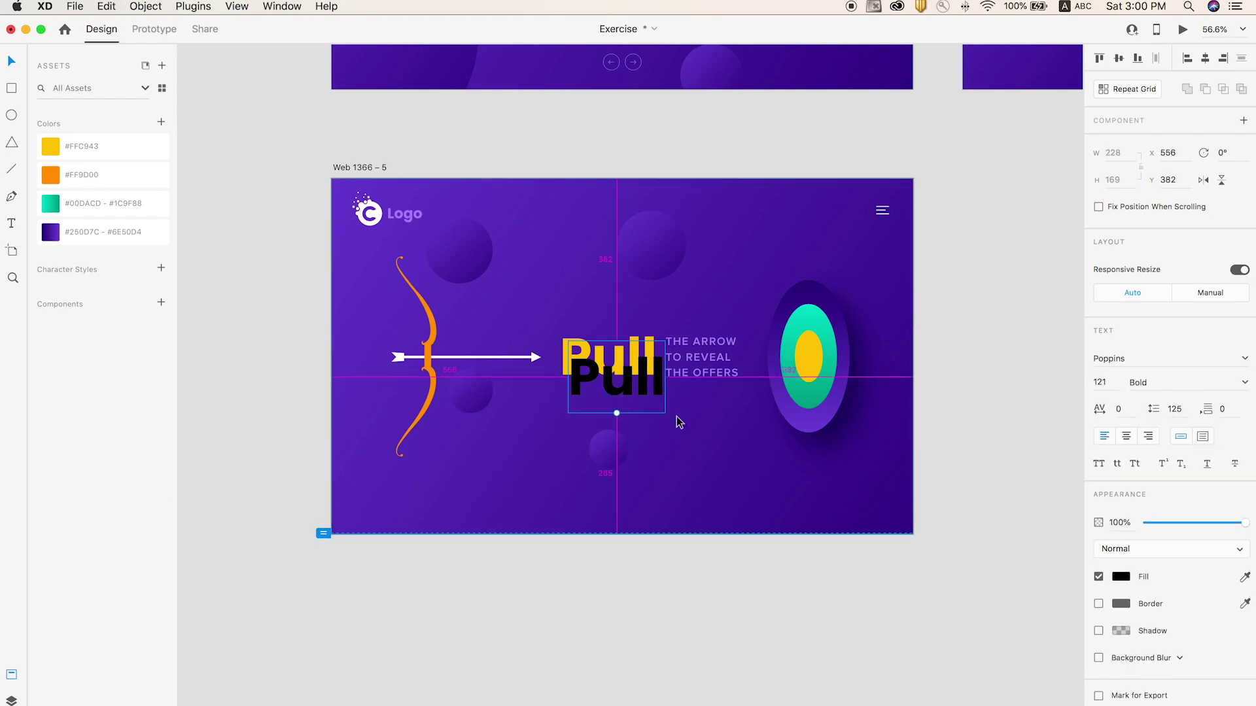
key("alt+super+v")
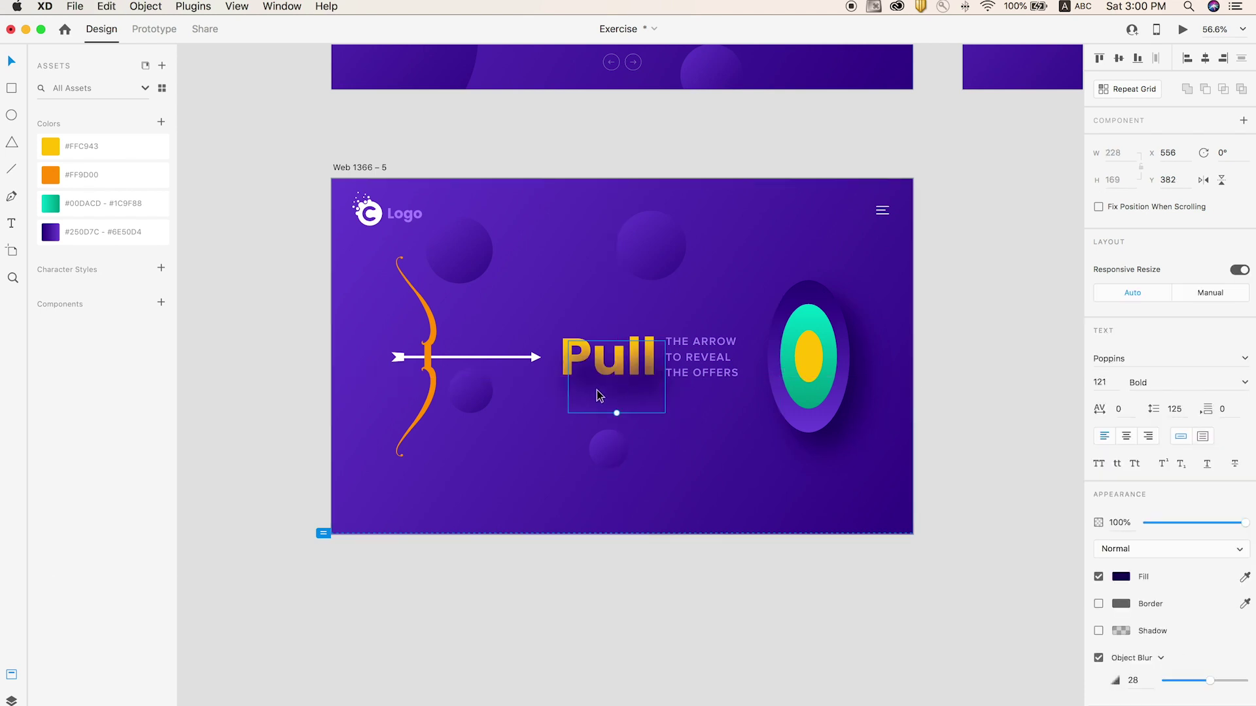
left_click_drag(1186, 683, 1178, 684)
key("Escape")
Nudge the blurred "Pull" copy up to Y 362 and send it behind the yellow "Pull" text
left_click(633, 393)
key("shift+Up")
key("shift+Up")
key("shift+Up")
key("shift+Up")
key("shift+Up")
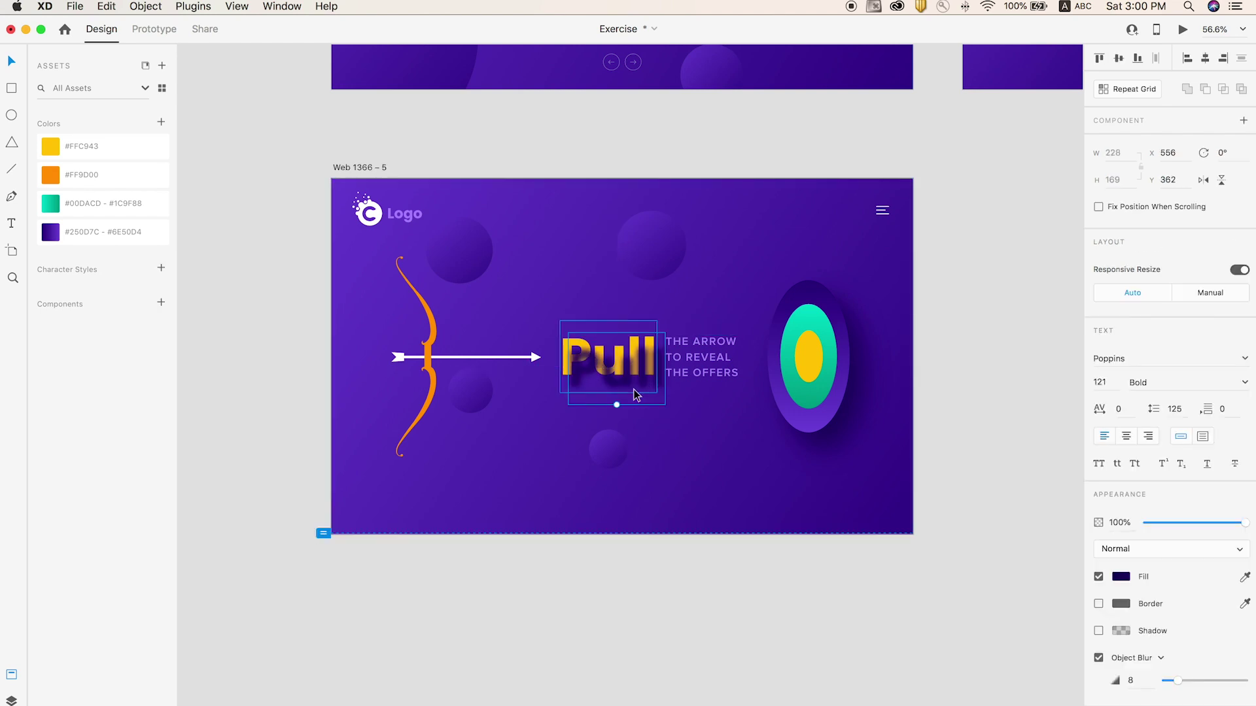
key("super+bracketleft")
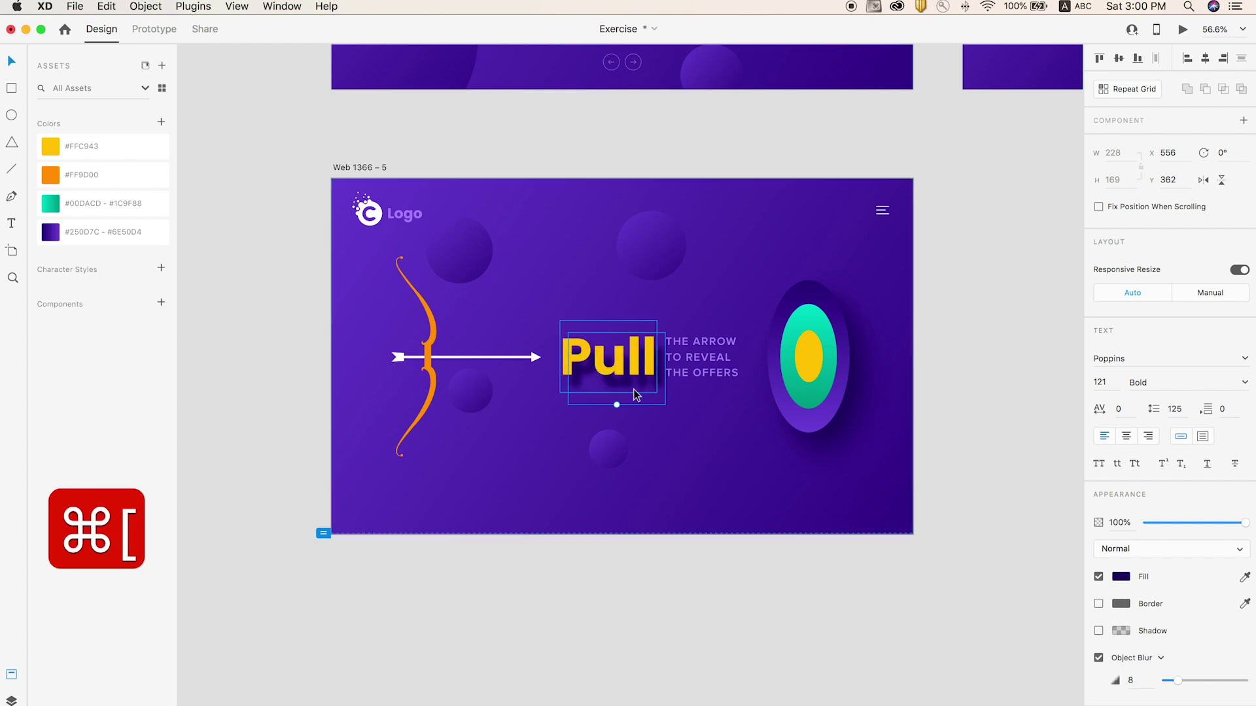
key("Escape")
Check the target and "Pull" shadows on Web 1366 – 5 against Web 1366 – 1, and inspect the whole artboard up close
scroll(667, 239, "up", 5)
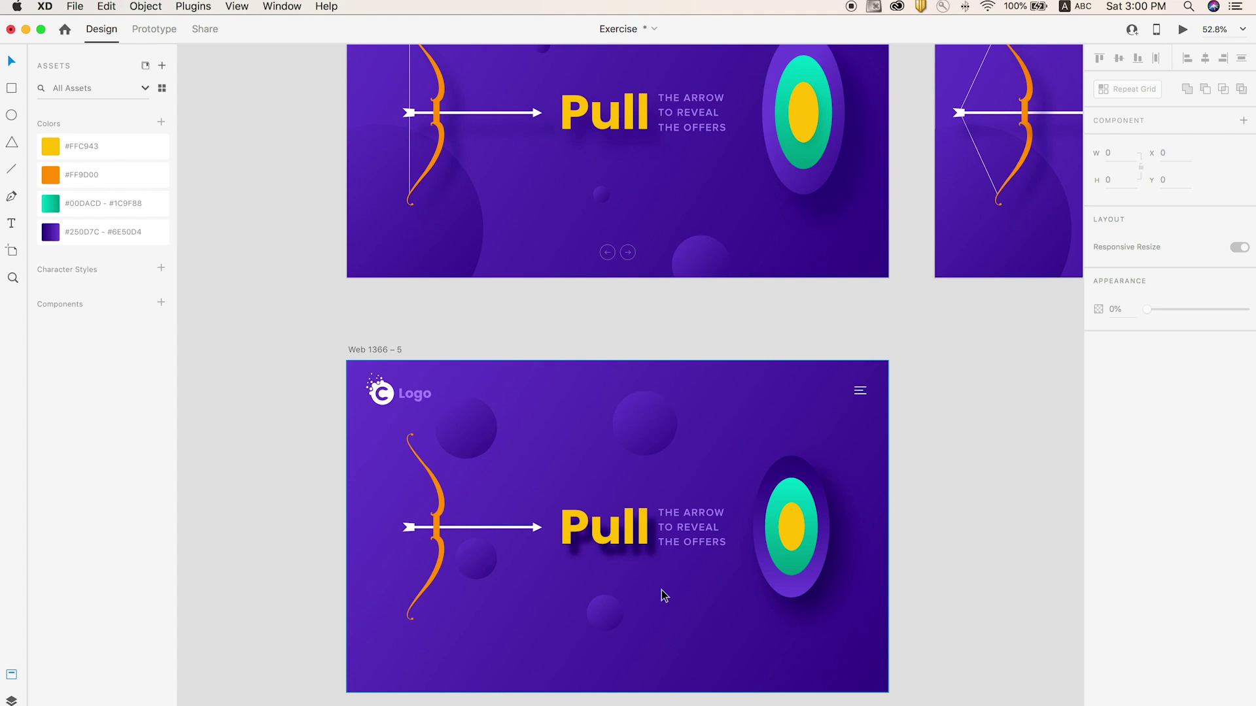
left_click(822, 607)
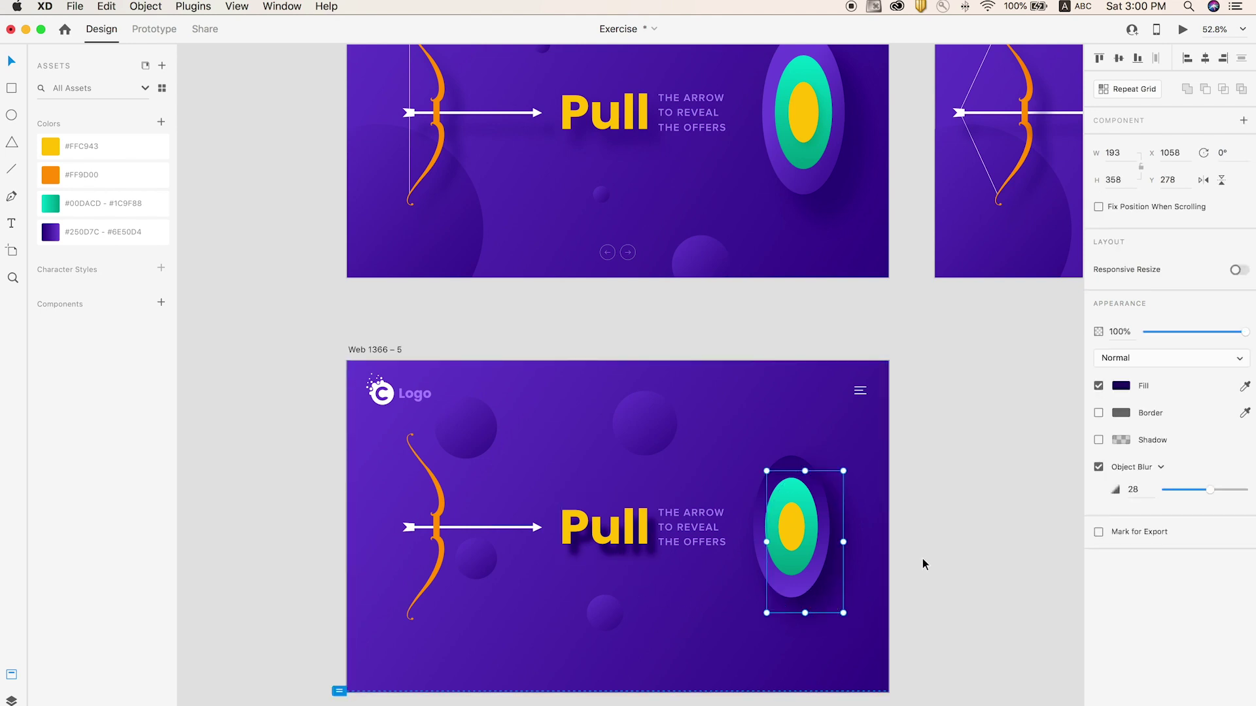
left_click(933, 516)
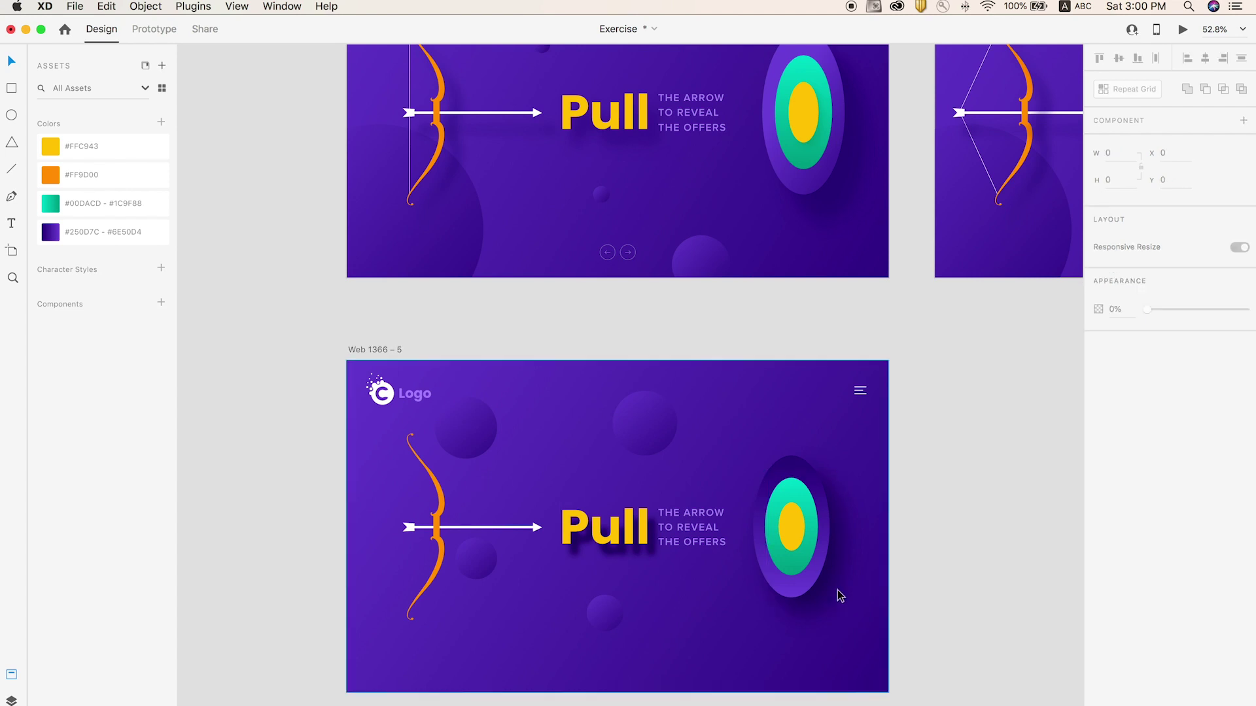
scroll(835, 594, "down", 2)
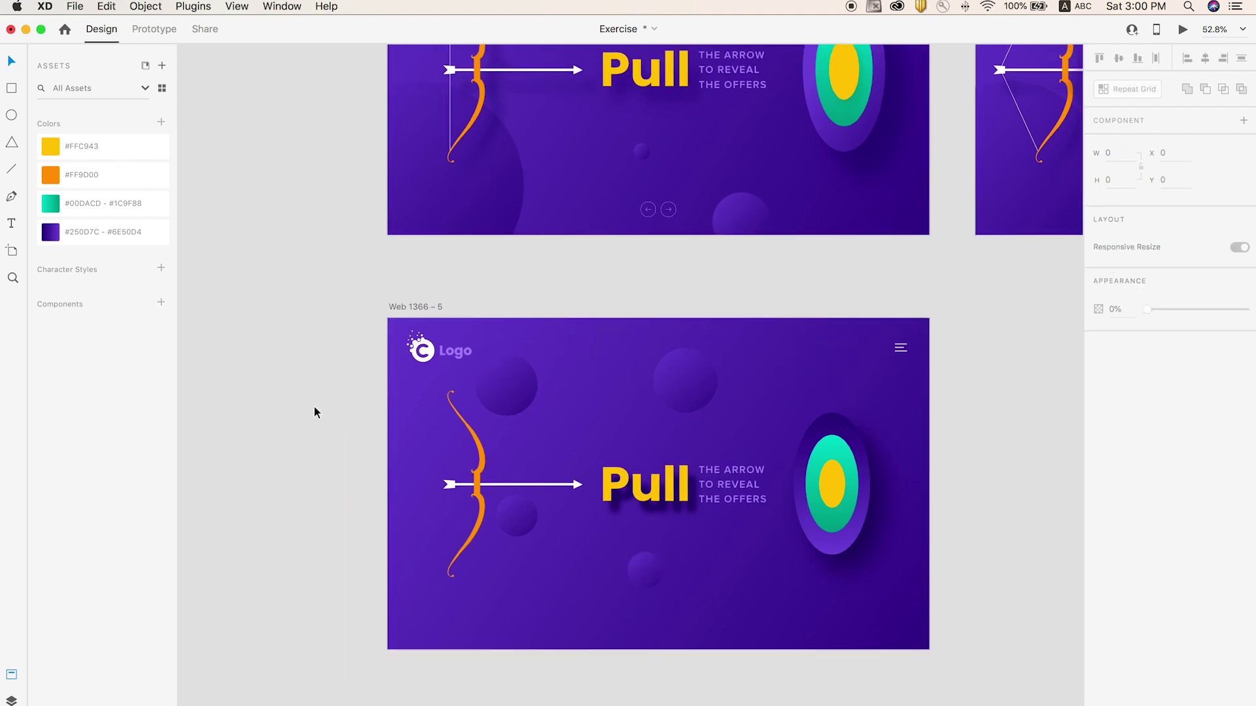
key("z")
left_click_drag(318, 278, 892, 602)
key("v")
key("z")
left_click_drag(282, 203, 1001, 552)
key("v")
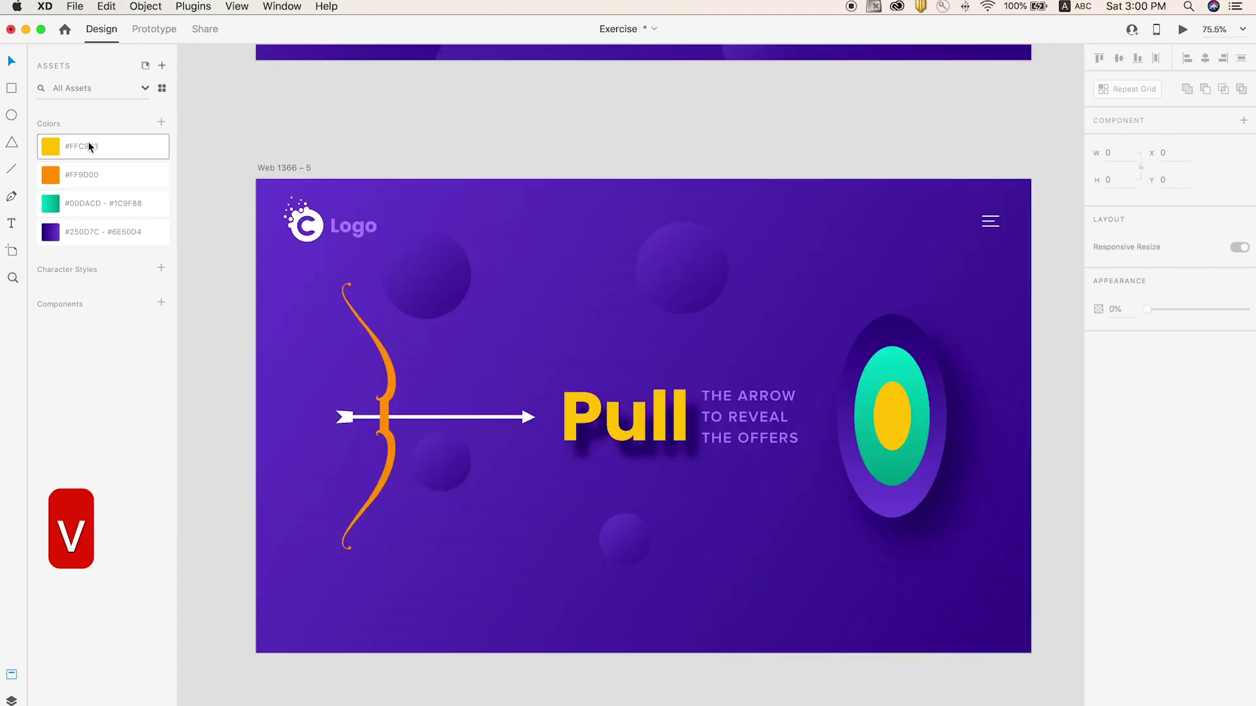
Draw a vertical bowstring 435 high between the bow's tips at about X 153.5, Y 200.5 and make its border white
left_click(12, 171)
left_click_drag(342, 549, 342, 293)
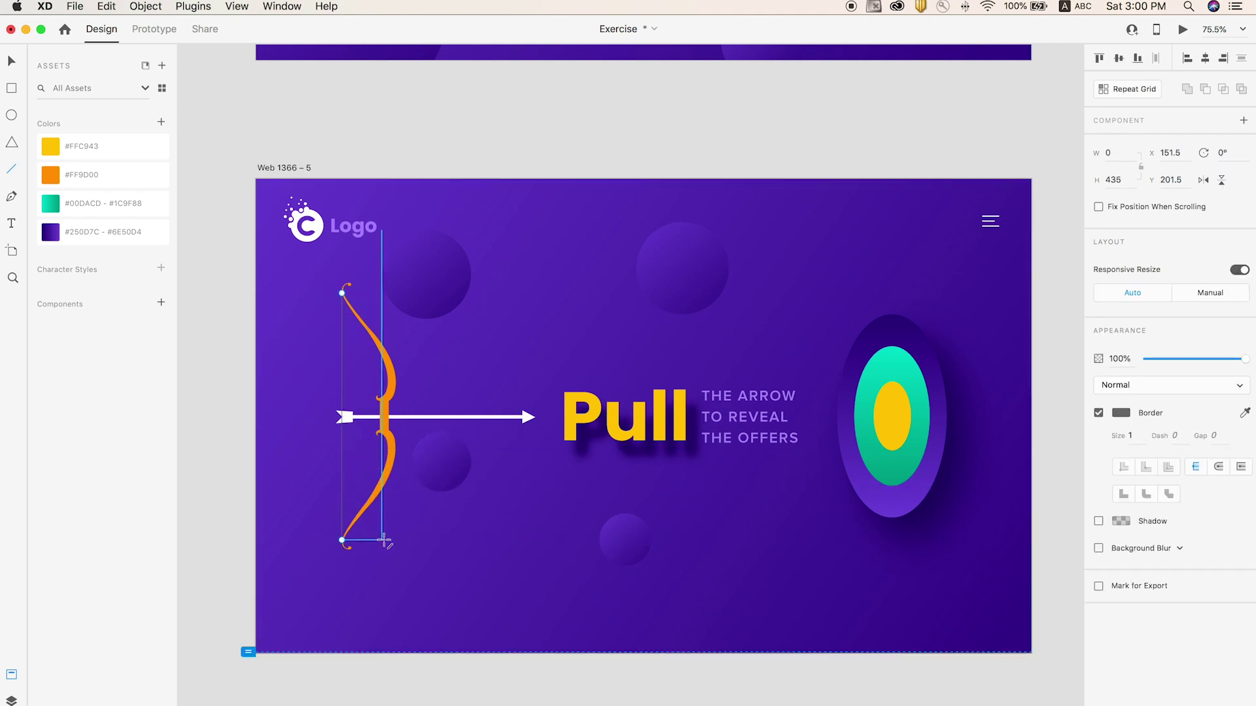
key("v")
left_click_drag(342, 342, 344, 342)
left_click(1121, 418)
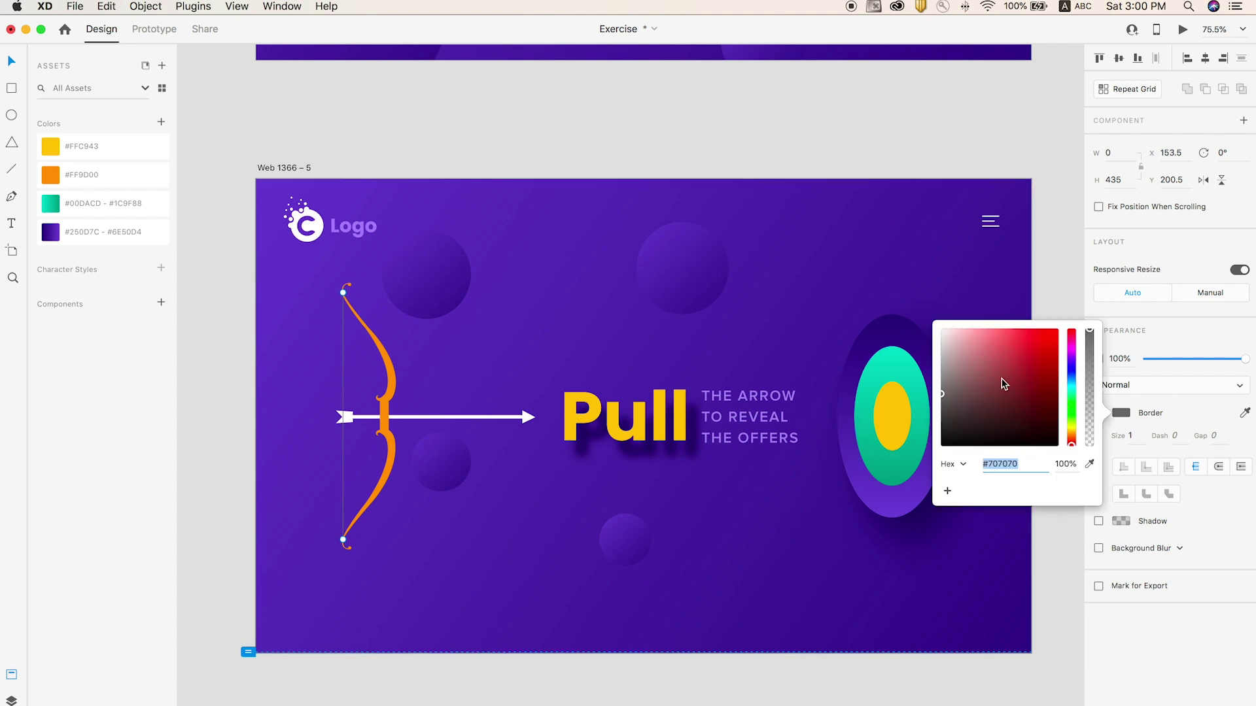
left_click(489, 182)
left_click(342, 358)
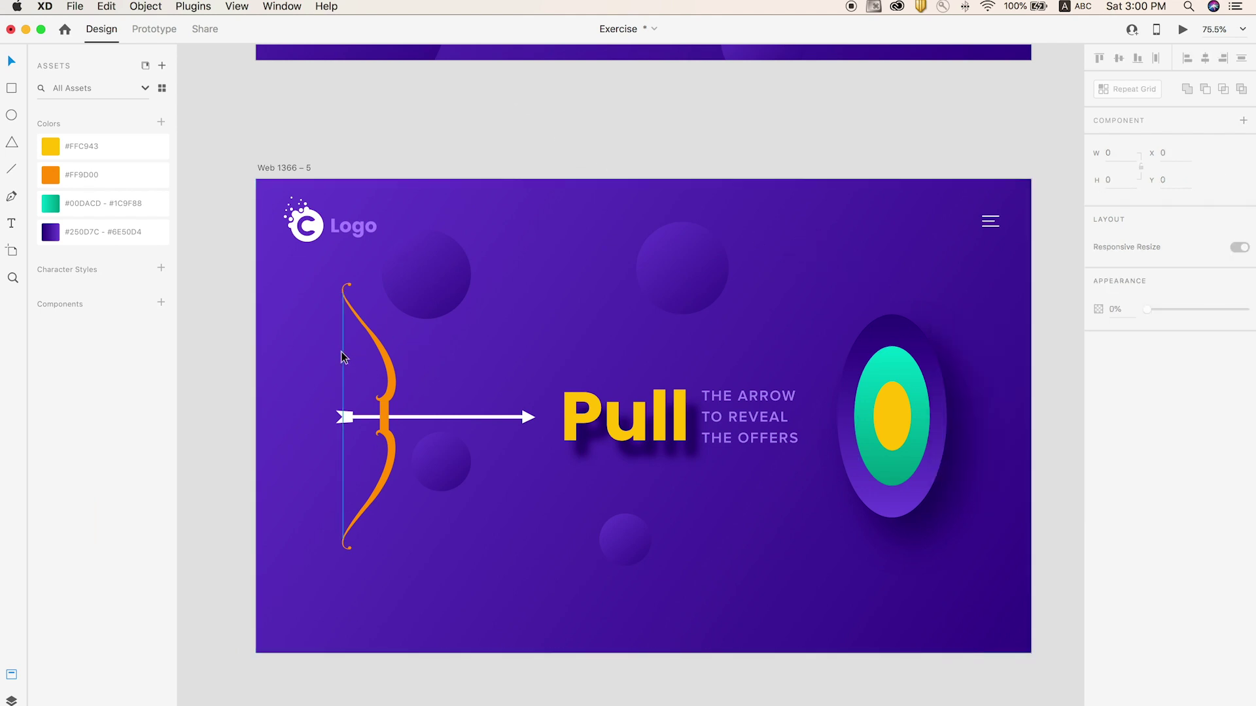
Bring the bow and arrow in front of the bowstring and check where the string meets the bow's upper tip
key("z")
key("z")
left_click_drag(295, 254, 505, 549)
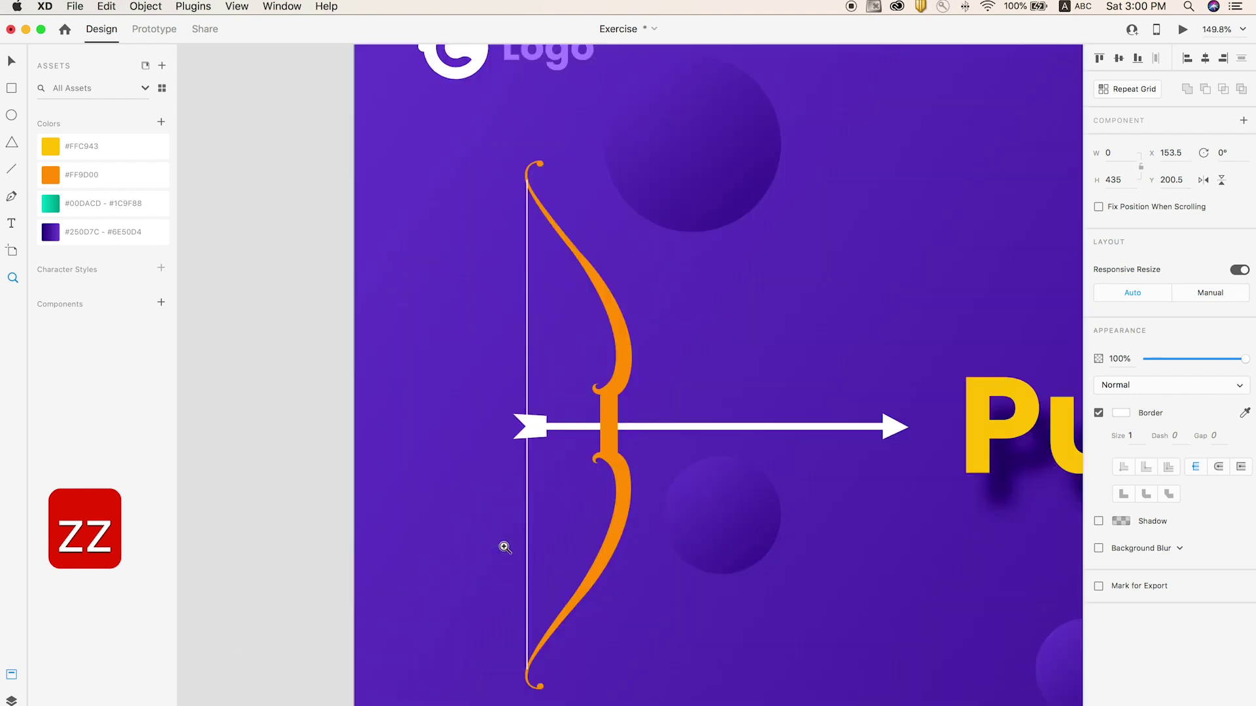
key("v")
left_click(614, 399)
left_click(547, 426, "shift")
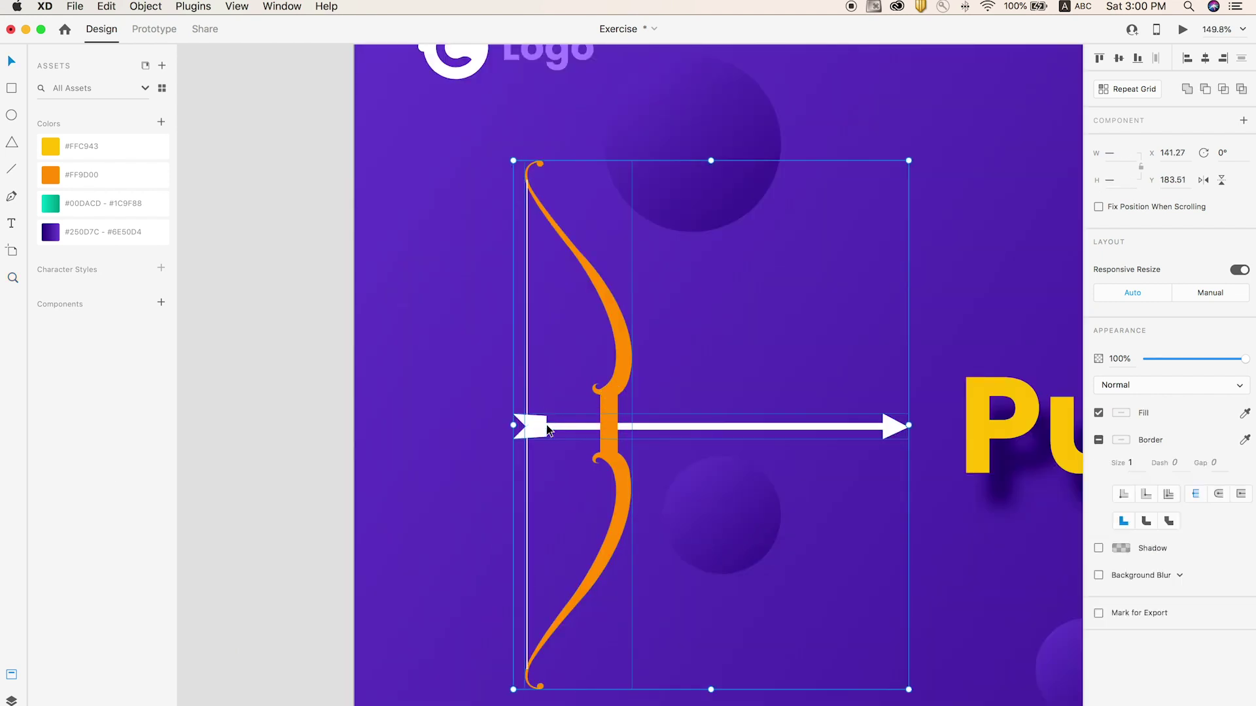
key("shift+super+bracketright")
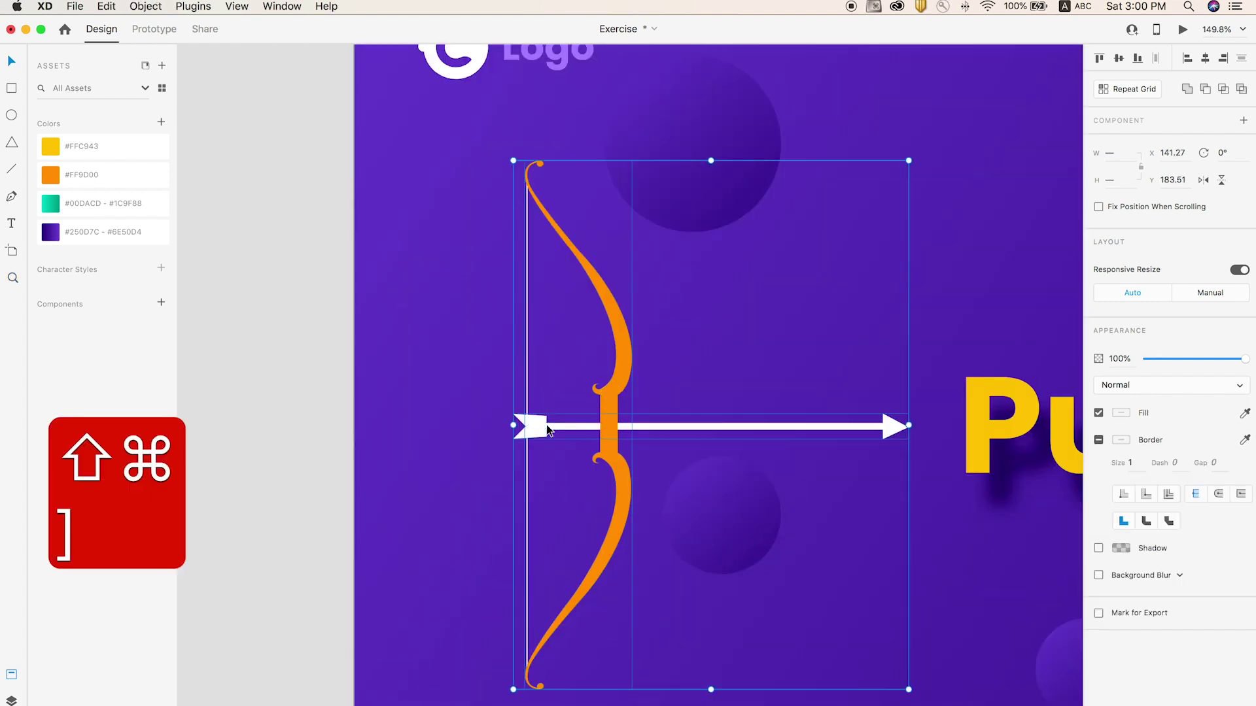
key("z")
left_click_drag(510, 156, 562, 204)
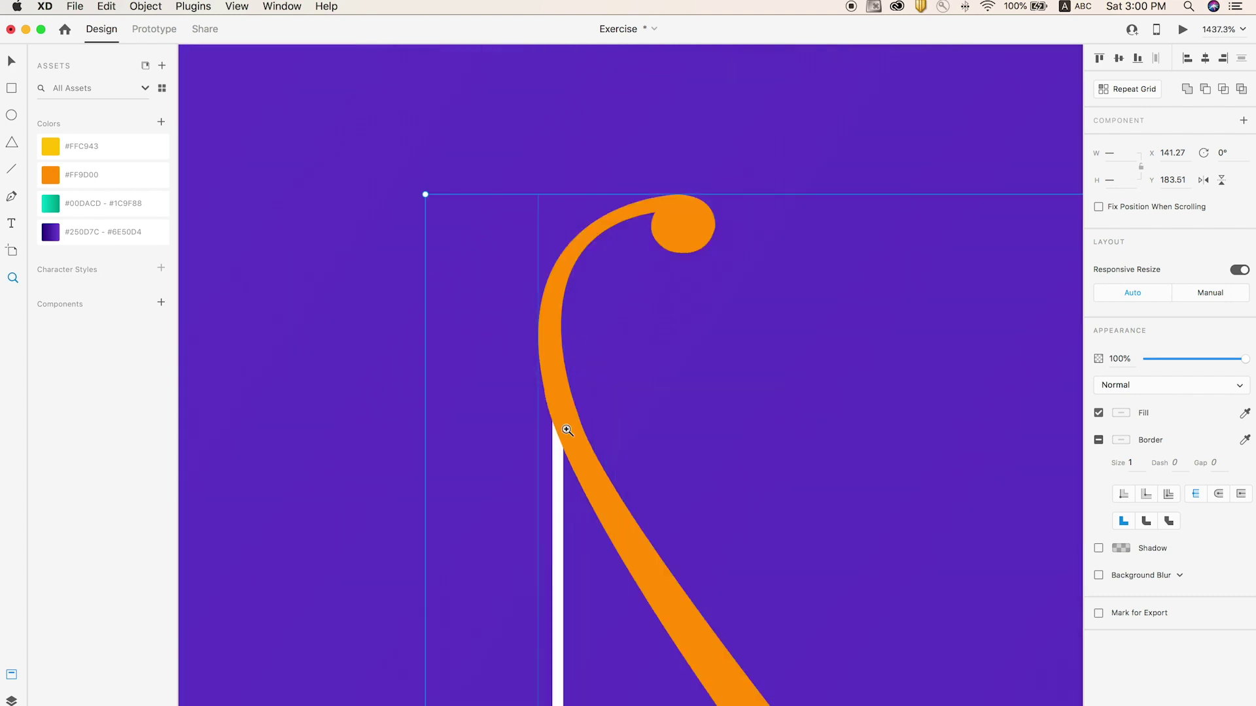
scroll(567, 430, "down", 15)
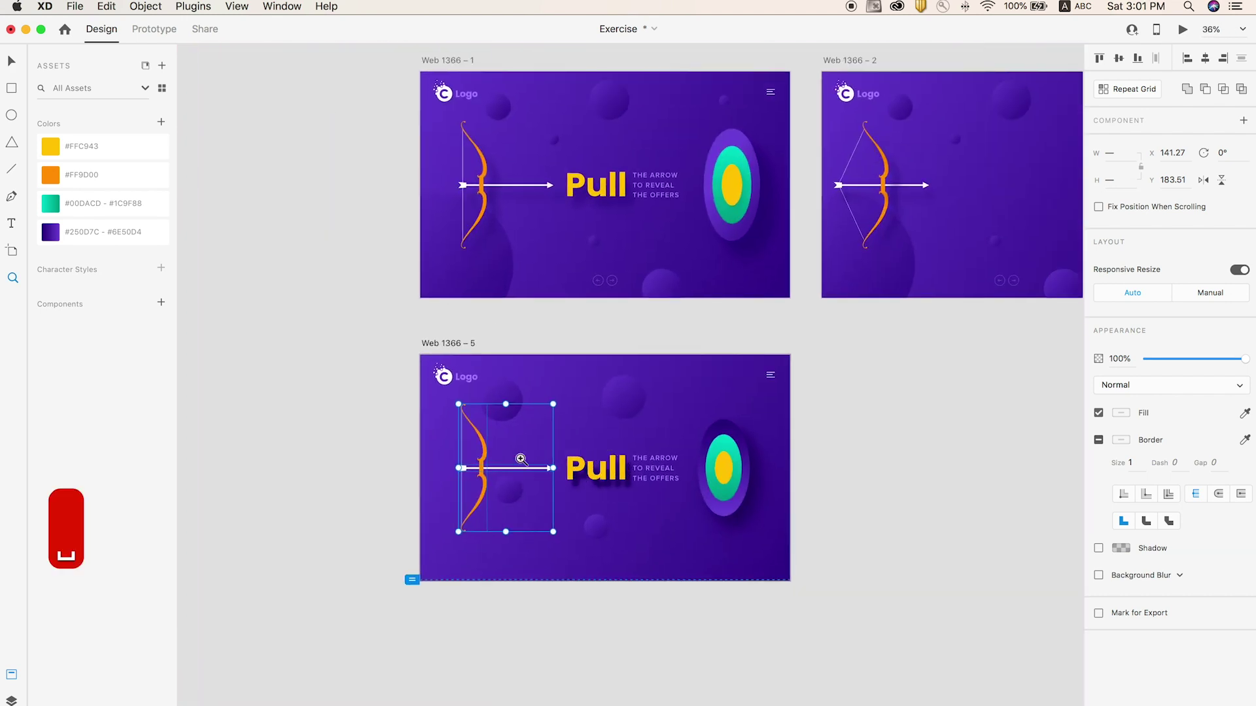
key("v")
left_click(314, 331)
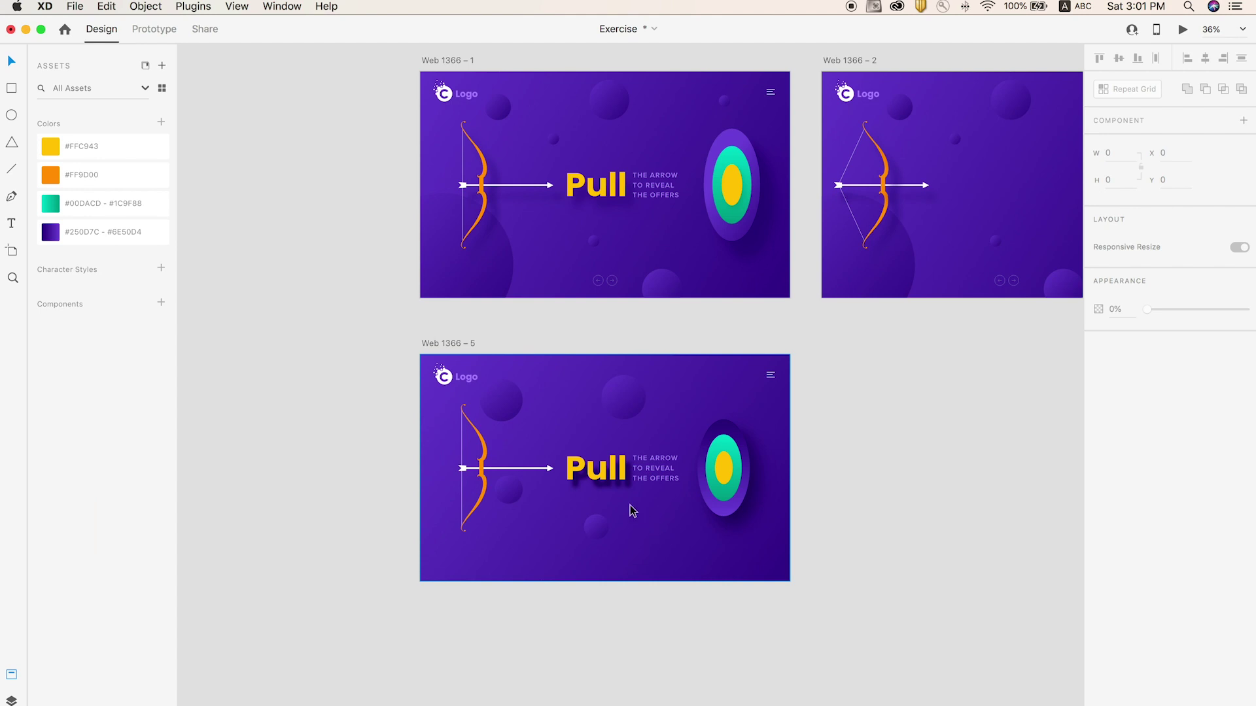
Set the opacity of the blurred "Pull" shadow on Web 1366 – 5 to 44%
left_click(626, 493)
left_click(1193, 524)
left_click_drag(1197, 526, 1192, 529)
left_click(904, 505)
key("z")
key("z")
left_click_drag(412, 359, 751, 579)
key("v")
left_click(547, 395)
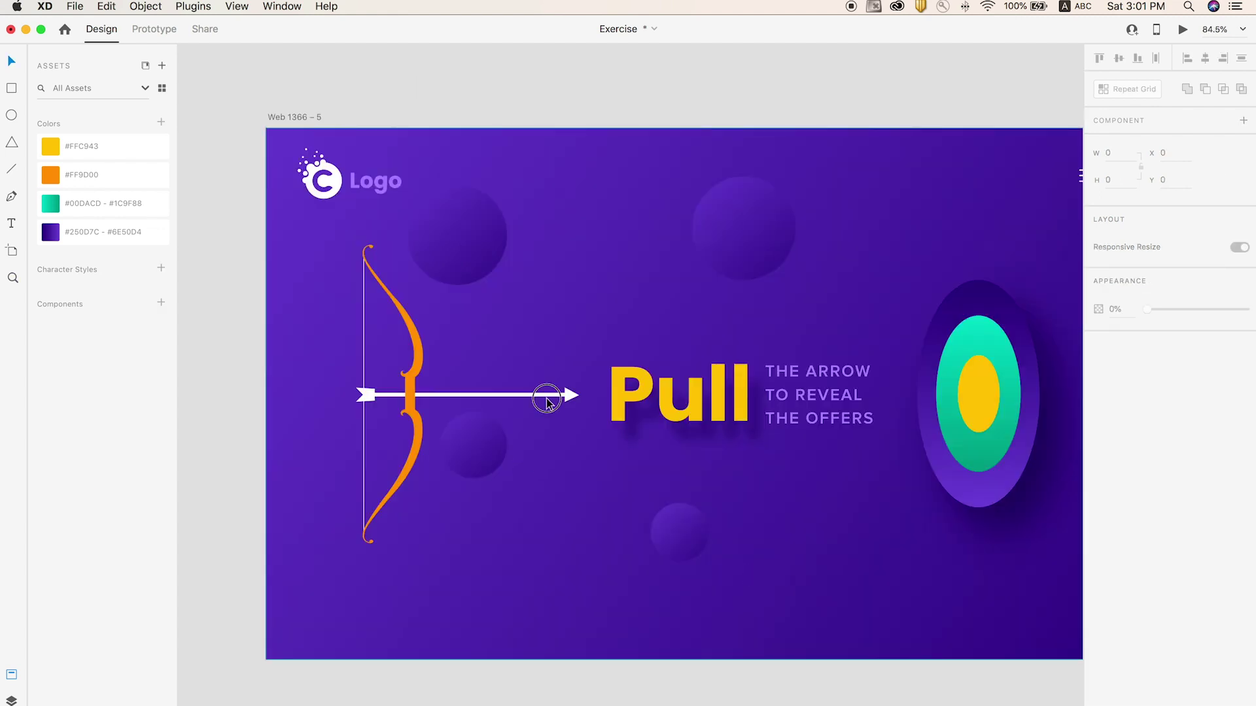
left_click(546, 395)
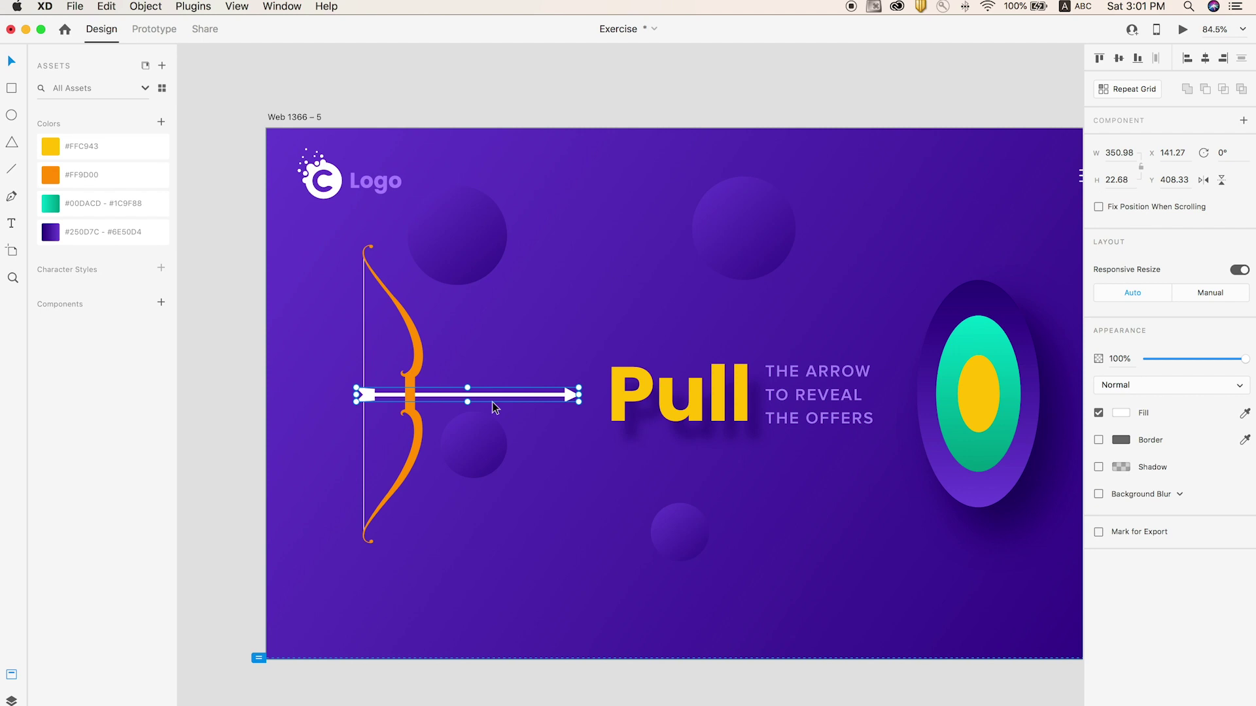
Copy the pair of circled navigation arrows from Web 1366 – 1 and paste it onto Web 1366 – 5
key("super+0")
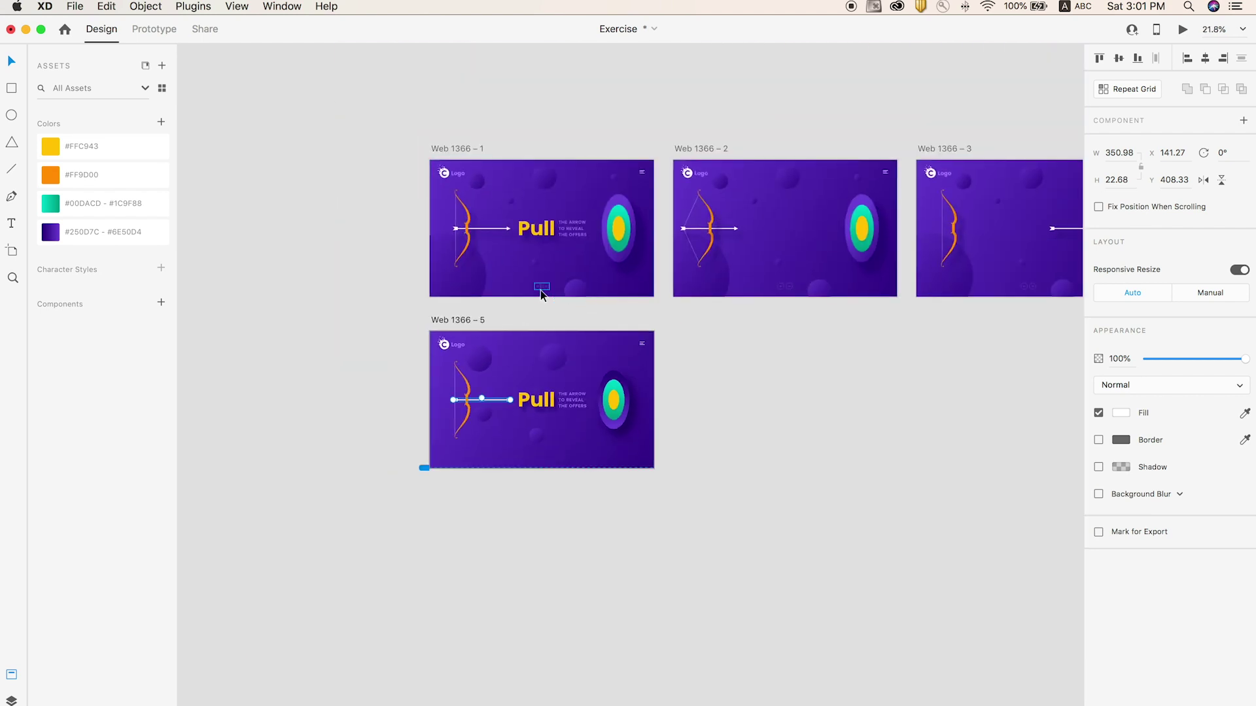
left_click(541, 289)
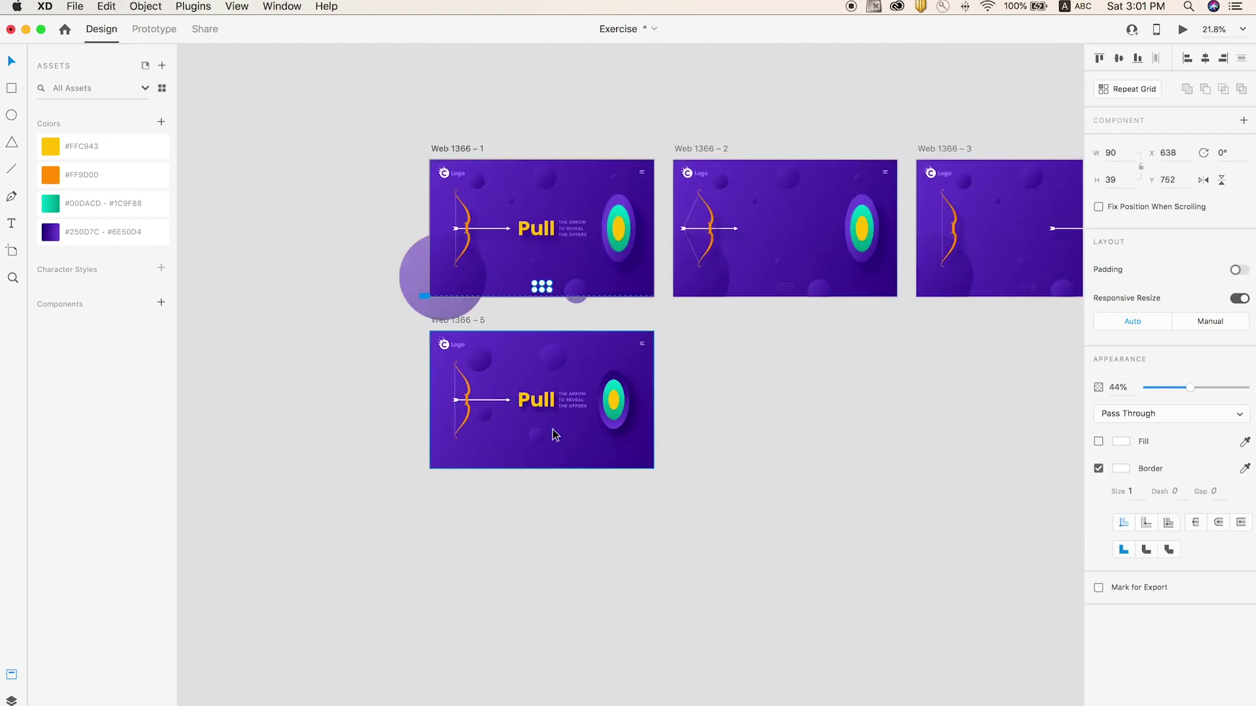
key("z")
left_click_drag(514, 268, 568, 300)
scroll(668, 420, "down", 10)
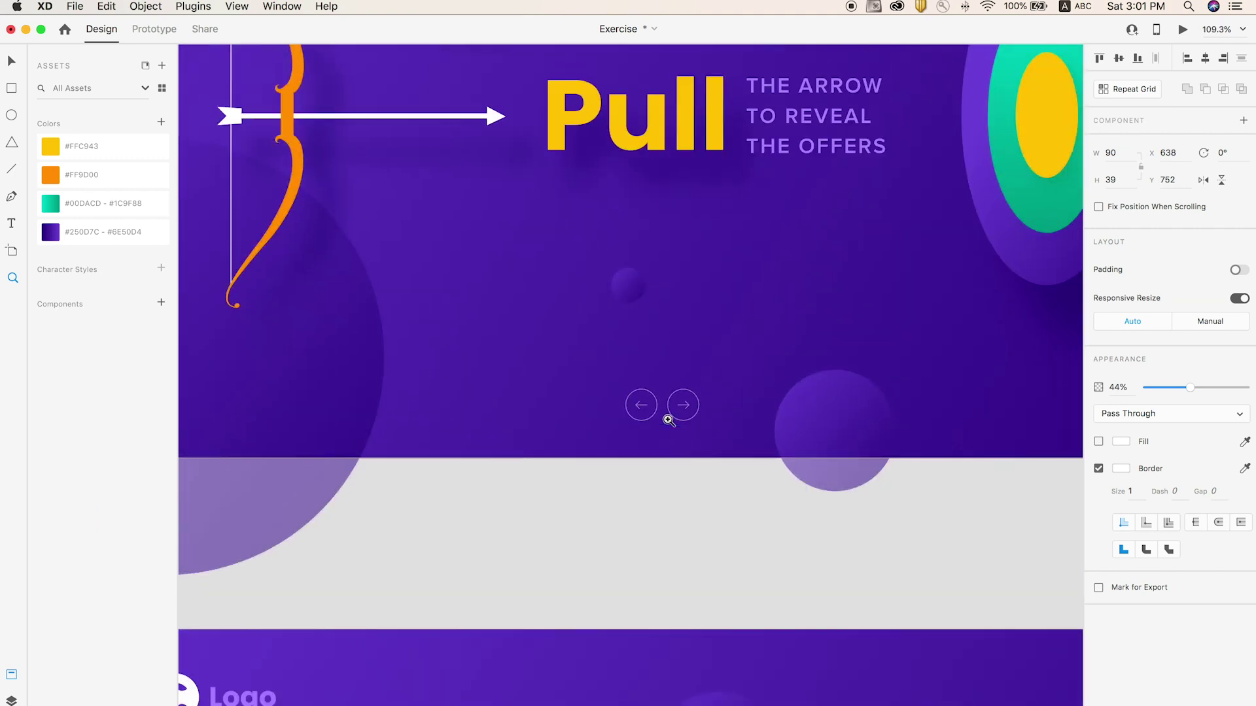
key("super+c")
key("space")
left_click_drag(694, 697, 597, 513)
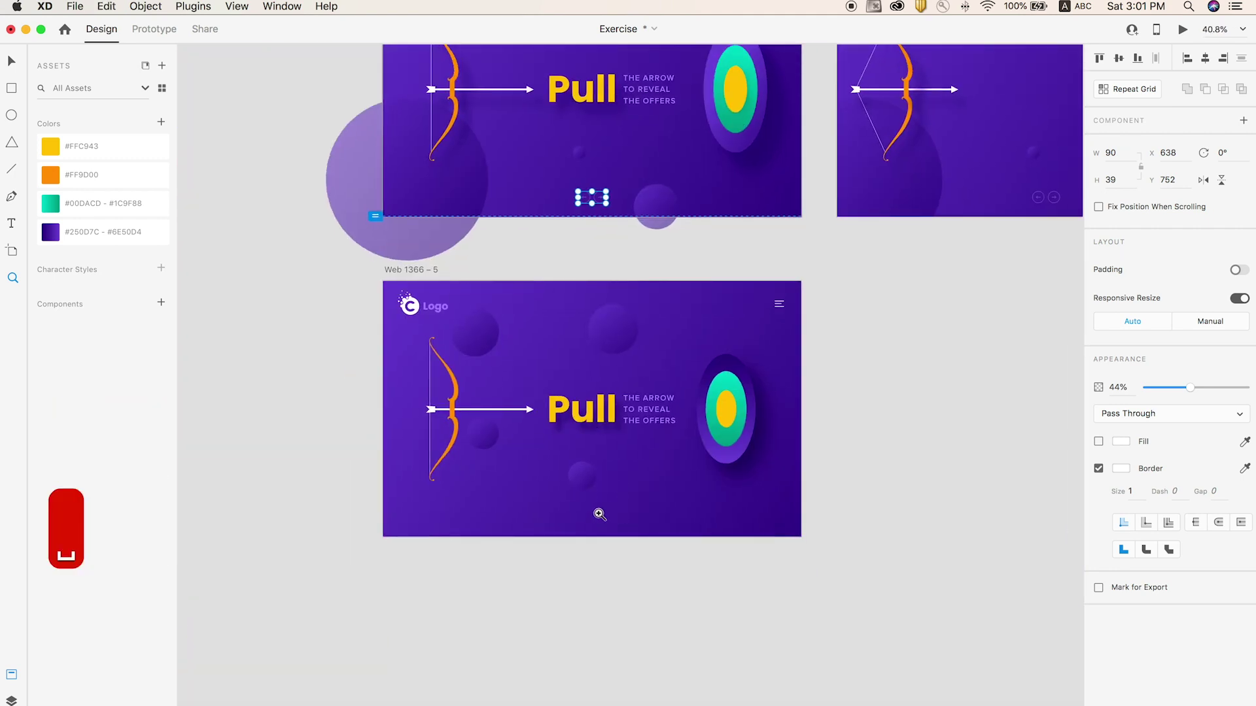
key("super+v")
Duplicate the orange bow on Web 1366 – 5 with a slight offset to about X 172.69, Y 200.51
key("z")
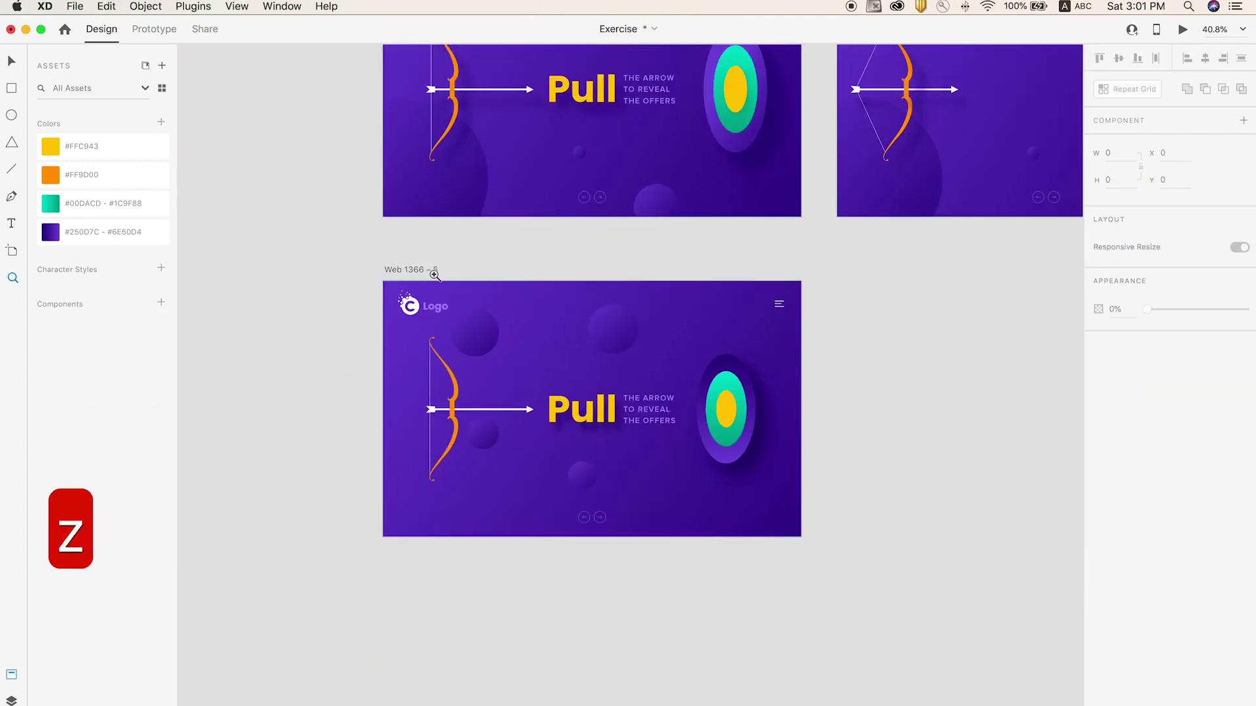
left_click_drag(346, 268, 797, 567)
key("v")
left_click(414, 400)
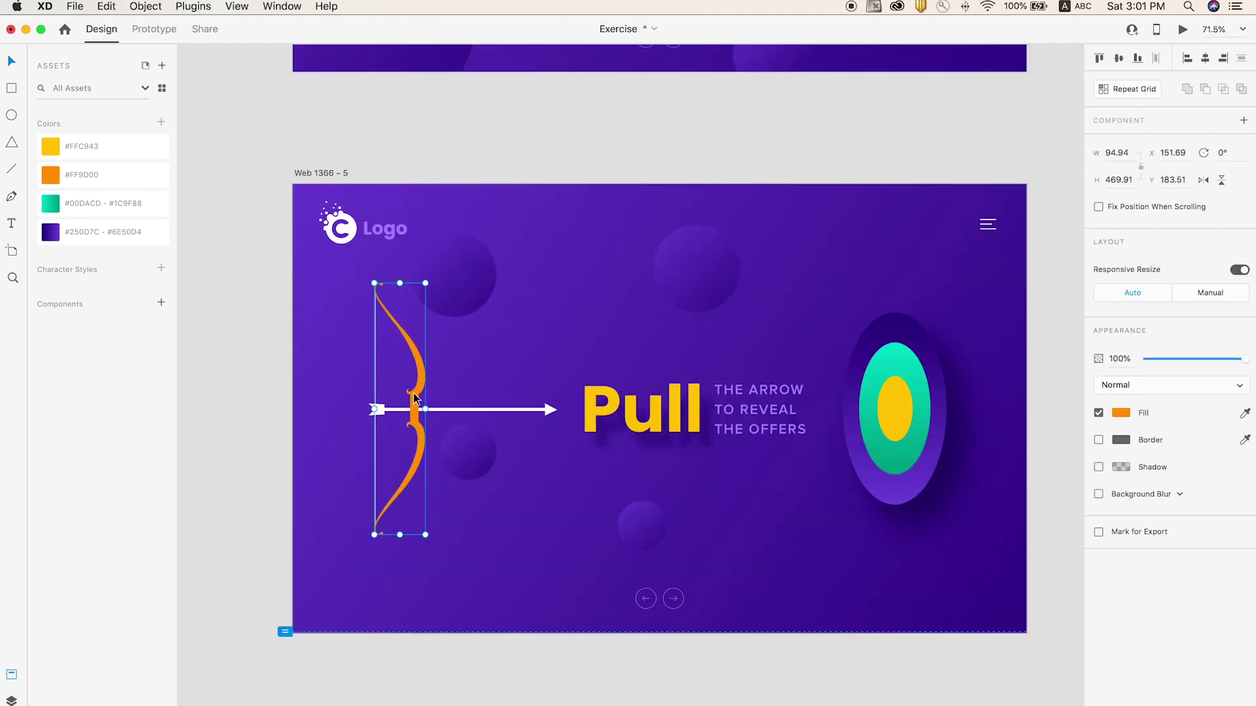
key("super+z")
left_click_drag(414, 398, 425, 406)
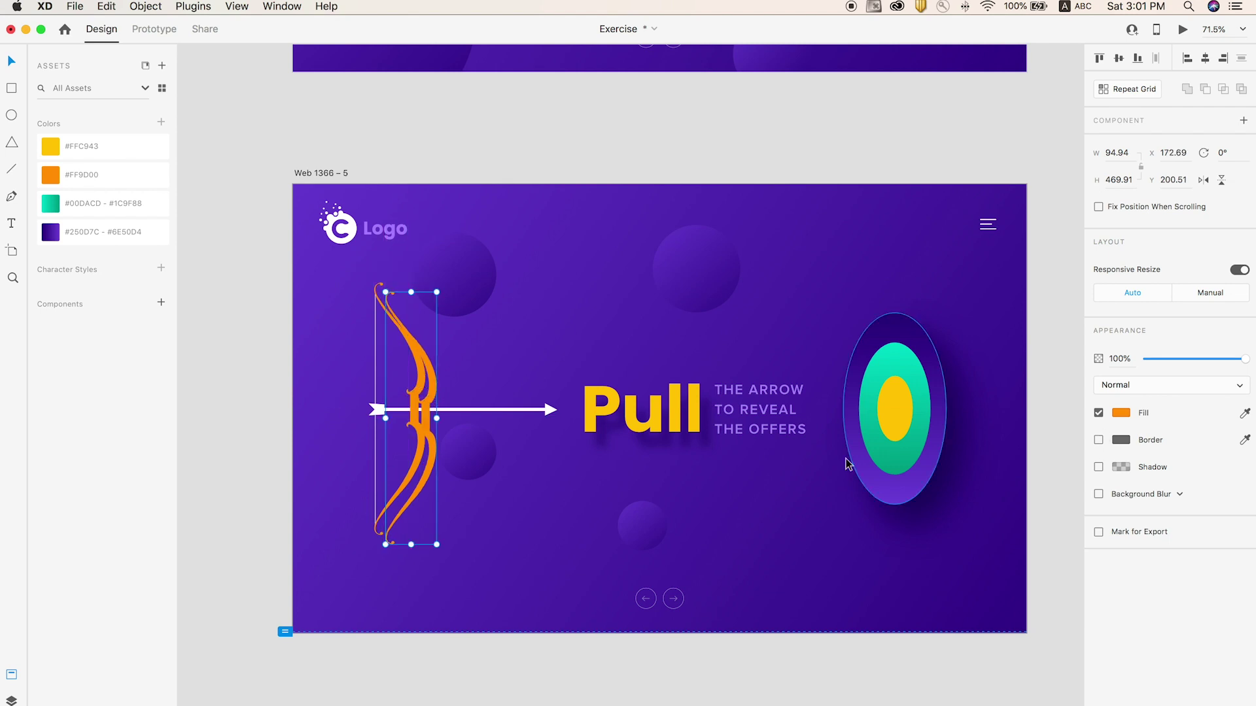
left_click(644, 452)
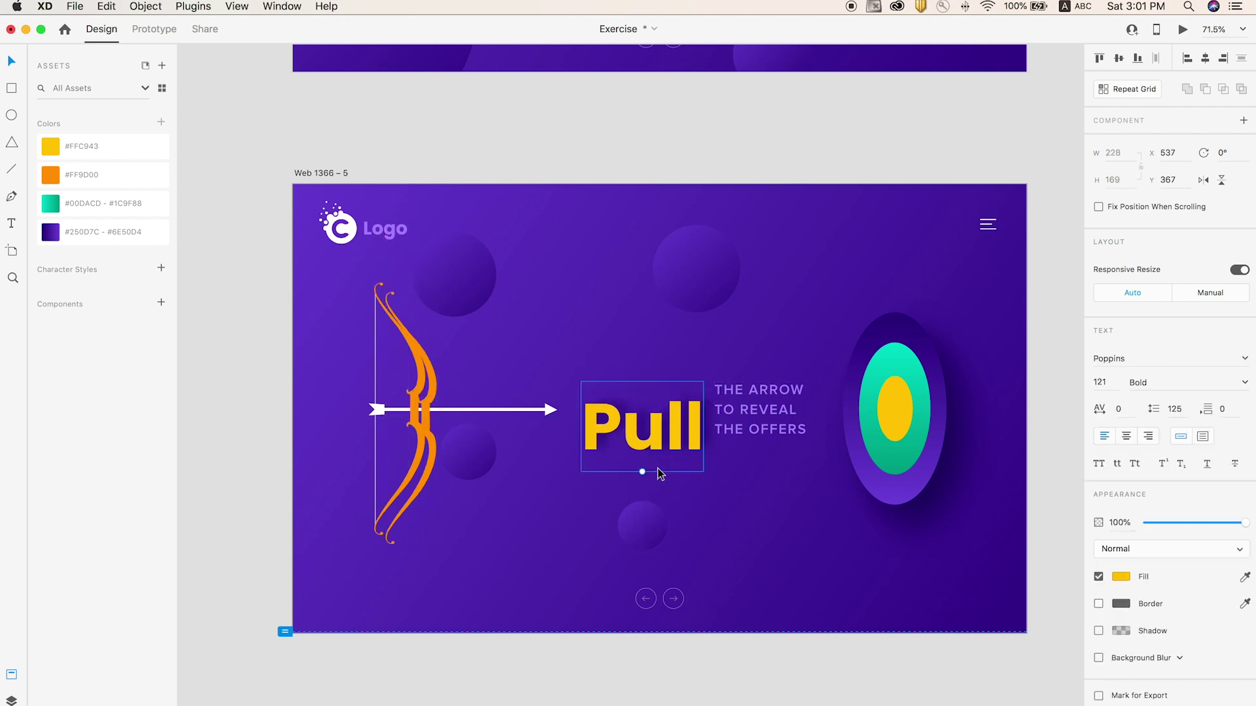
key("super+z")
key("super+z")
Copy the "Pull" shadow's appearance onto the duplicated bow
left_click(706, 468)
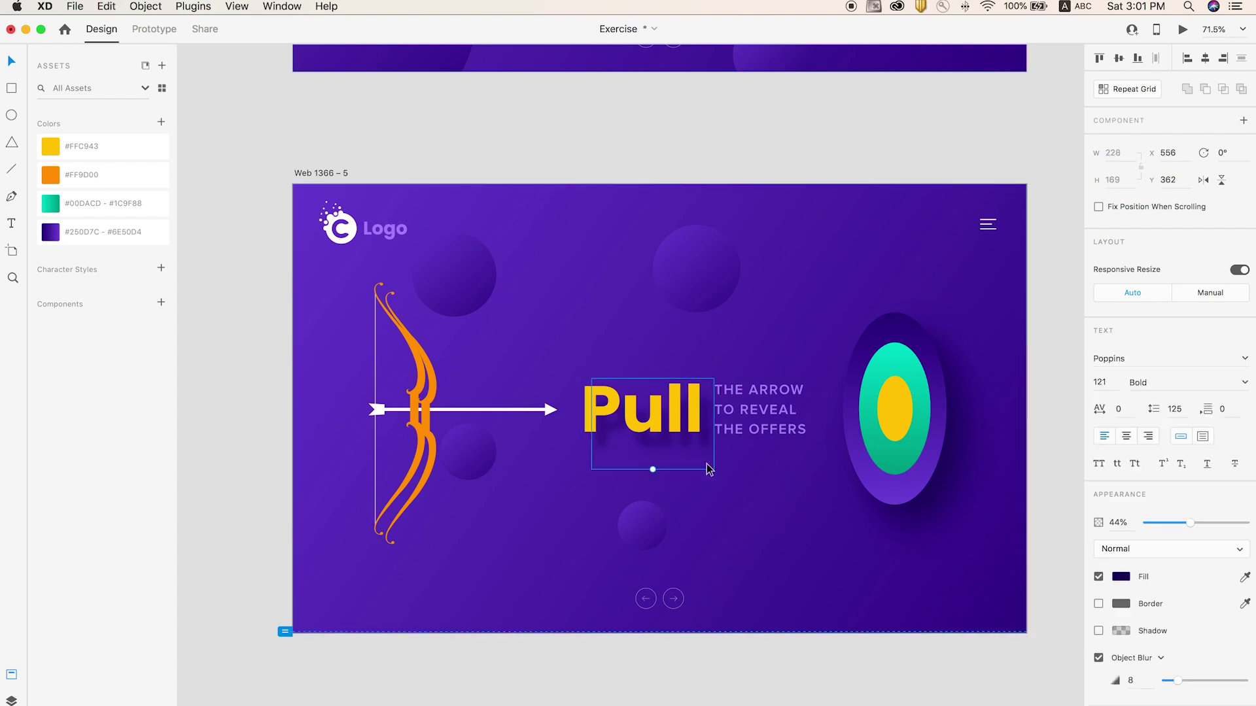
key("super+c")
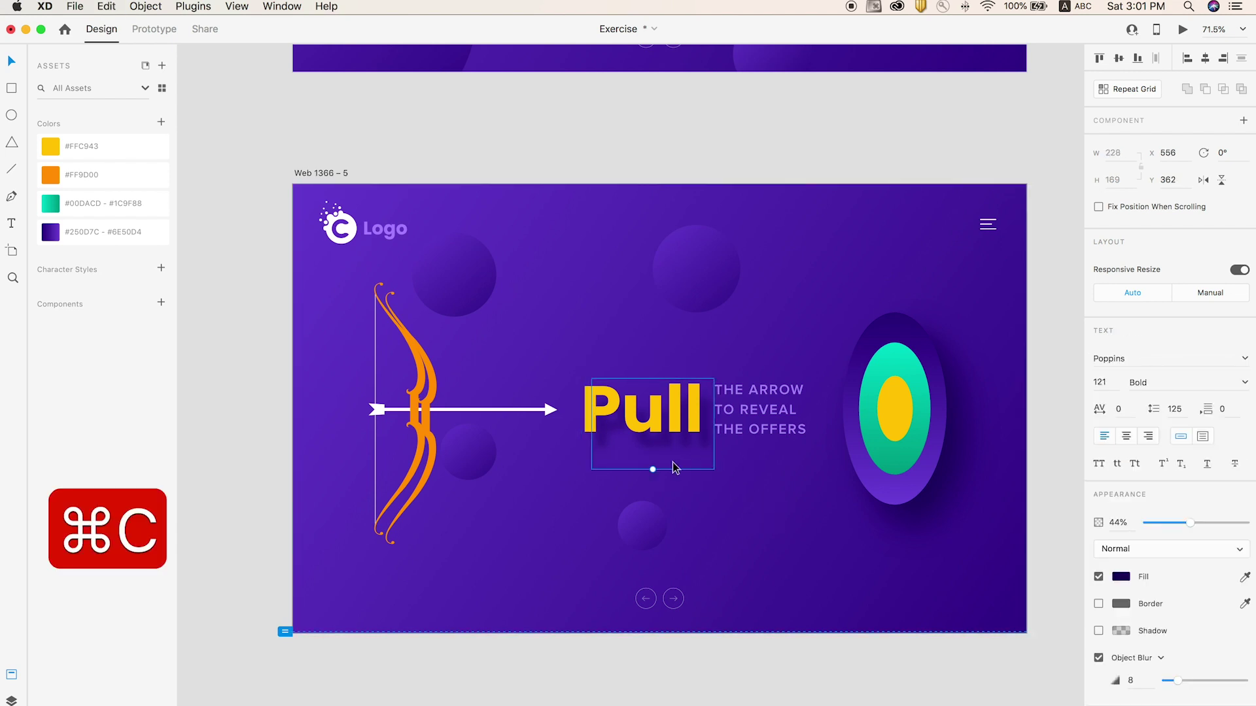
left_click(435, 452)
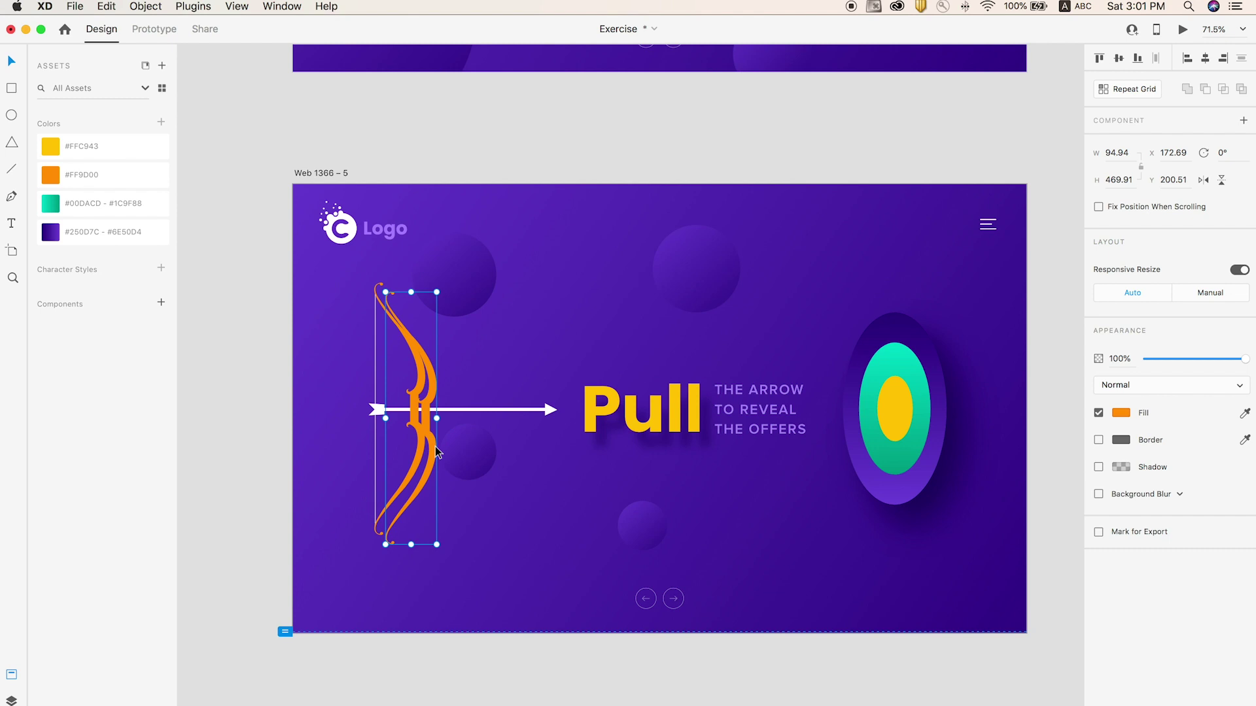
key("alt")
key("alt+super+v")
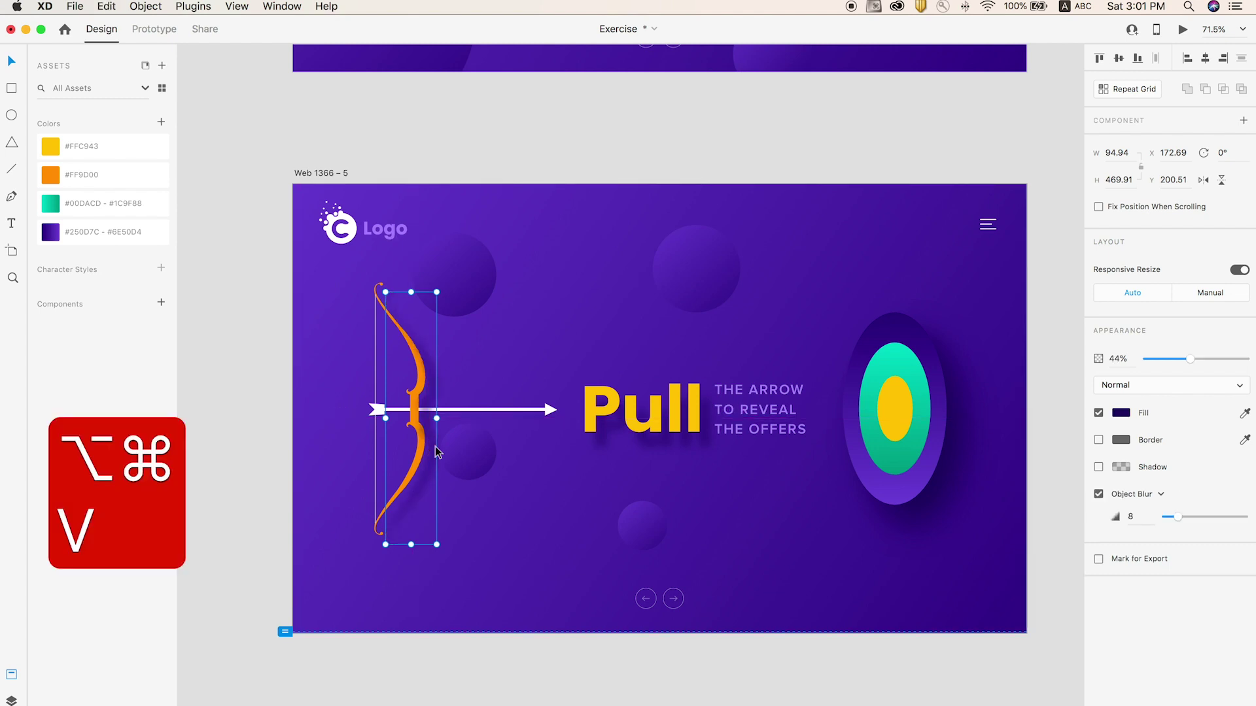
left_click(187, 318)
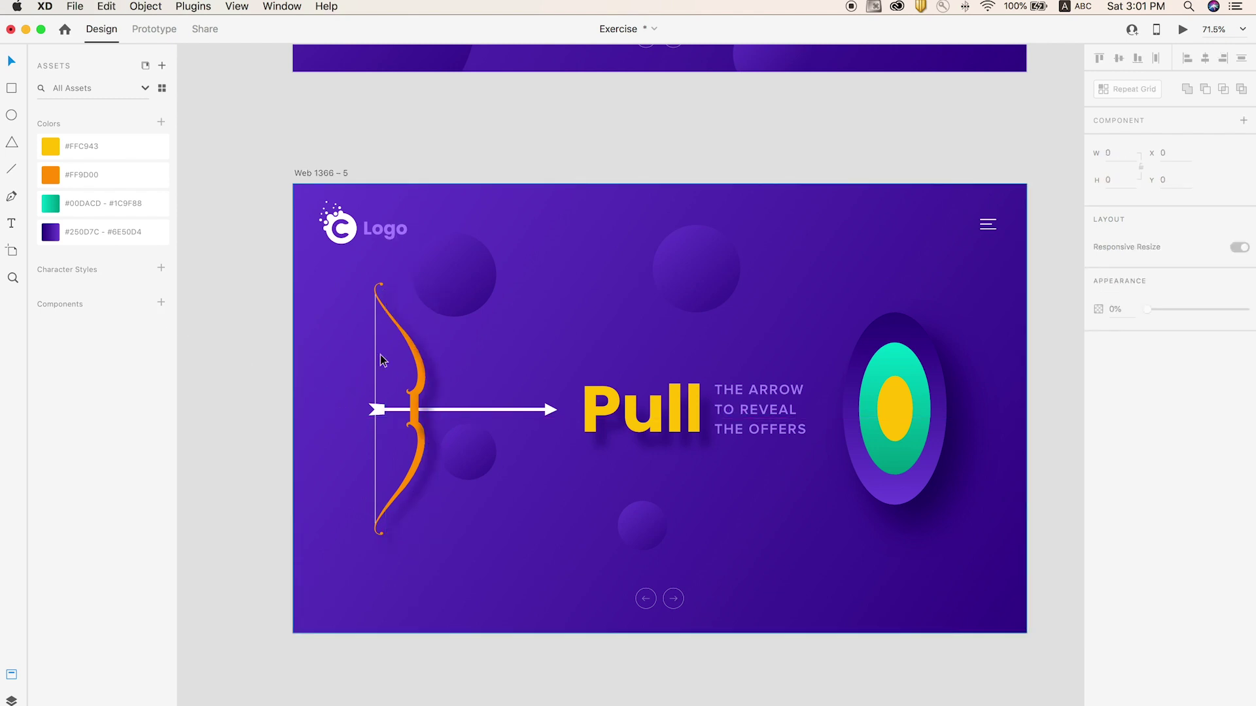
Duplicate the white arrow with an offset to about X 153.27, Y 431.33 and apply the copied shadow appearance to it
left_click(432, 378)
left_click_drag(513, 410, 522, 427)
key("alt")
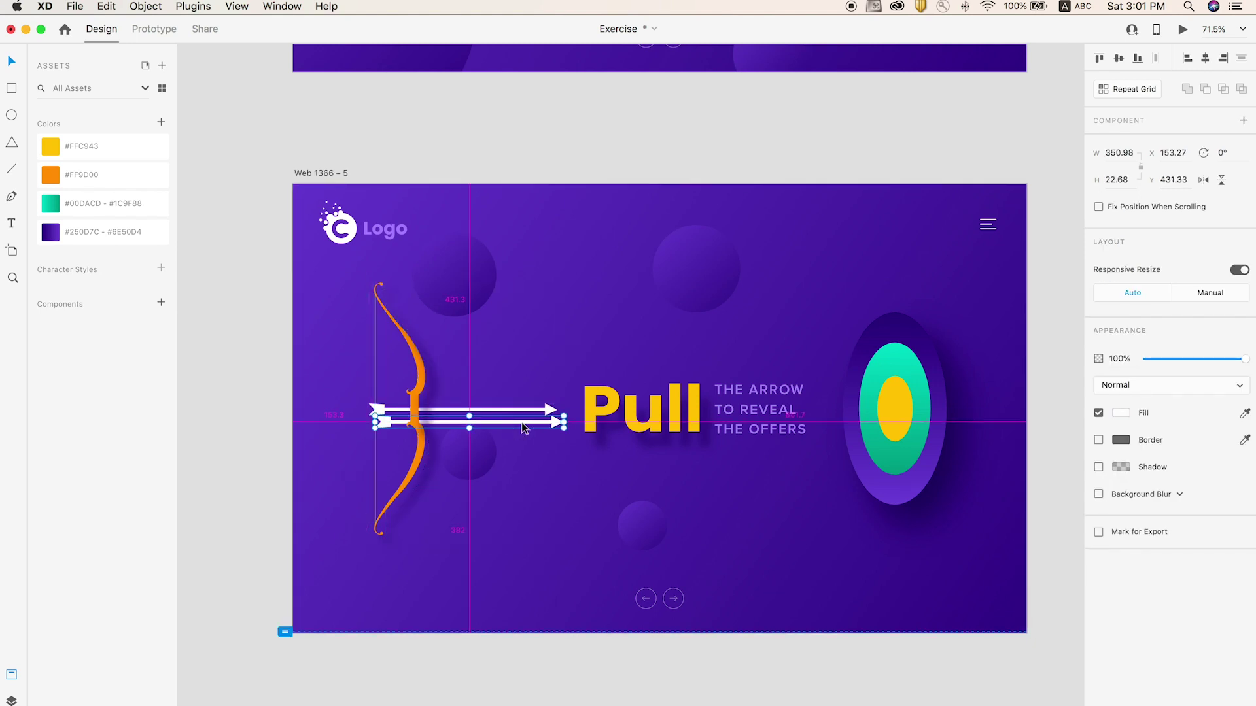
key("super+alt+v")
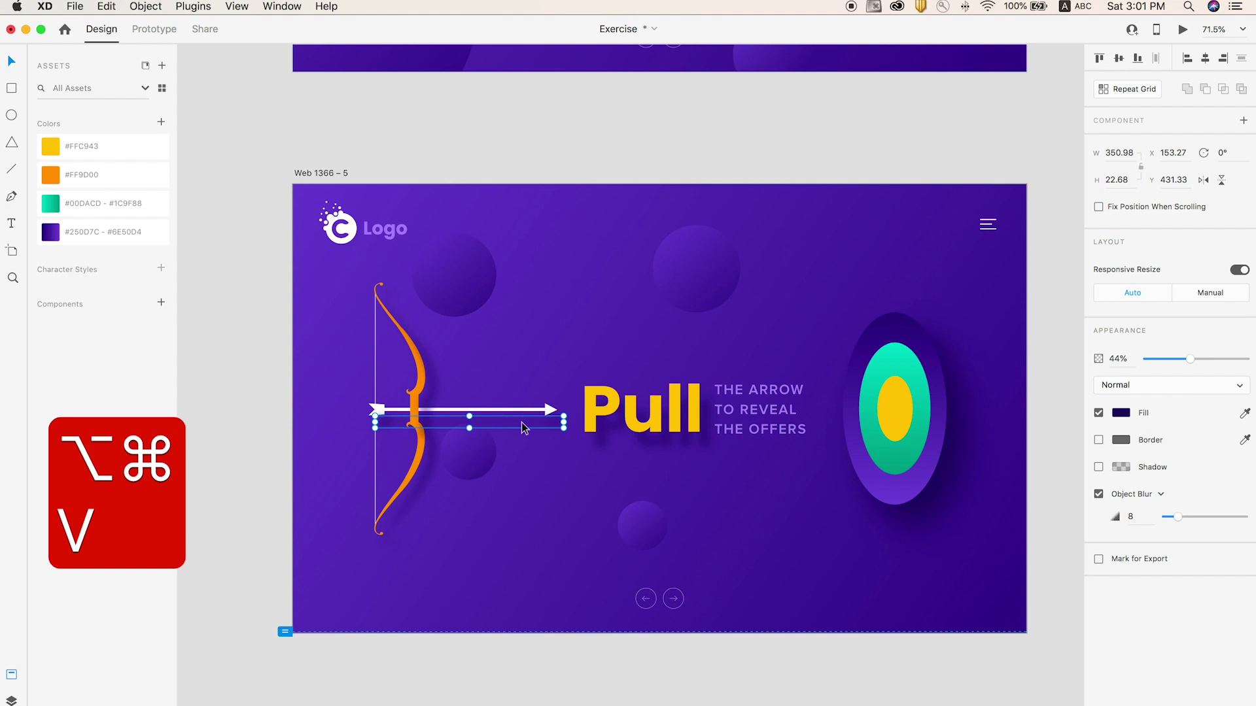
left_click(235, 356)
left_click(530, 414)
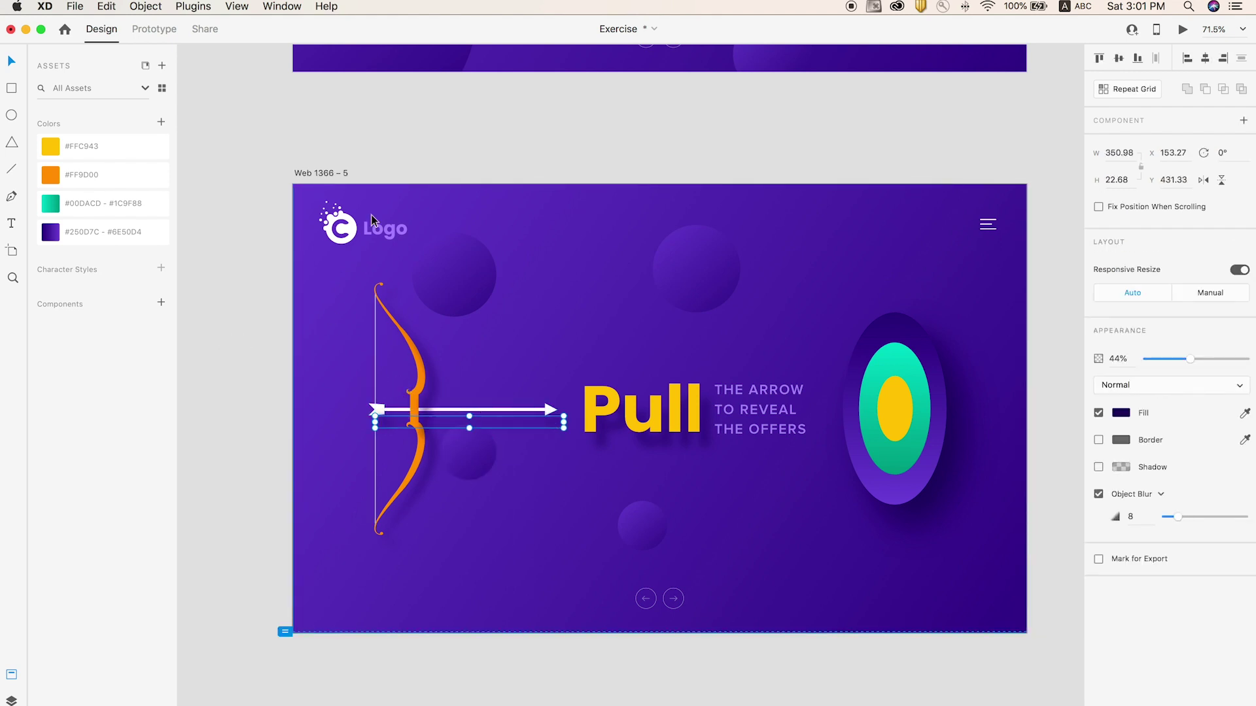
Duplicate the whole Web 1366 – 5 artboard
scroll(371, 214, "down", 3)
left_click(532, 122)
scroll(661, 261, "down", 5)
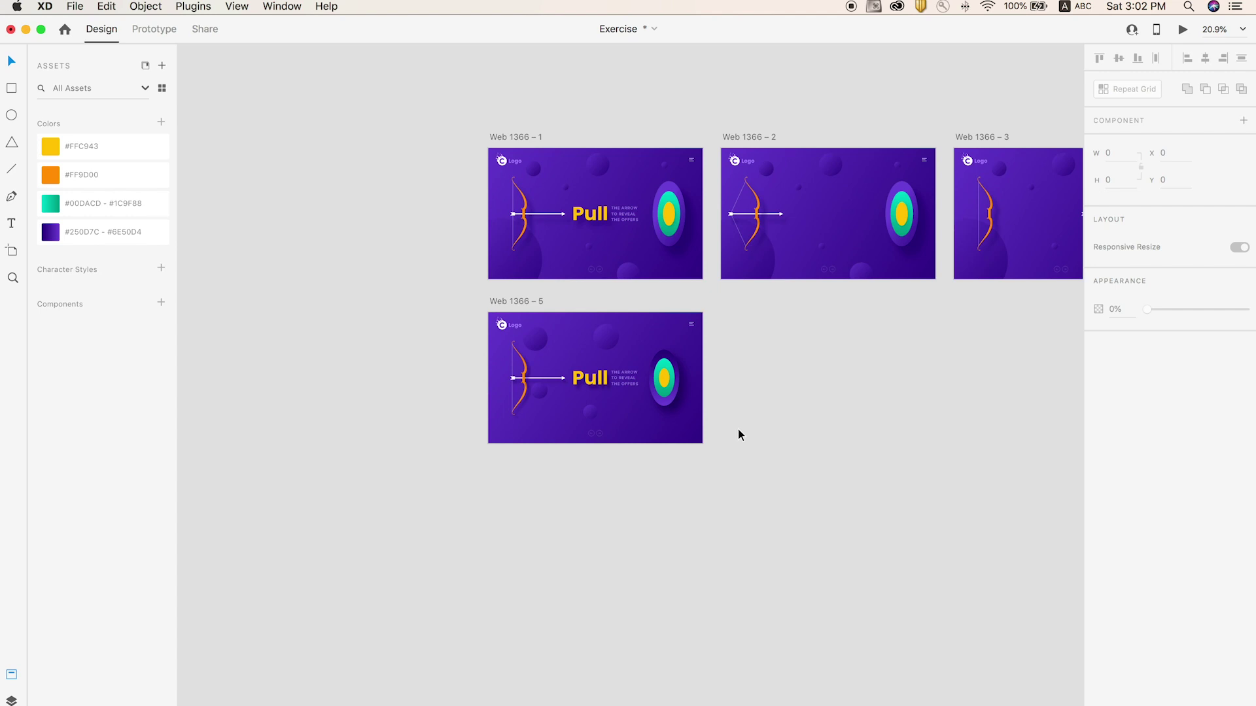
key("z")
left_click_drag(438, 138, 883, 566)
key("v")
key("z")
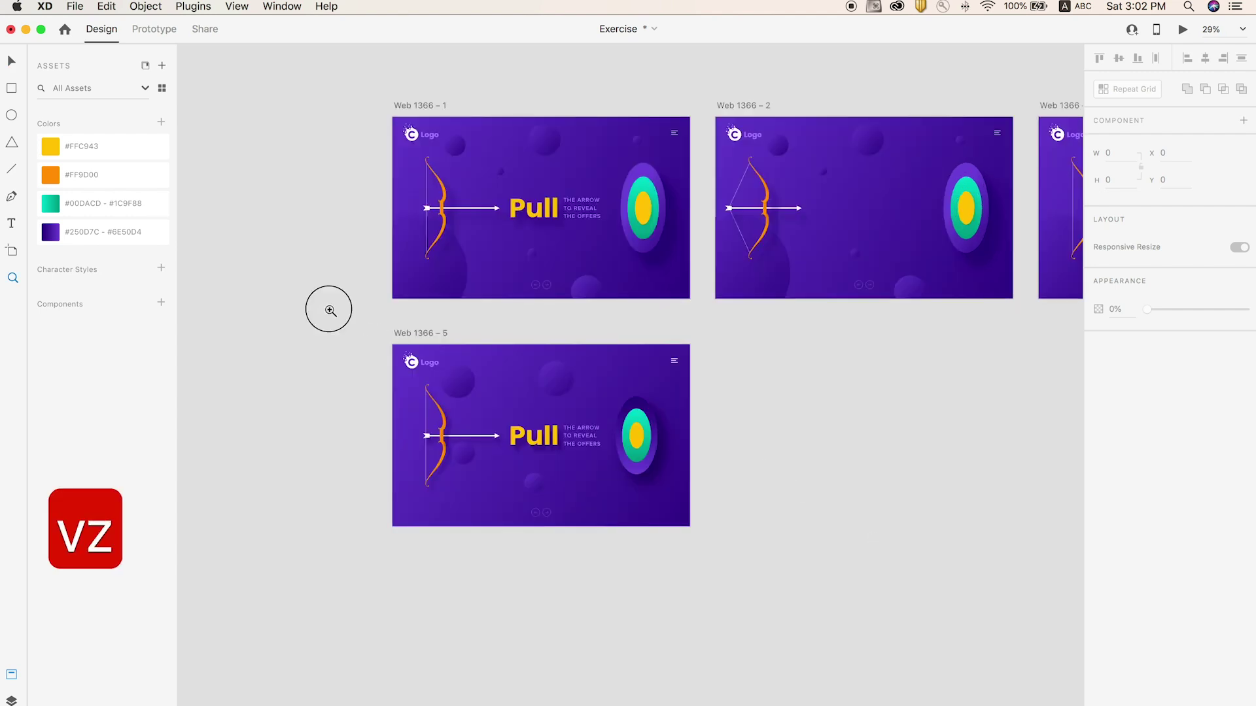
left_click_drag(328, 310, 883, 560)
key("v")
left_click_drag(332, 254, 334, 286)
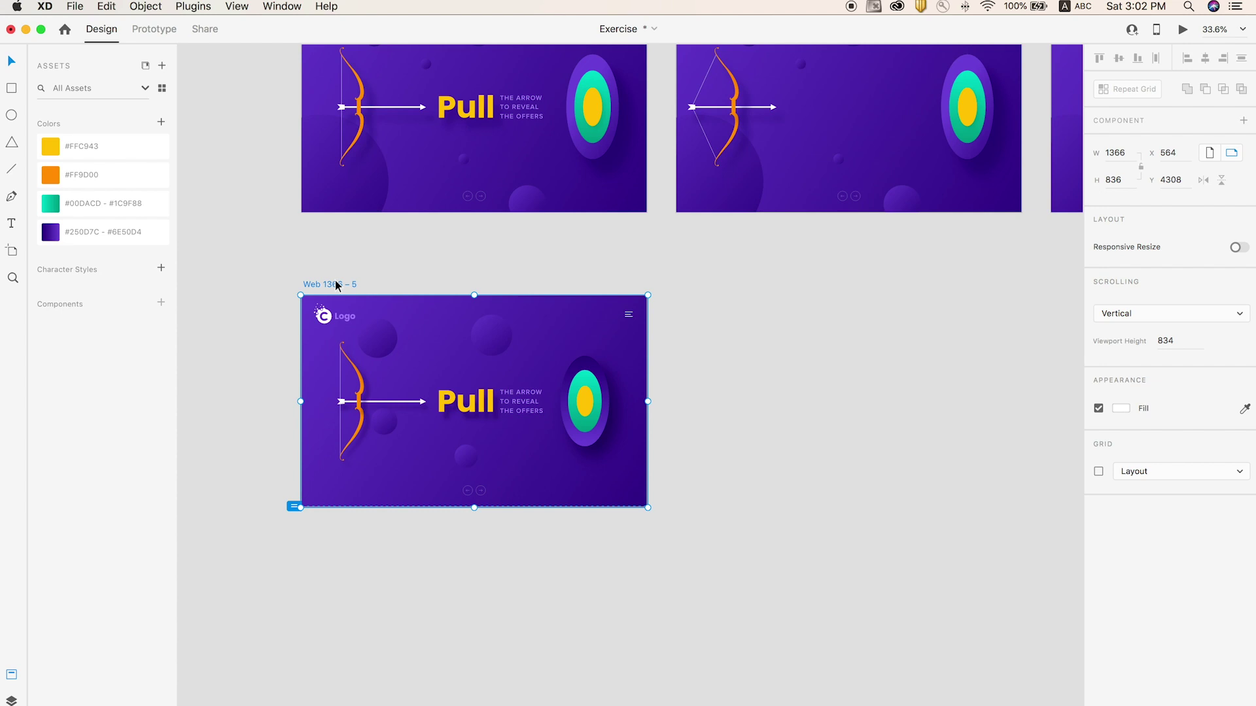
key("cmd+d")
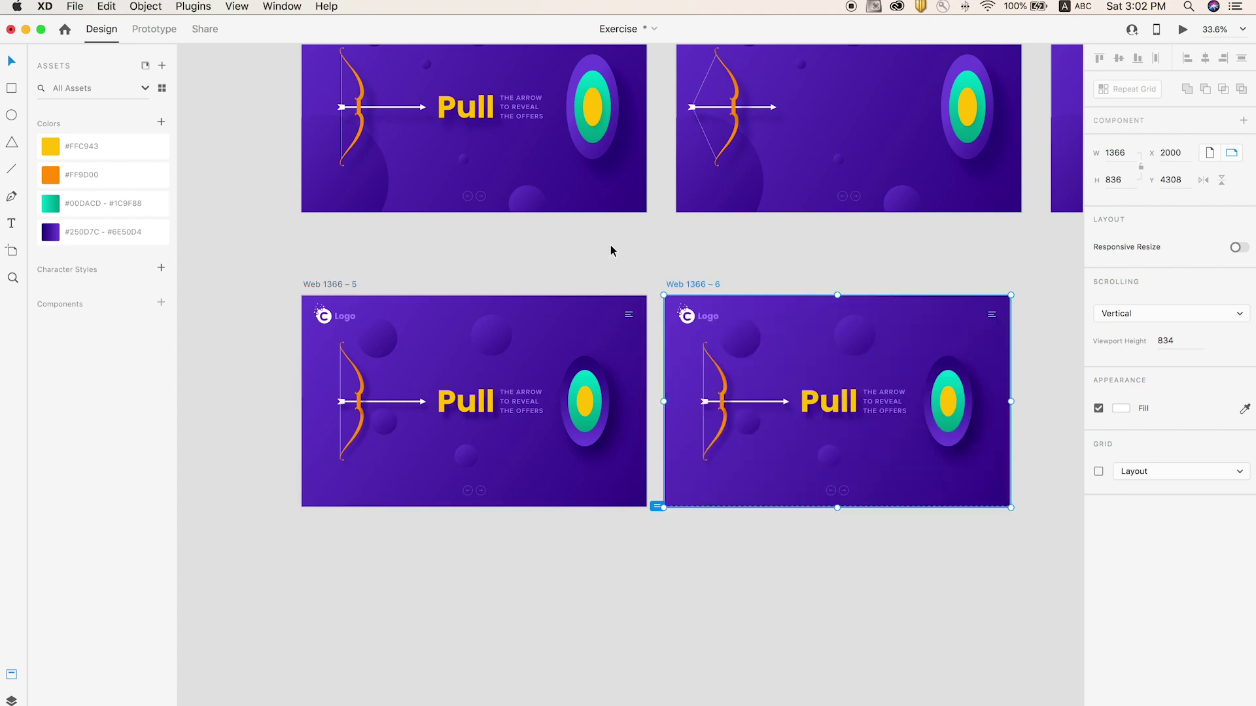
Inspect the bow on the duplicated artboard and preview the prototype starting from Web 1366 – 1
key("z")
left_click_drag(643, 304, 784, 517)
key("v")
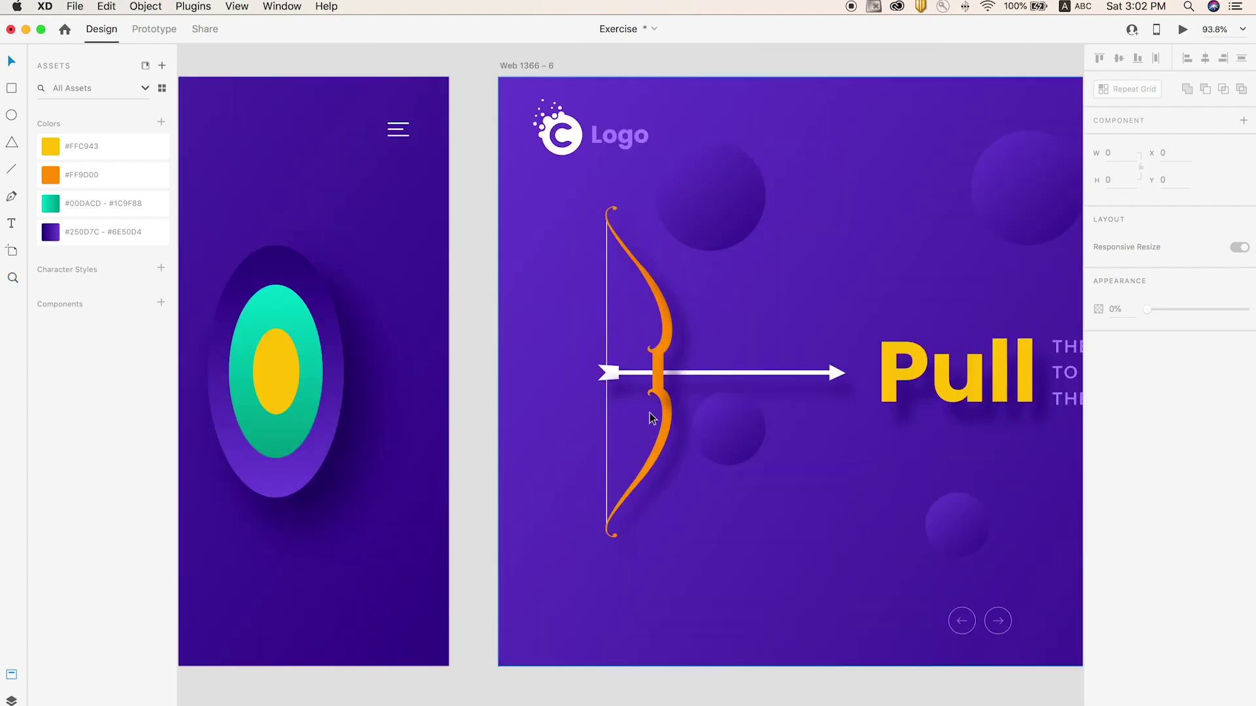
scroll(651, 418, "down", 5)
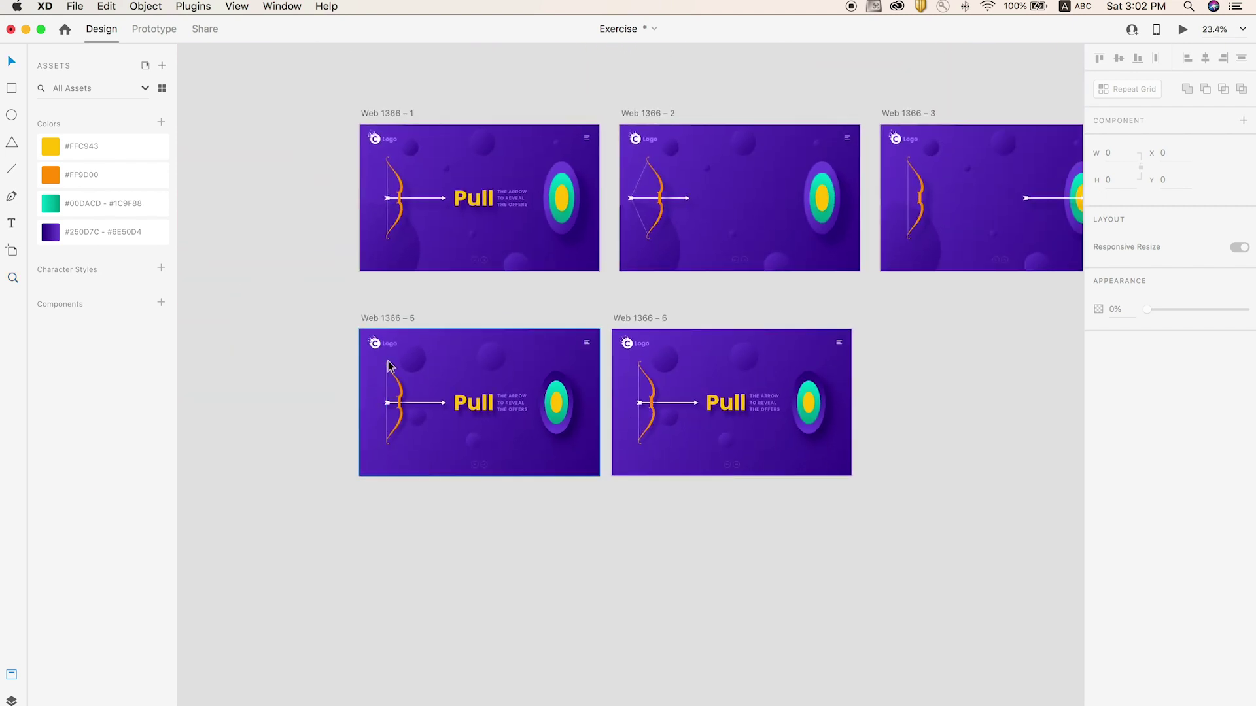
left_click(385, 115)
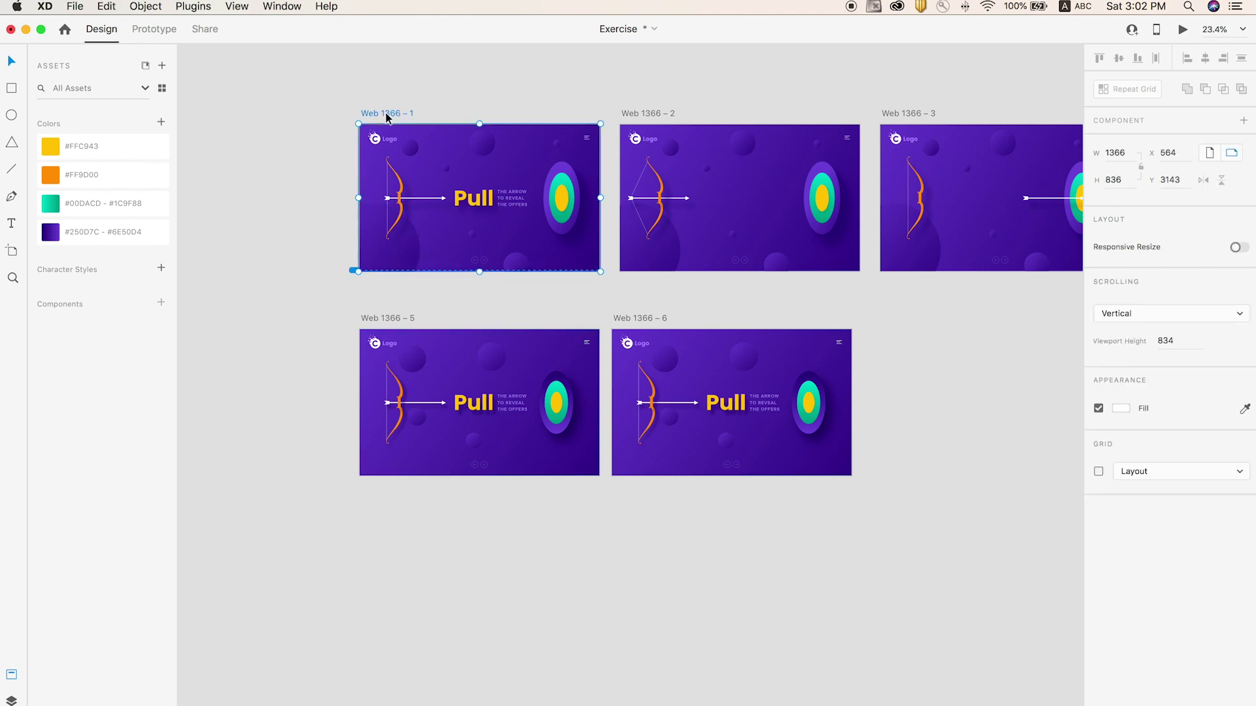
key("super+Return")
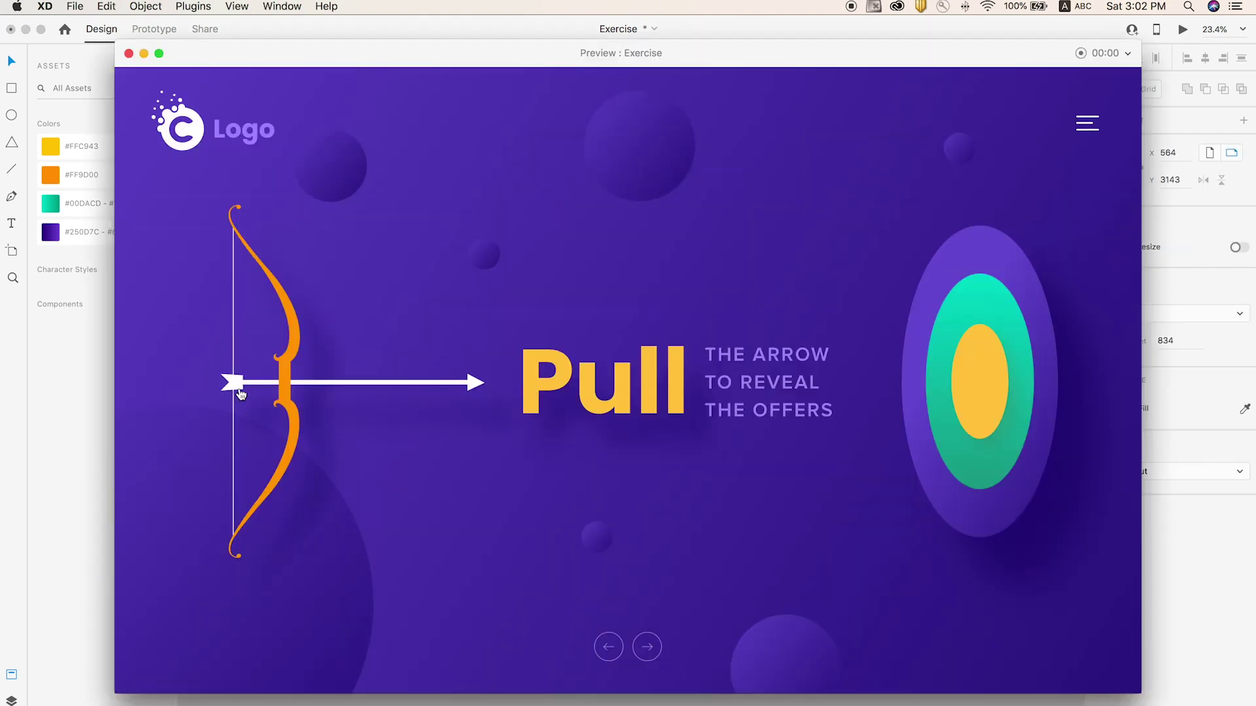
Pull the arrow in the running preview to play the original sequence through to the offer screen and close the preview
mouse_move(241, 388)
left_mouse_down()
mouse_move(160, 391)
mouse_move(261, 383)
mouse_move(140, 391)
left_mouse_up()
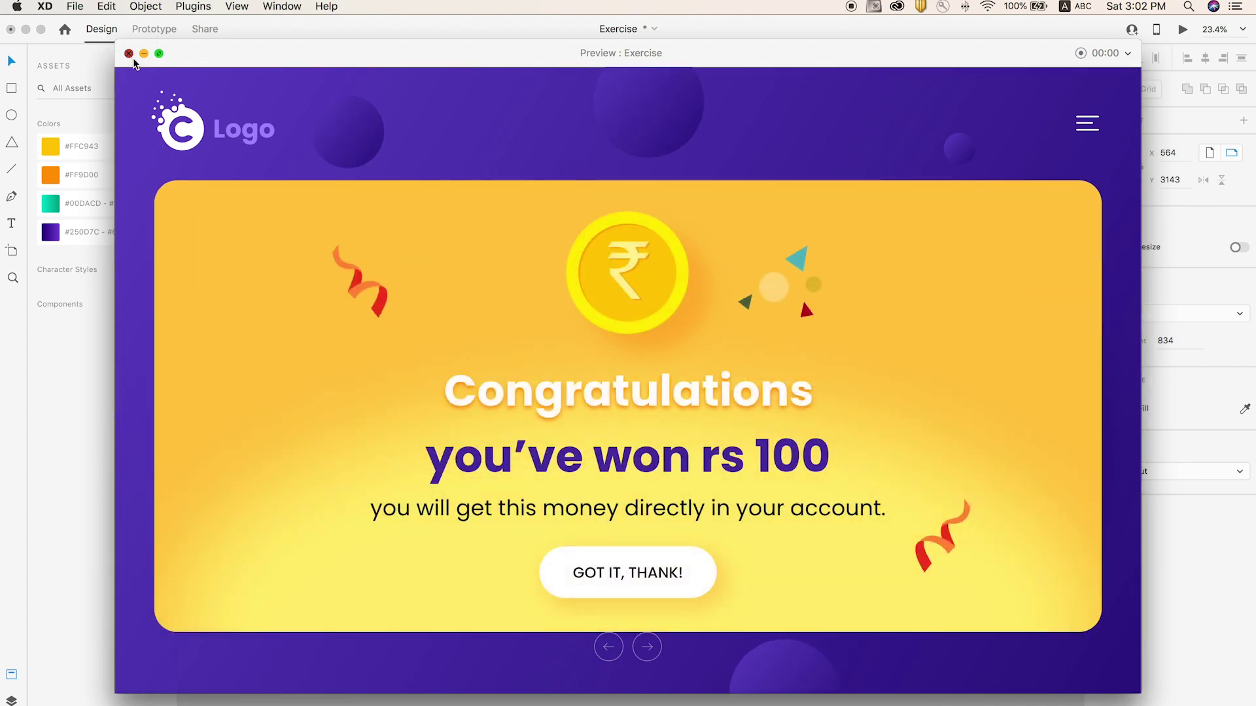
left_click(128, 53)
left_click(598, 524)
Add a midpoint to the bow string on Web 1366 – 6 and pull it back to about X 67.7, Y 420
key("z")
left_click_drag(620, 349, 692, 453)
key("v")
left_click(536, 299)
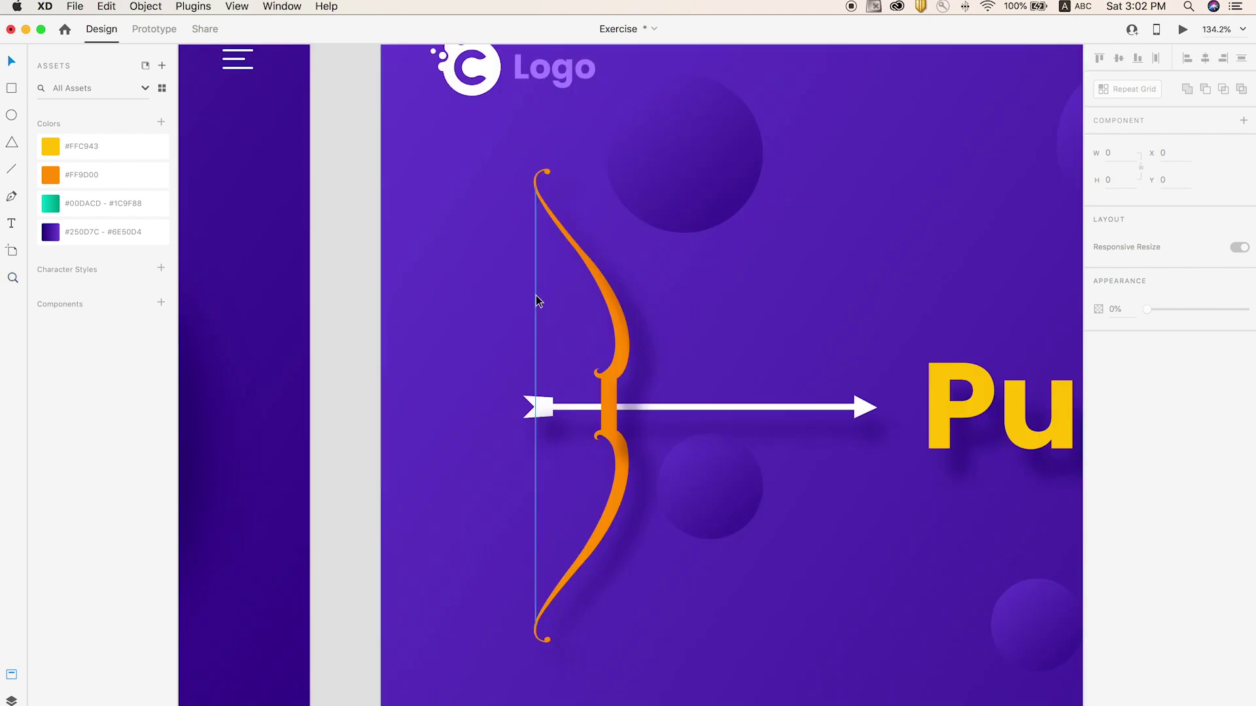
double_click(535, 354)
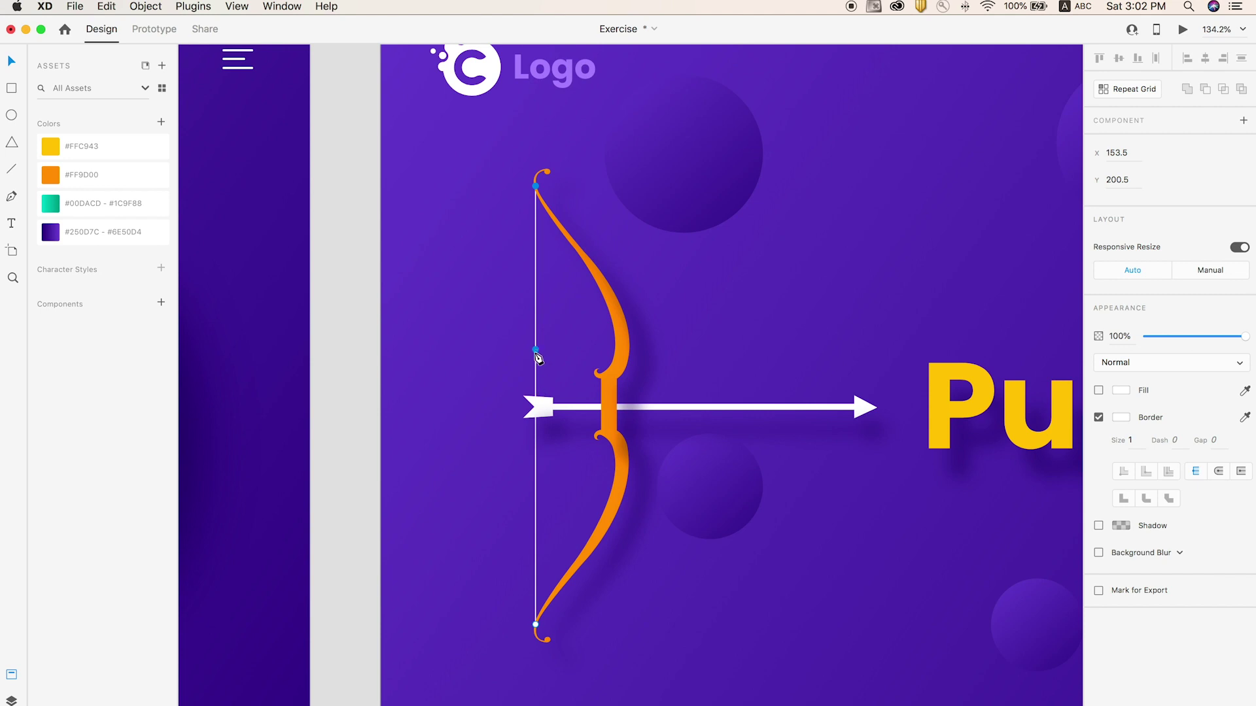
left_click(536, 391)
left_click_drag(536, 391, 449, 411)
key("v")
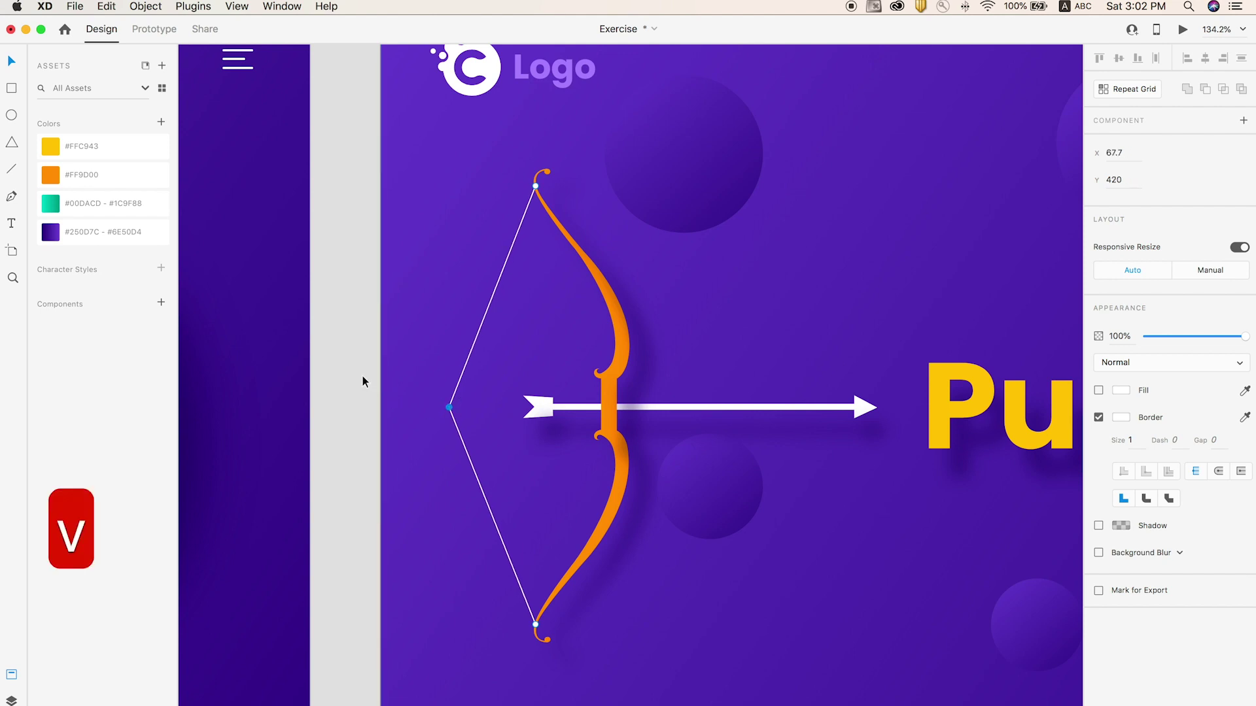
Move the white arrow together with its shadow copy back to the drawn string, placing the arrow at about X 49.27, Y 408.33
left_click(550, 408)
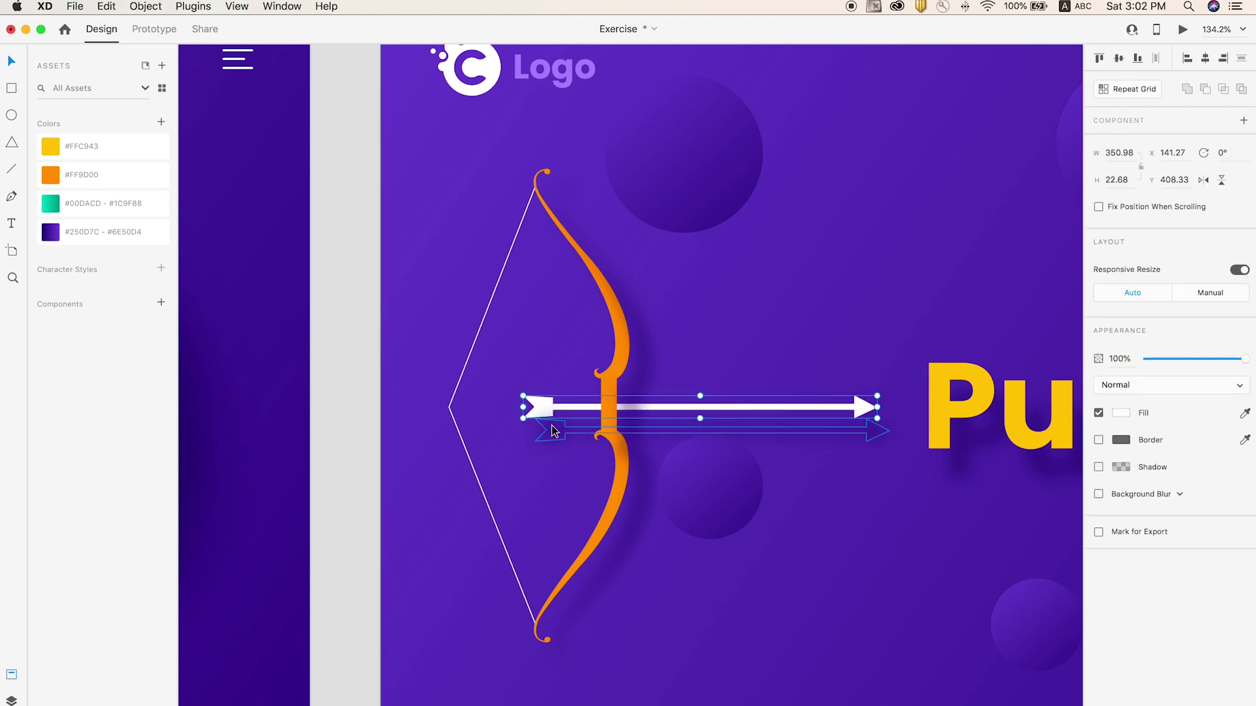
left_click(555, 430, "shift")
left_click_drag(539, 411, 447, 411)
scroll(572, 426, "down", 10)
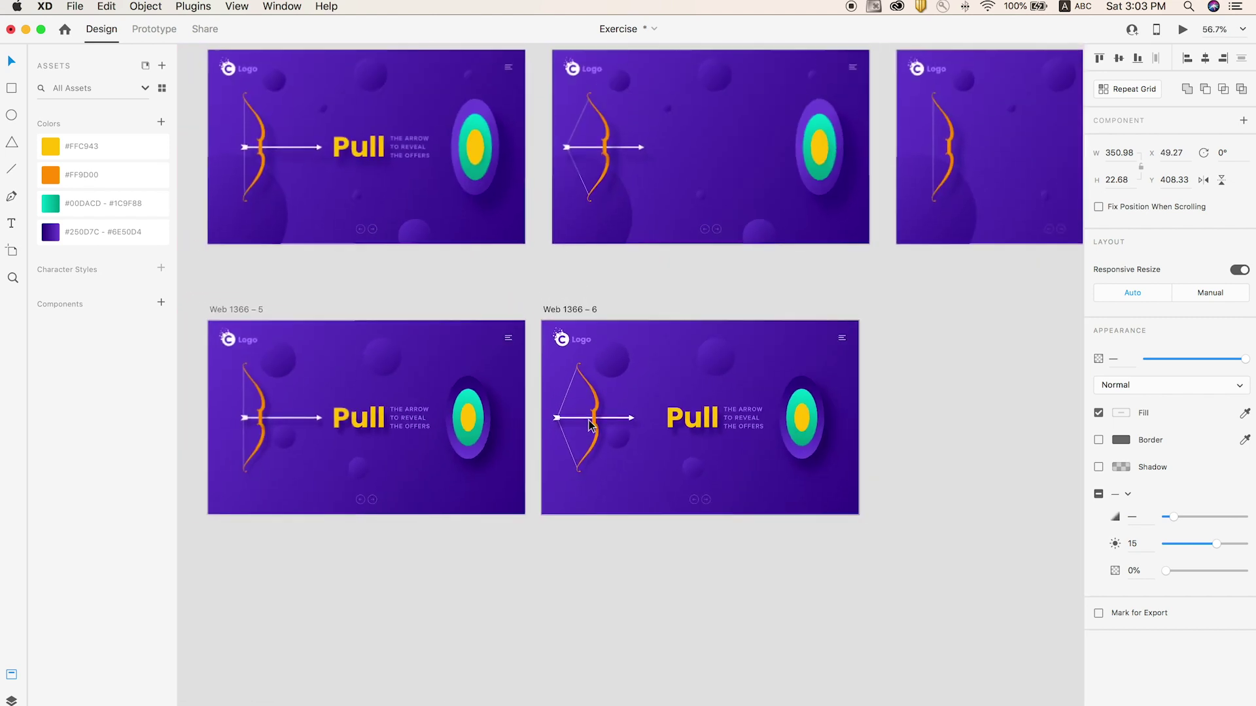
left_click(732, 583)
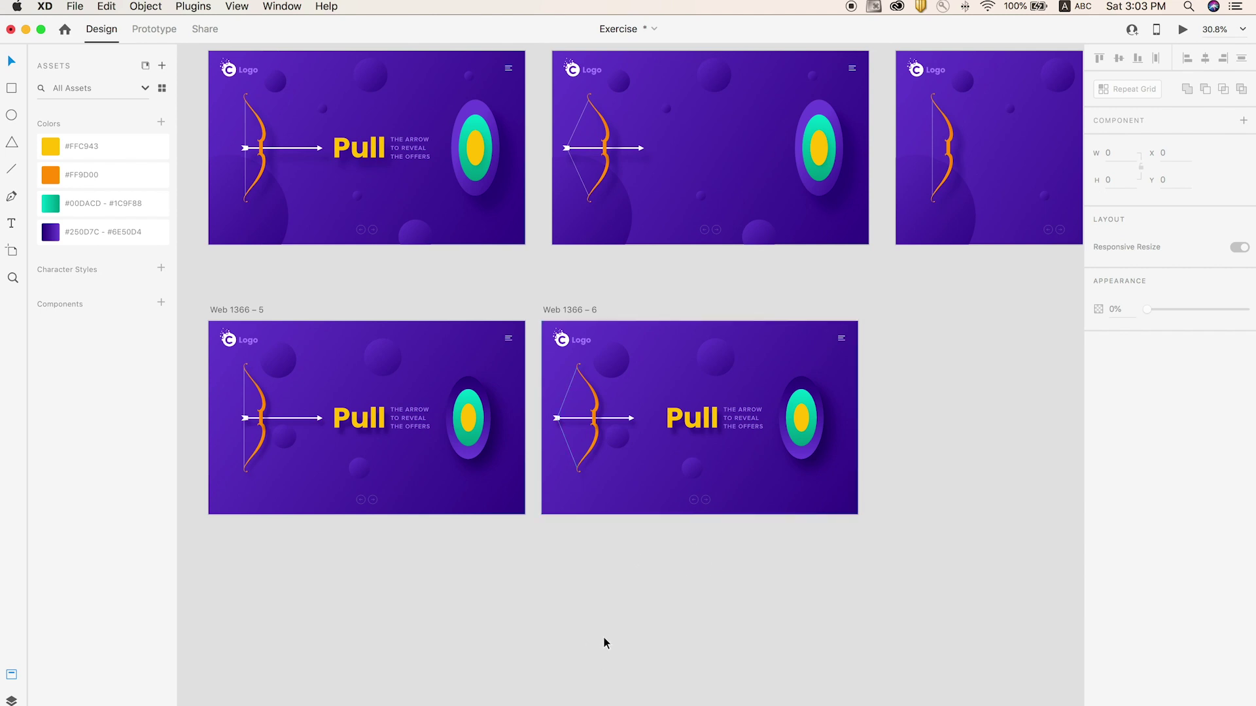
Set the opacity of the "Pull" heading, its shadow and the tagline on Web 1366 – 6 to 0%
scroll(605, 634, "up", 5)
left_click(644, 416)
left_click_drag(725, 379, 675, 379)
left_click_drag(1178, 524, 1126, 528)
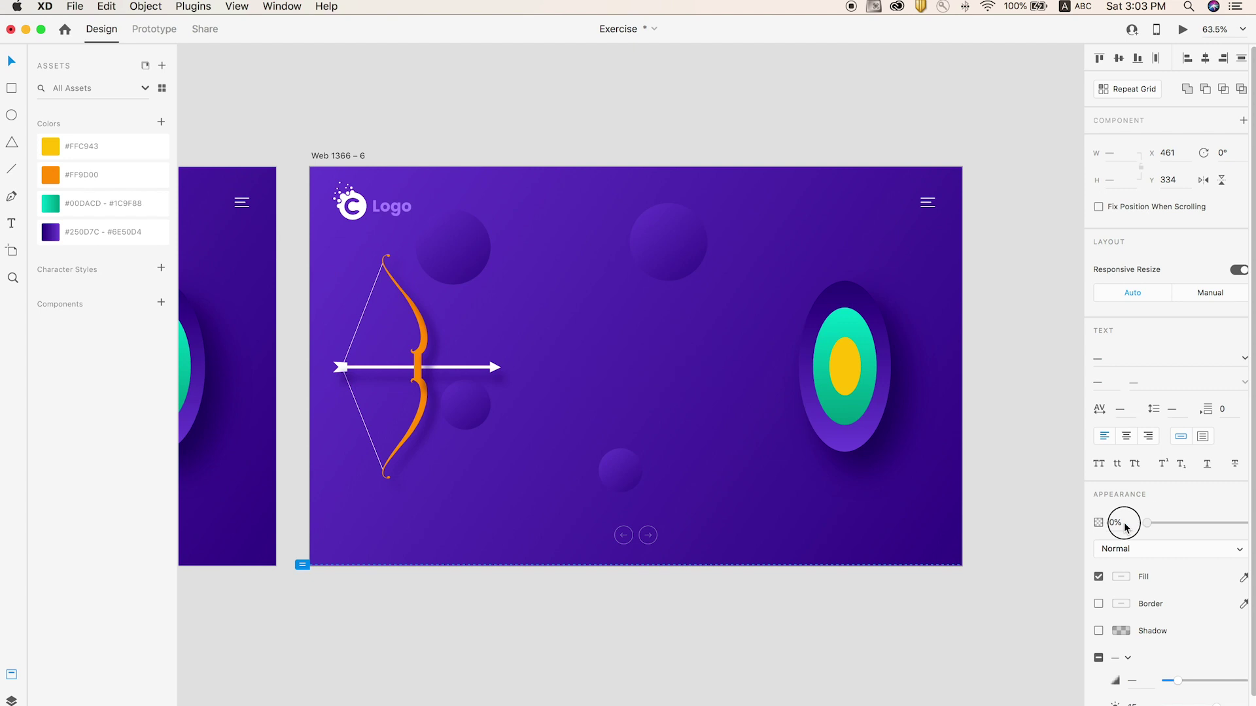
scroll(768, 601, "down", 5)
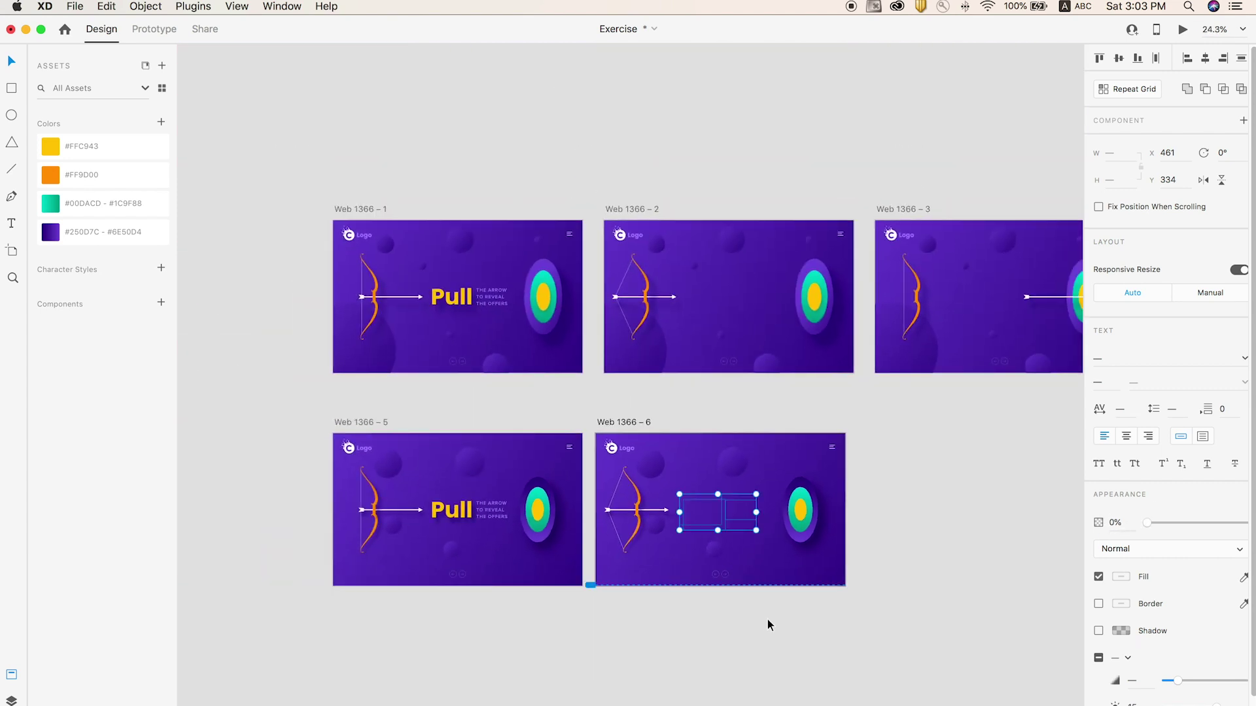
left_click(768, 625)
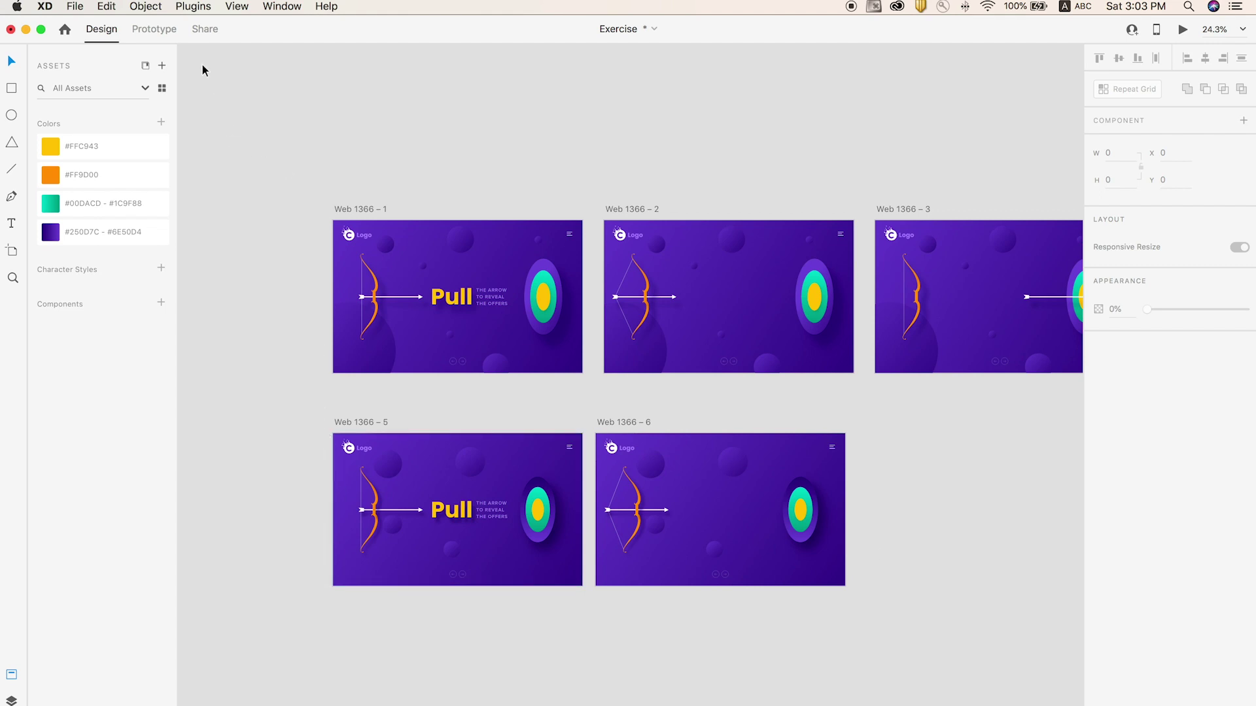
Switch to prototyping and link the white arrow on Web 1366 – 5 to the Web 1366 – 6 artboard
left_click(160, 28)
key("z")
left_click_drag(305, 405, 770, 622)
key("v")
left_click(326, 392)
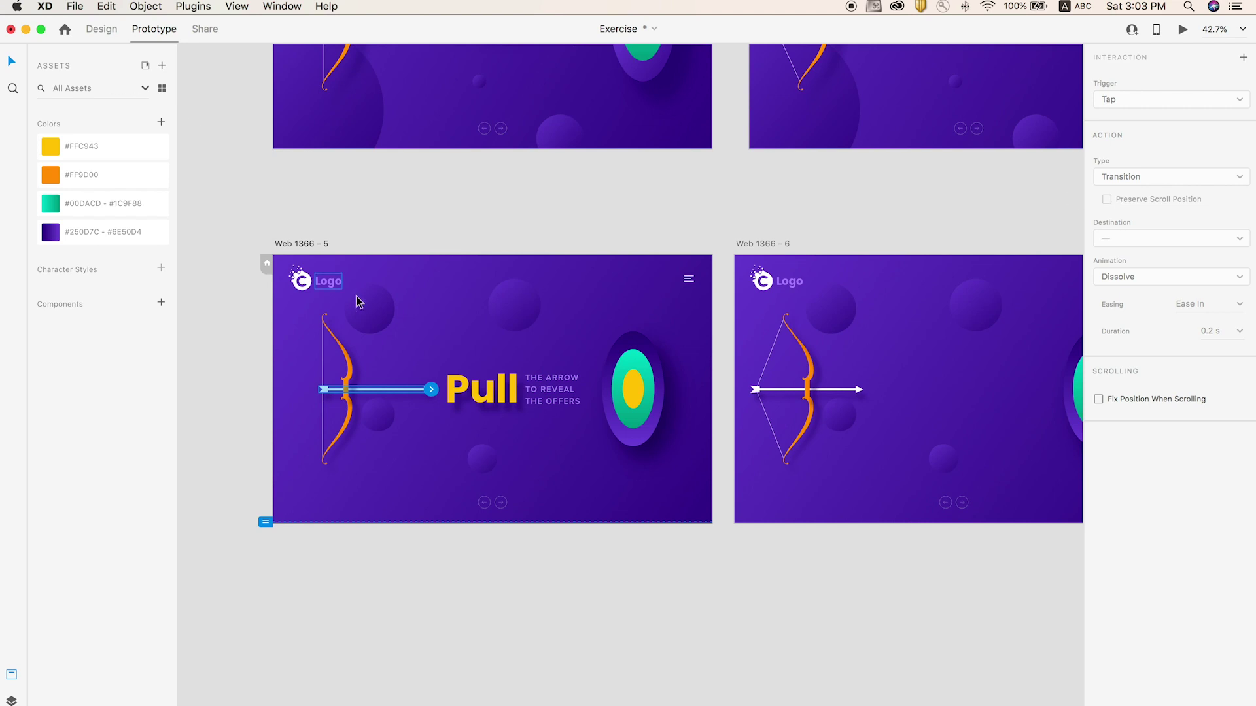
left_click_drag(431, 389, 782, 268)
Set the arrow link's trigger to Drag with an Auto-Animate action and choose its easing
left_click(1135, 100)
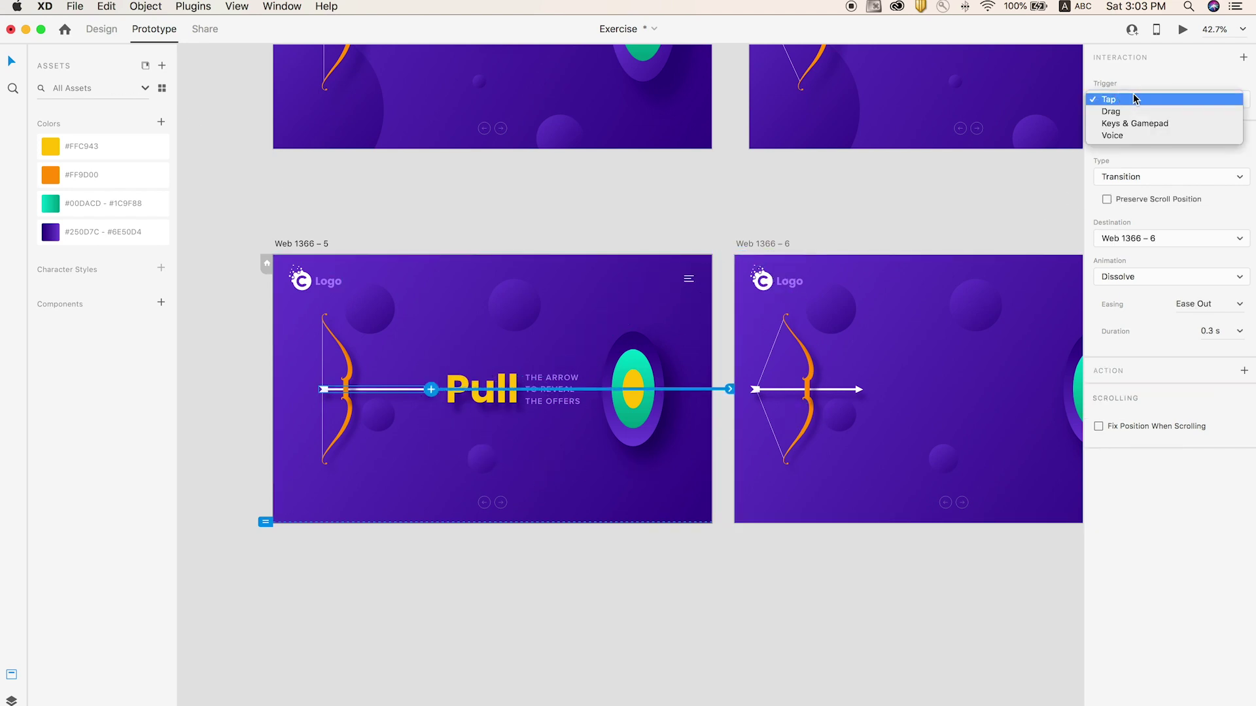
left_click(1135, 113)
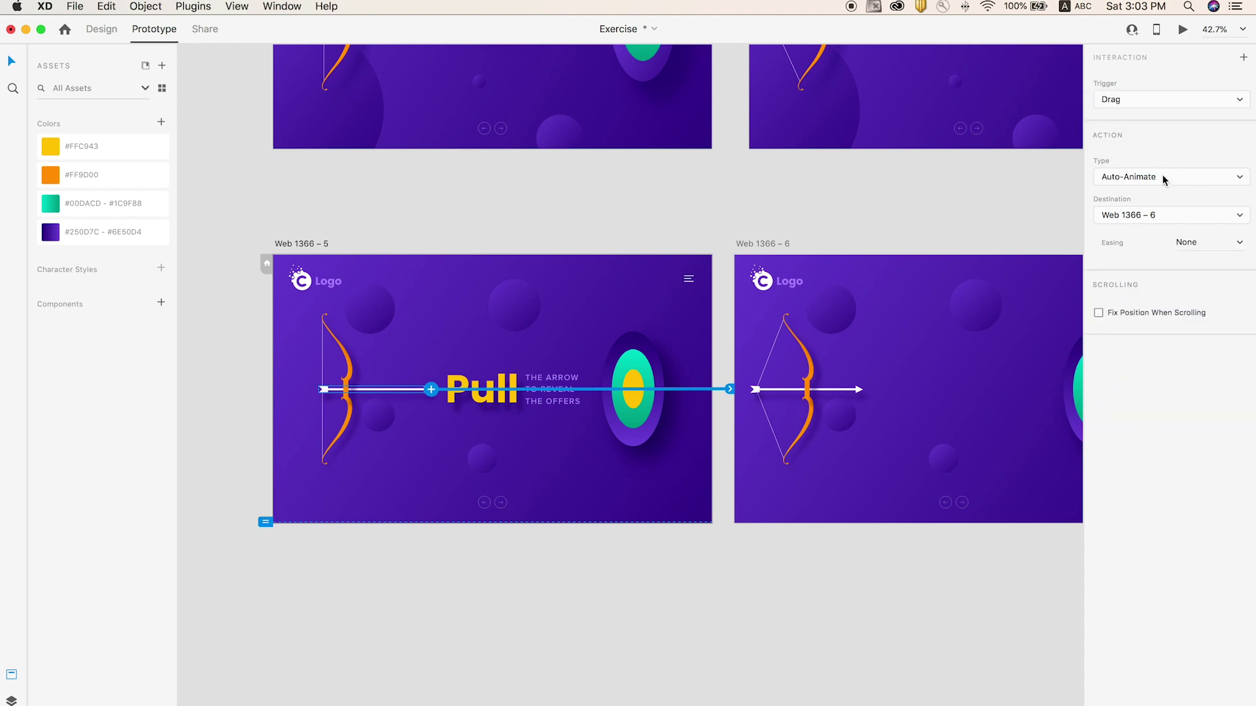
left_click(1203, 244)
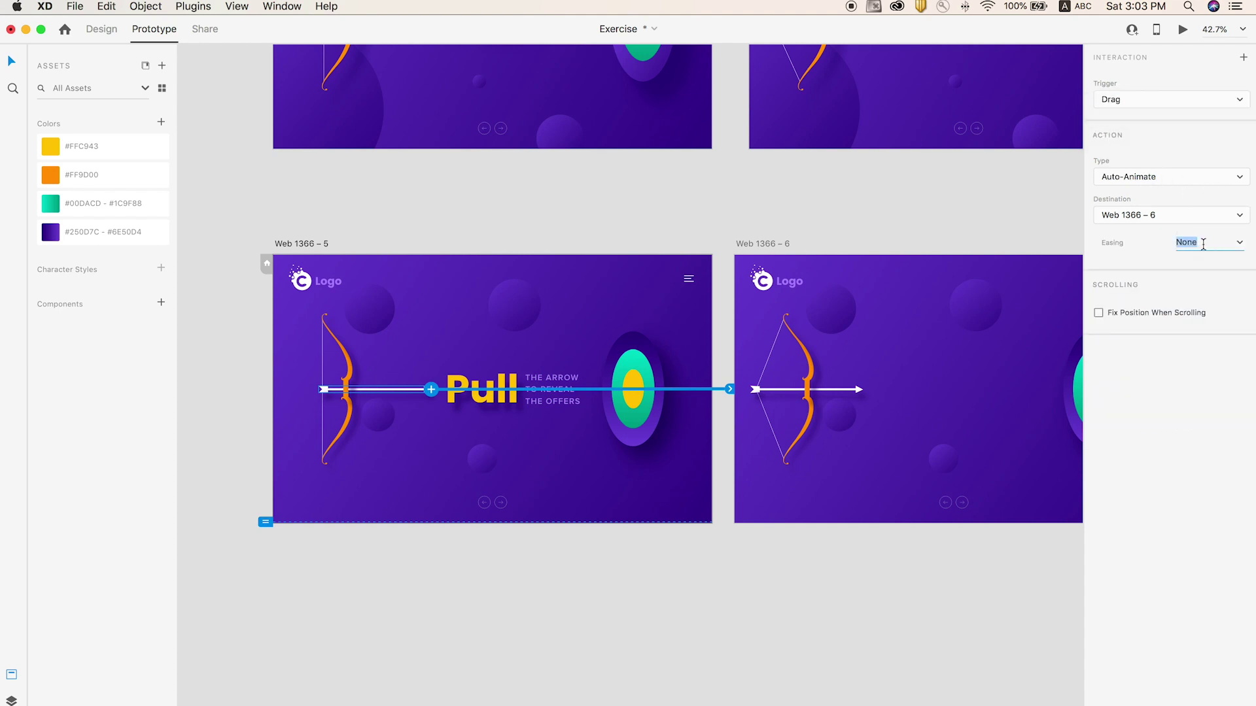
left_click(1237, 249)
left_click(1204, 296)
left_click(335, 249)
Preview the prototype from Web 1366 – 5, pull the arrow back to check the drag animation and close the preview
left_click(306, 248)
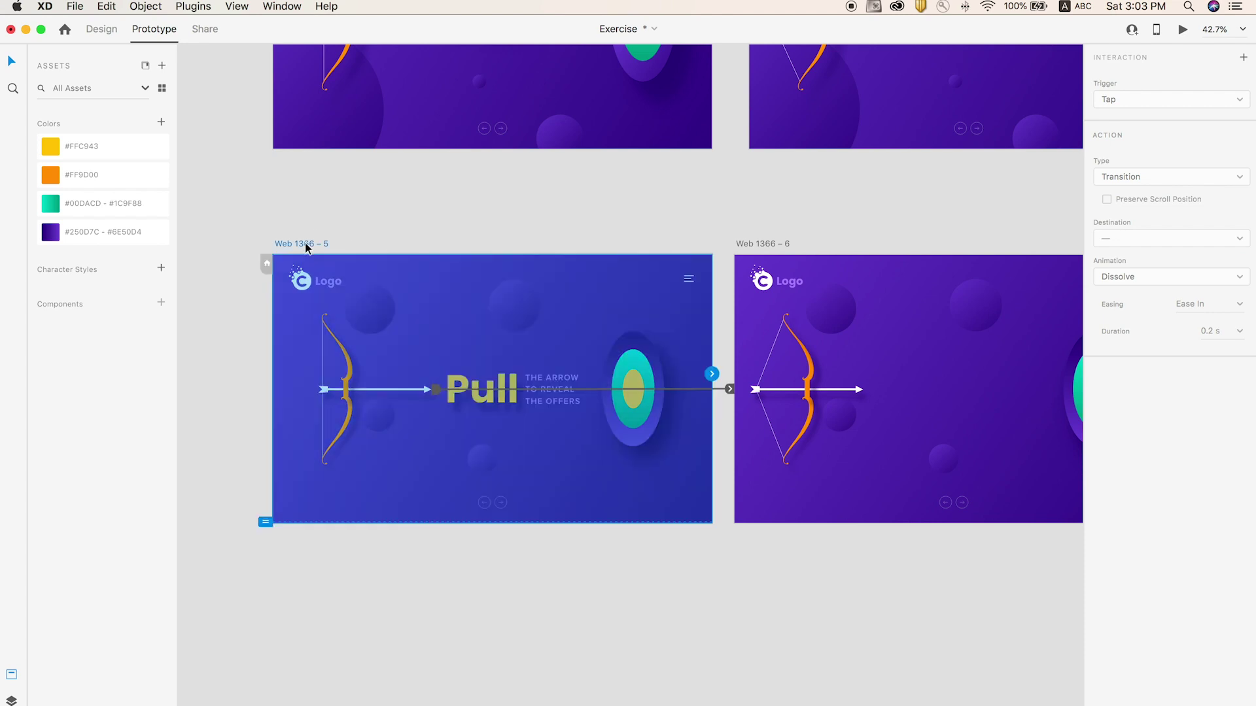
key("super+Return")
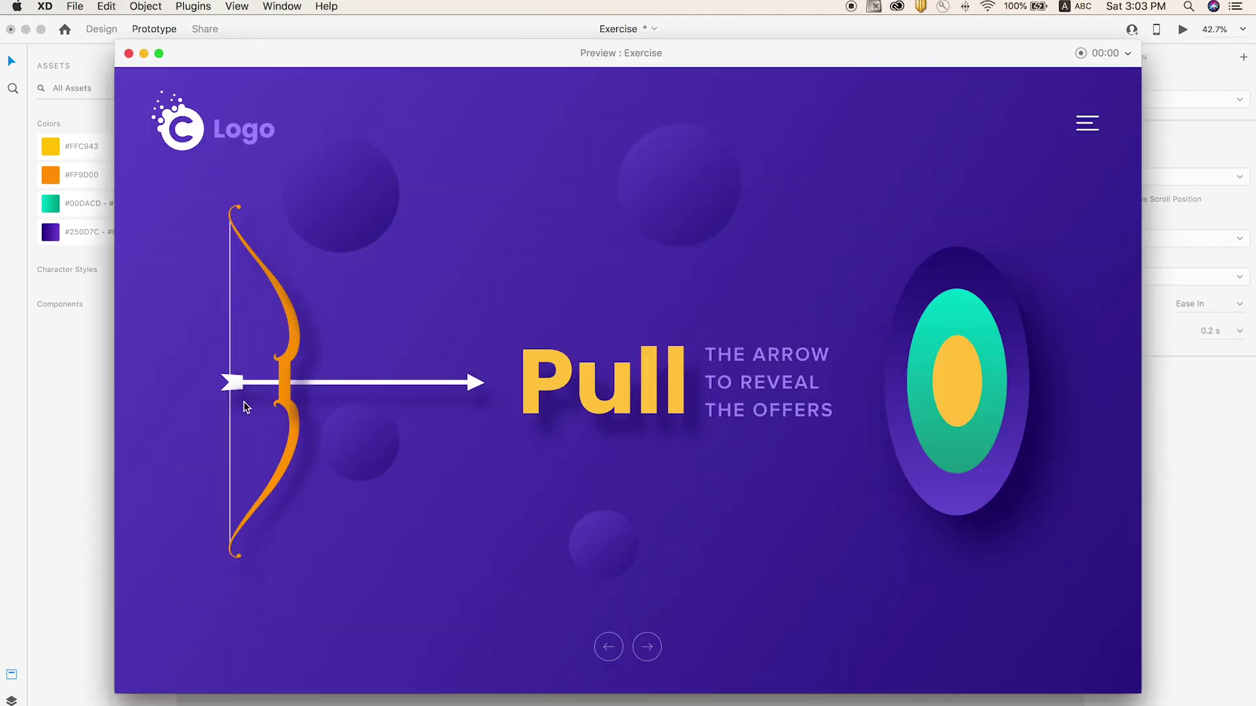
left_click_drag(239, 386, 171, 384)
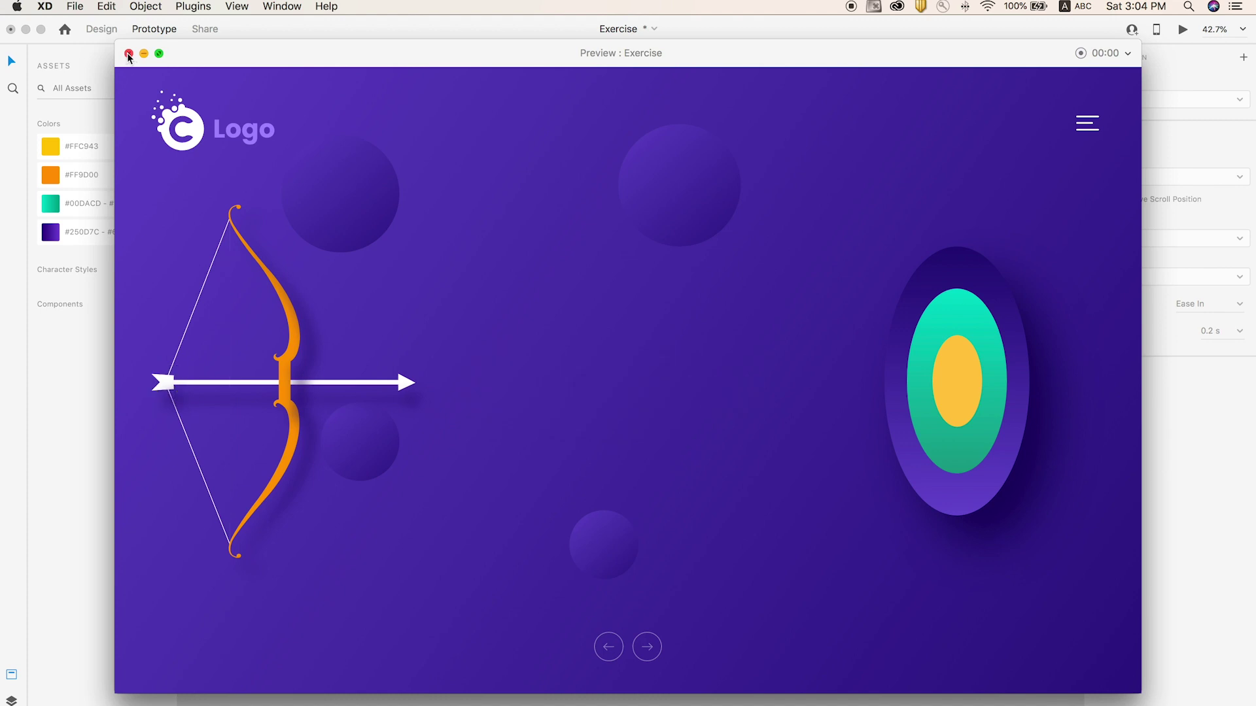
left_click(129, 53)
Compare the layer names of the bow string on Web 1366 – 5 and Web 1366 – 6
left_click(770, 665)
left_click(322, 354)
left_click(11, 701)
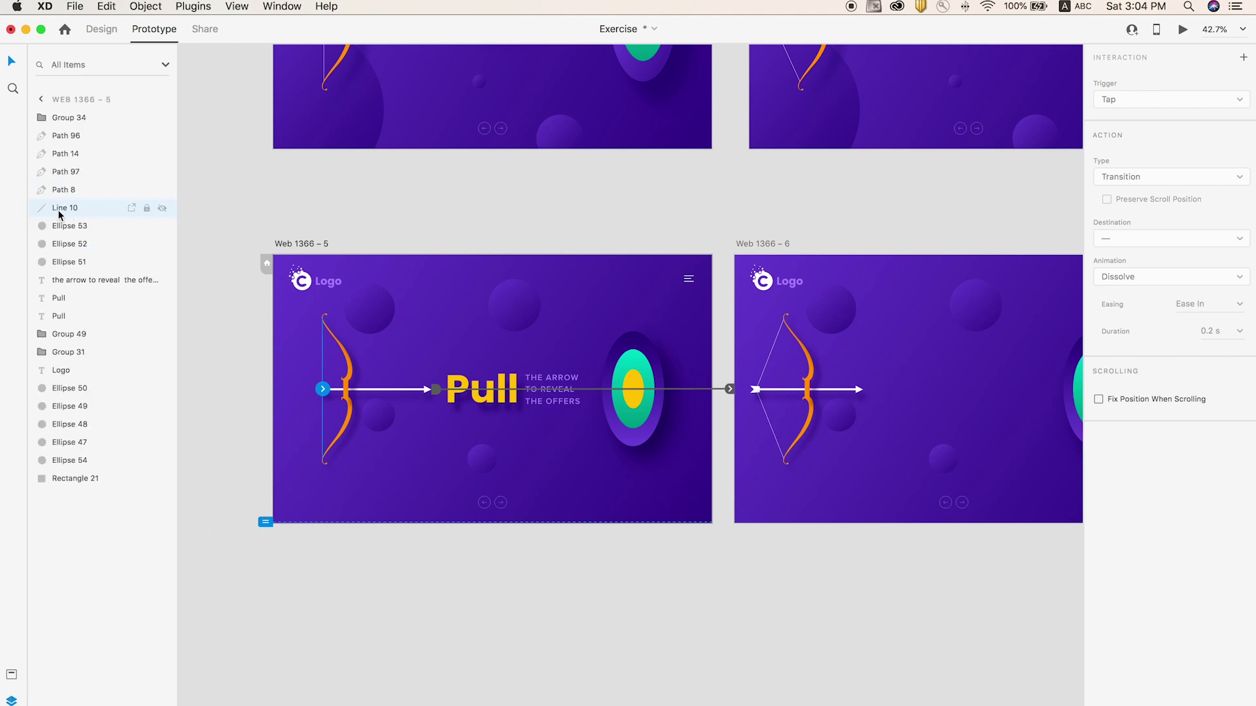
left_click(774, 356)
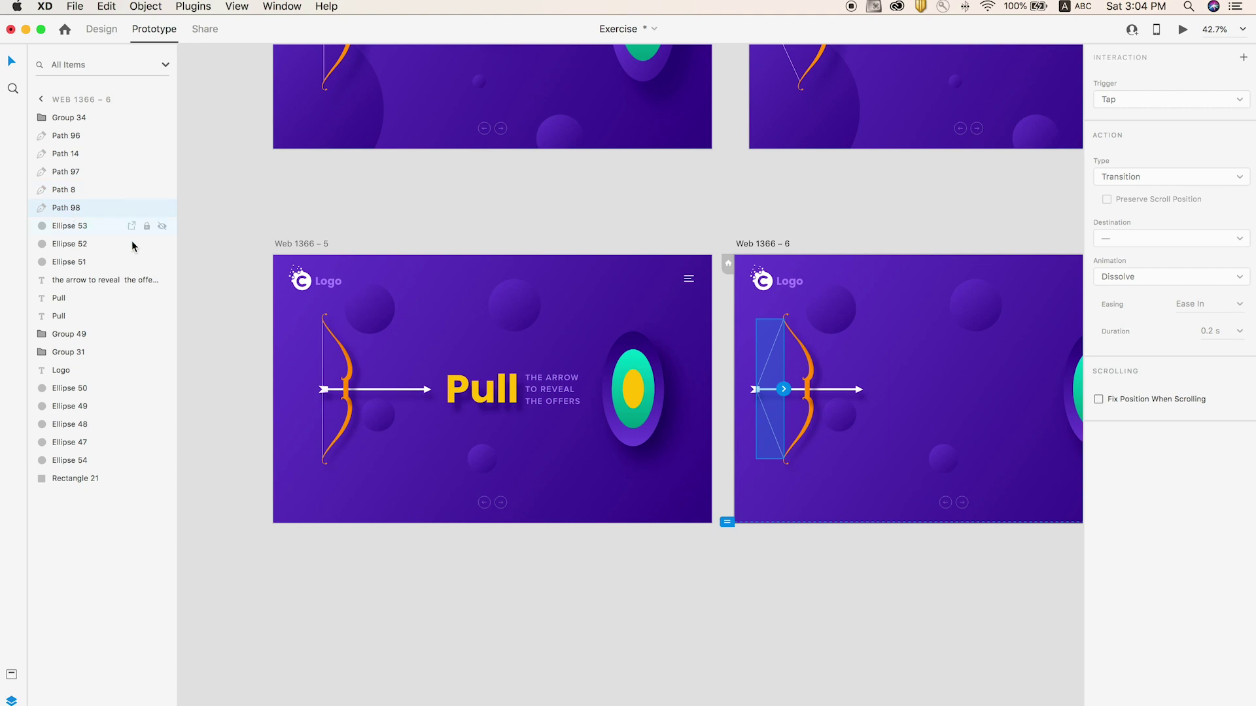
Convert the bow string on Web 1366 – 5 from a line to a path
left_click(320, 358)
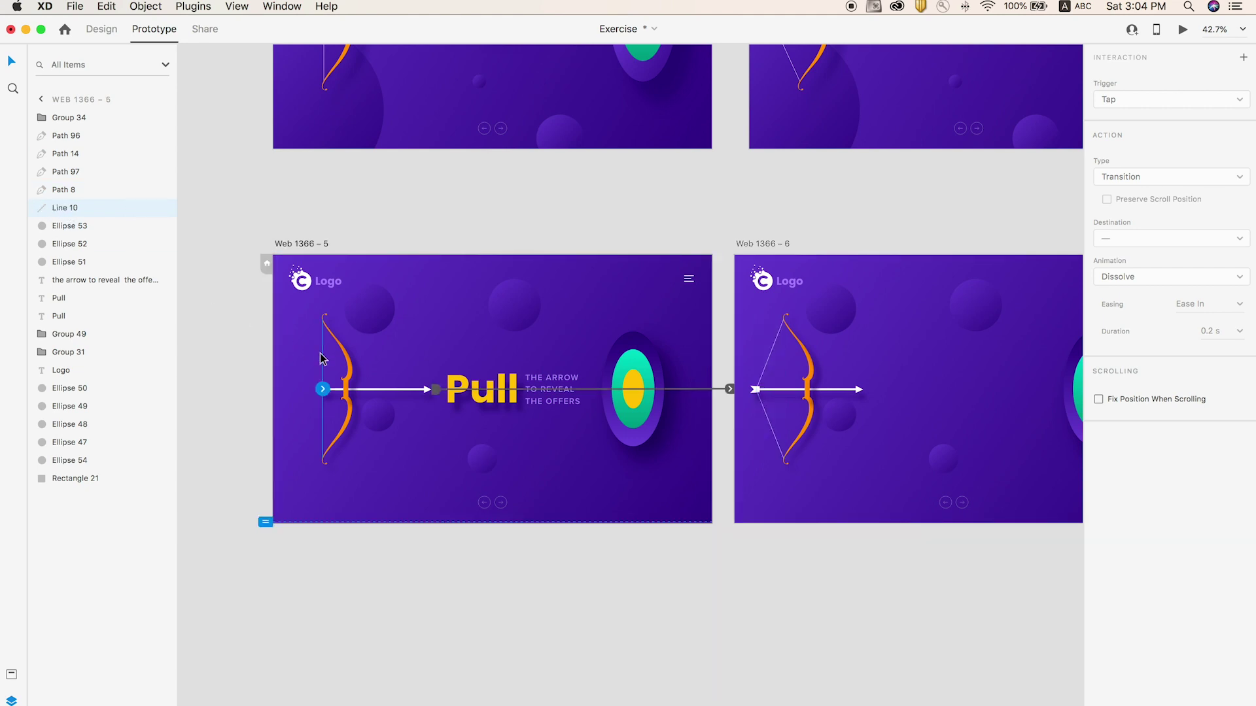
left_click(145, 5)
mouse_move(206, 276)
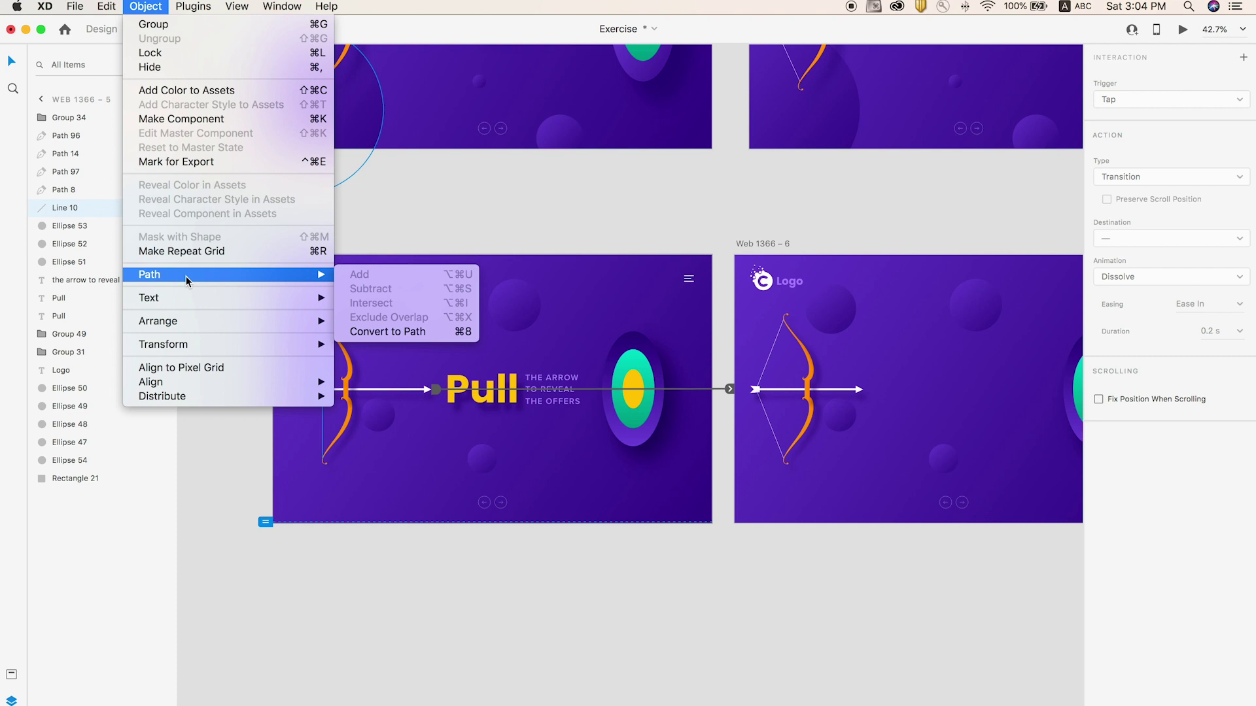
left_click(372, 333)
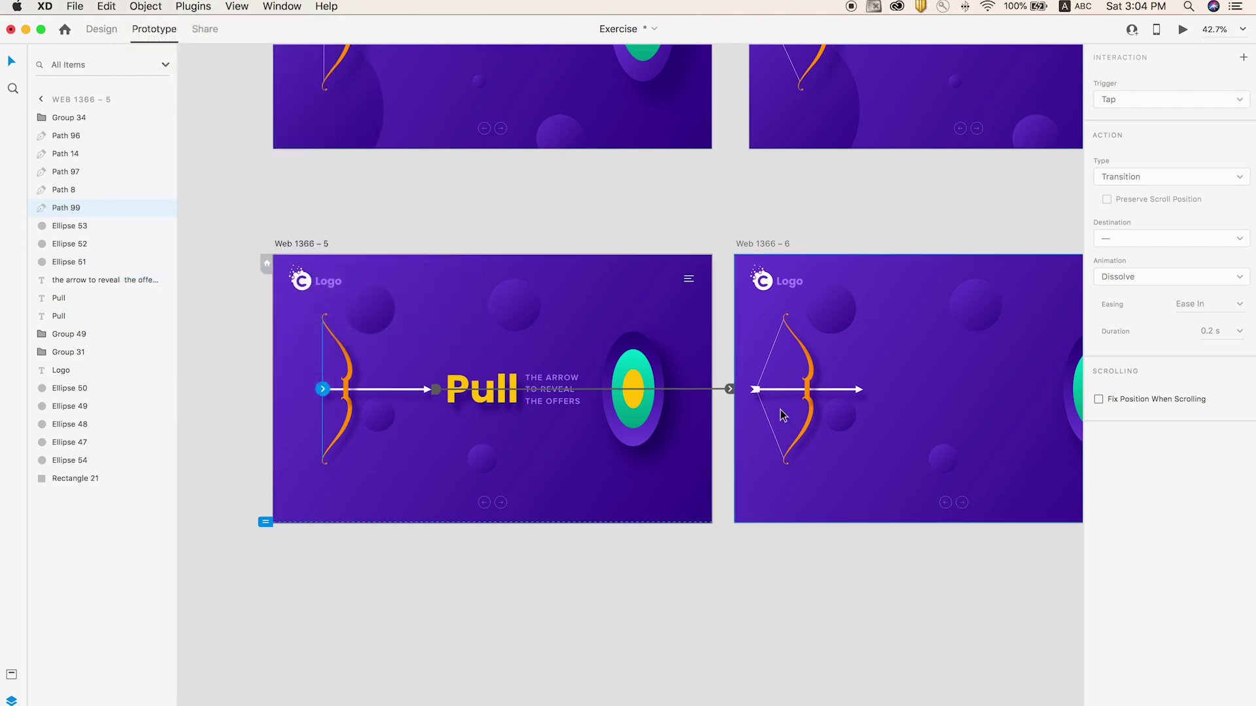
Rename the bow string's layer on Web 1366 – 5 to Path 98, matching the string on Web 1366 – 6
left_click(772, 367)
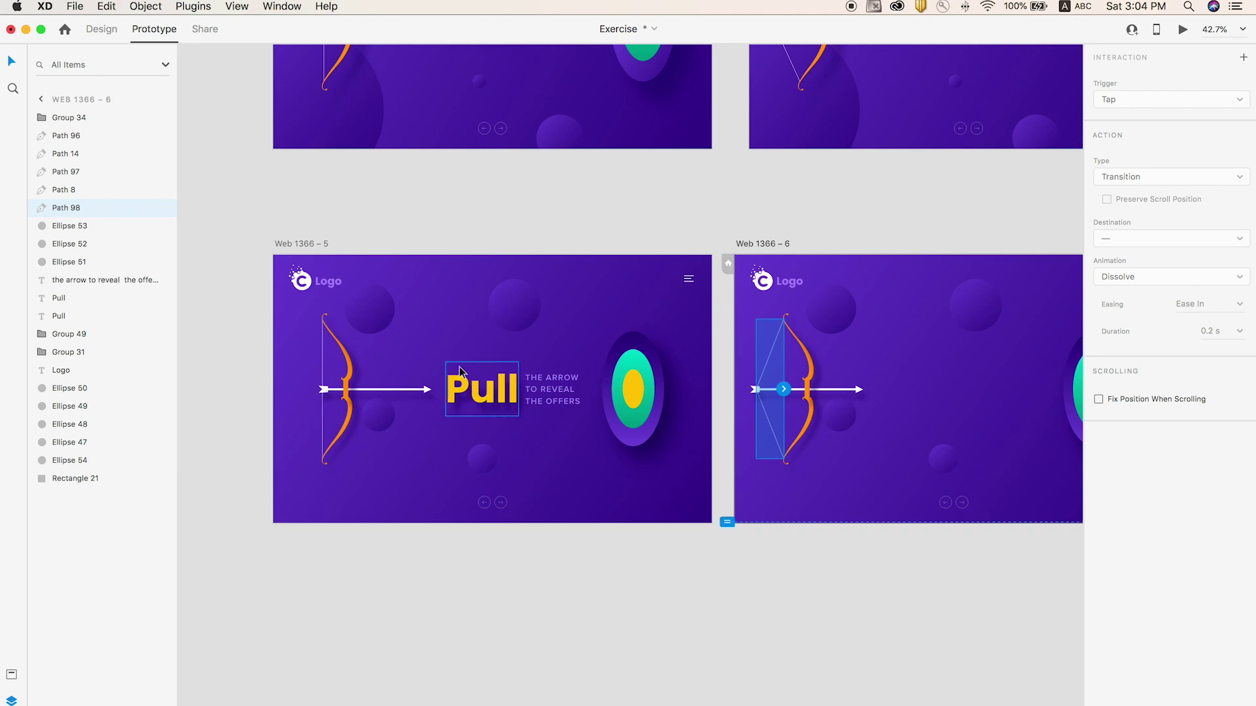
left_click(324, 365)
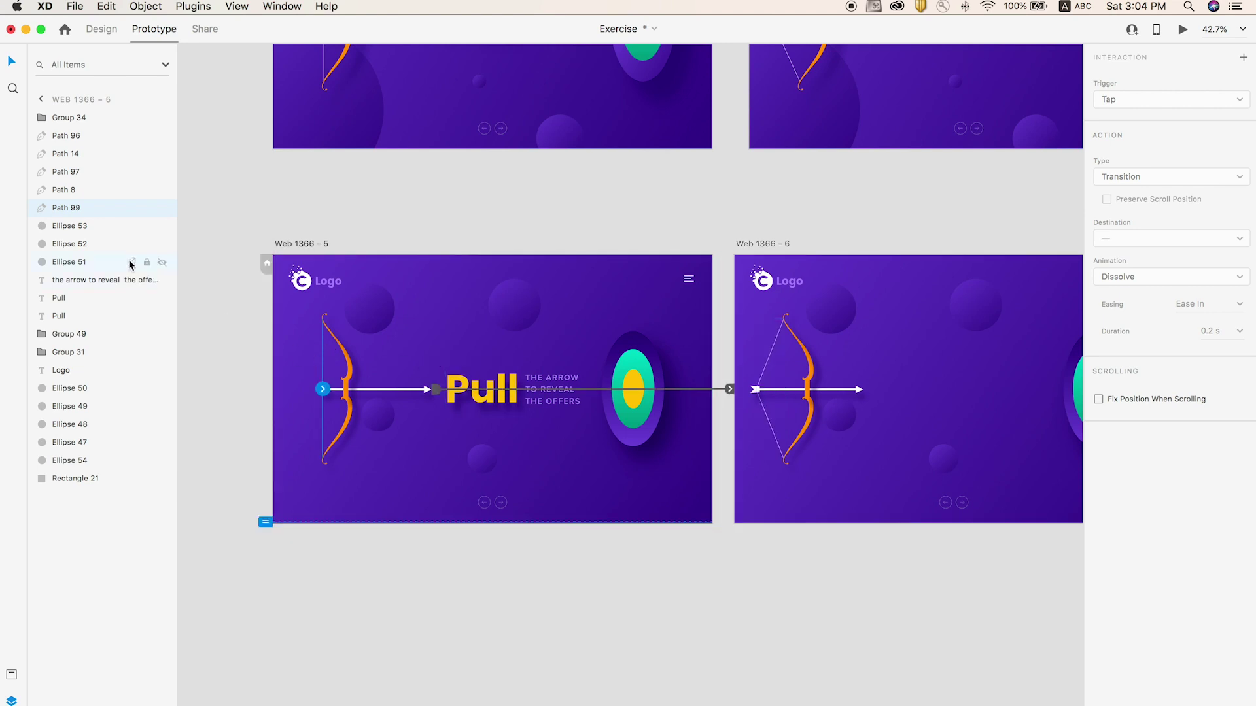
double_click(80, 208)
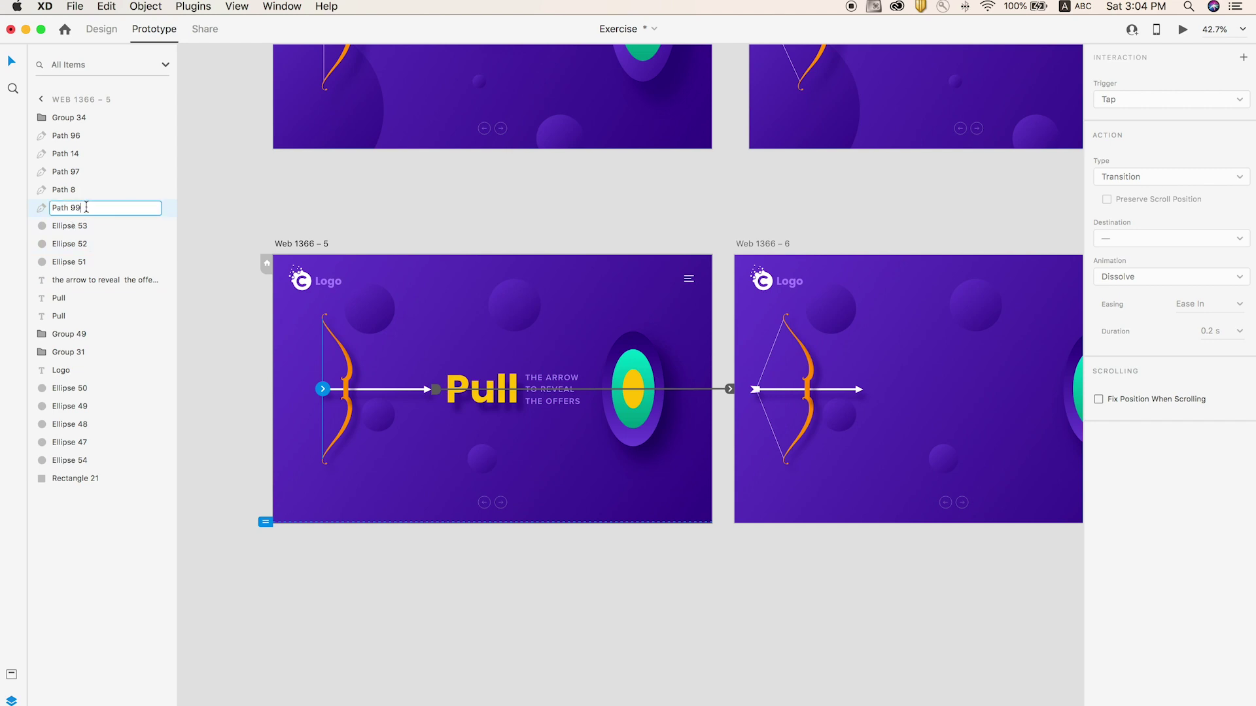
key("BackSpace")
type("8")
key("Return")
left_click(180, 246)
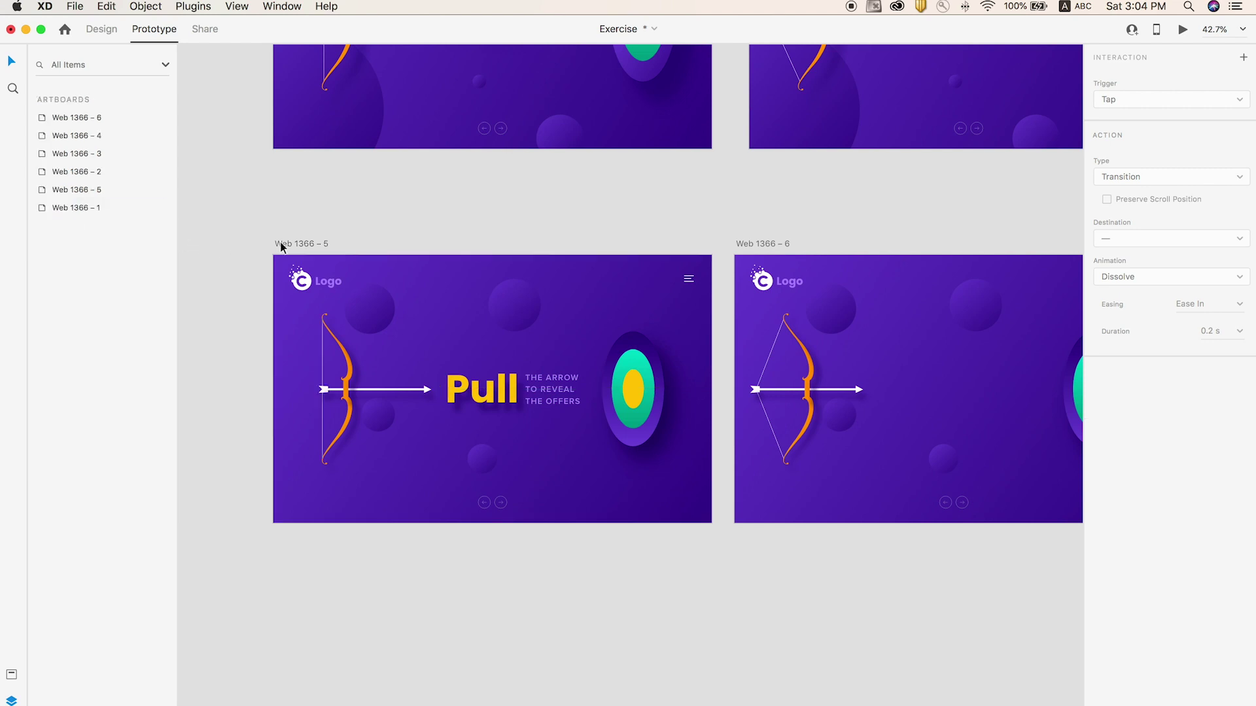
Preview Web 1366 – 5 again, pull the arrow to check that the string animates and close the preview
left_click(283, 246)
key("super+Return")
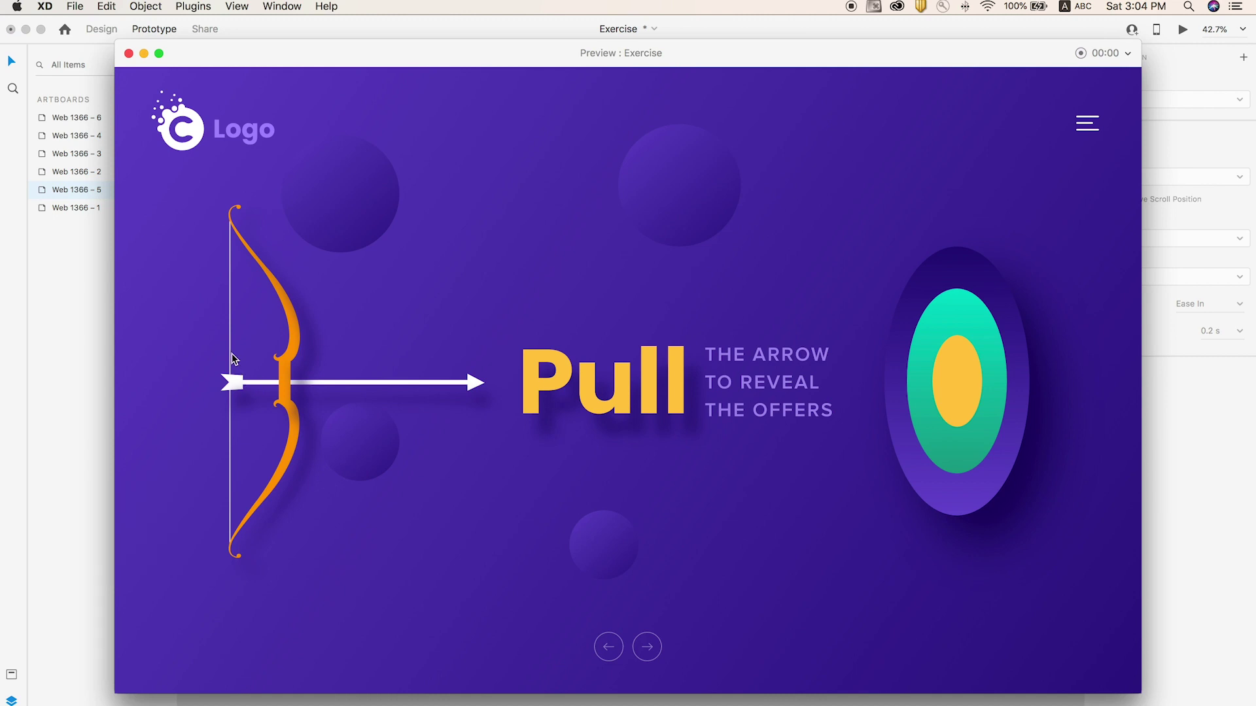
left_click_drag(234, 382, 178, 387)
key("super+Return")
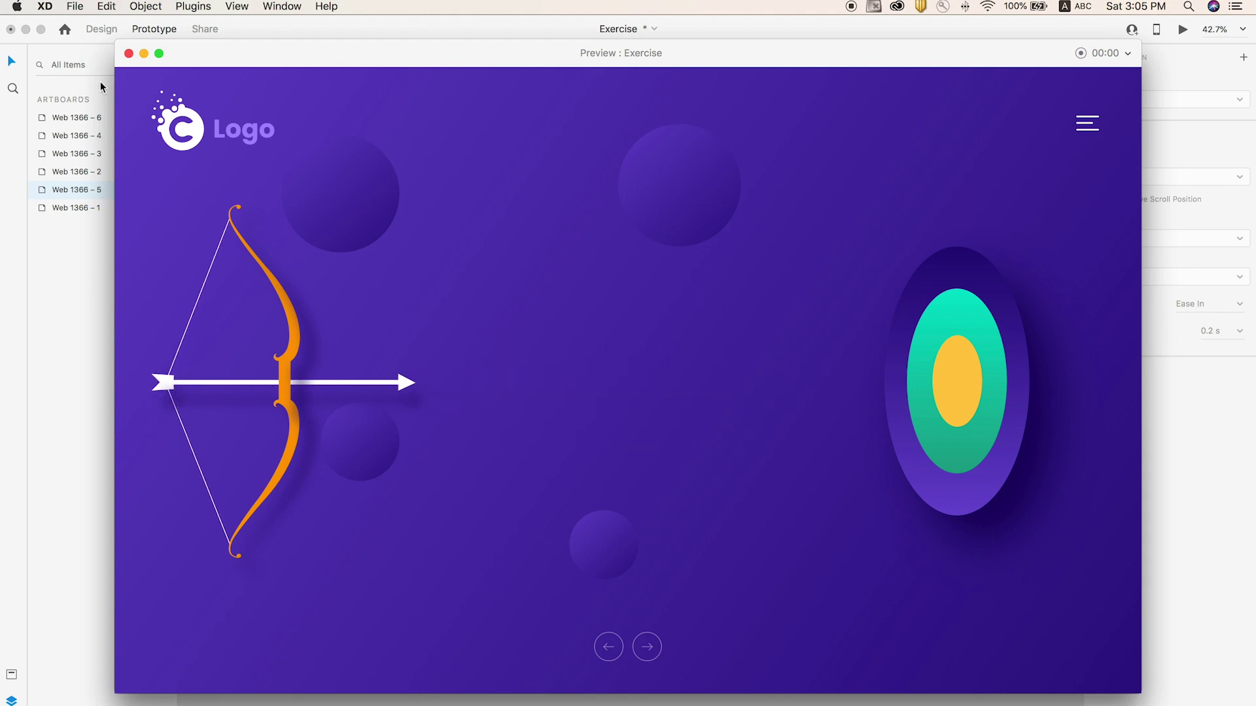
left_click(129, 55)
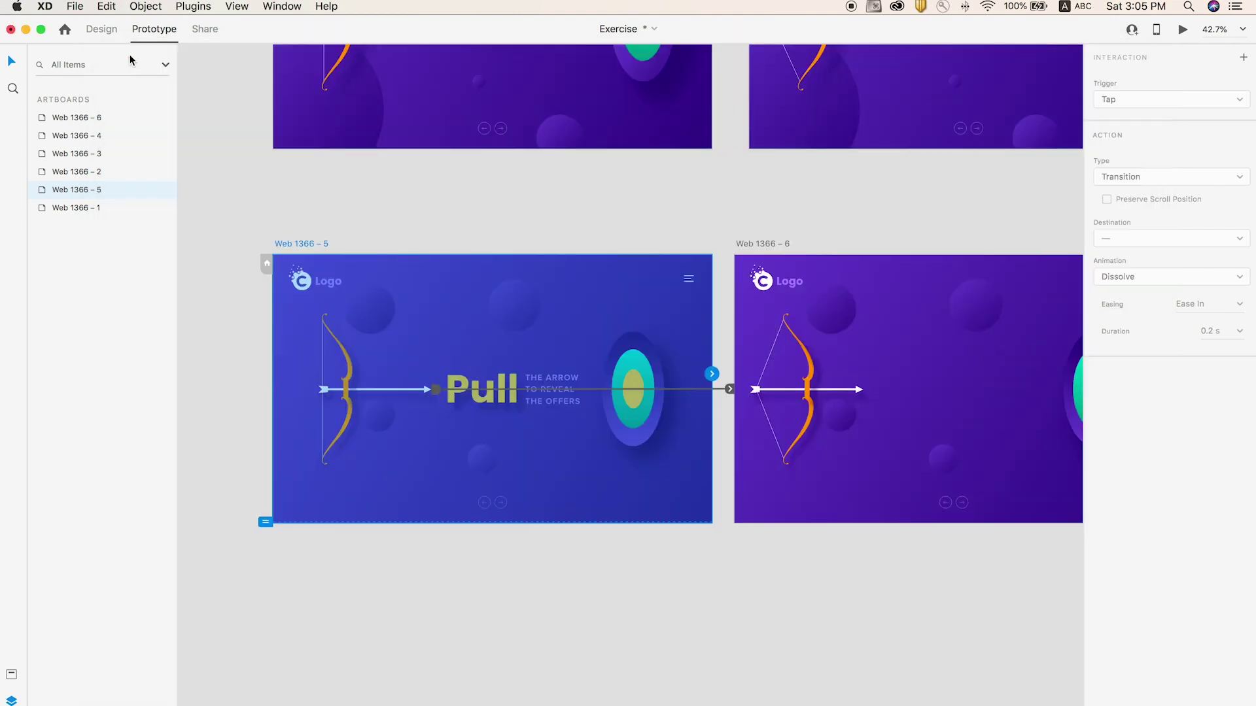
Return to design mode and duplicate the Web 1366 – 5 artboard as the third state of the sequence
key("ctrl+Tab")
key("super+0")
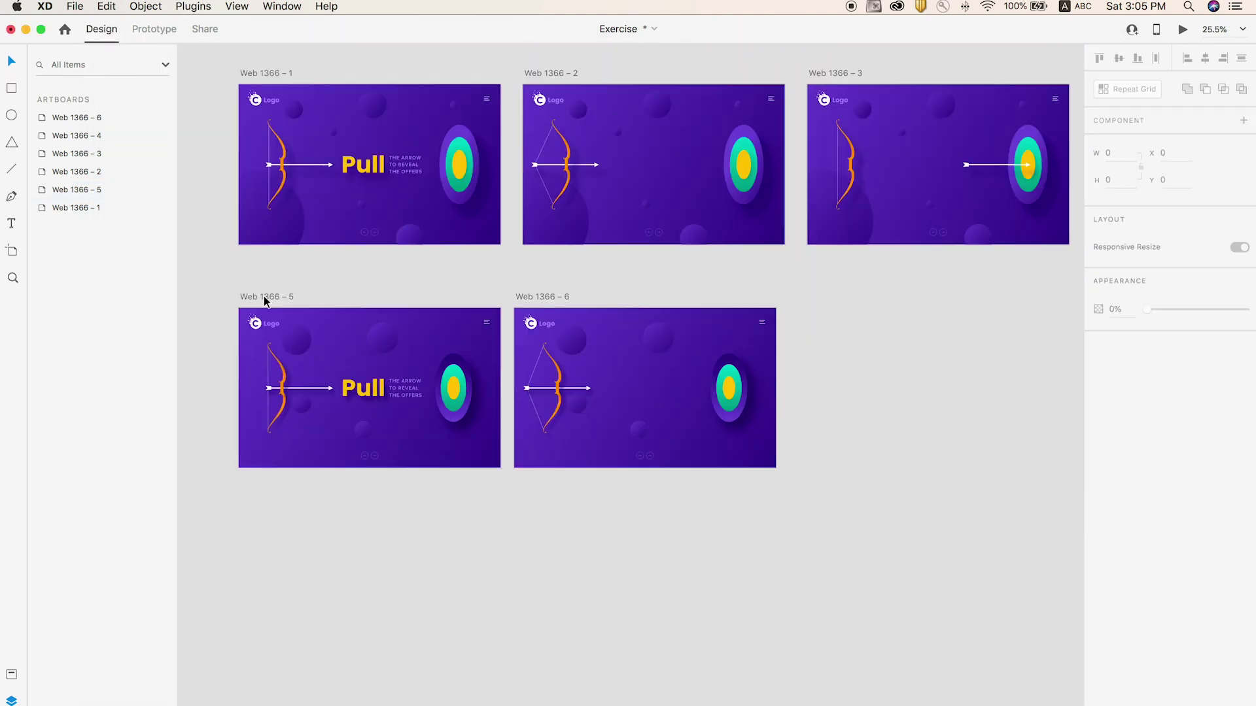
left_click(259, 297)
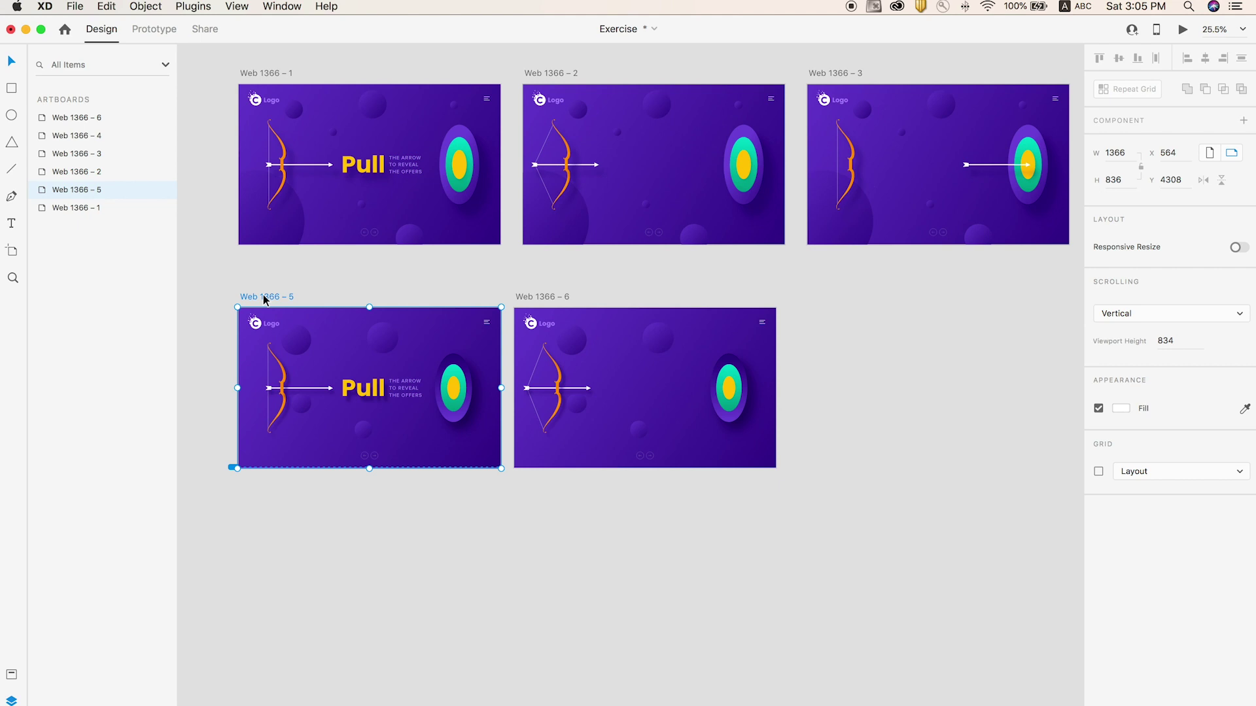
key("super+d")
left_click(848, 591)
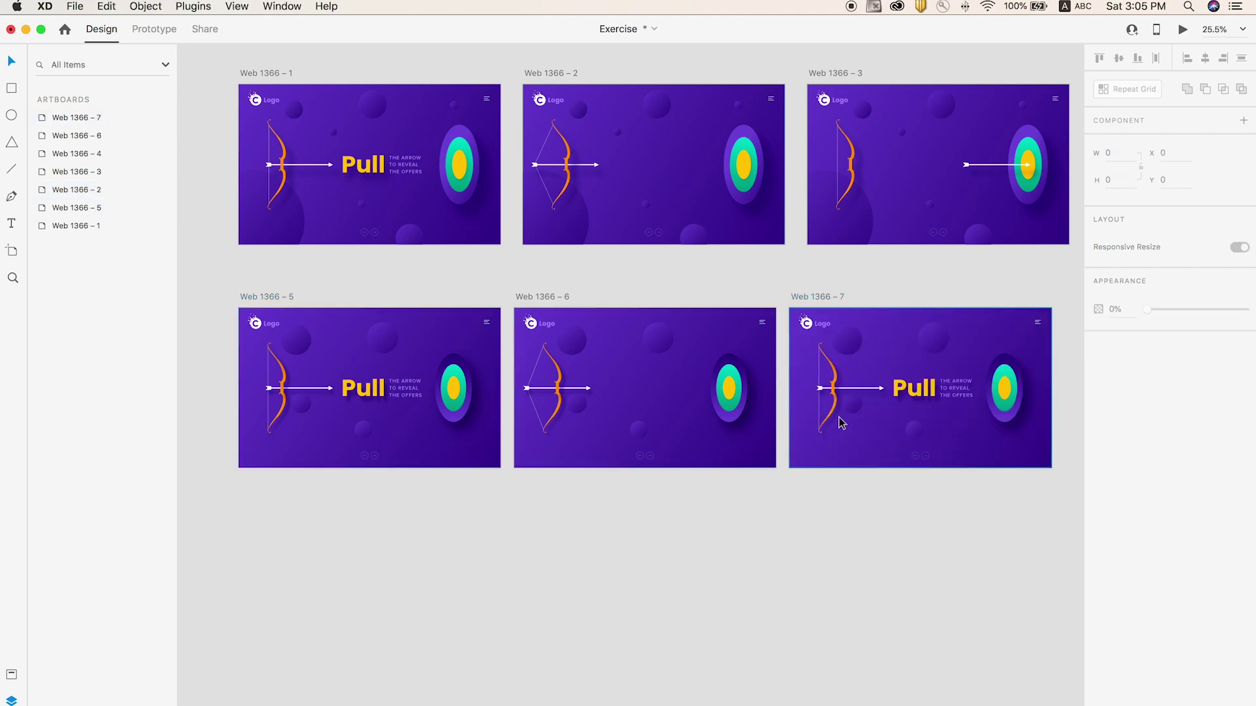
scroll(847, 418, "right", 5)
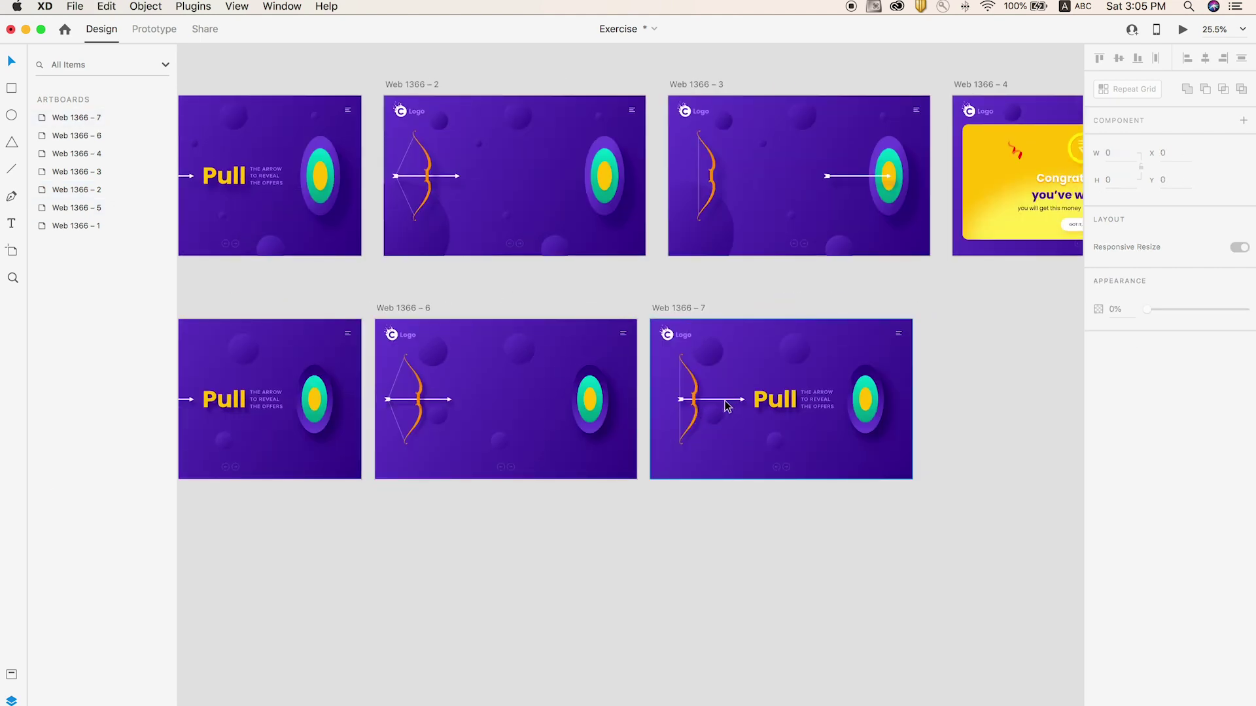
Delete the "Pull" heading, its shadow copy and the tagline from the Web 1366 – 7 artboard
left_click(725, 407)
left_click(729, 400)
left_click(777, 407)
left_click(827, 406, "shift")
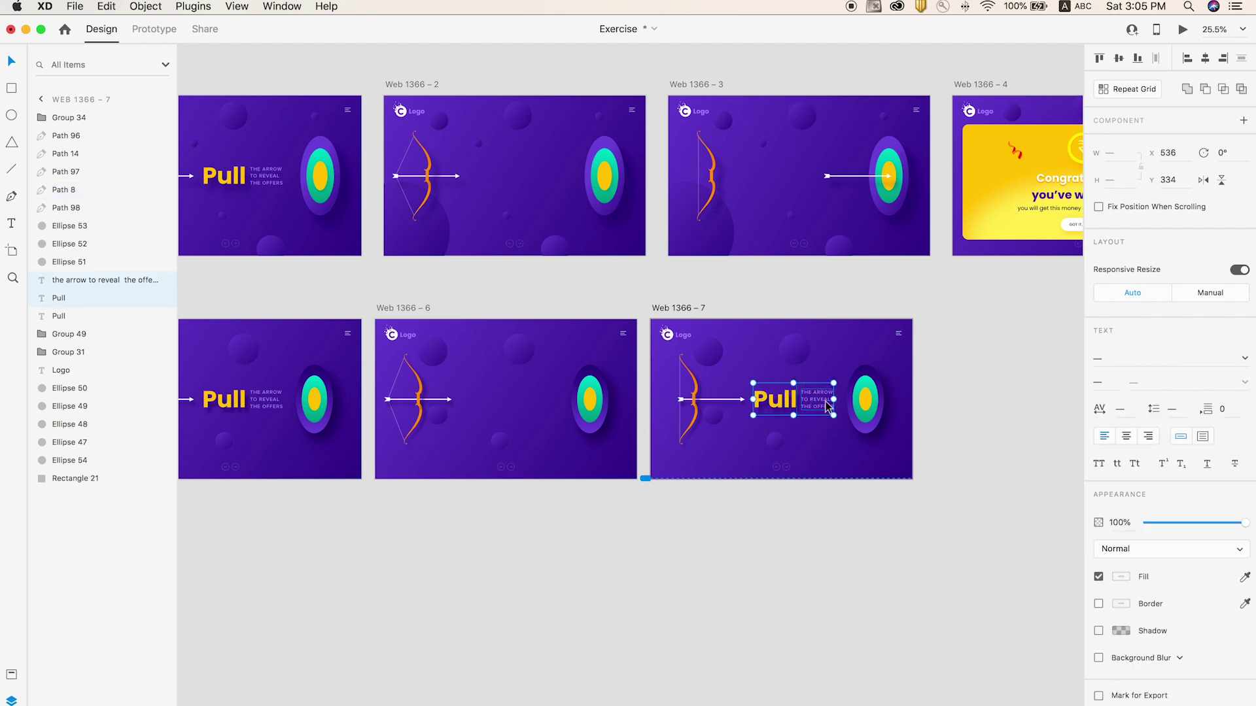
key("BackSpace")
left_click(790, 411)
key("BackSpace")
scroll(790, 411, "right", 1)
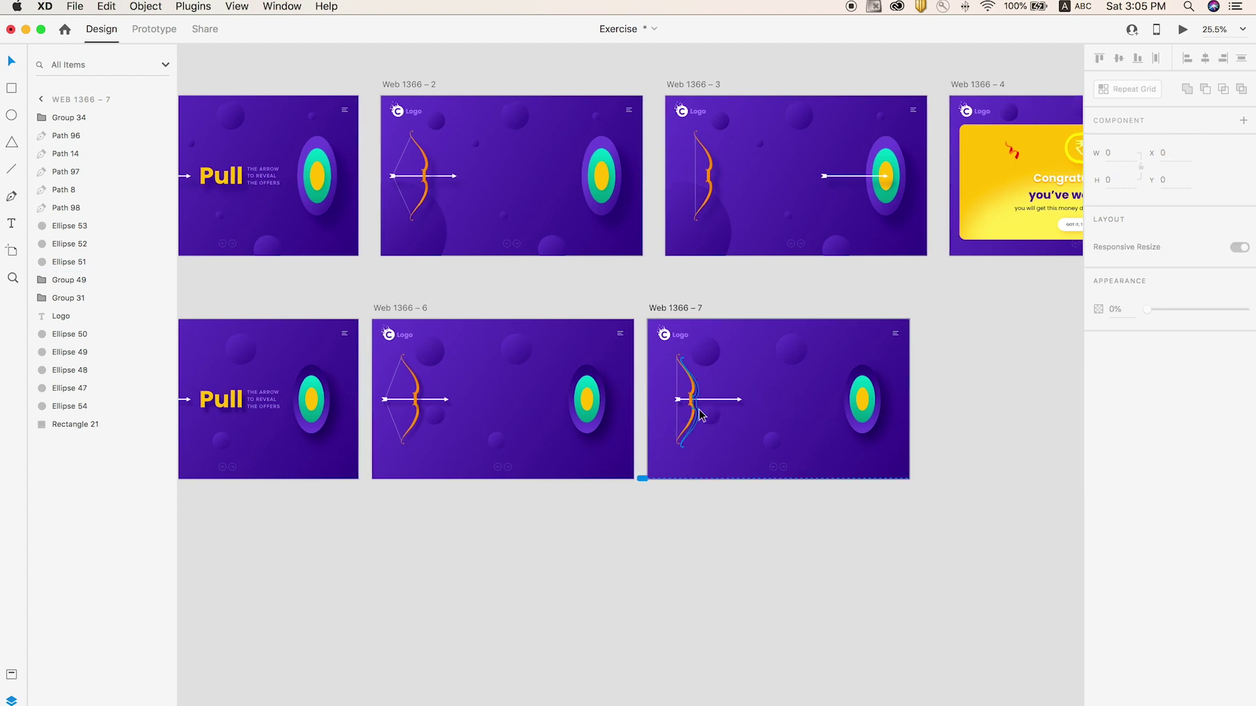
Move the arrow and its shadow on Web 1366 – 7 across so that its tip hits the target's yellow centre
left_click(720, 403)
left_click(723, 400)
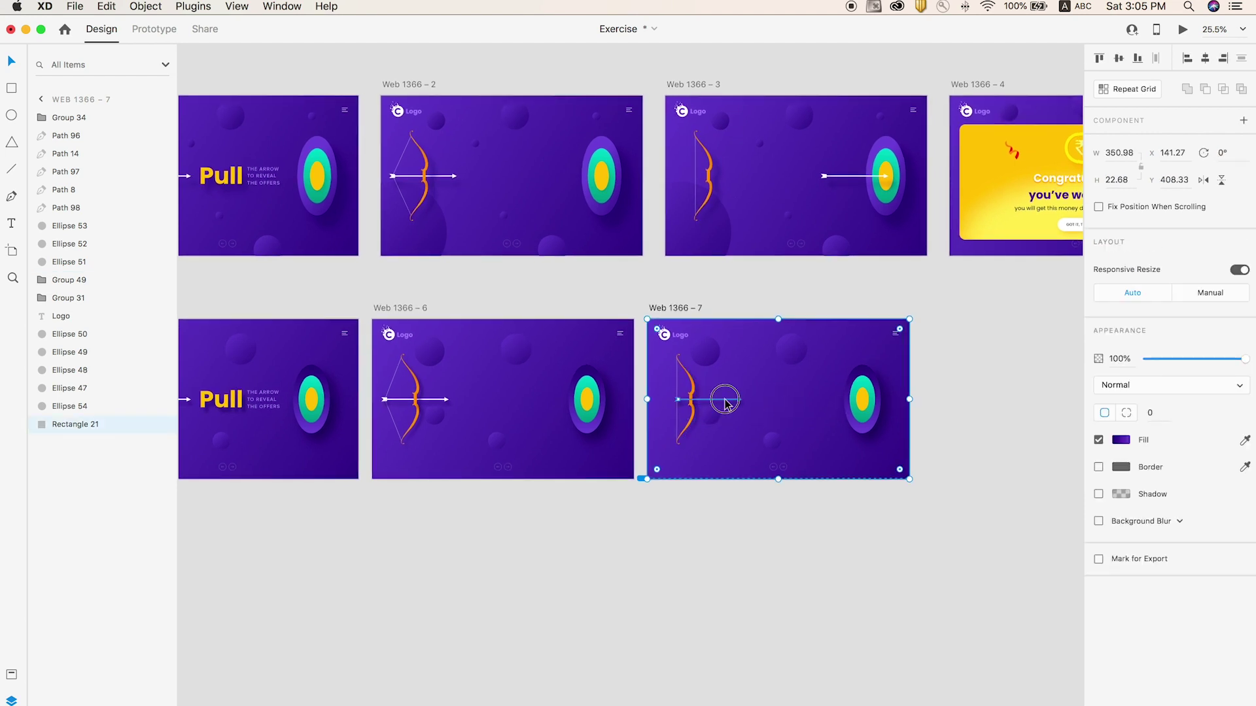
left_click(731, 403, "shift")
left_click_drag(731, 403, 859, 409)
left_click(979, 426)
Switch to prototype mode and check the interaction set on the arrow of Web 1366 – 5
key("super+0")
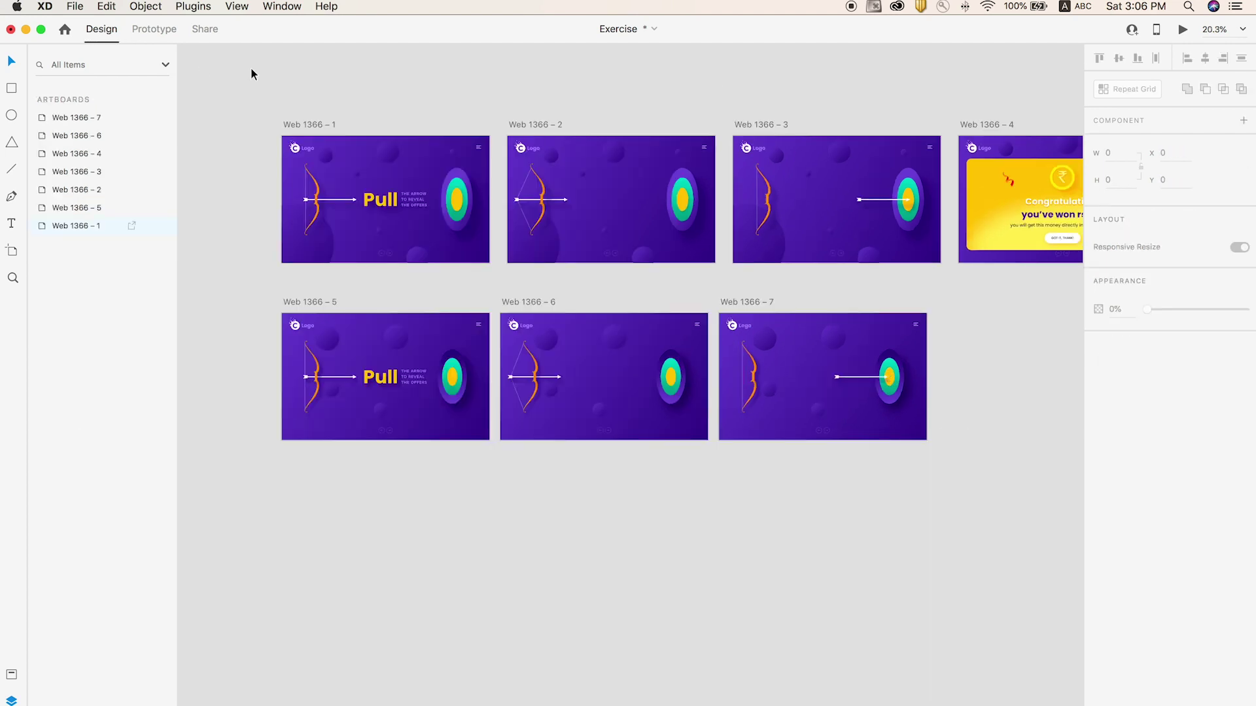
left_click(154, 32)
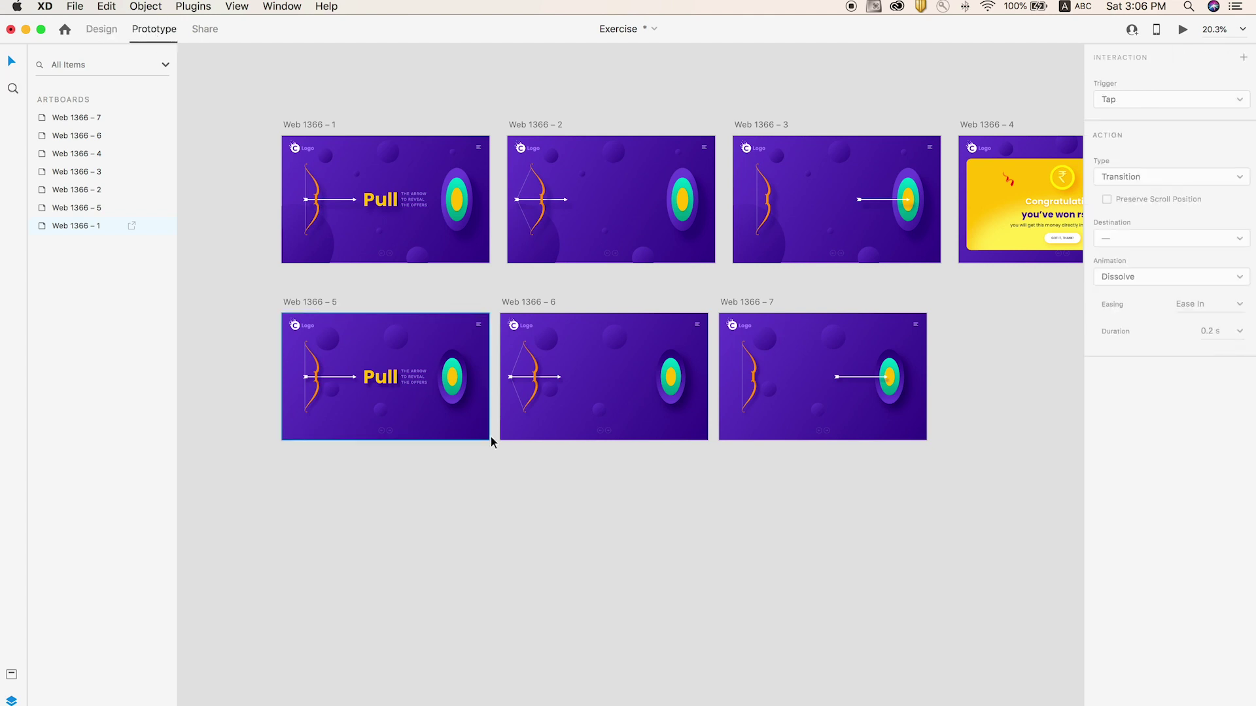
left_click(344, 384)
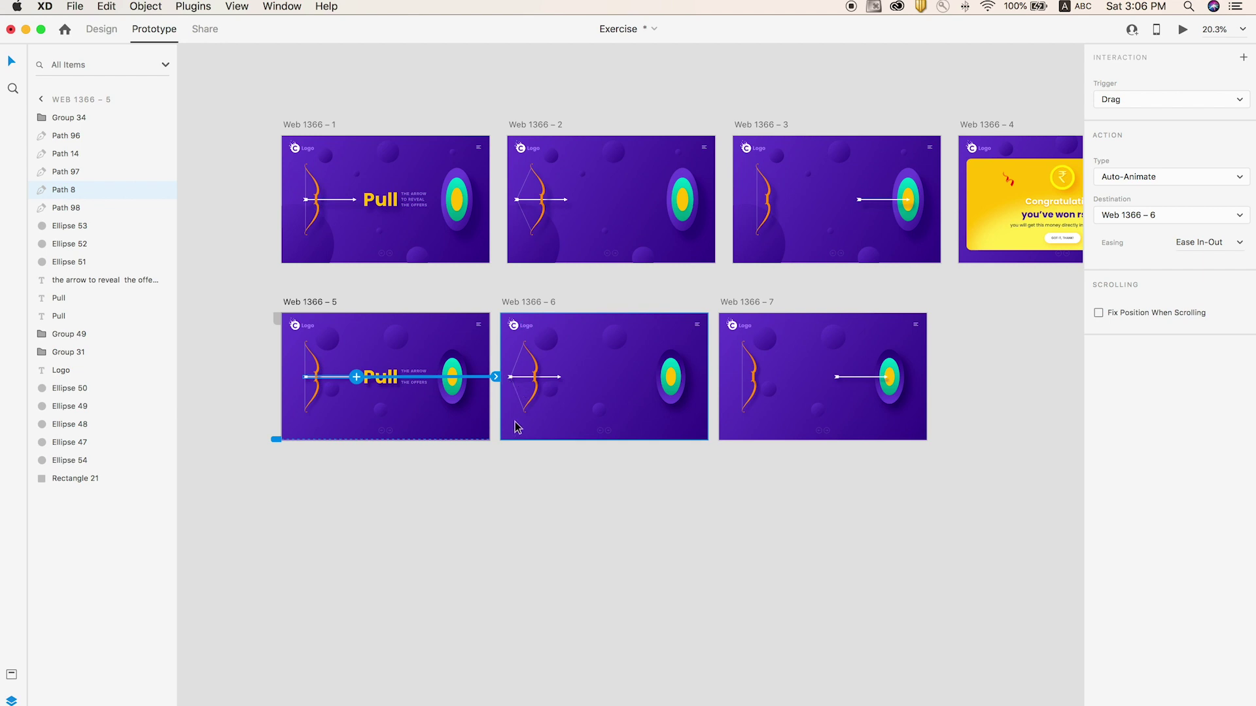
left_click(651, 484)
Link the Web 1366 – 6 artboard to Web 1366 – 7 with an Auto-Animate action and a Time trigger
key("z")
left_click_drag(494, 310, 950, 460)
key("v")
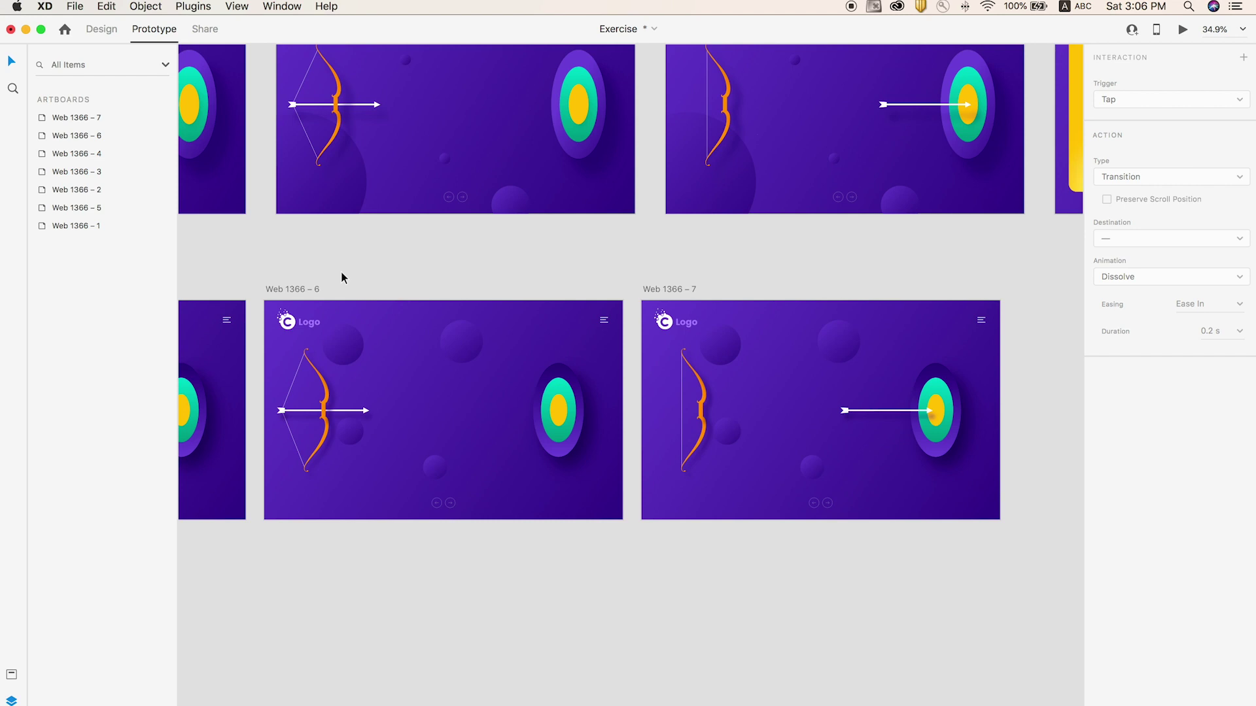
left_click(309, 290)
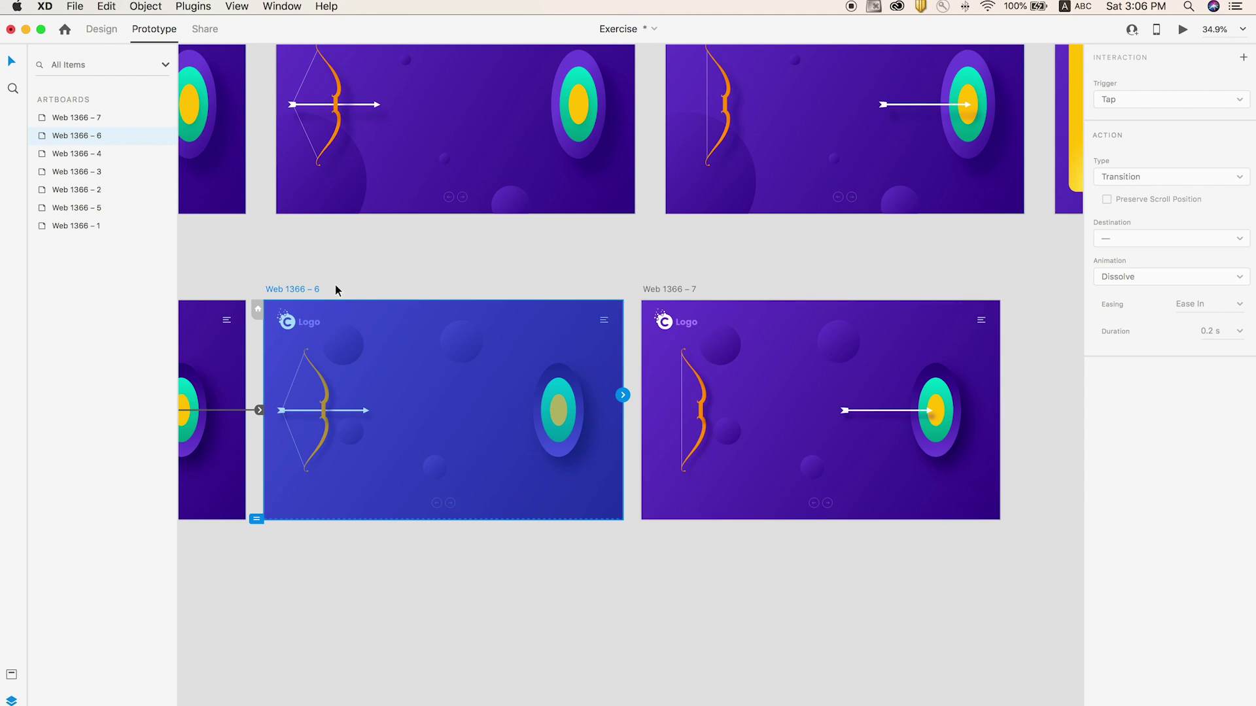
left_click_drag(623, 395, 762, 387)
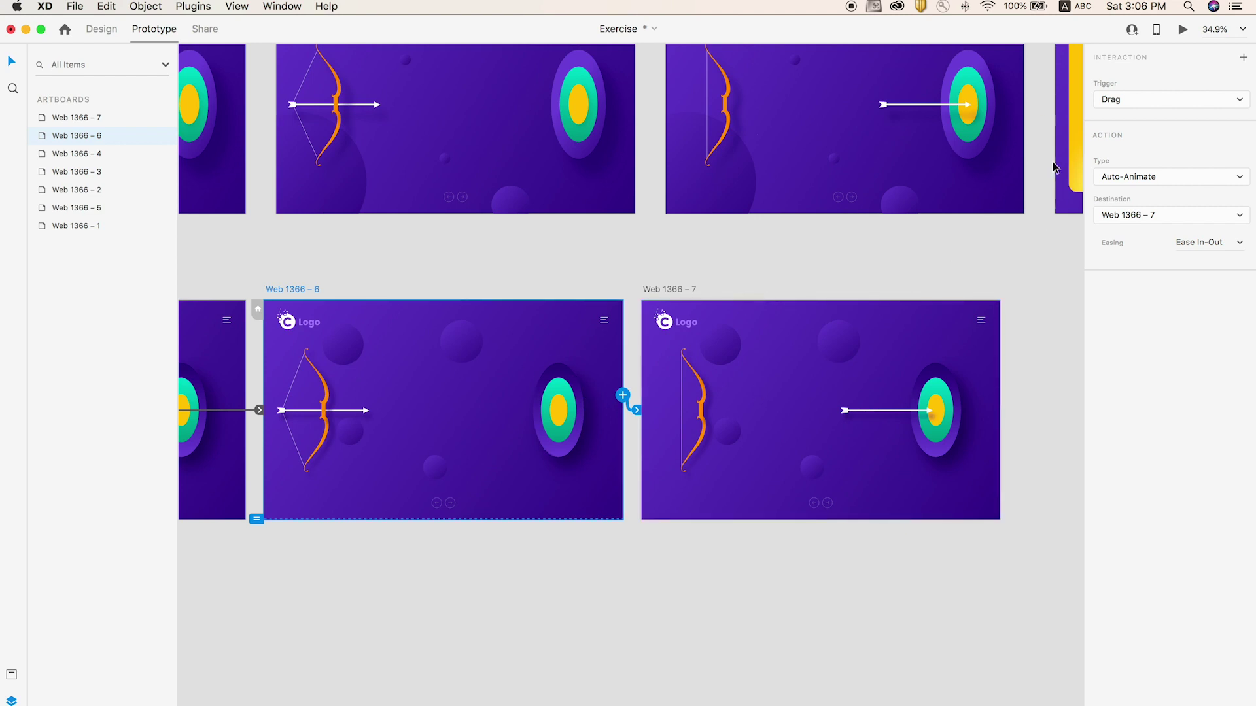
left_click(1148, 99)
left_click(1146, 110)
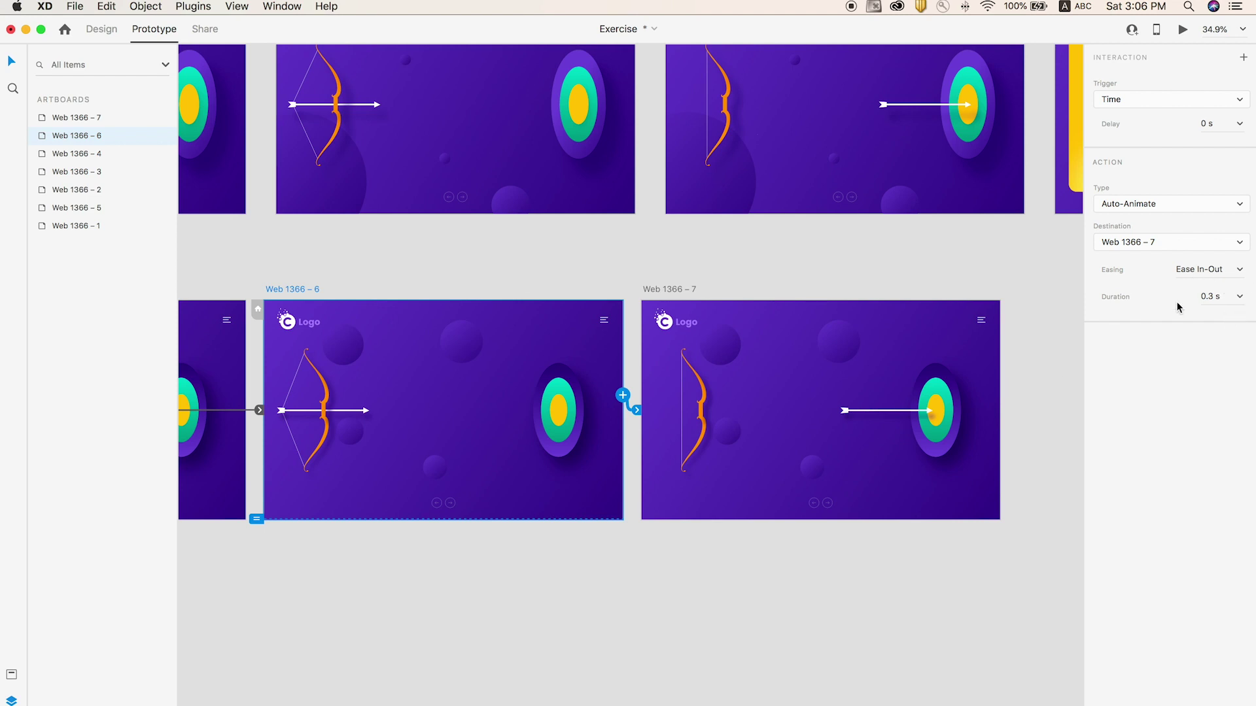
left_click(560, 264)
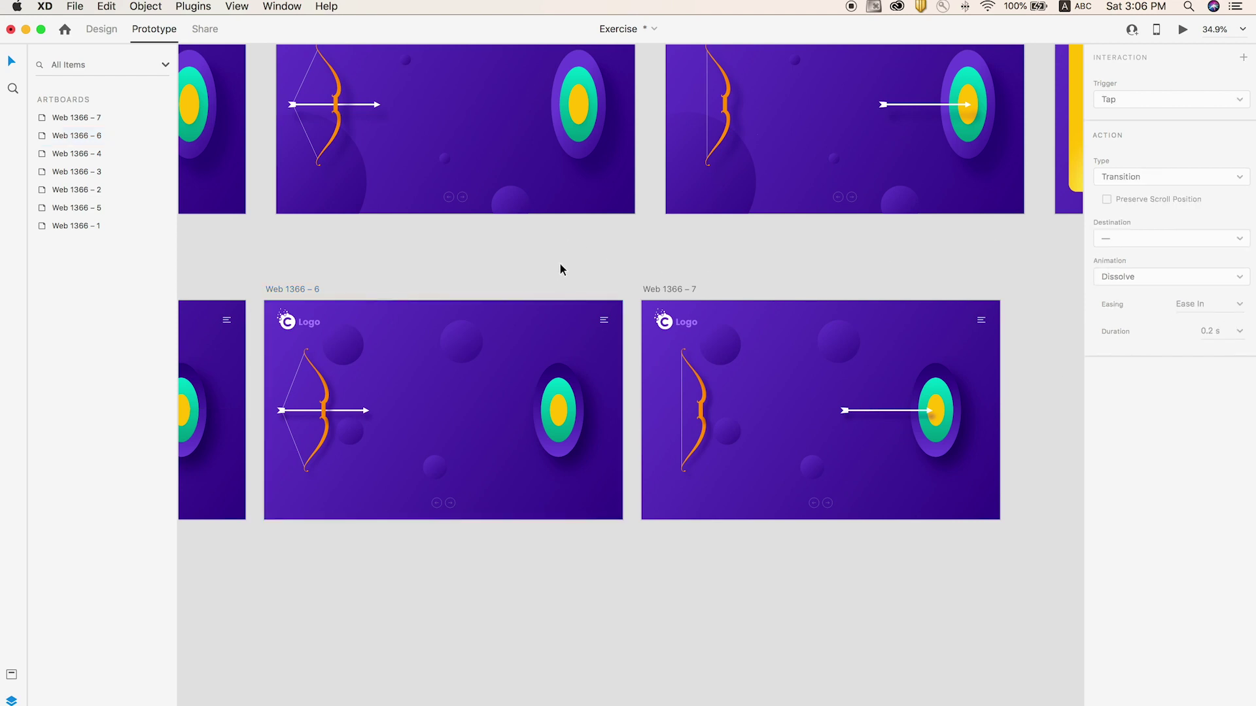
Preview Web 1366 – 5, pull the arrow to check its release into the target and close the preview
left_click_drag(533, 266, 601, 257)
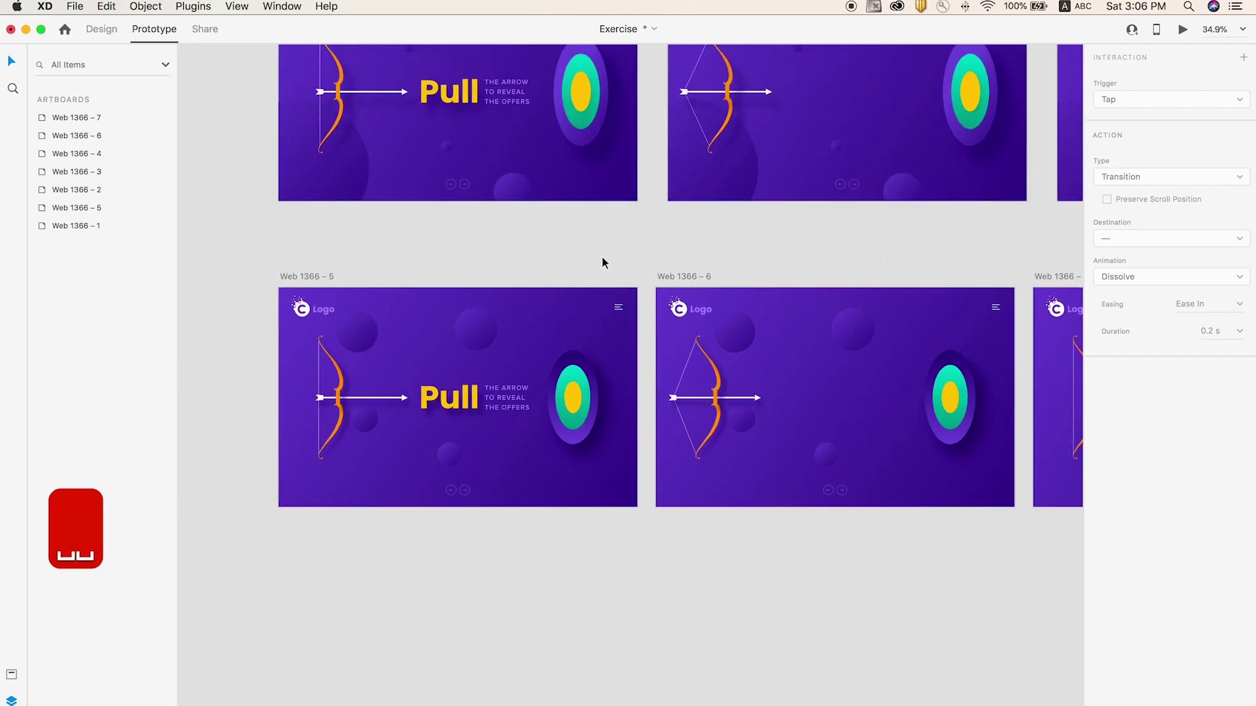
left_click(295, 277)
key("super+Return")
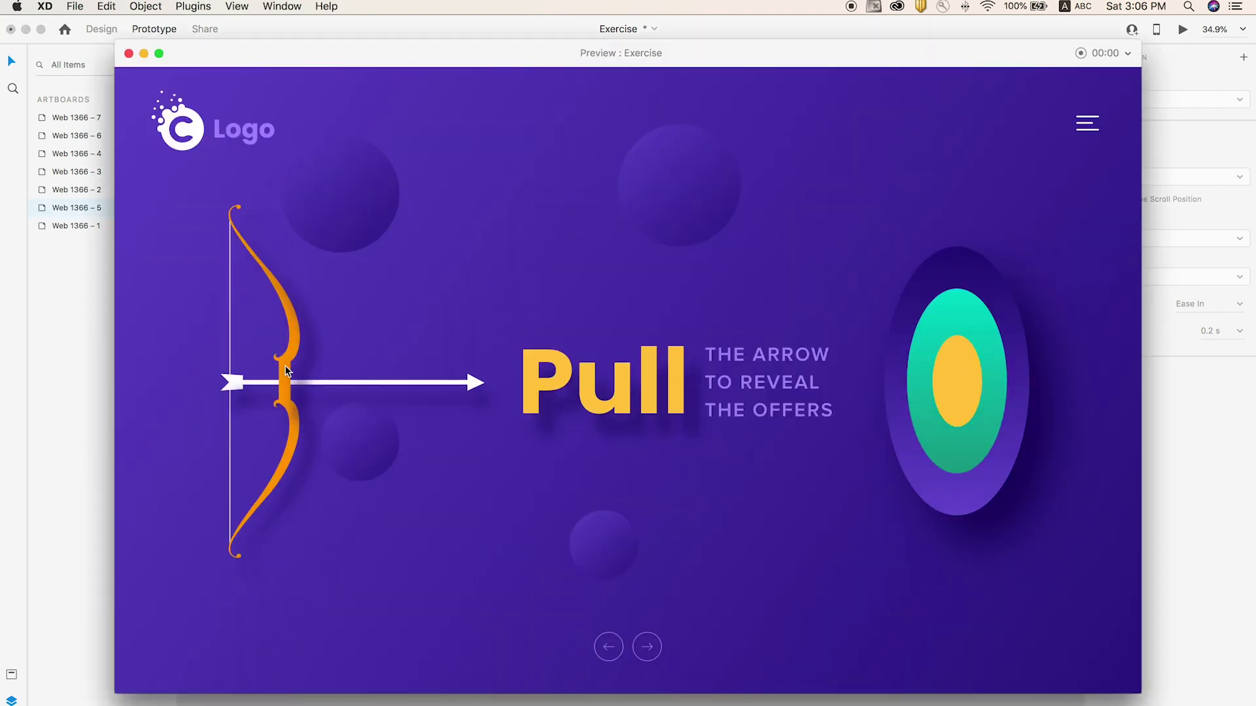
left_click_drag(240, 387, 135, 390)
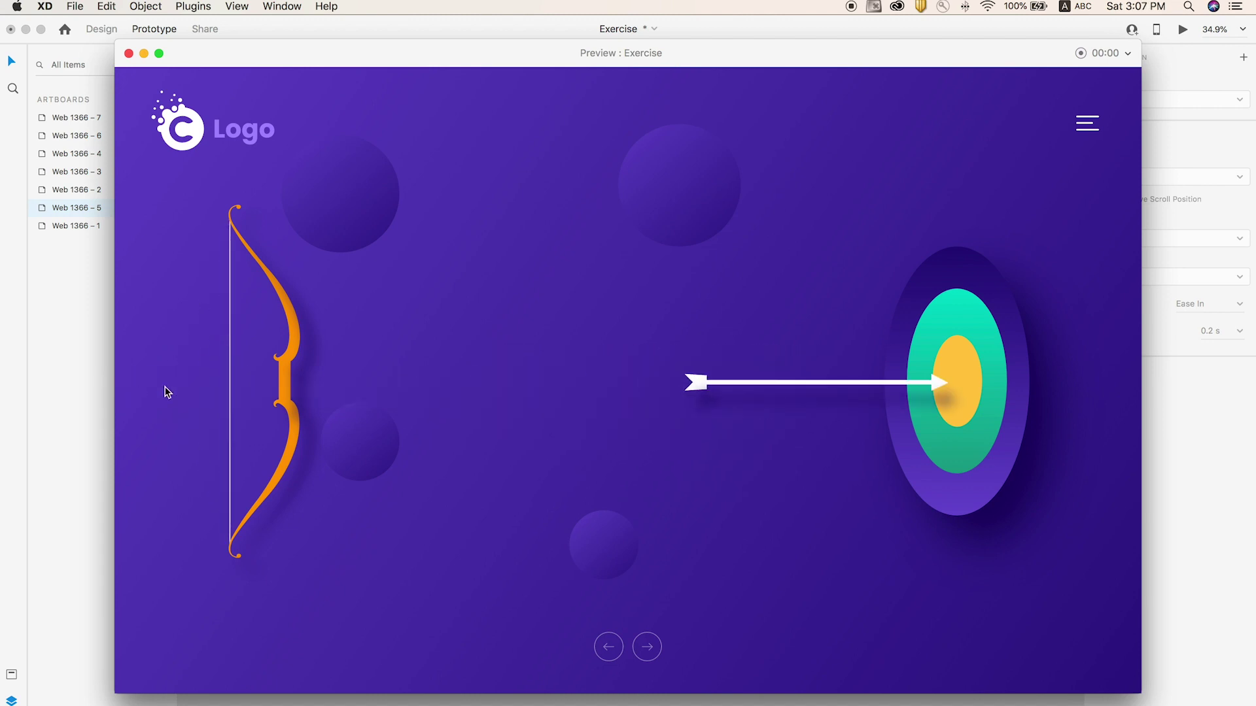
left_click(128, 53)
left_click(630, 583)
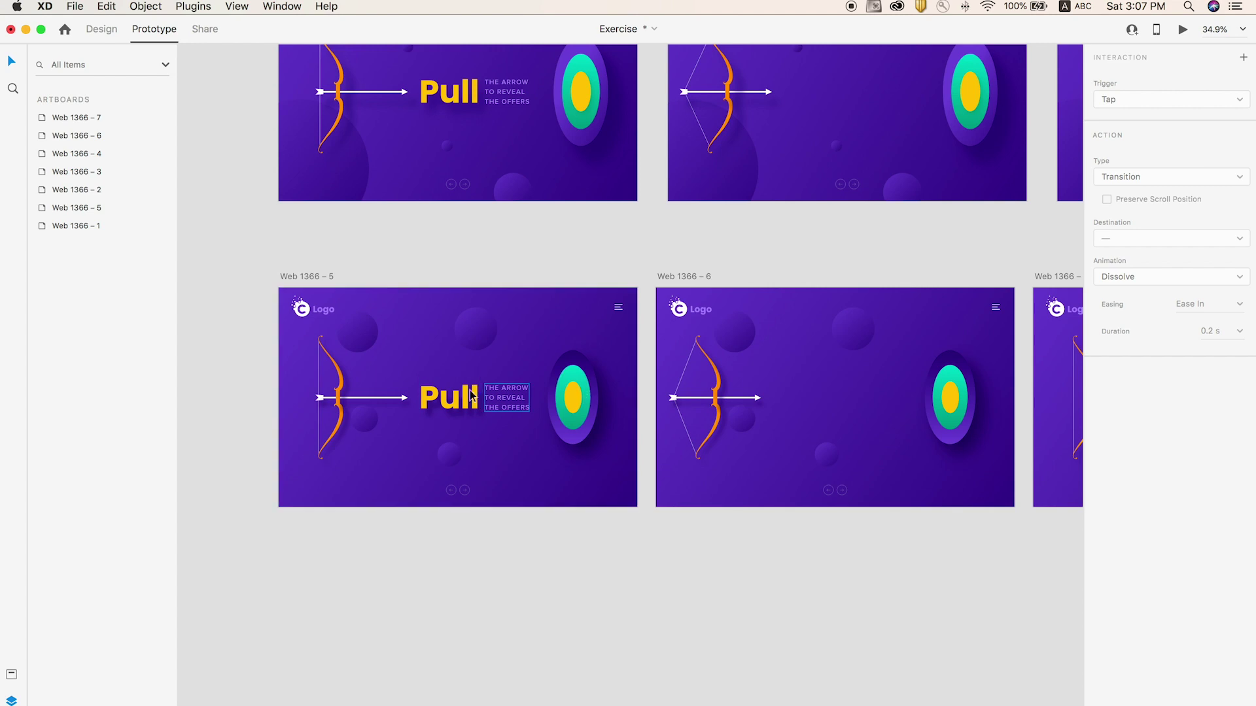
Set the duration of the Web 1366 – 6 to Web 1366 – 7 transition to 0.2 s
key("space")
left_click_drag(877, 443, 683, 446)
left_click(508, 278)
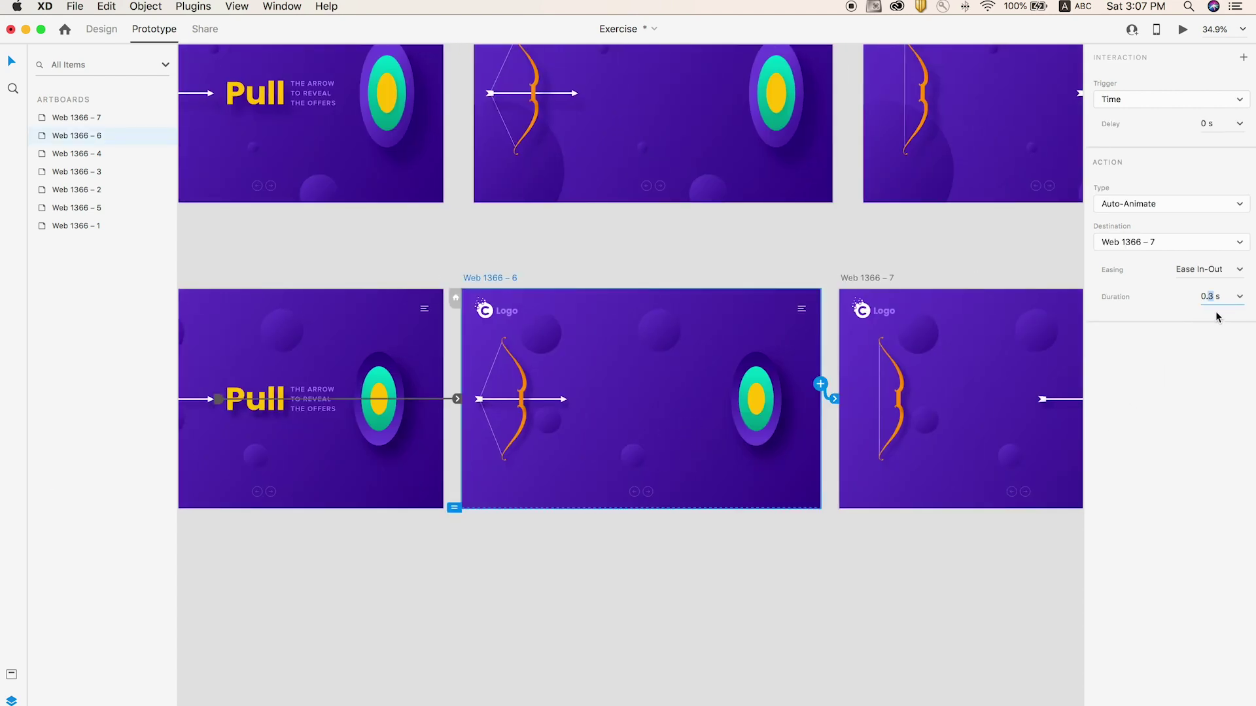
type("2")
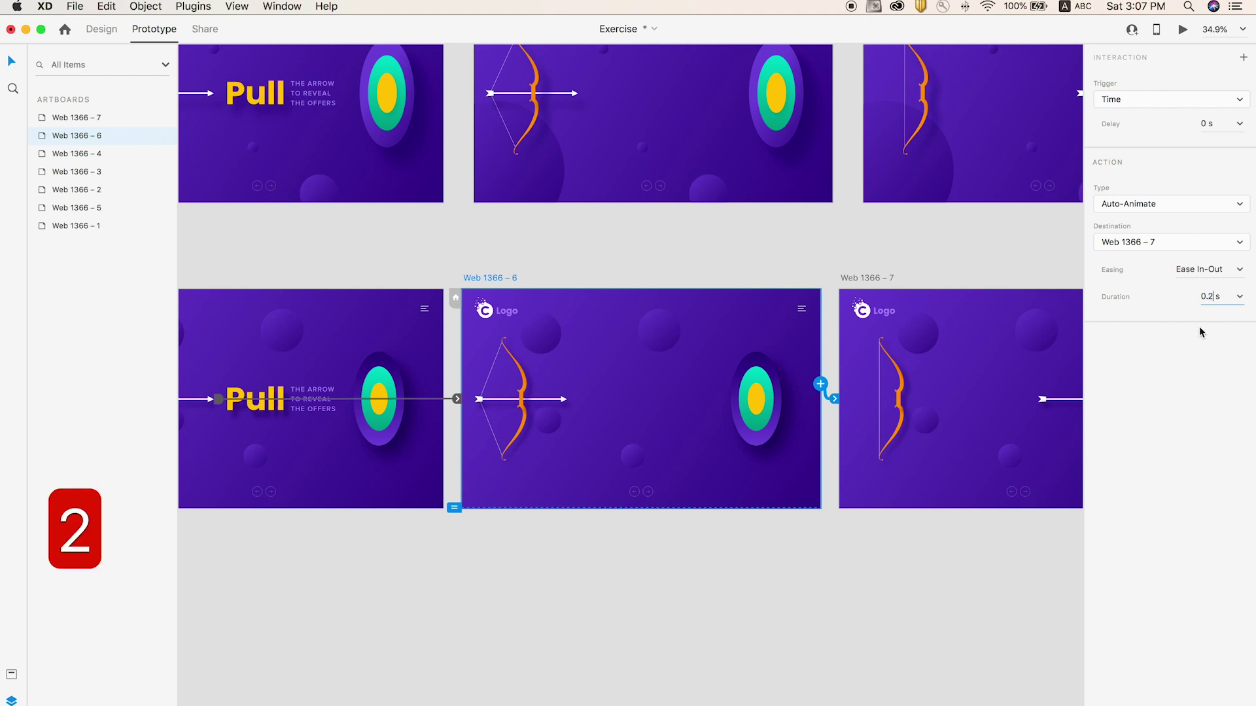
left_click(465, 282)
Preview Web 1366 – 5 with the shortened transition, pull the arrow and close the preview
scroll(465, 280, "down", 3)
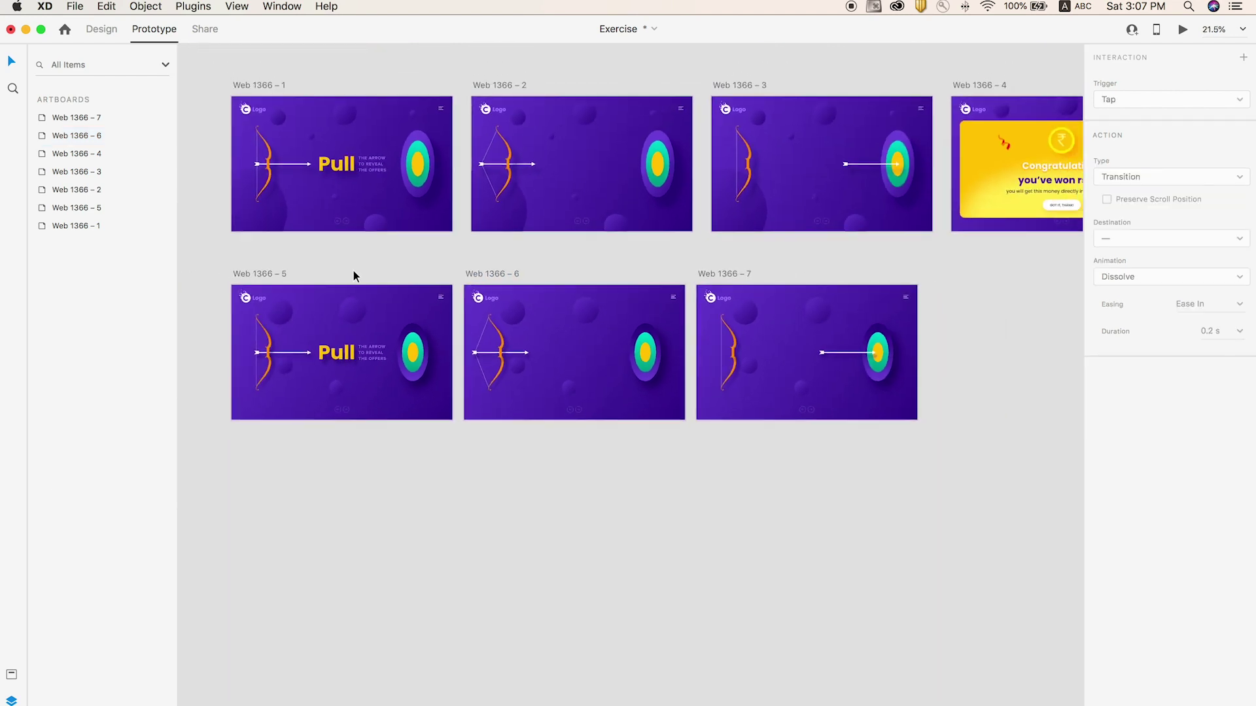
left_click(282, 272)
key("super+Return")
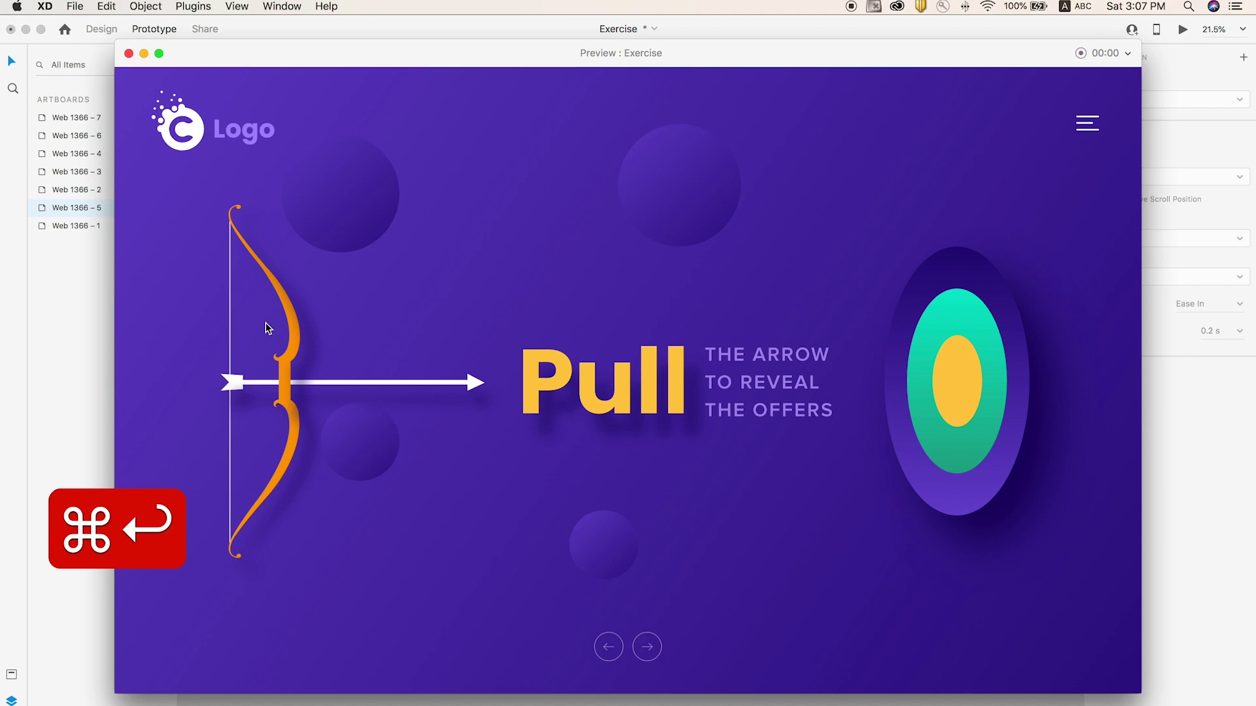
left_click_drag(250, 391, 147, 385)
key("super+w")
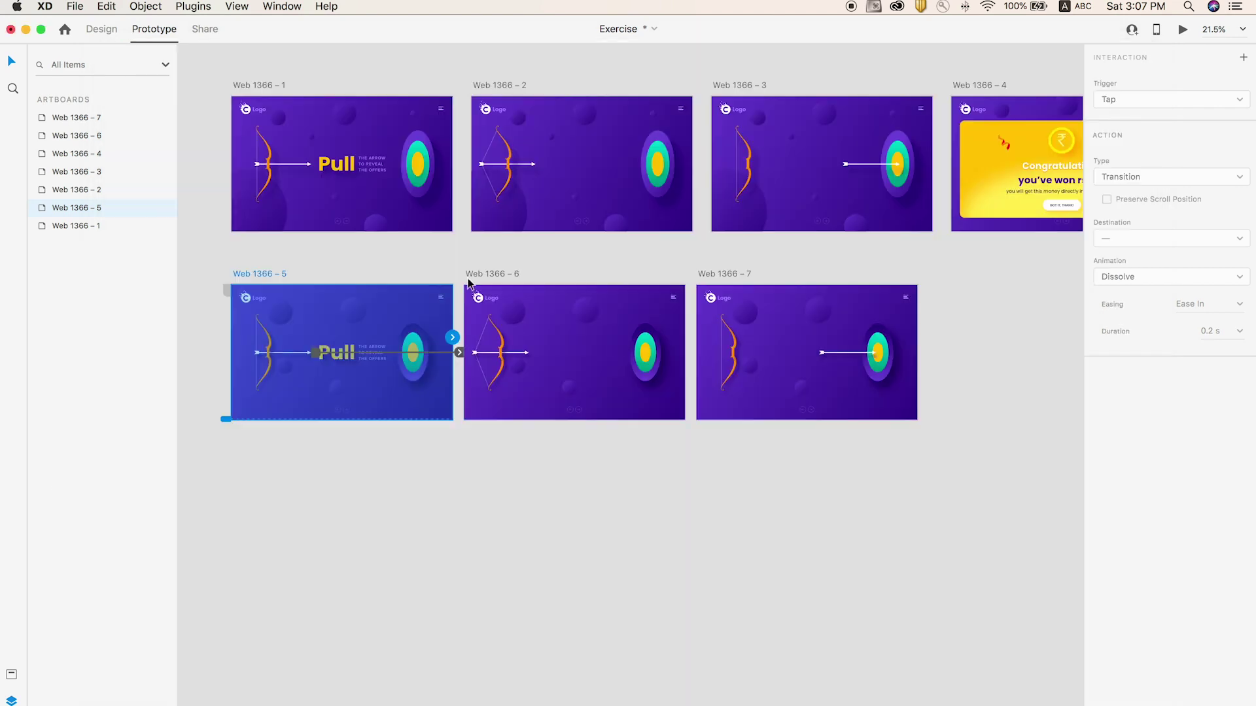
left_click(529, 476)
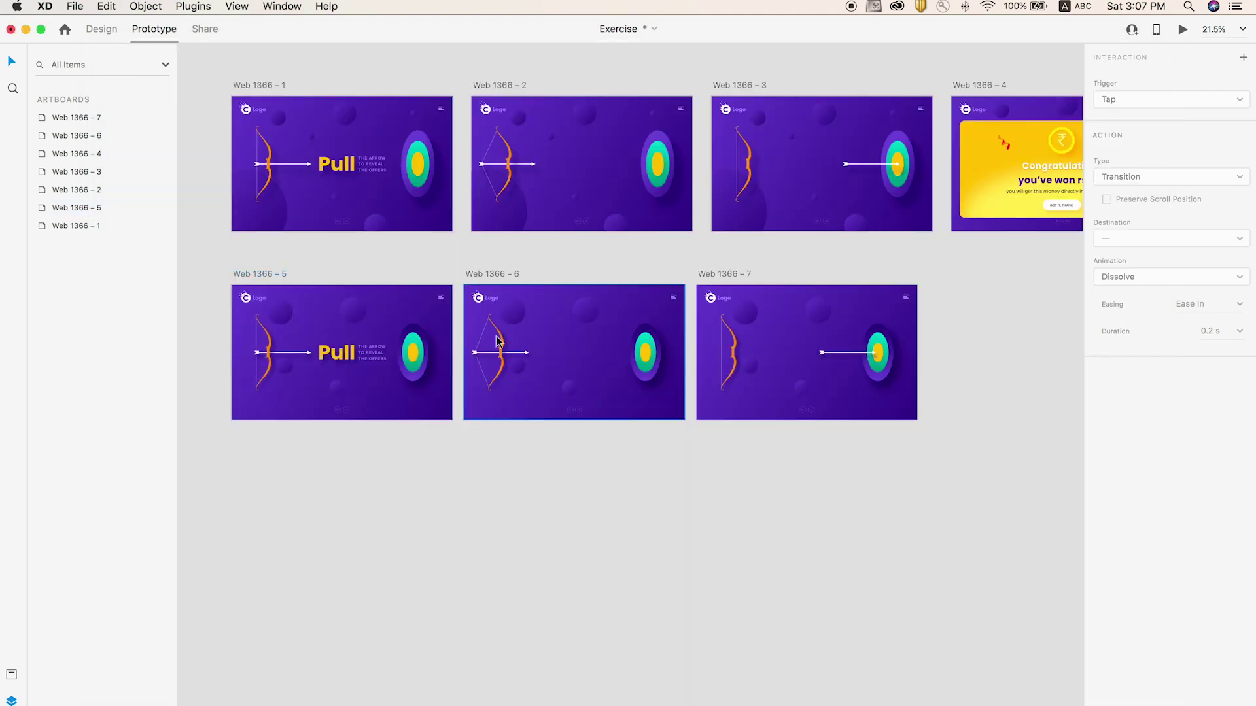
Set the easing of the Web 1366 – 6 transition to Bounce
left_click(489, 274)
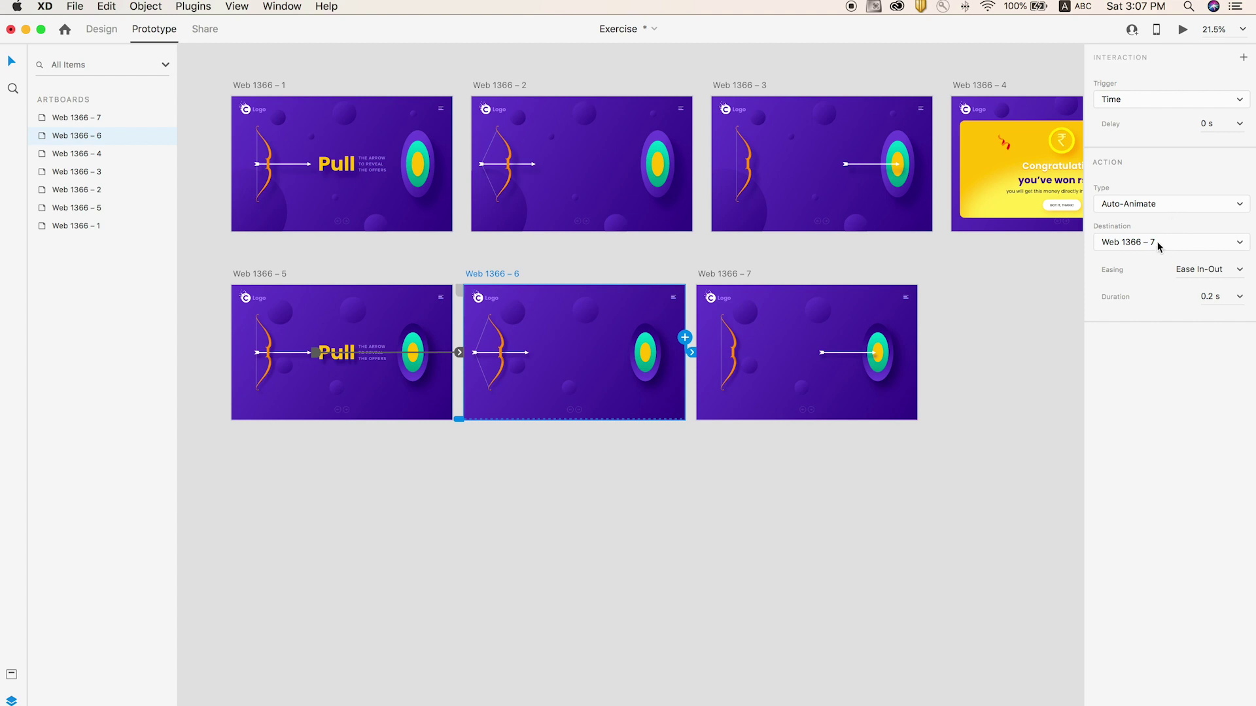
left_click(1240, 271)
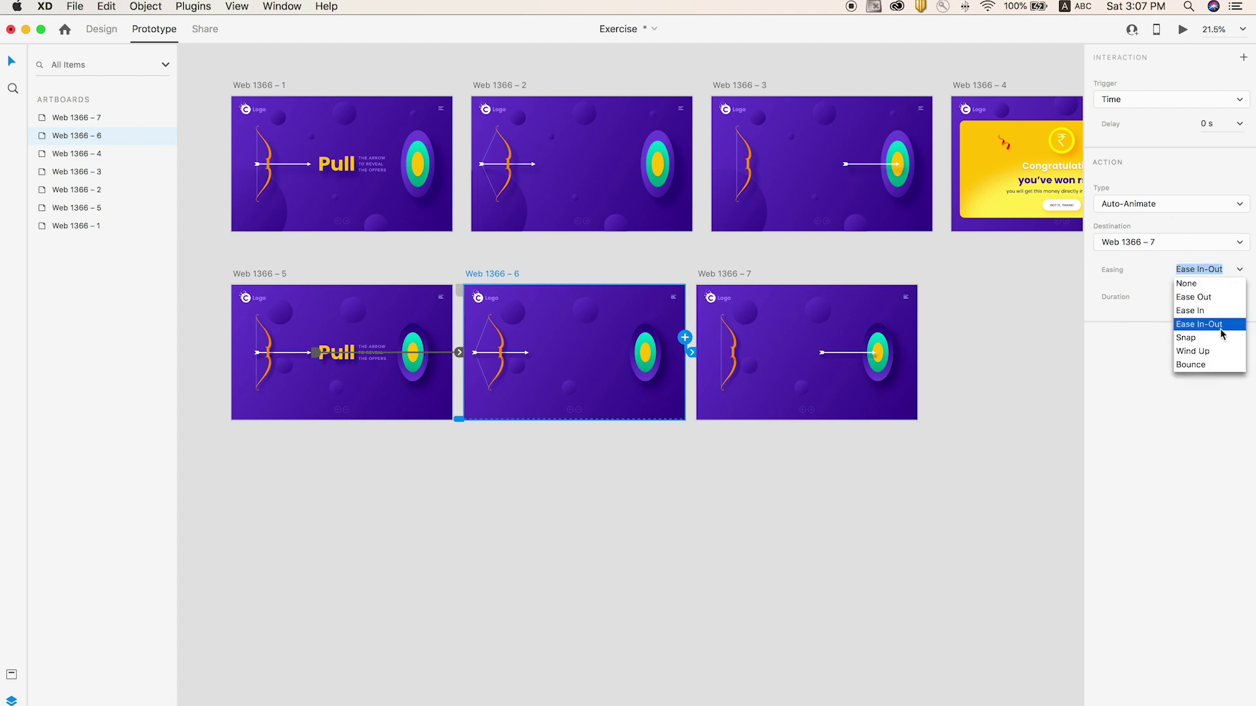
left_click(1199, 365)
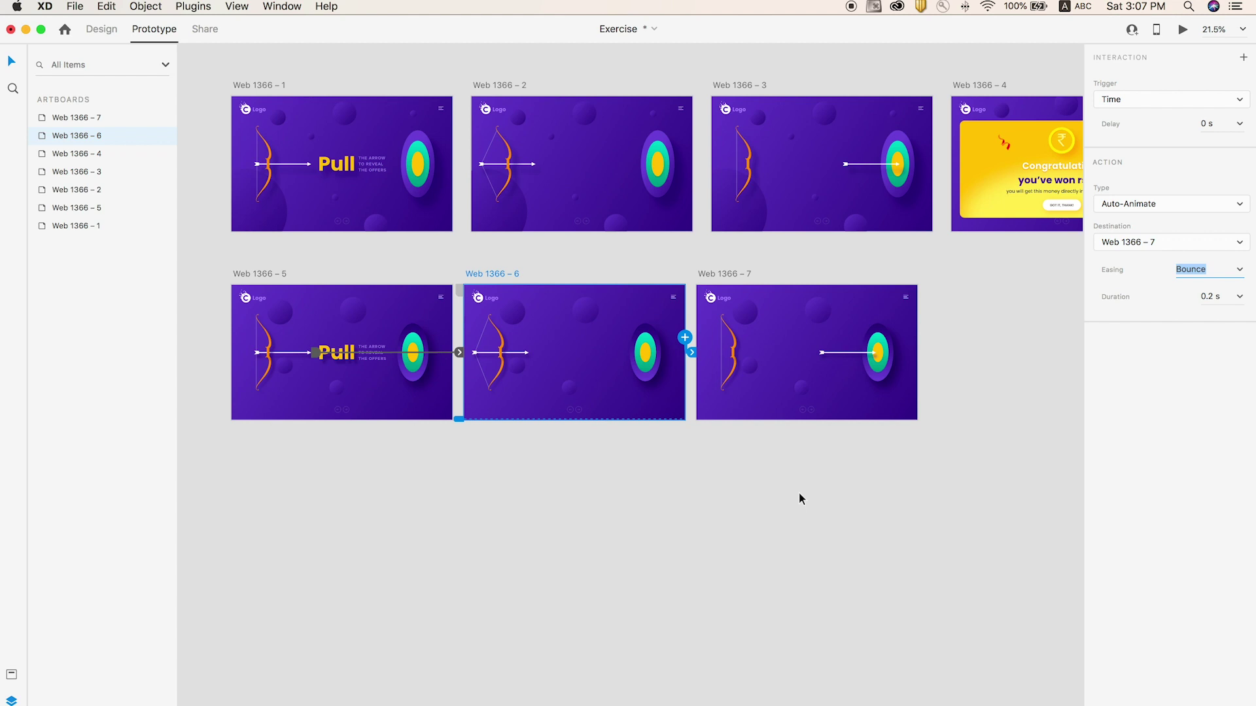
left_click(384, 300)
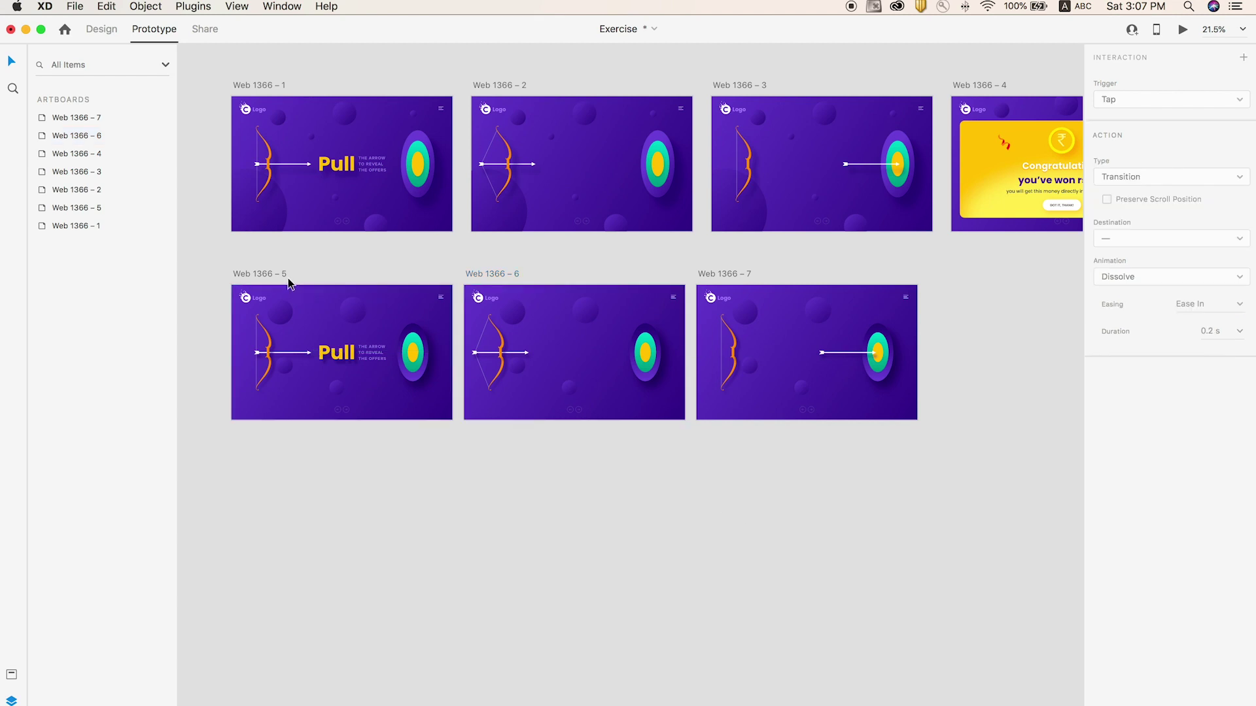
Preview the arrow's release from Web 1366 – 5 with Bounce easing, close the preview and review the transition settings of Web 1366 – 6
left_click(287, 277)
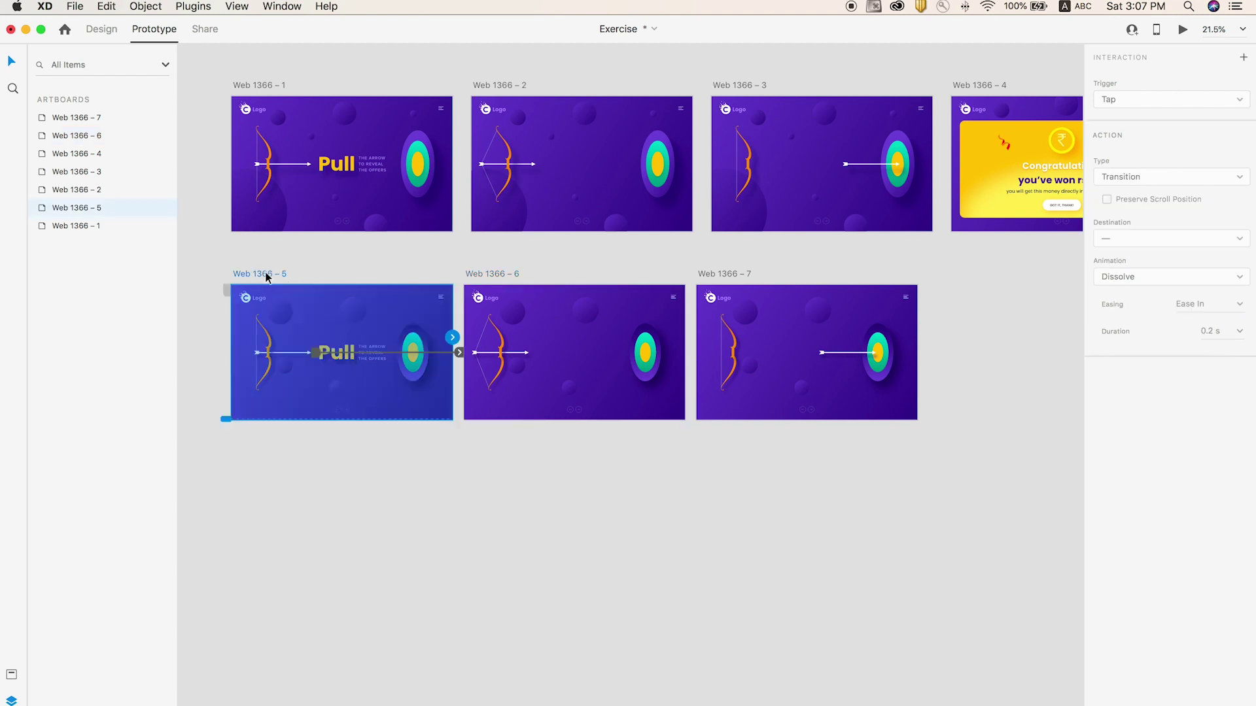
key("super+Return")
left_click_drag(275, 435, 41, 403)
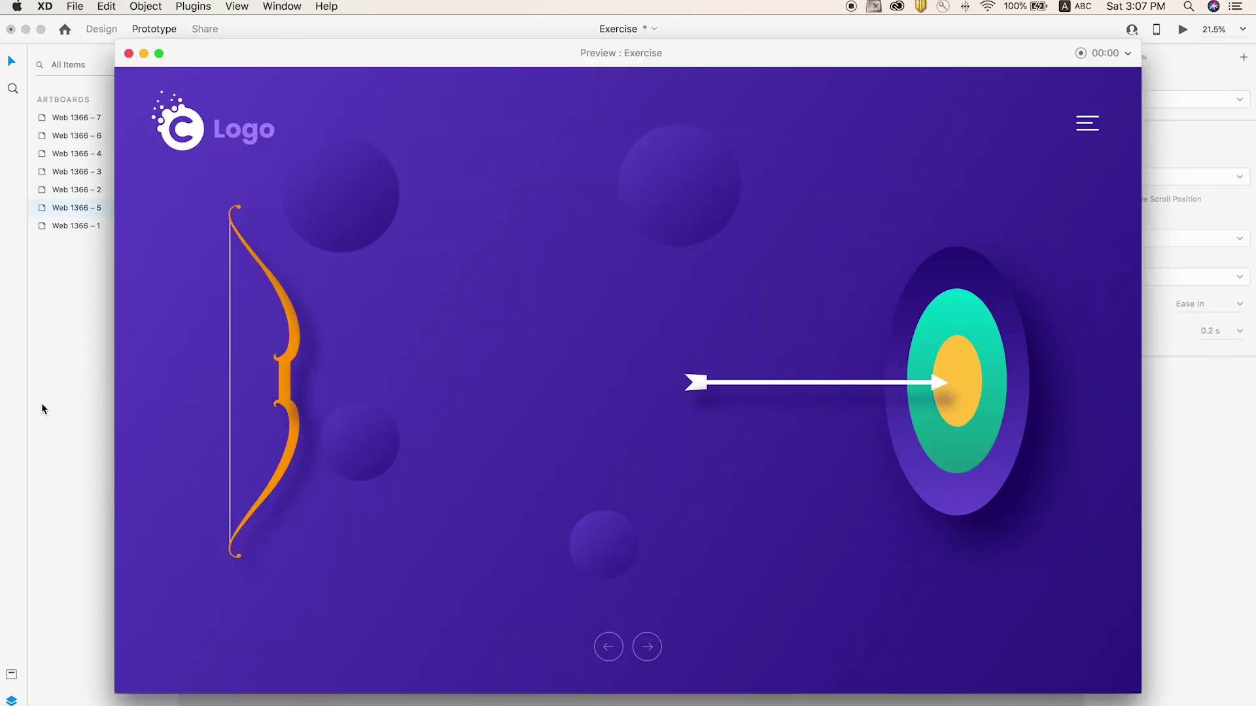
left_click(129, 53)
left_click(690, 584)
left_click(493, 276)
left_click(763, 460)
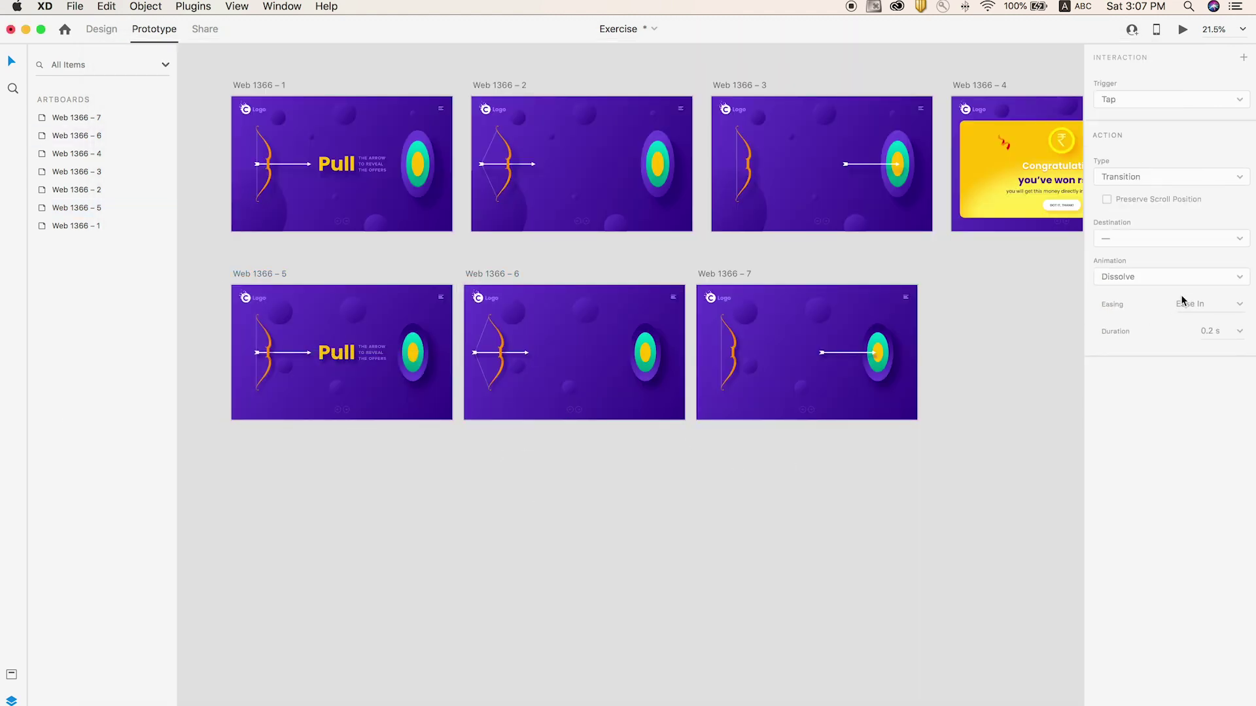
left_click(490, 272)
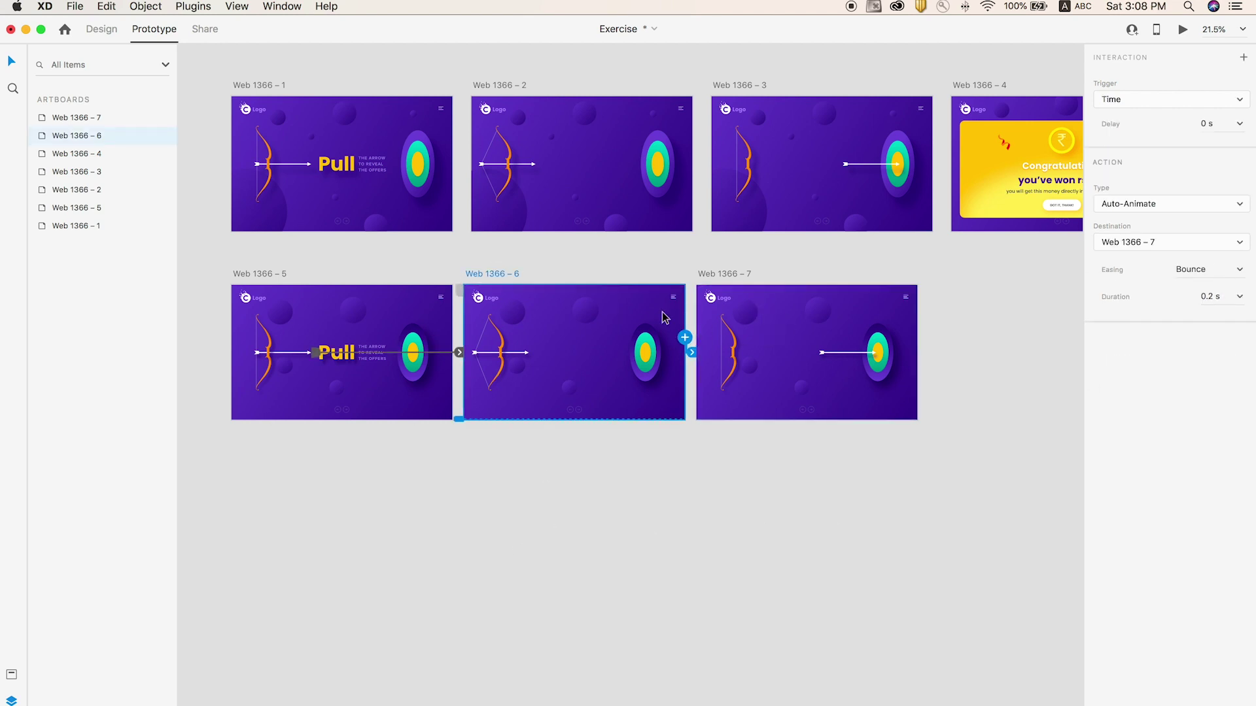
left_click(689, 505)
Return to design mode and duplicate the Web 1366 – 7 artboard as the fourth state of the sequence
scroll(798, 413, "right", 5)
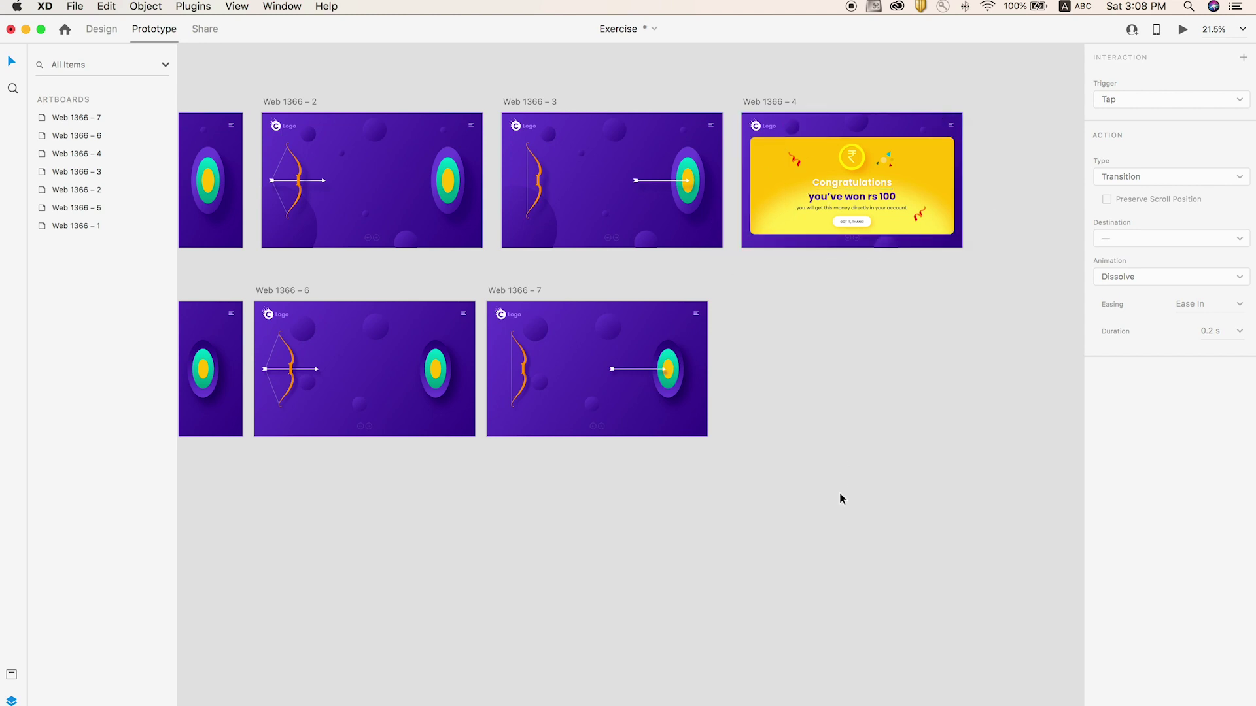
key("super+z")
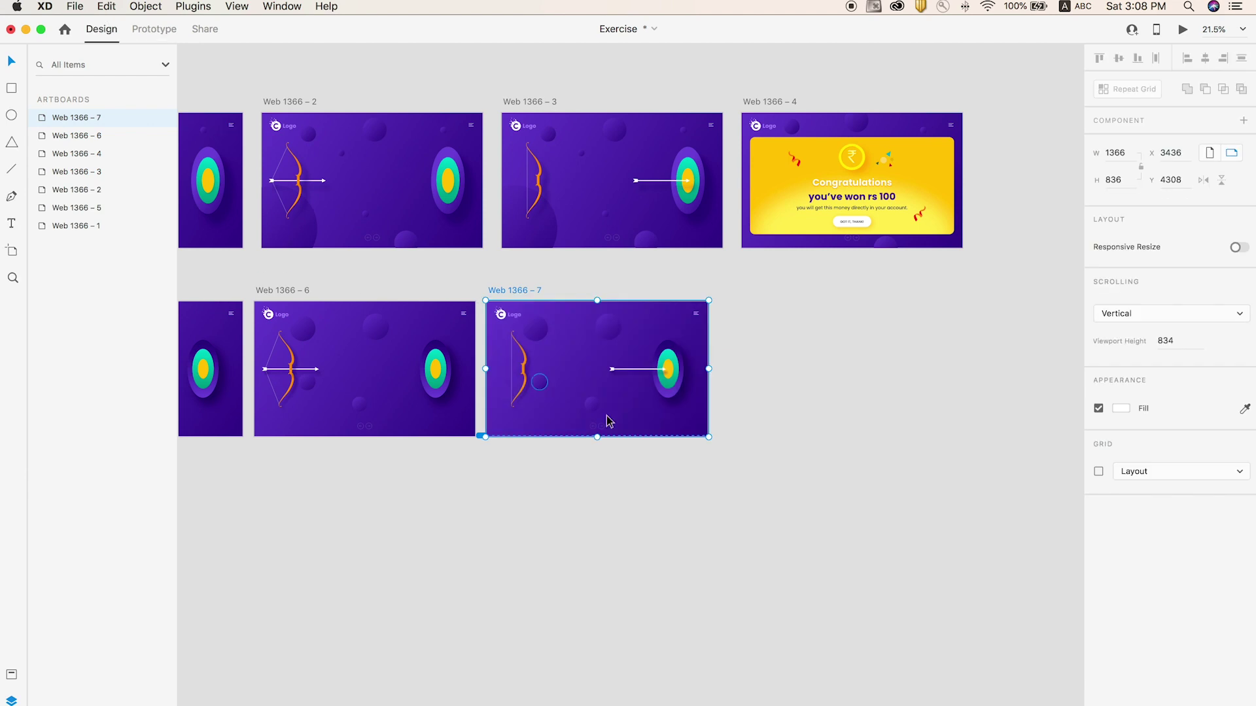
key("super+d")
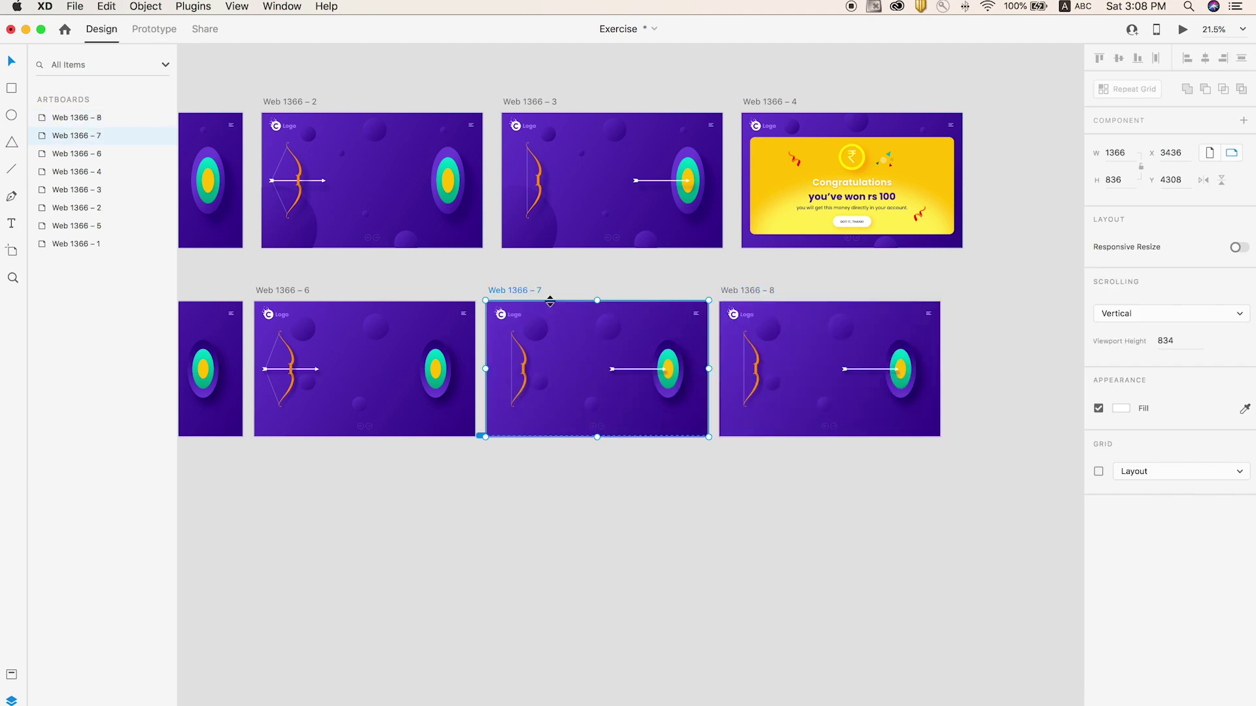
left_click(1019, 343)
left_click(901, 368)
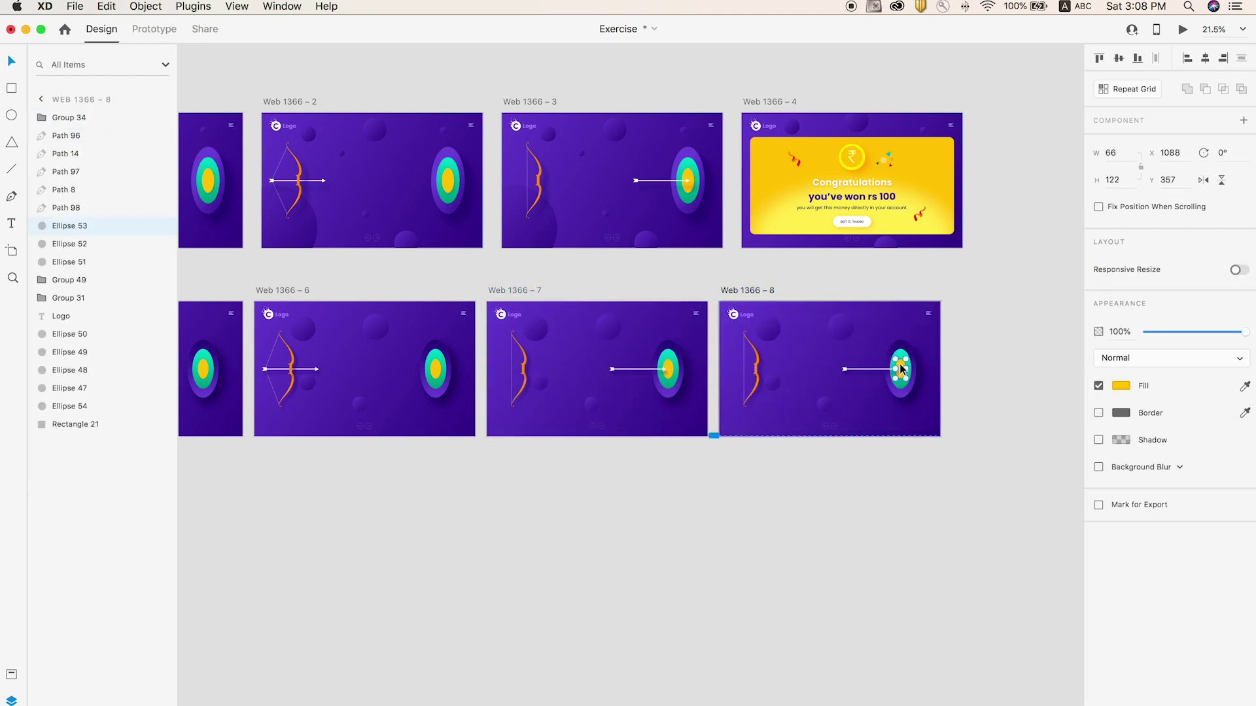
key("Escape")
Draw a rectangle of about 1210 × 545 across Web 1366 – 8 and round its corners to about 39
scroll(462, 476, "up", 3)
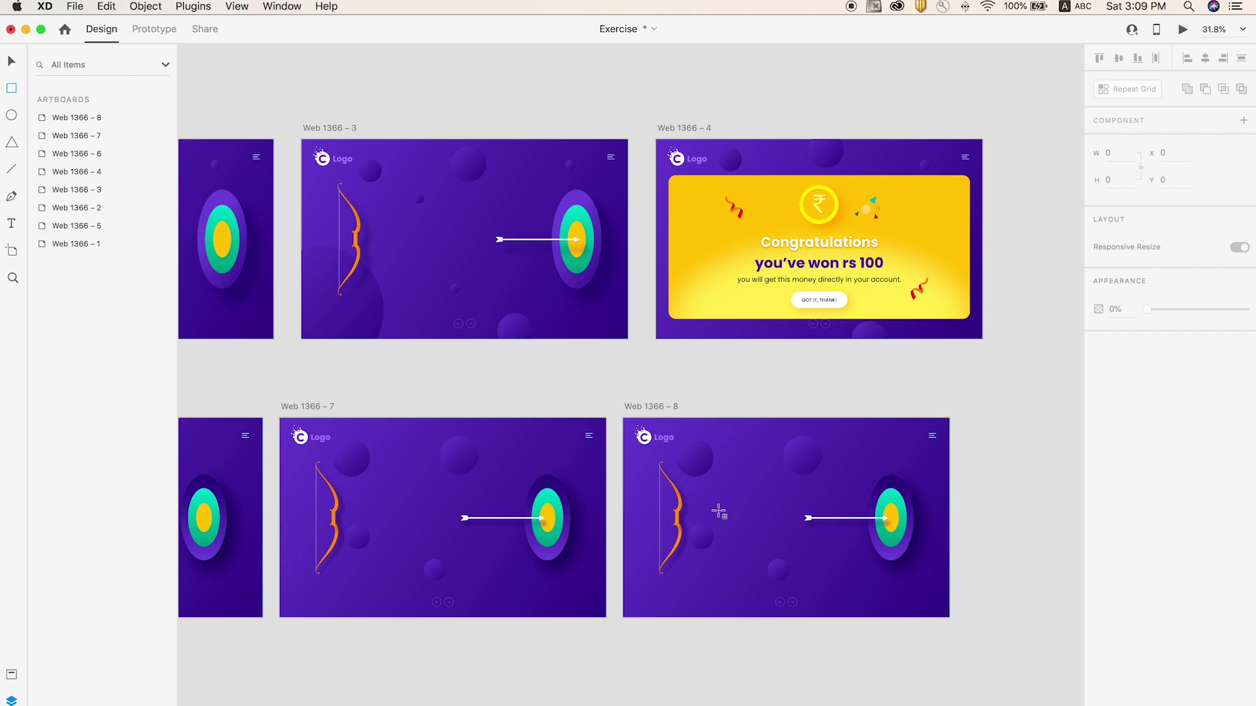
mouse_move(644, 472)
left_mouse_down()
mouse_move(939, 572)
mouse_move(932, 602)
left_mouse_up()
left_click_drag(653, 484, 703, 496)
key("v")
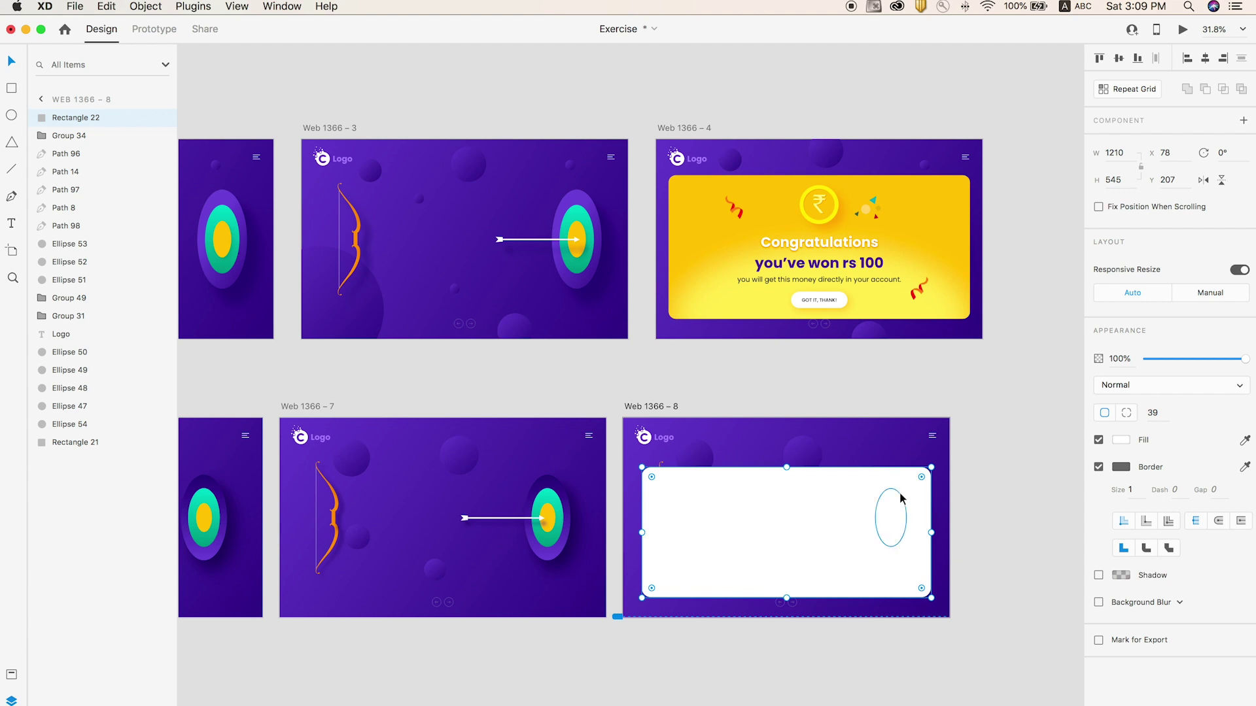
Send the white rounded rectangle backward until it lies behind the bow, arrow and target ellipses
key("super+bracketleft")
key("super+bracketleft")
key("super+bracketleft")
key("super+bracketleft")
key("super+bracketleft")
key("super+bracketleft")
key("super+bracketleft")
key("super+bracketleft")
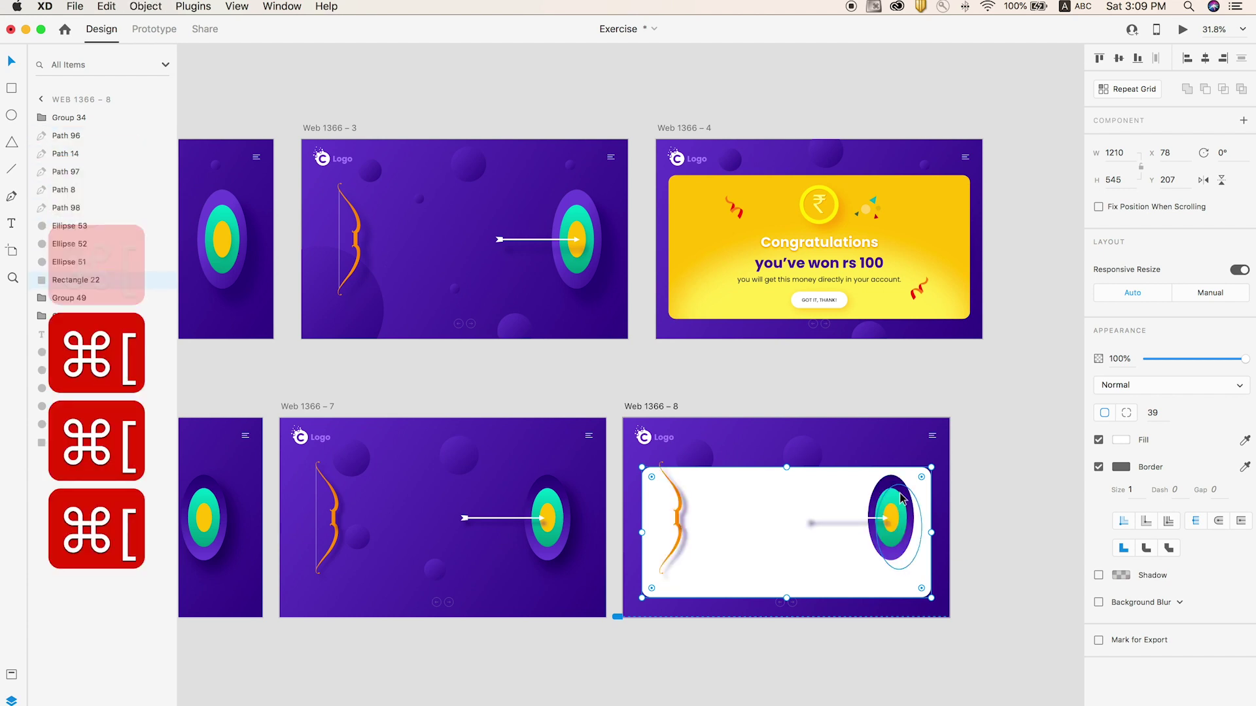
Bring the white rounded rectangle on Web 1366 – 8 forward until it covers the target's three ellipses
scroll(901, 498, "up", 5)
left_click(857, 479)
left_click(694, 396)
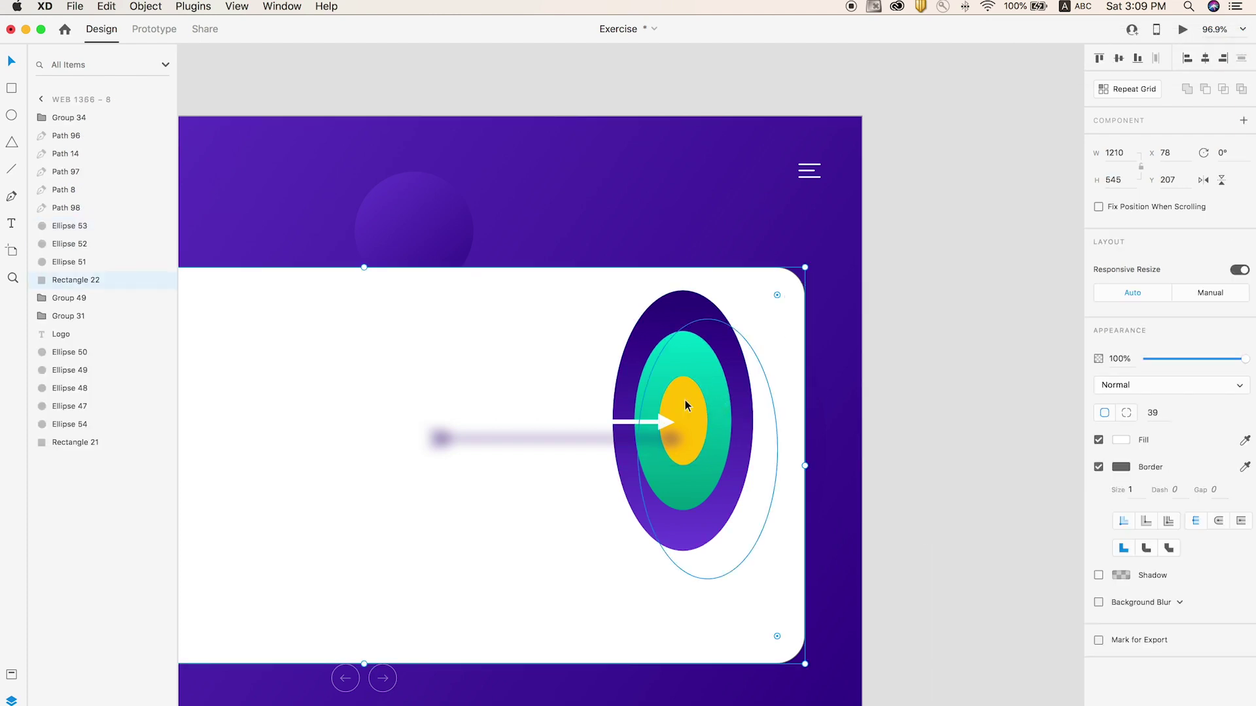
key("super+bracketright")
key("super+bracketright")
key("super+bracketright")
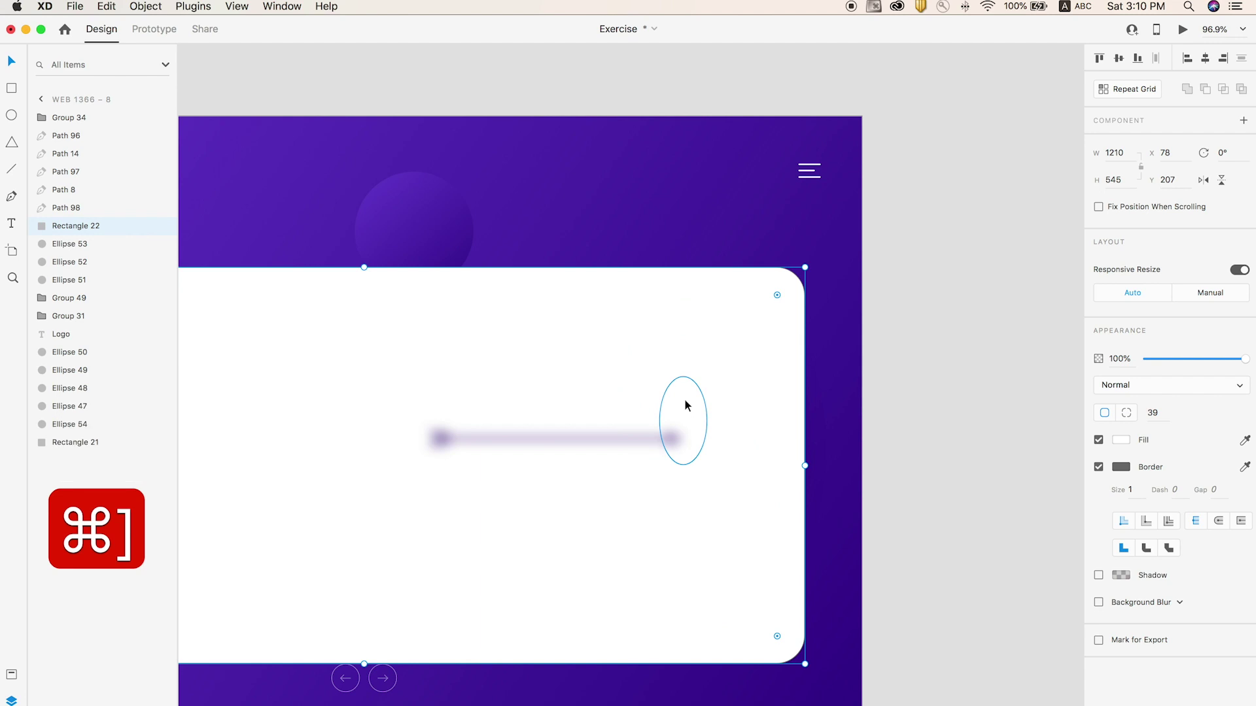
Mask the target's yellow centre ellipse with the white rounded rectangle on Web 1366 – 8
left_click(62, 245)
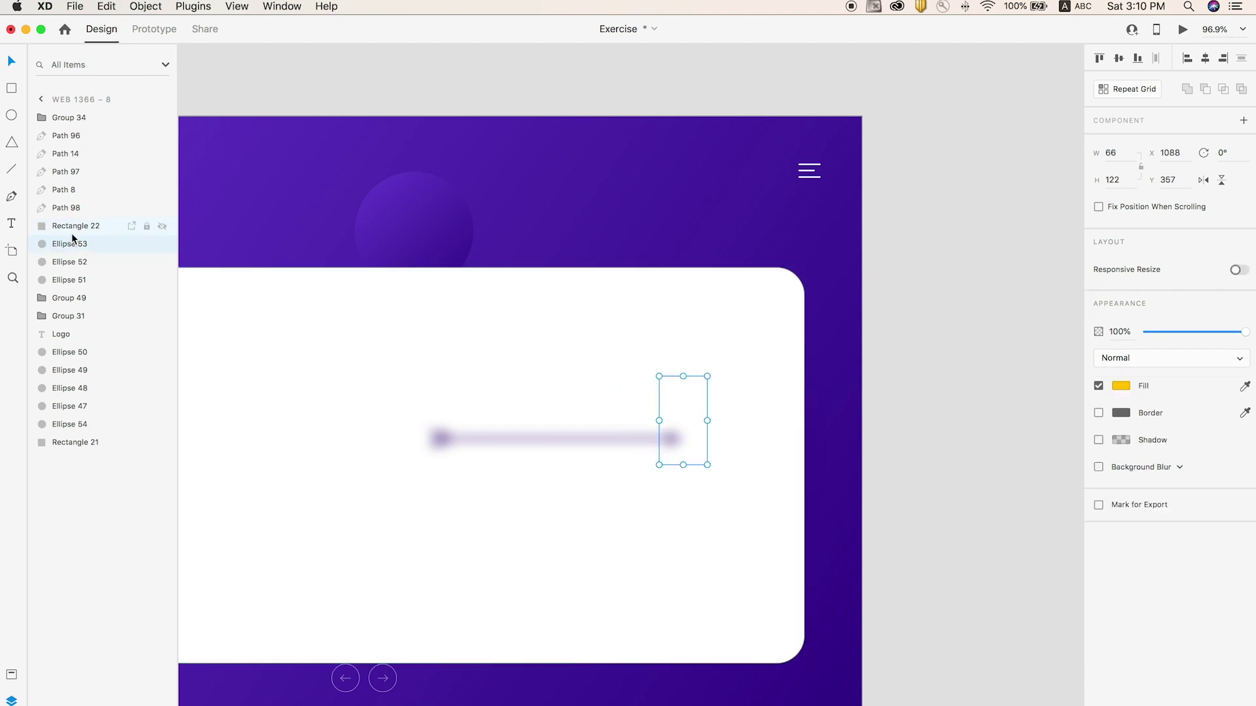
left_click(73, 229, "shift")
right_click(573, 266)
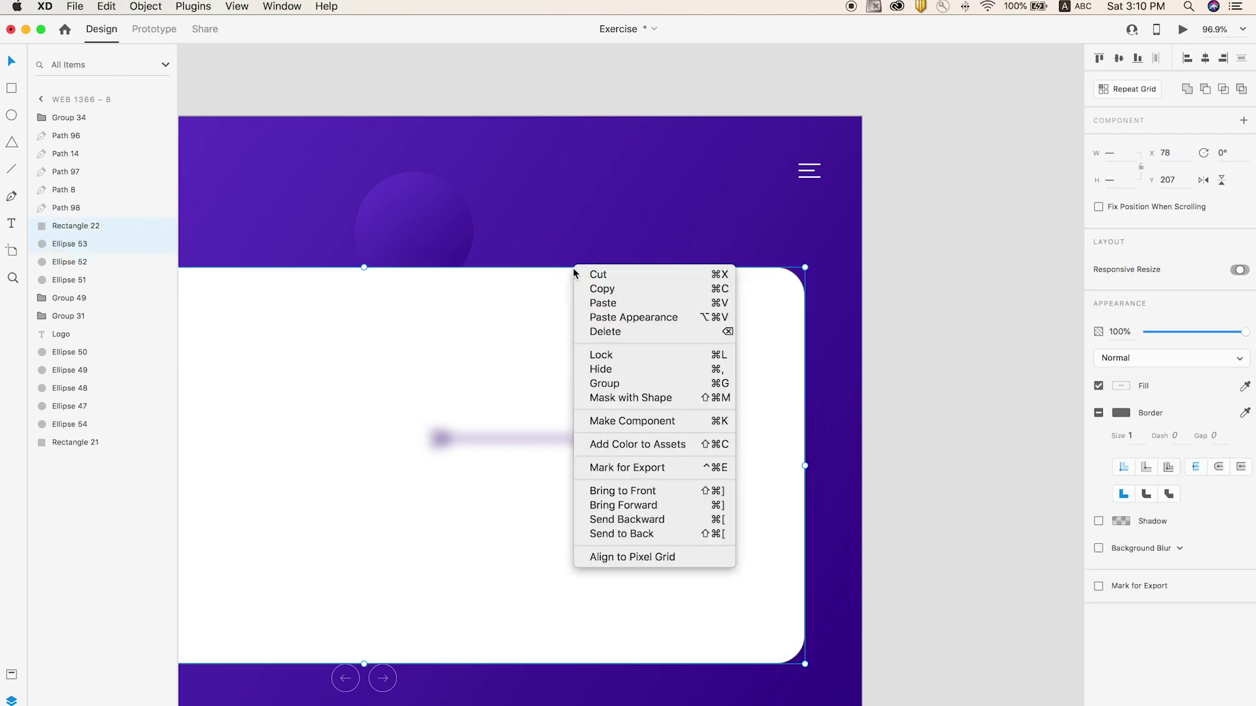
left_click(621, 398)
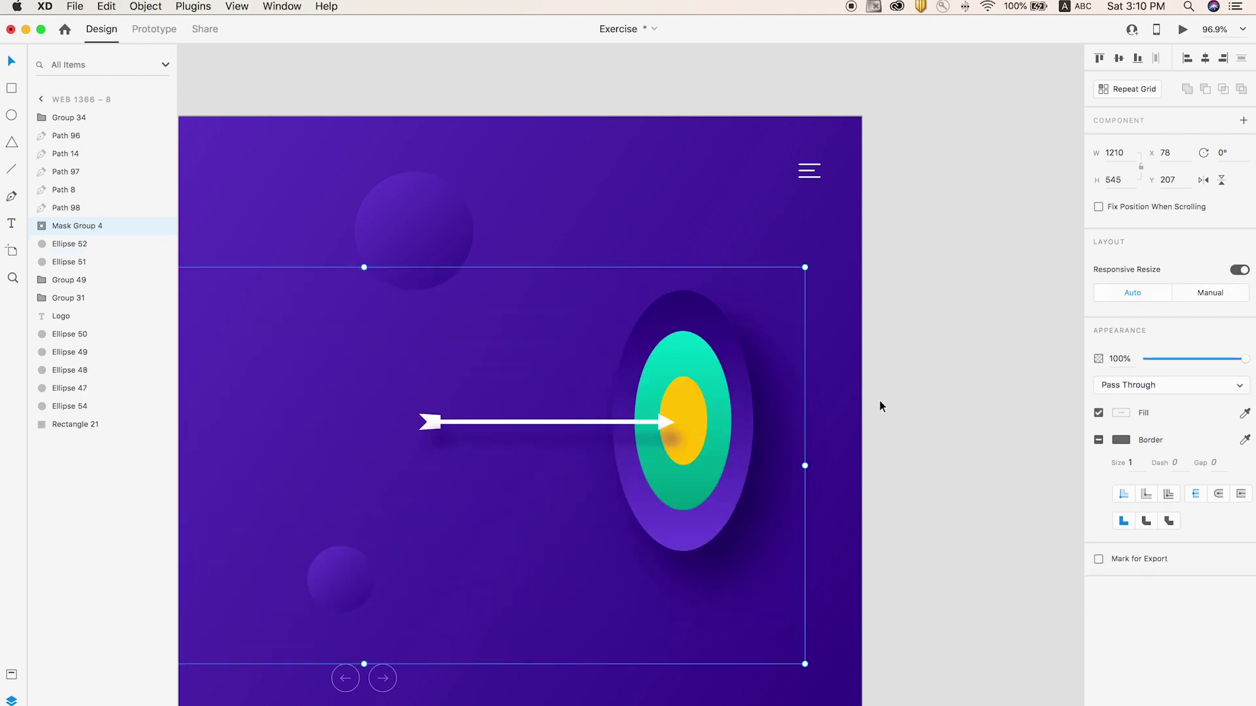
Copy the mask group from Web 1366 – 8 and replace the yellow centre ellipse on Web 1366 – 7 with it
scroll(879, 400, "down", 5)
scroll(877, 425, "right", 2)
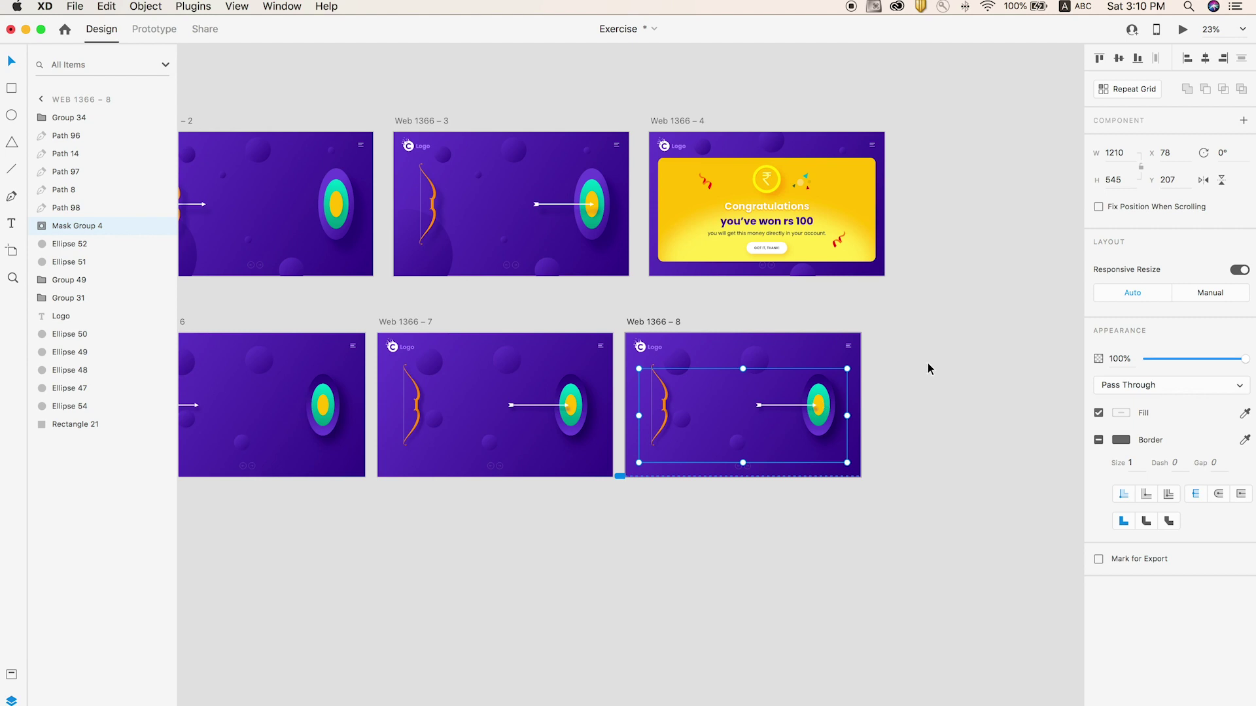
key("z")
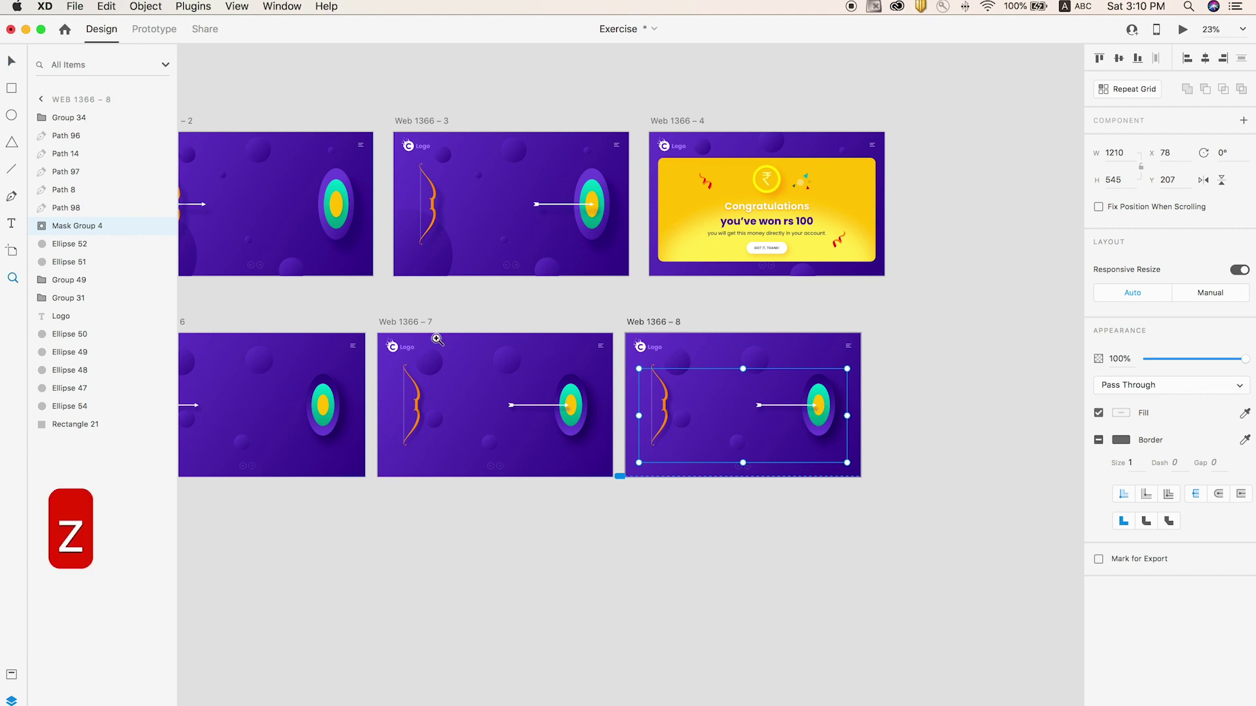
left_click_drag(374, 328, 892, 522)
key("v")
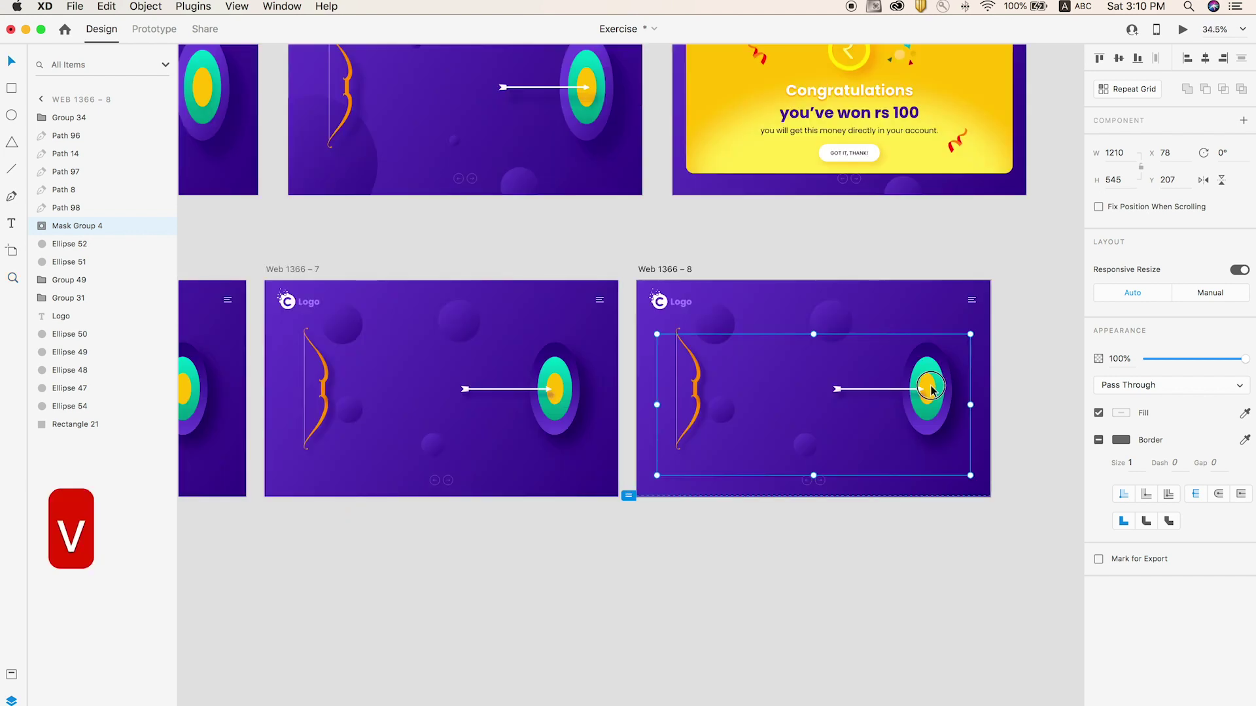
key("super+z")
key("super+c")
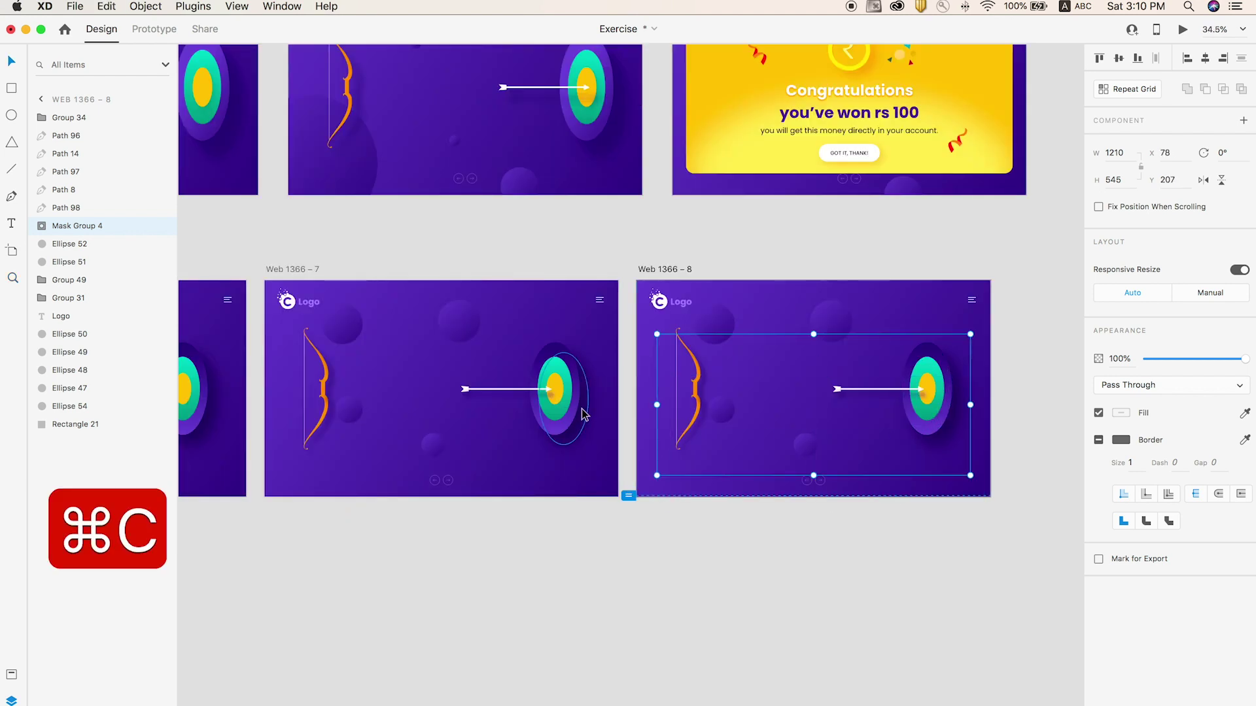
left_click(559, 386)
key("BackSpace")
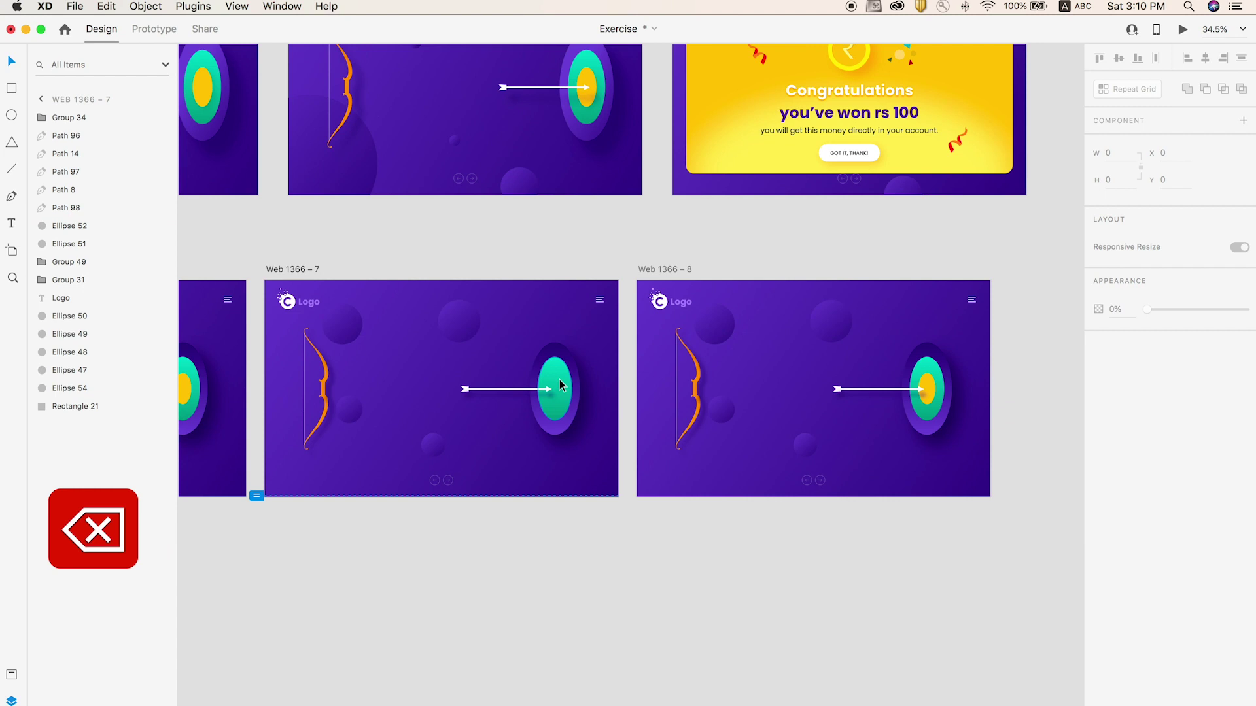
key("super+v")
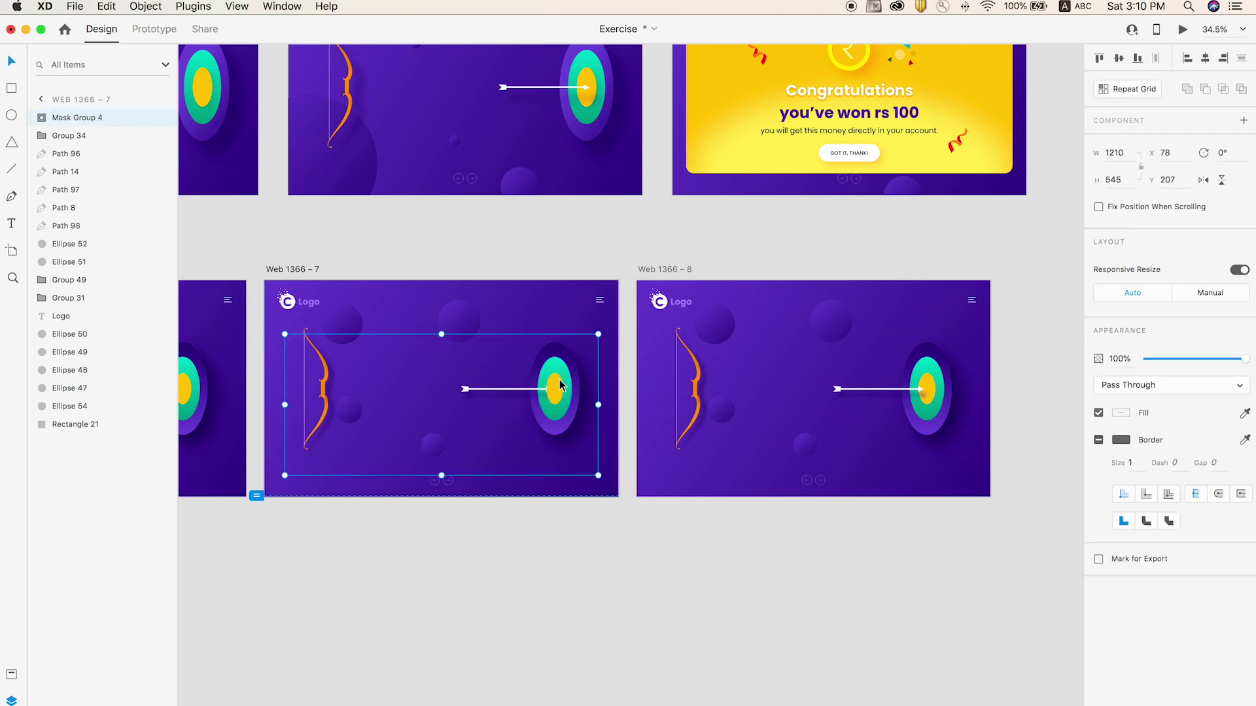
Send the pasted mask group on Web 1366 – 7 backward until it lies behind the arrow
key("super+bracketleft")
key("super+bracketleft")
key("super+bracketleft")
key("super+bracketleft")
key("super+bracketleft")
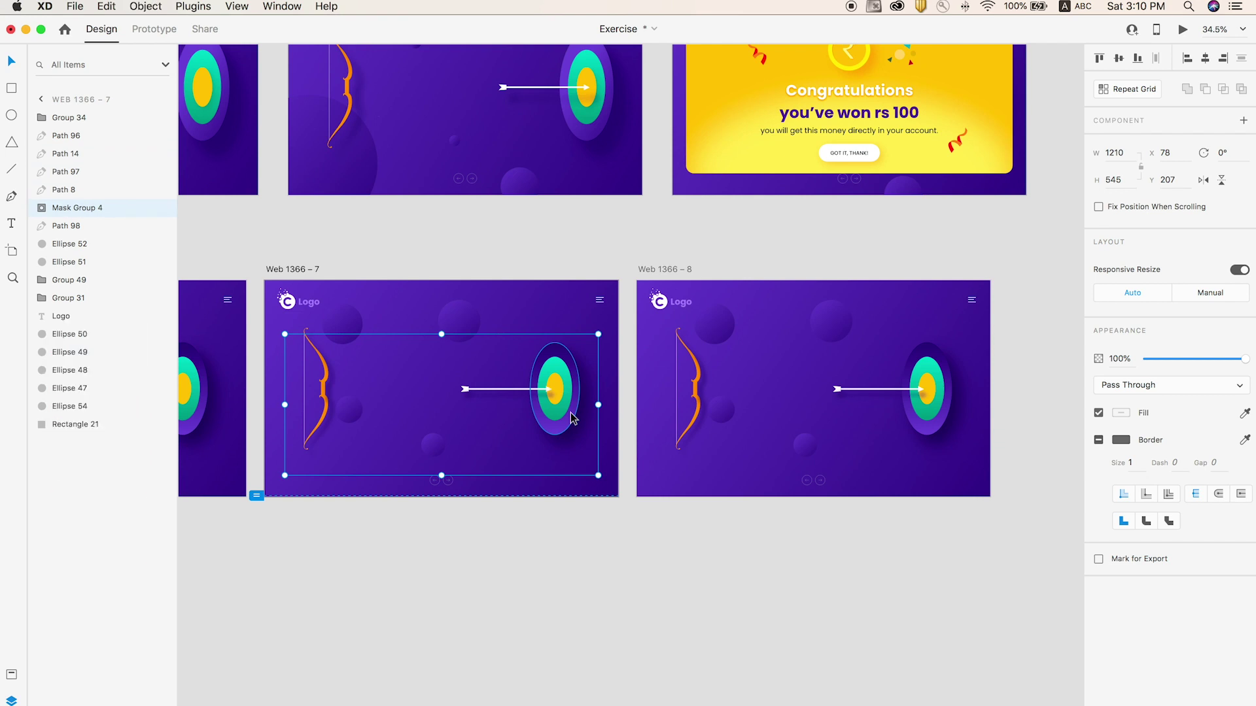
Link Web 1366 – 7 to Web 1366 – 8 with a time-triggered Auto-Animate transition, 0 s delay and Ease In-Out easing
scroll(573, 419, "down", 5)
scroll(575, 495, "left", 3)
left_click(582, 540)
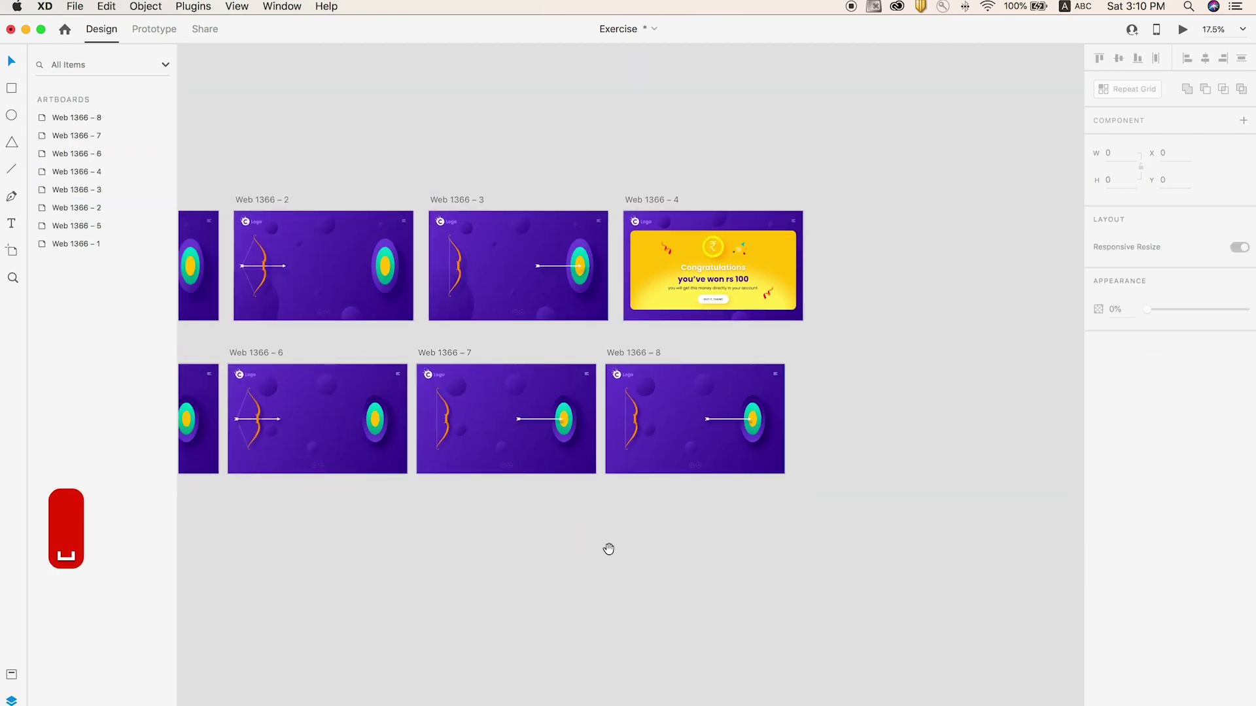
scroll(608, 547, "left", 3)
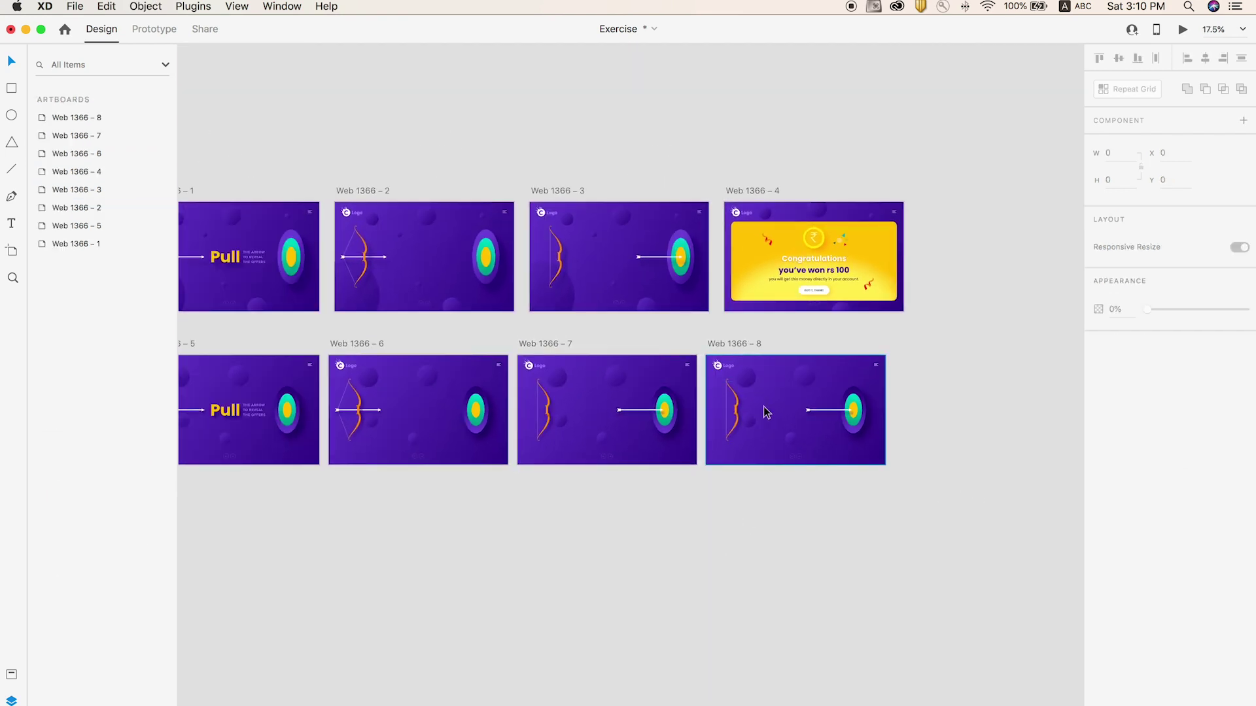
key("z")
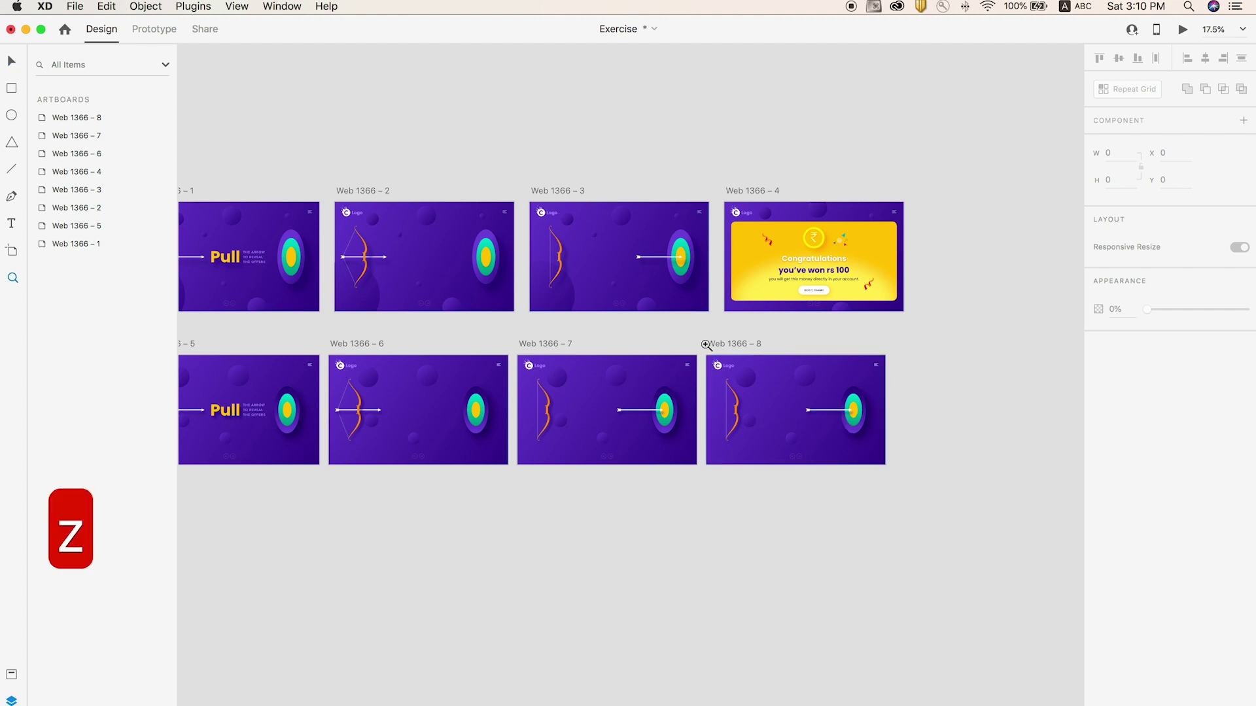
left_click(752, 415)
key("v")
scroll(535, 372, "down", 5)
left_click(289, 298)
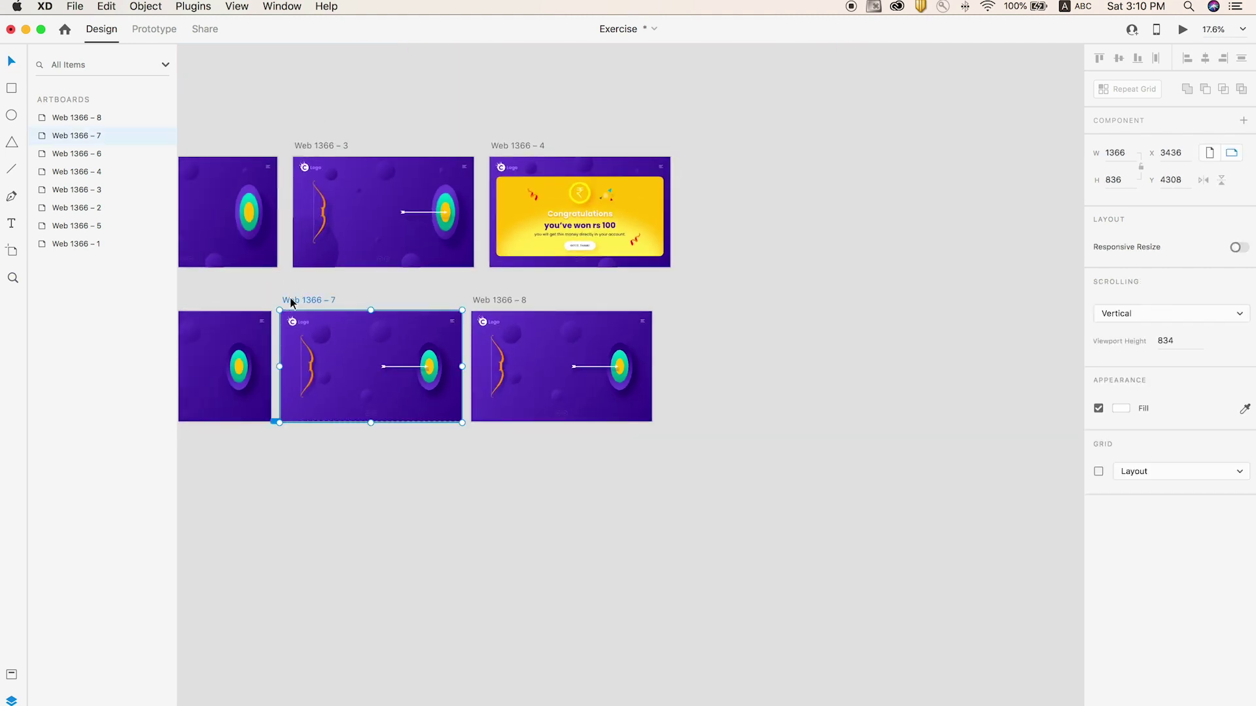
left_click(155, 30)
mouse_move(461, 352)
left_mouse_down()
mouse_move(510, 359)
mouse_move(480, 342)
left_mouse_up()
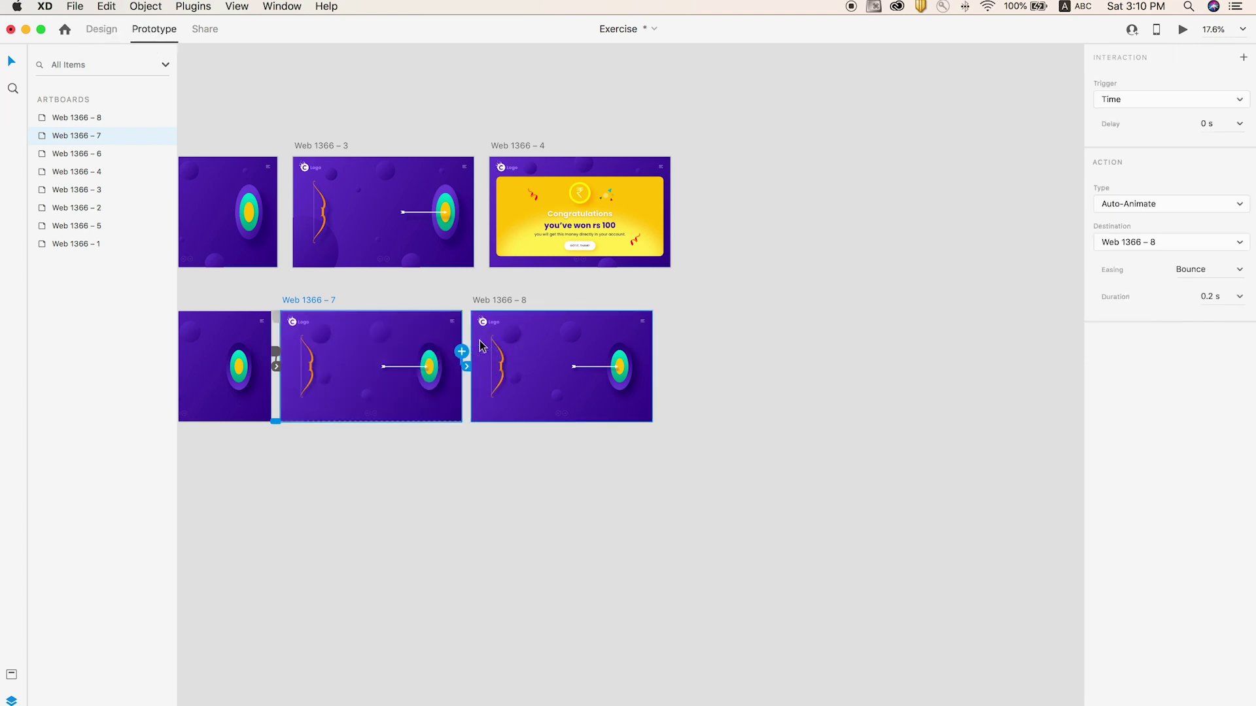
left_click(1242, 272)
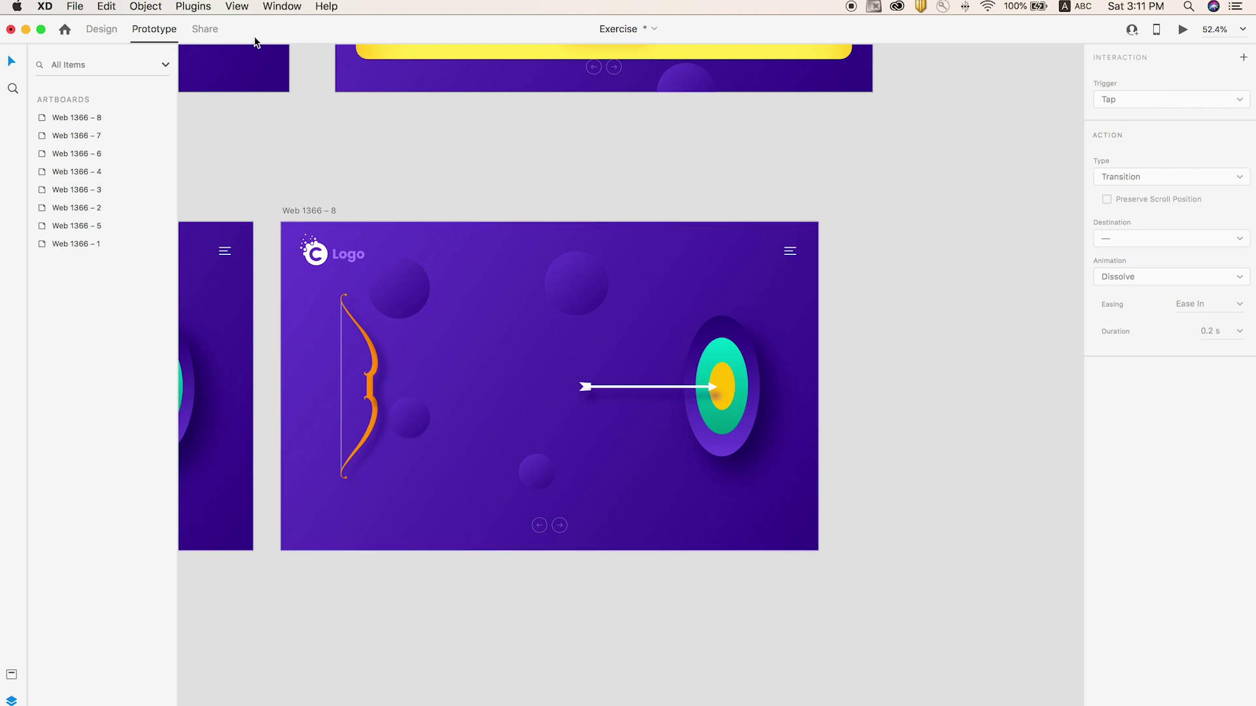
Return to design mode and open the mask group on Web 1366 – 8 for editing
left_click(101, 29)
double_click(723, 378)
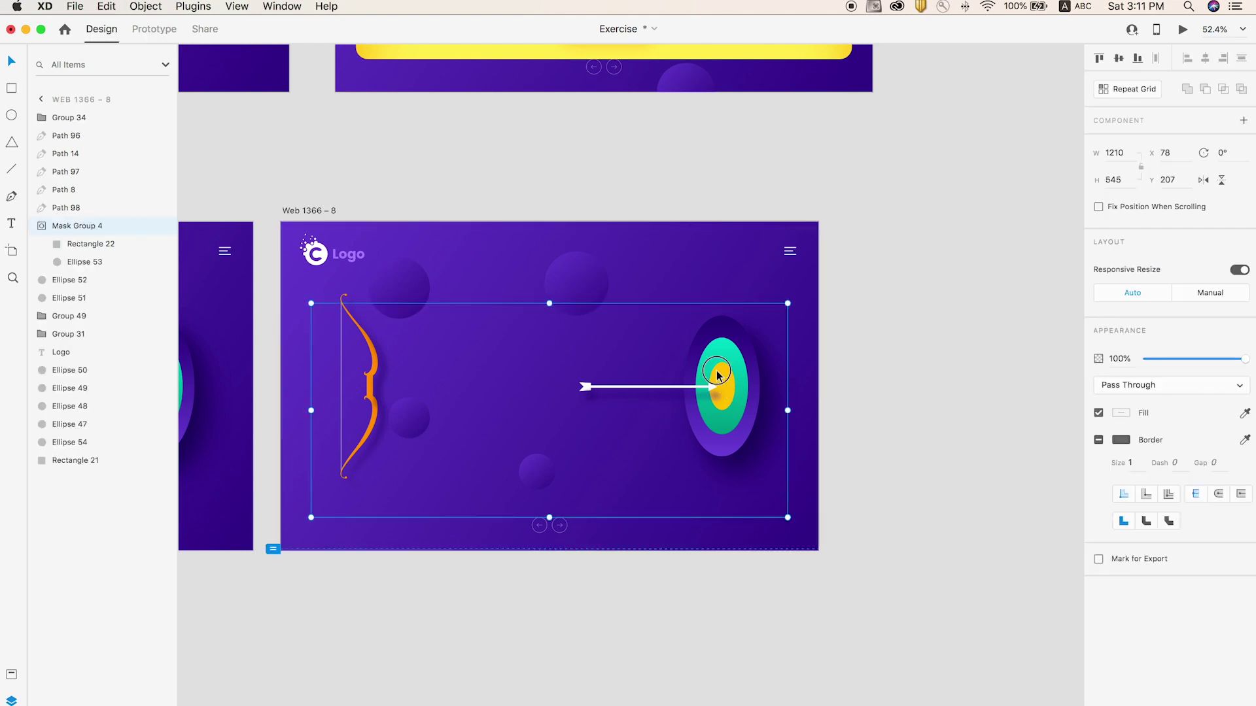
double_click(723, 378)
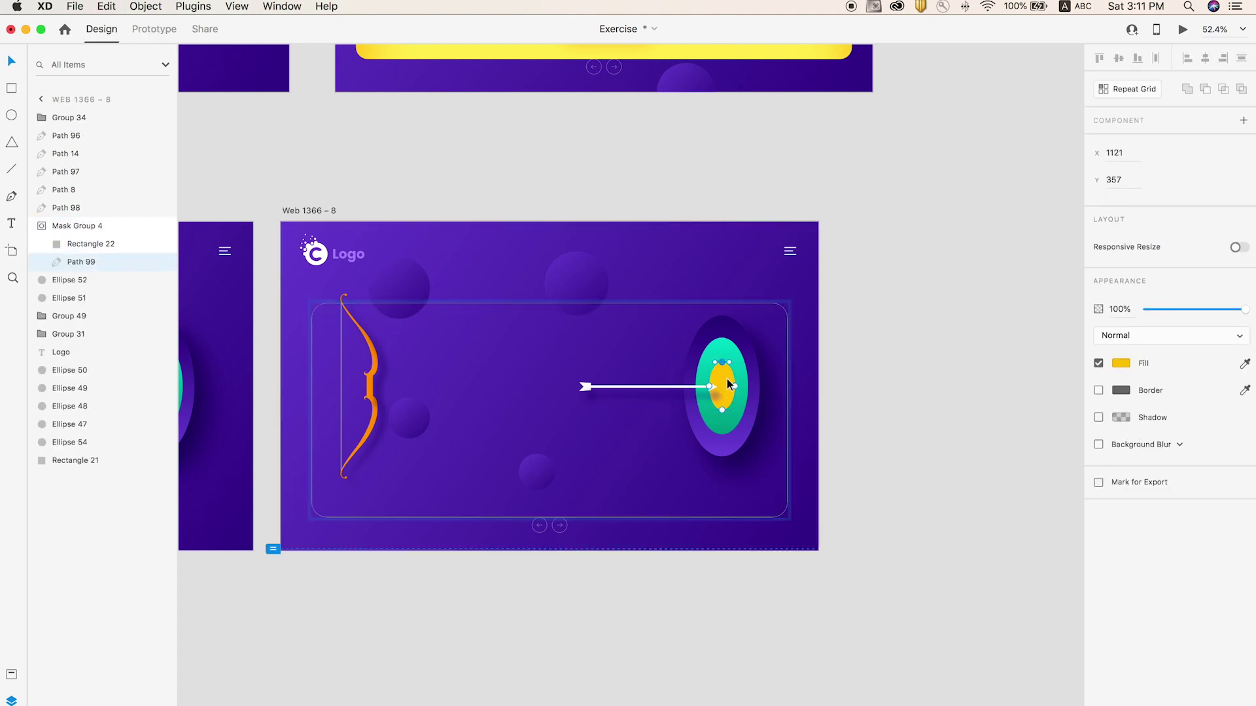
key("v")
key("ctrl+z")
key("ctrl+z")
key("ctrl+z")
Enlarge the masked yellow ellipse on Web 1366 – 8 to about 1510 × 1138 so it fills the whole rounded card
left_click(718, 377)
left_click_drag(735, 362, 956, 168)
left_click_drag(600, 387, 248, 387)
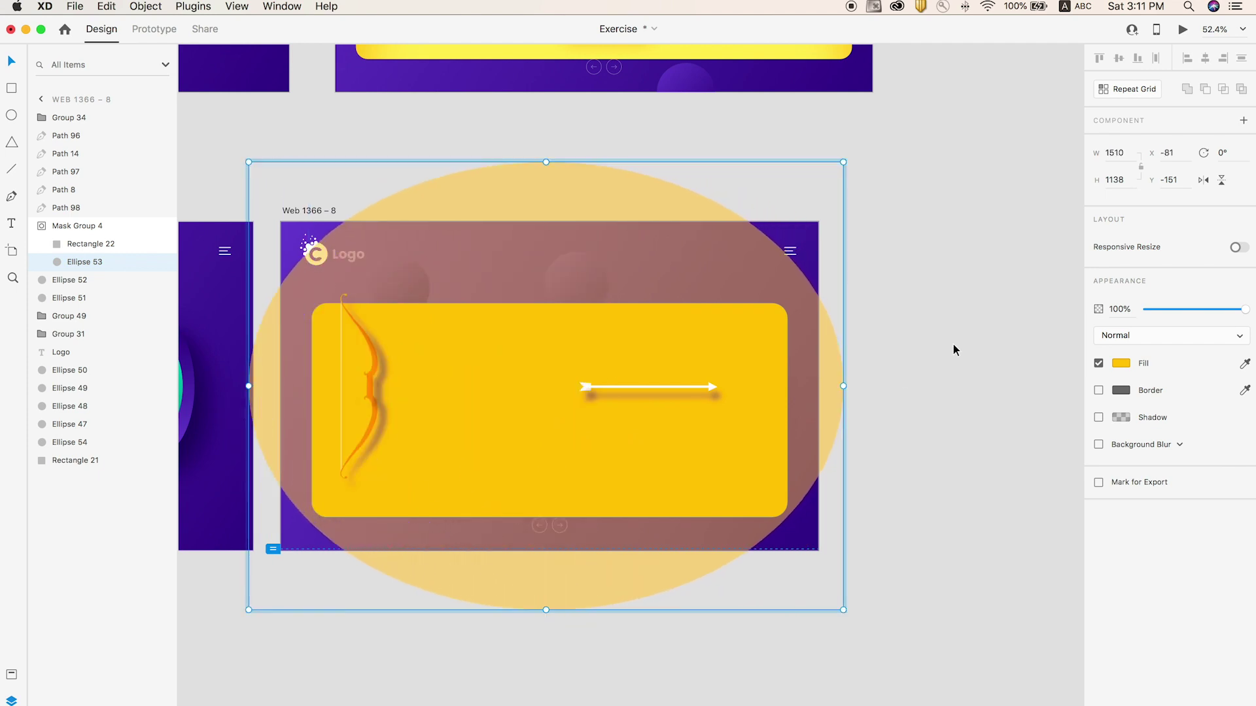
left_click(917, 323)
Preview the card reveal starting from Web 1366 – 7, and close the preview
scroll(907, 364, "down", 5)
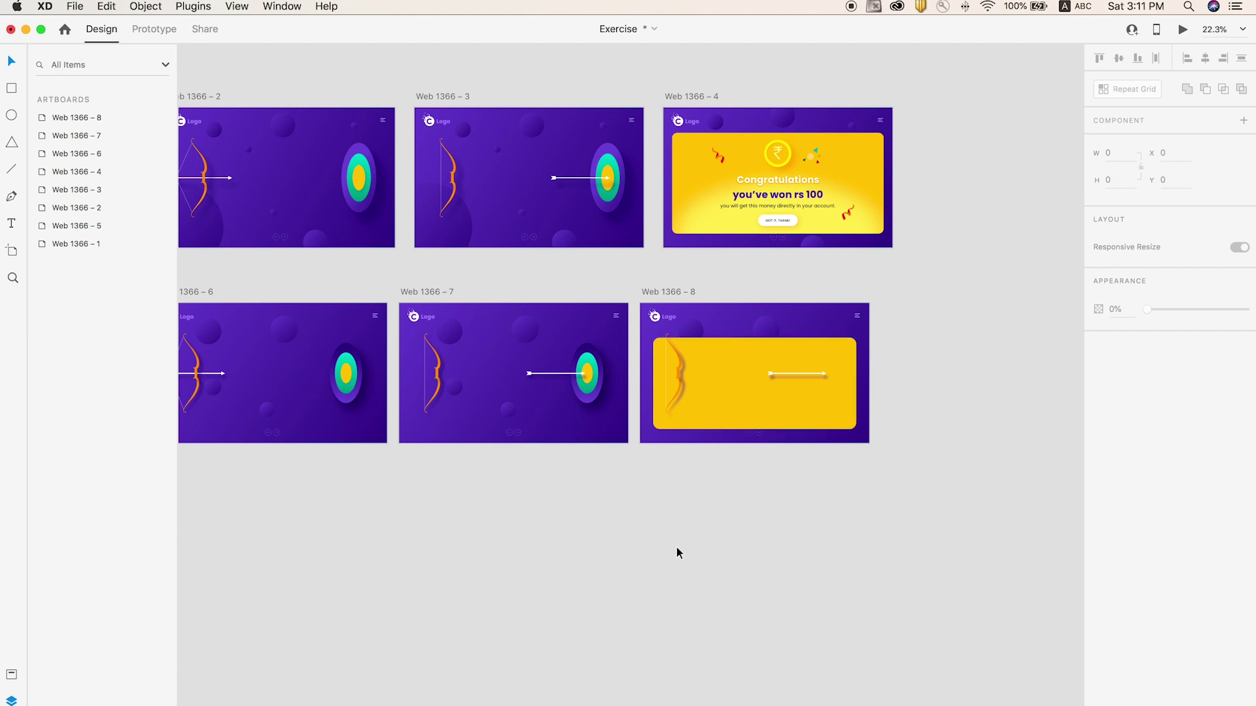
left_click(412, 292)
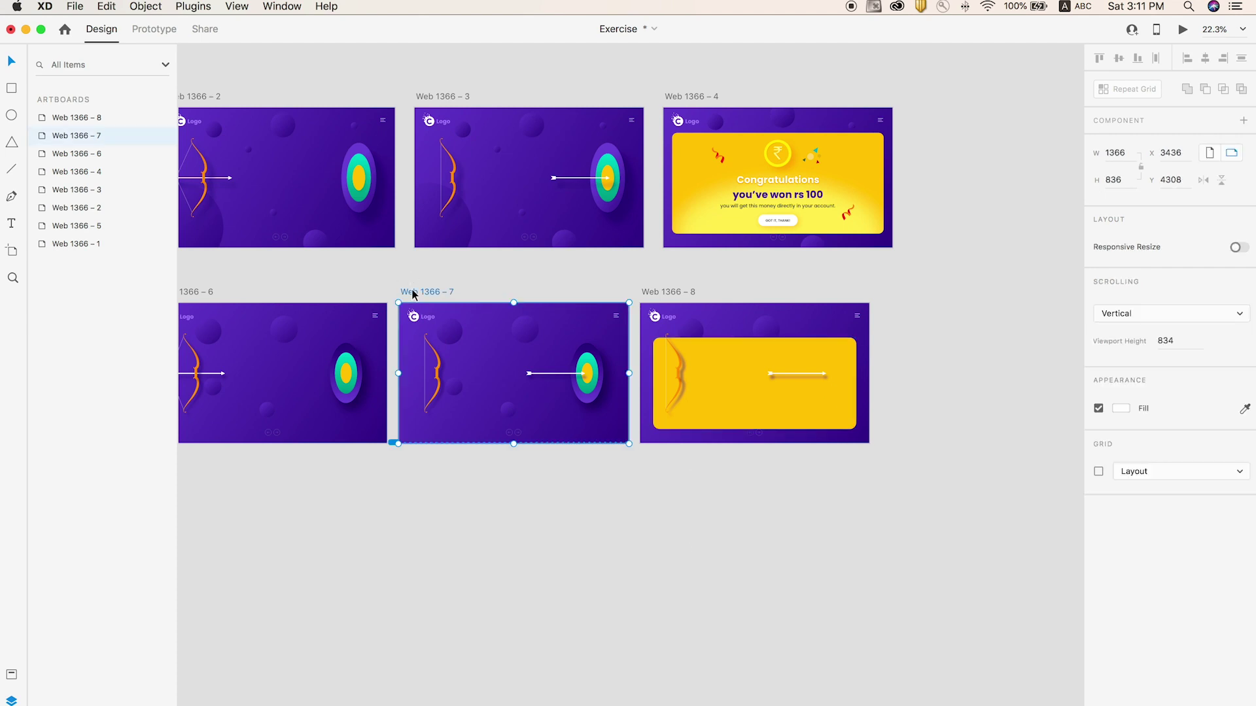
key("super+Return")
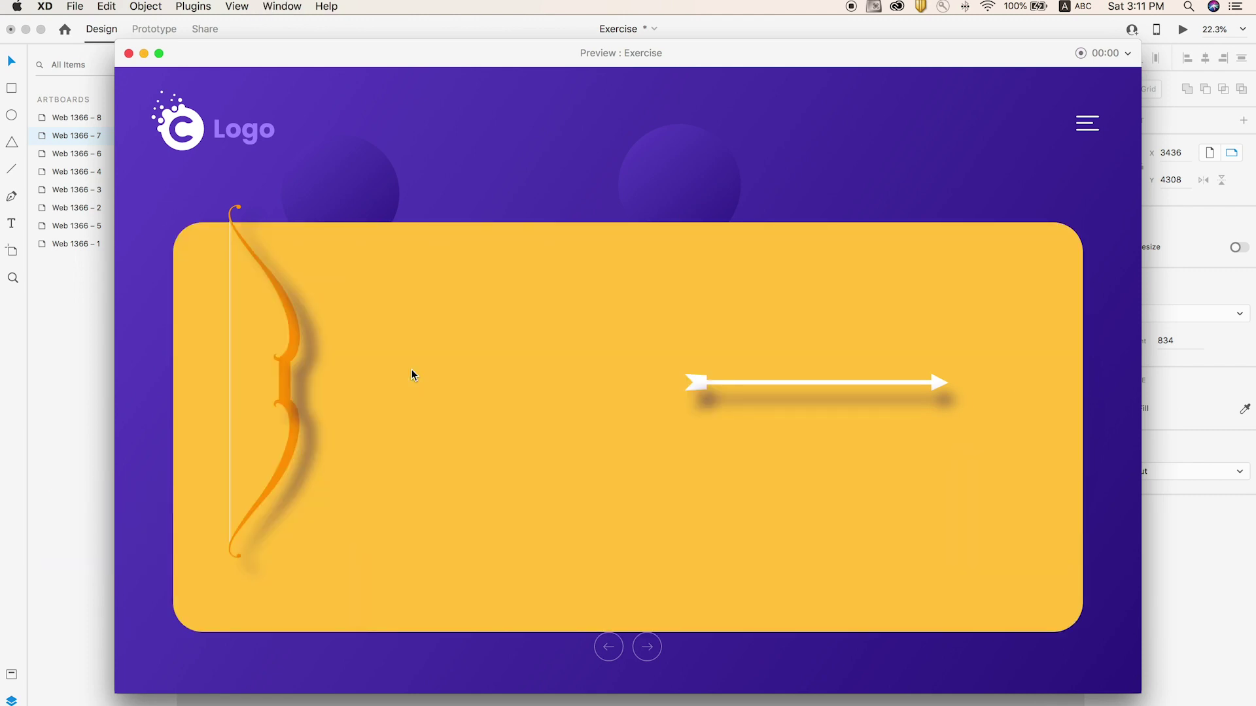
key("super+Return")
key("super+Return")
left_click(128, 55)
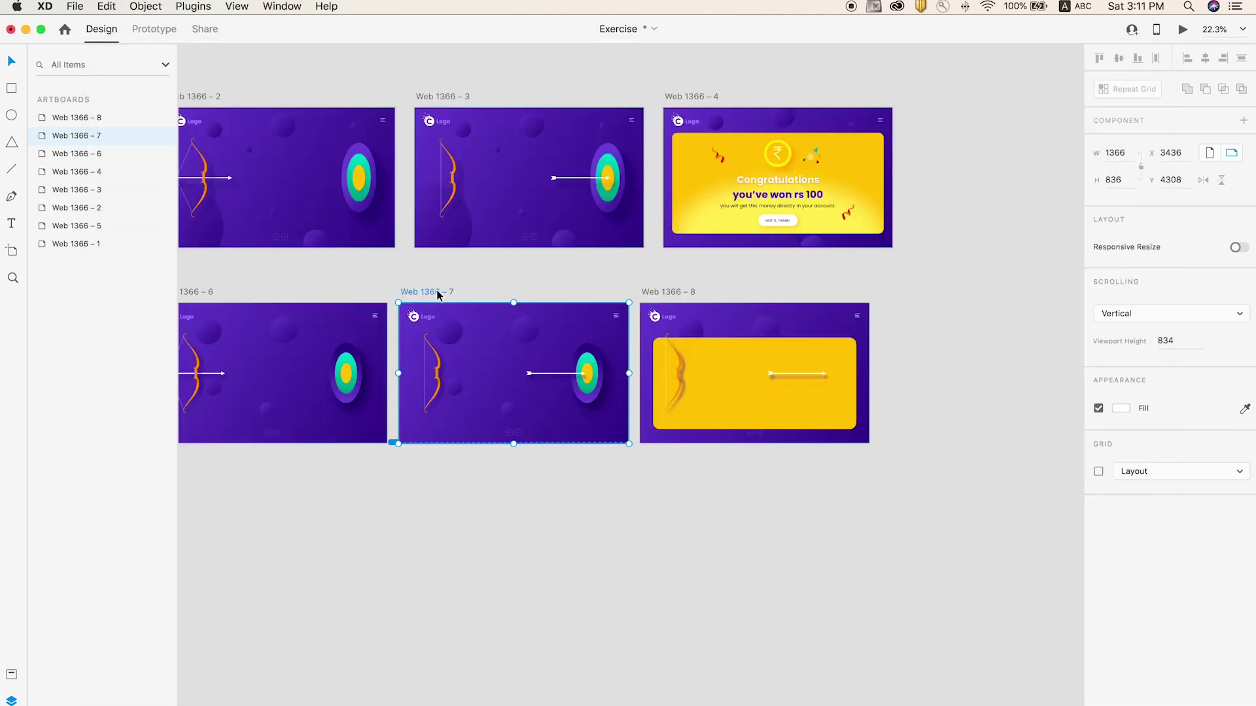
Switch to prototype mode and set the duration of the Web 1366 – 7 transition to 0.6 s
left_click(155, 29)
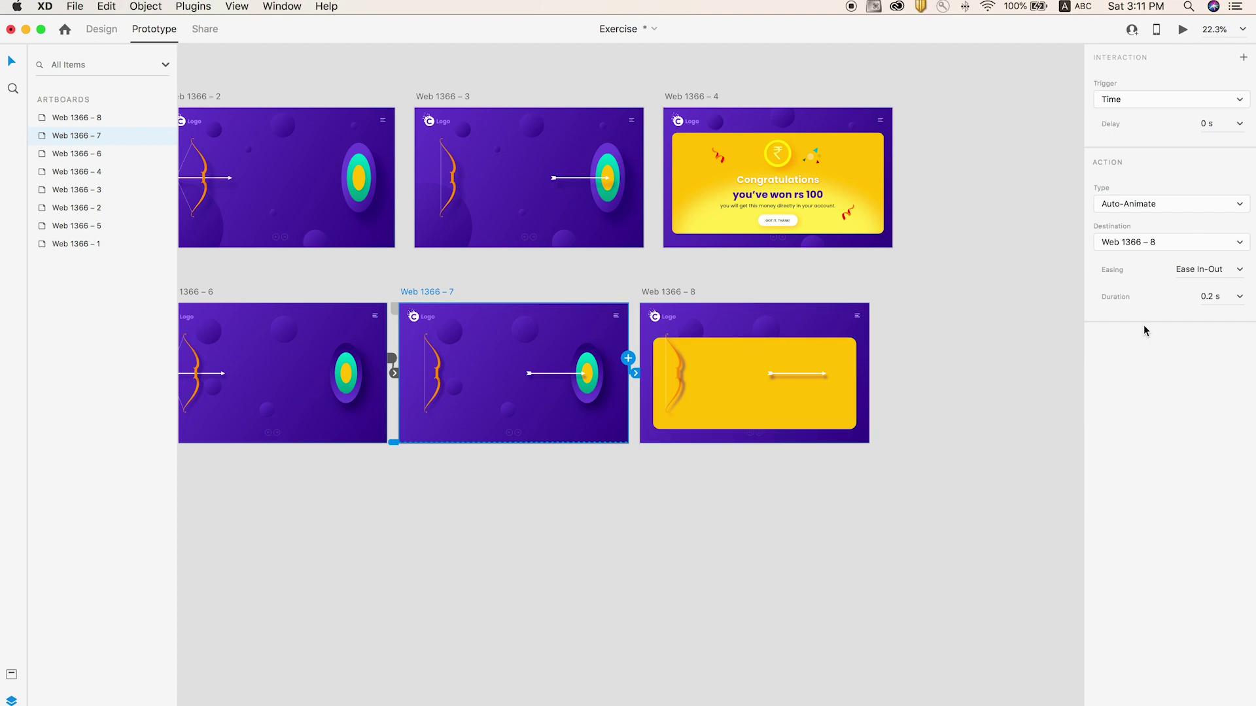
double_click(1207, 297)
type("6")
key("Return")
Preview the slower card reveal from Web 1366 – 7 and close the preview
left_click(521, 338)
left_click(416, 290)
key("super+Return")
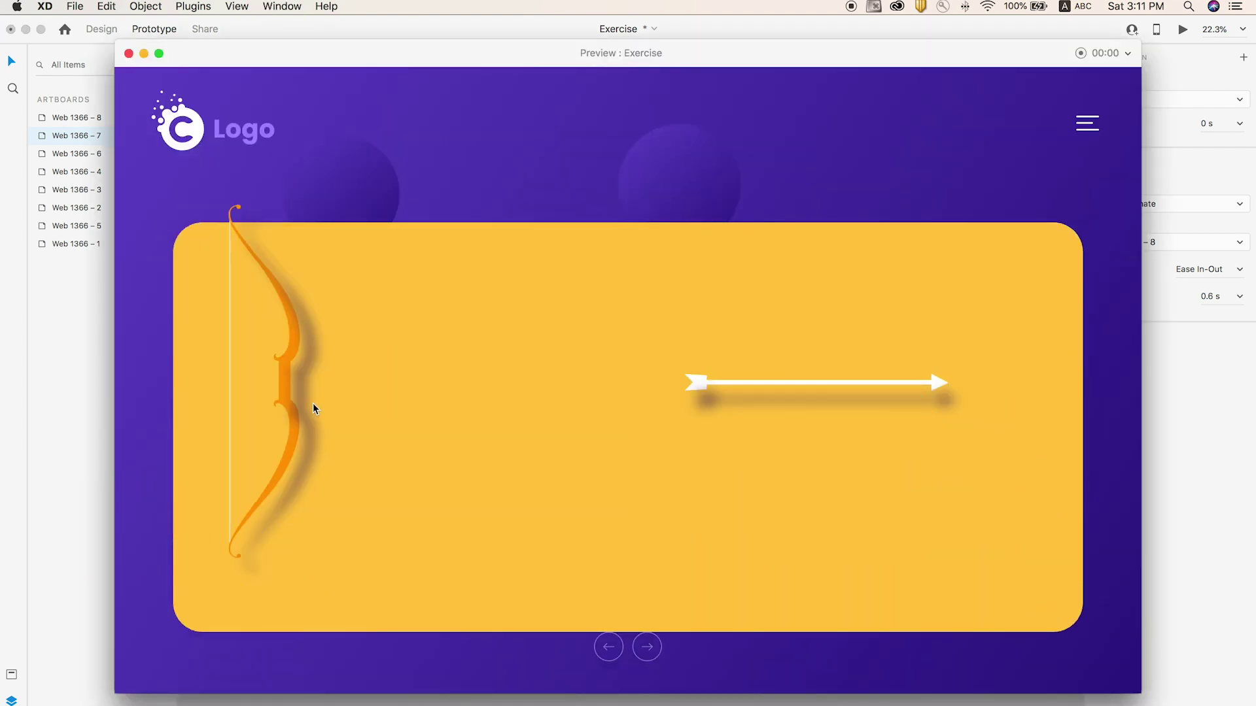
left_click(130, 54)
Make the bow, arrow, their shadows and the bowstring on Web 1366 – 8 fully transparent in design mode
scroll(702, 358, "up", 2)
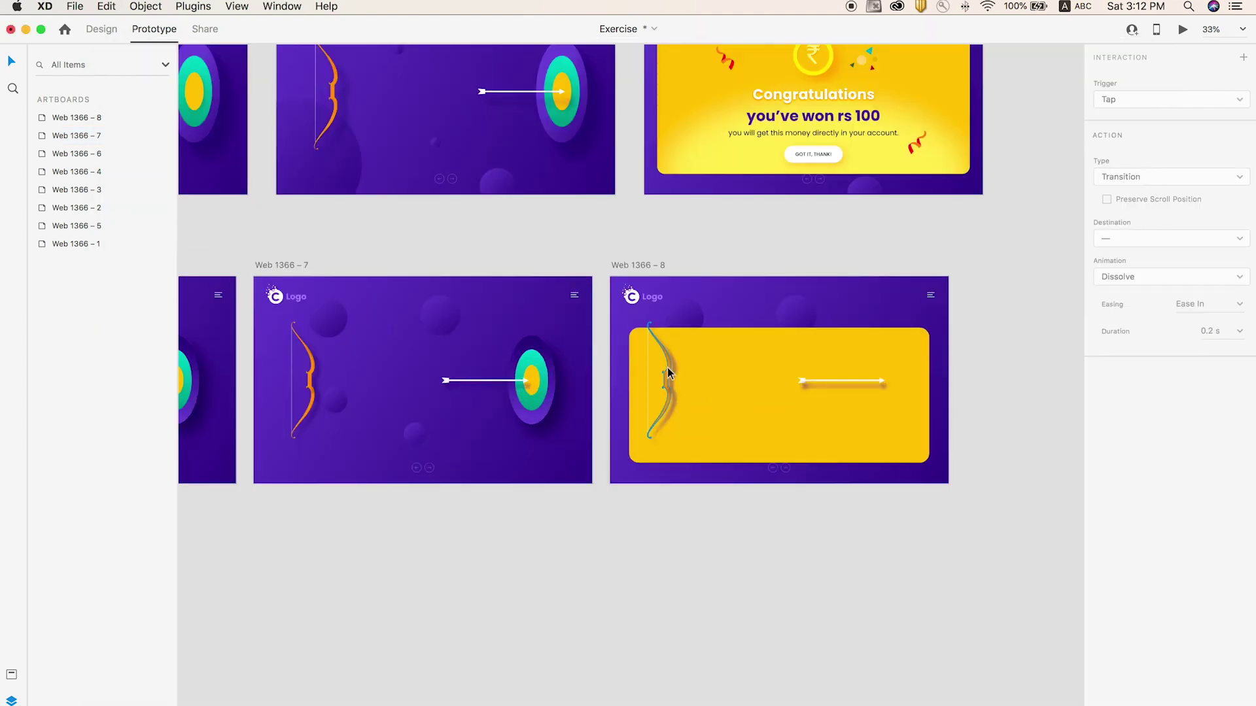
left_click(674, 377)
left_click(673, 376, "shift")
left_click(806, 383, "shift")
left_click(807, 387, "shift")
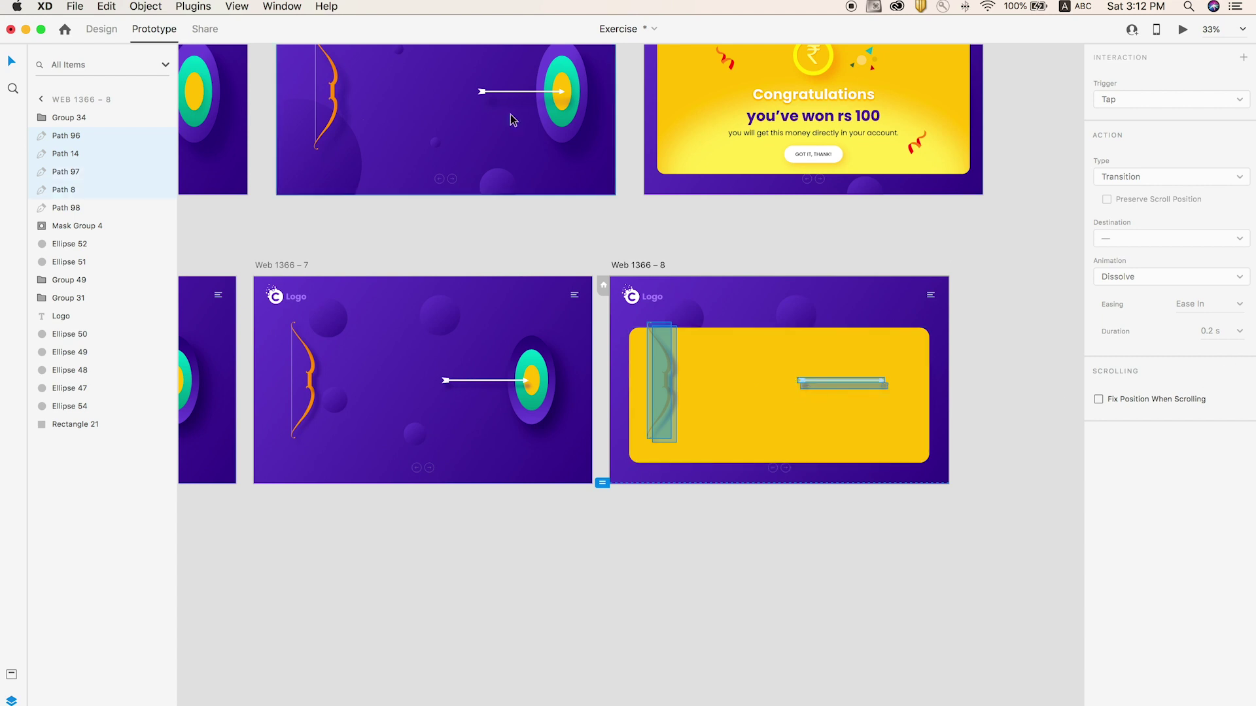
left_click(89, 32)
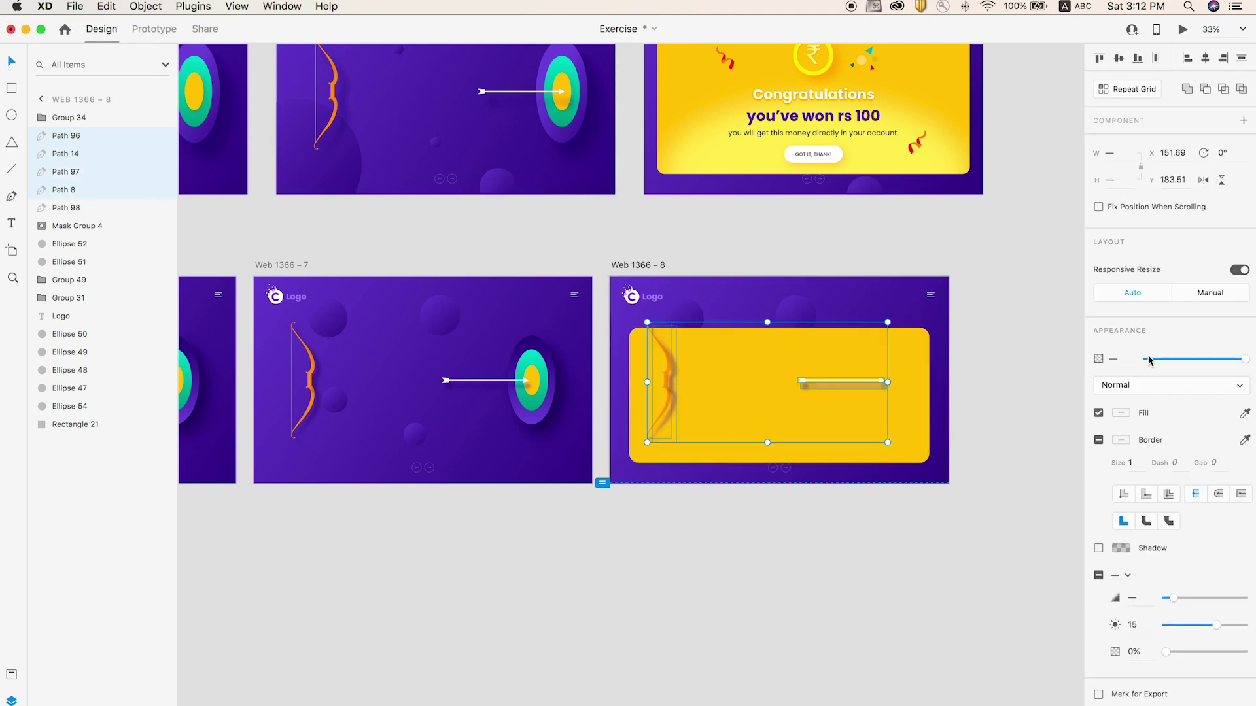
left_click_drag(1149, 359, 1107, 357)
left_click(1047, 337)
left_click_drag(441, 267, 627, 249)
left_click(832, 322)
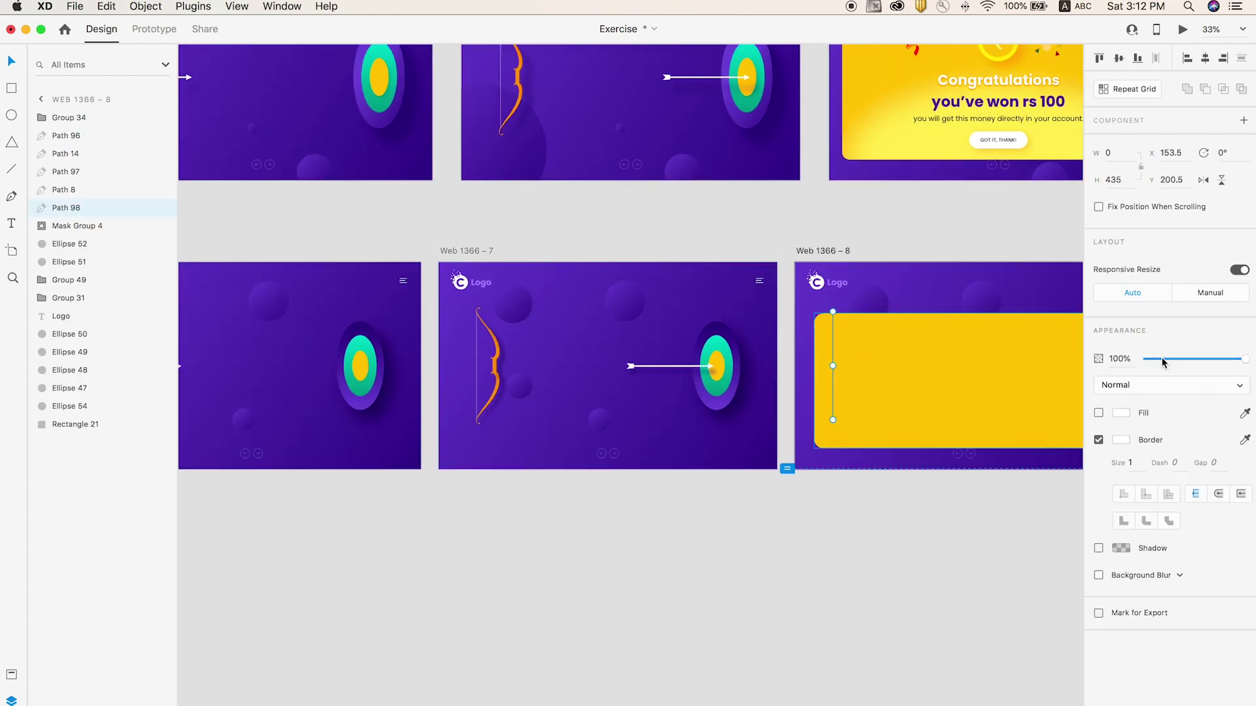
Preview the transition from Web 1366 – 7 with the bow and arrow fading out, and close the preview
left_click(460, 252)
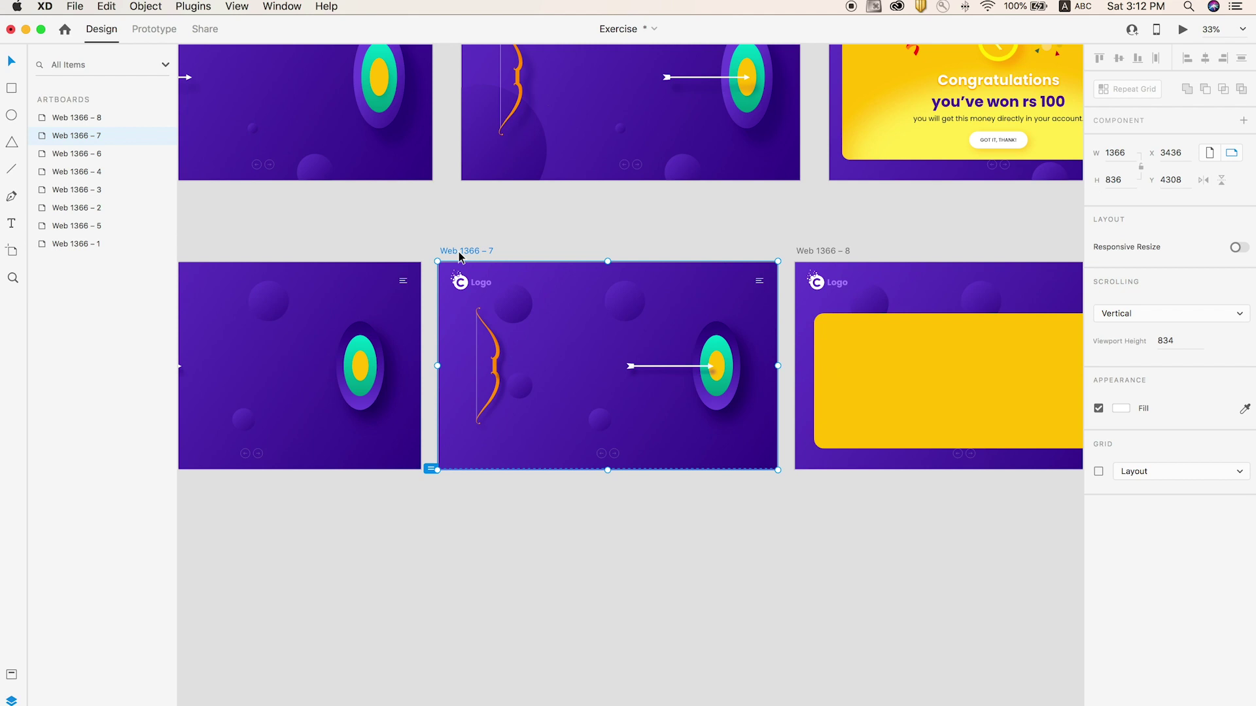
key("super+Return")
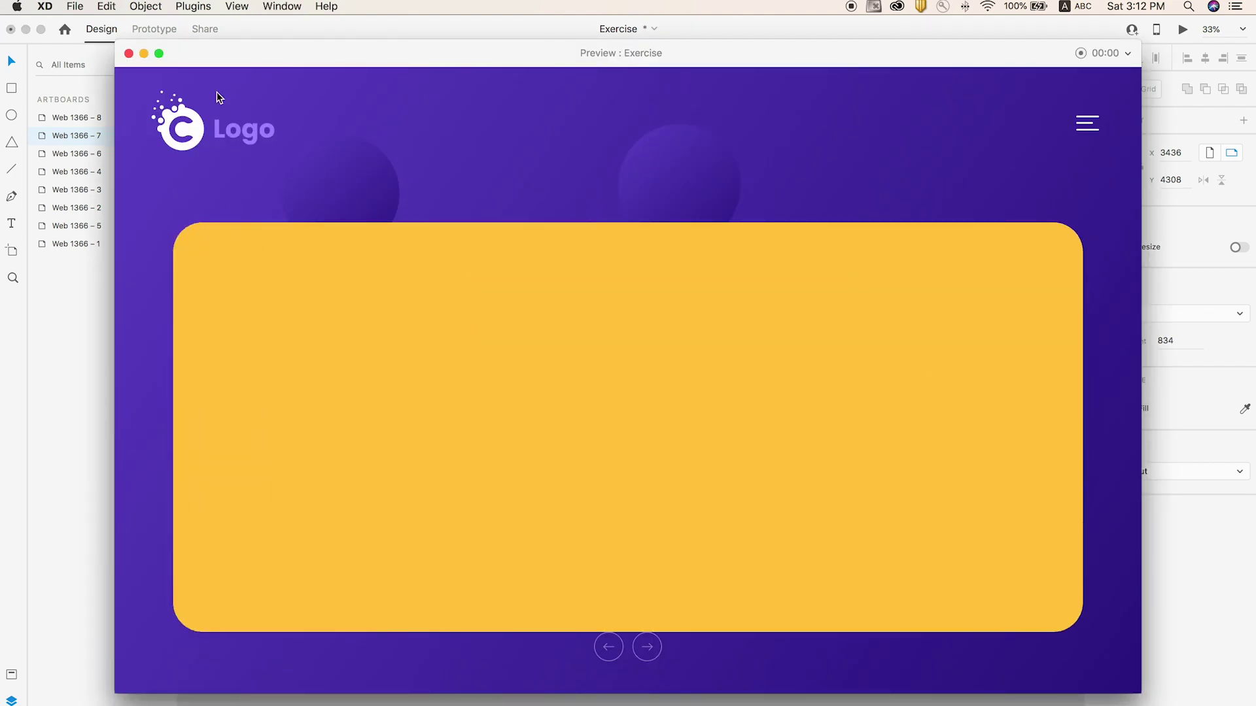
left_click(128, 55)
Copy the Congratulations heading, prize text, payout note and GOT IT, THANK! button from Web 1366 – 4 onto the yellow card of Web 1366 – 8
key("super+0")
scroll(823, 291, "up", 5)
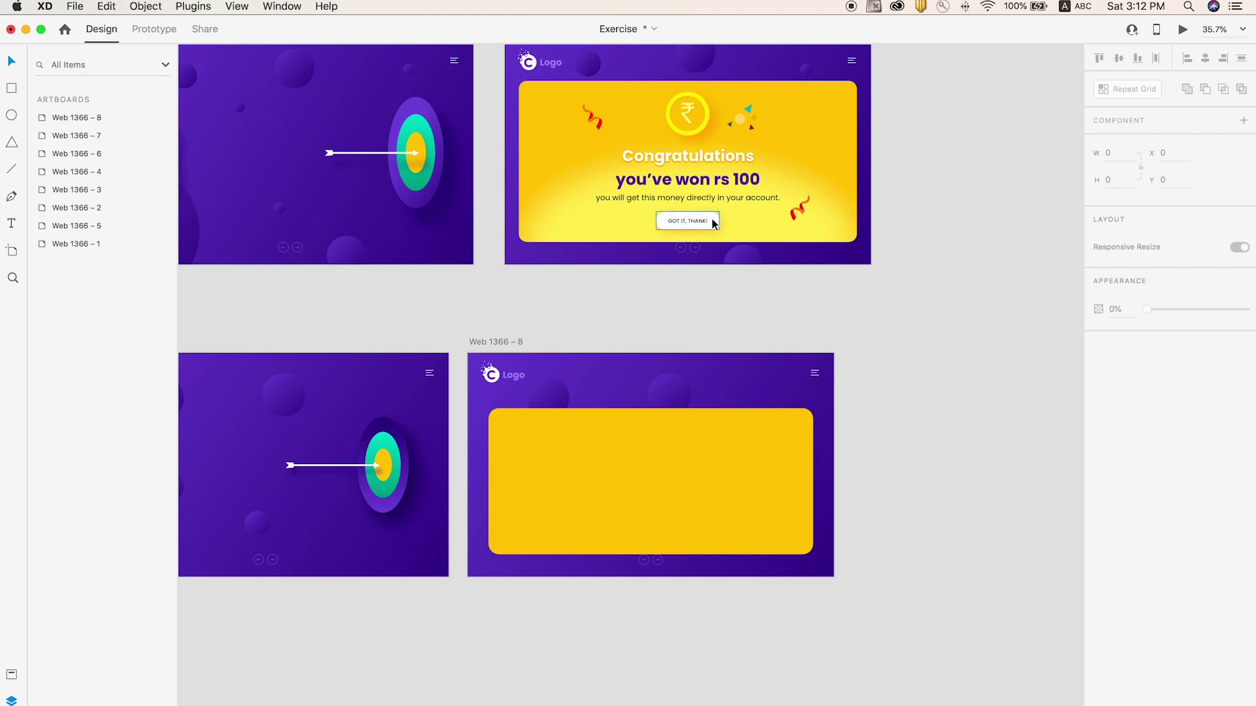
left_click_drag(711, 220, 702, 238)
key("super+z")
left_click(733, 200, "shift")
left_click(720, 179, "shift")
left_click(704, 156, "shift")
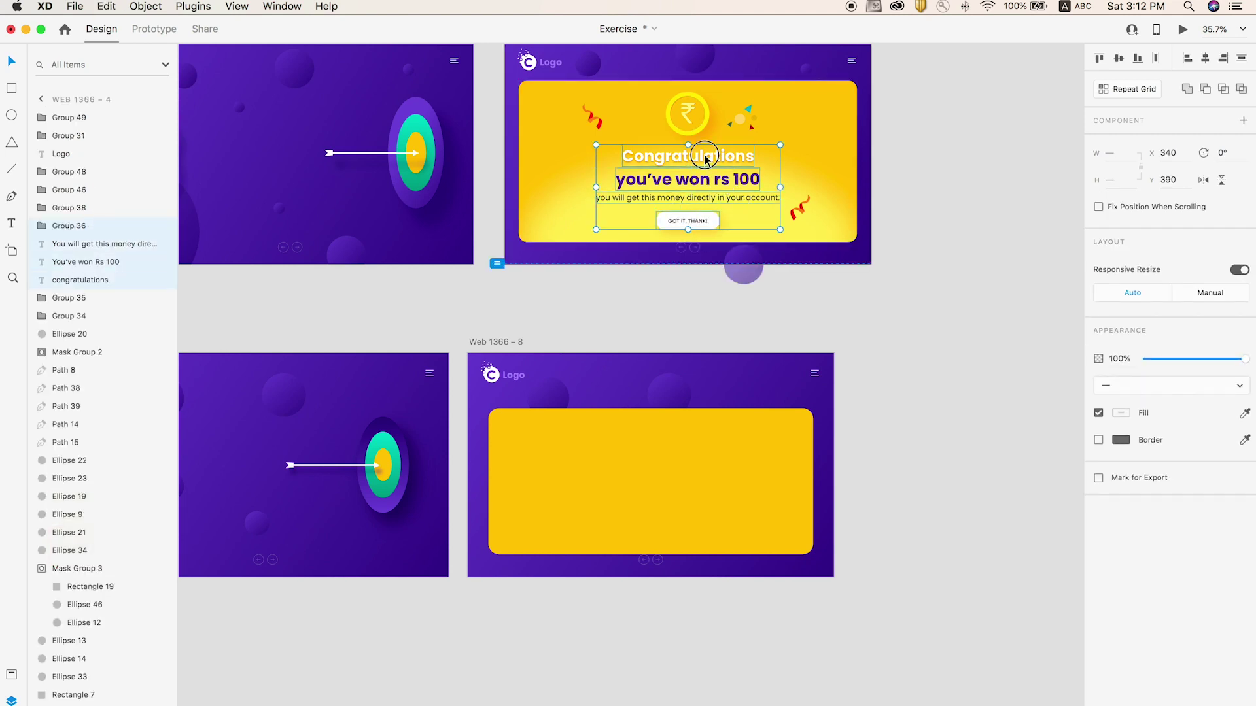
key("super+c")
left_click(637, 445)
key("super+v")
left_click(919, 430)
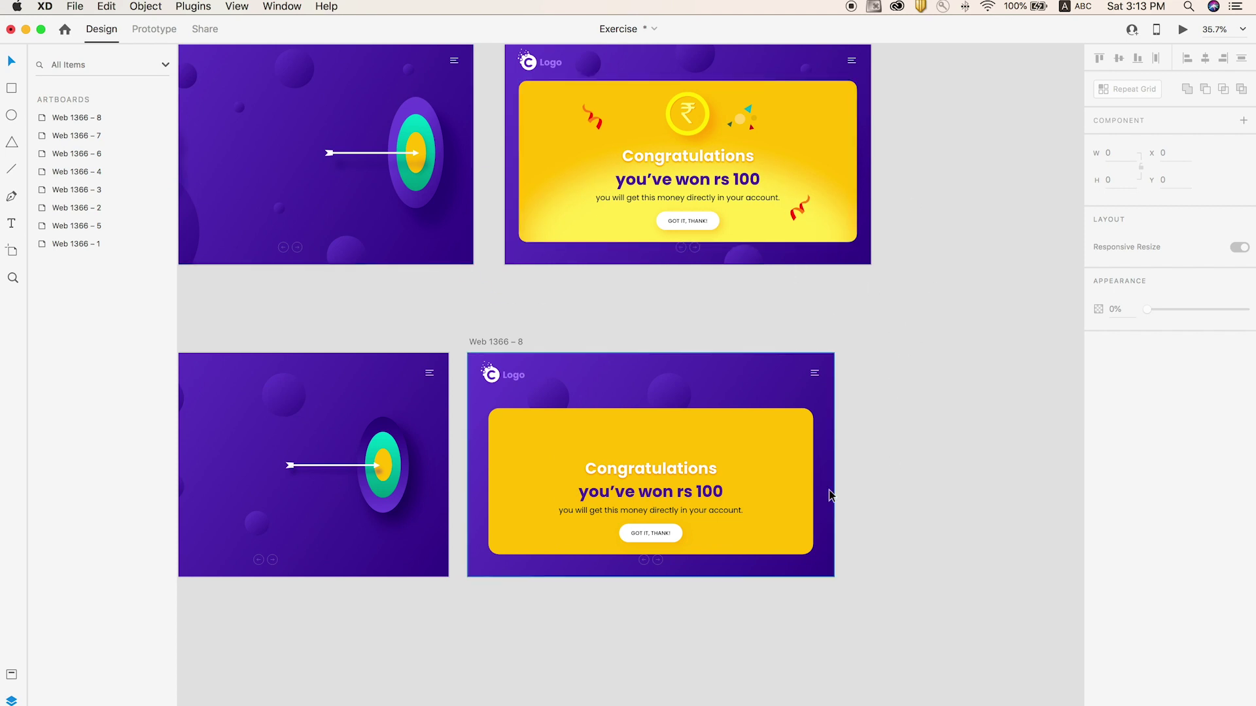
Draw a white circle 900 px across on Web 1366 – 8, remove its border and centre it horizontally over the lower card
left_click(12, 116)
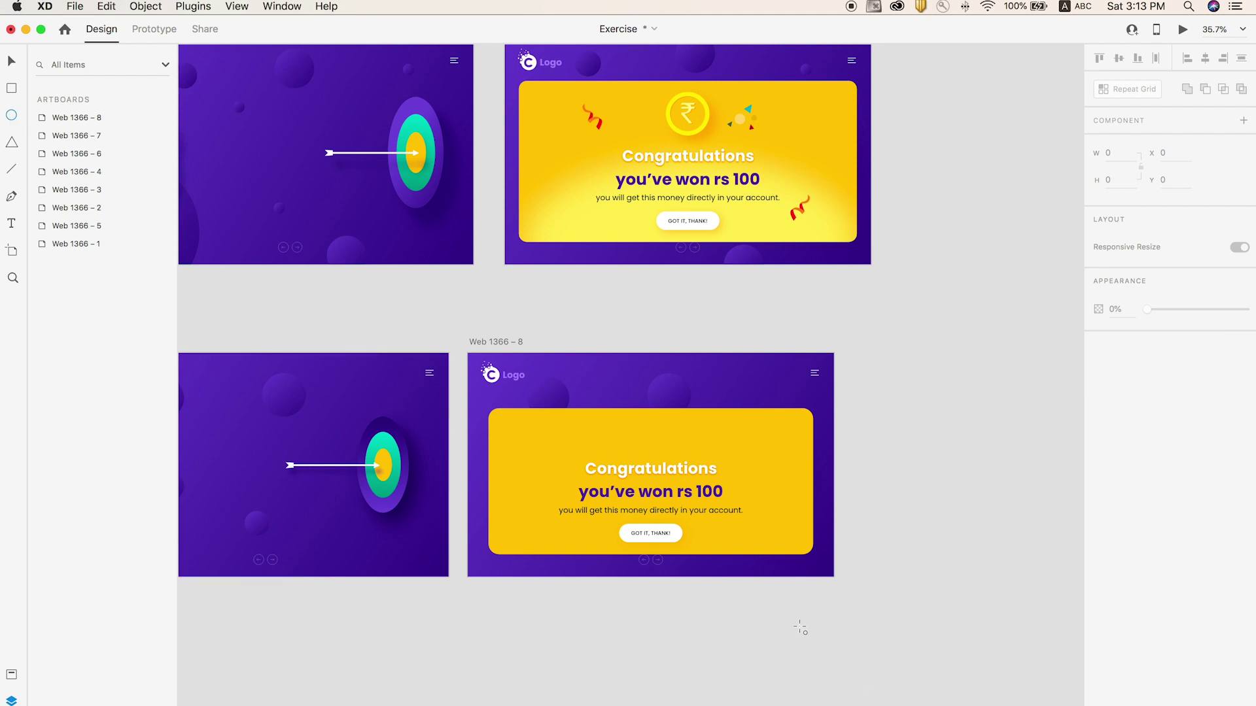
mouse_move(540, 456)
left_mouse_down()
mouse_move(743, 589)
mouse_move(720, 576)
left_mouse_up()
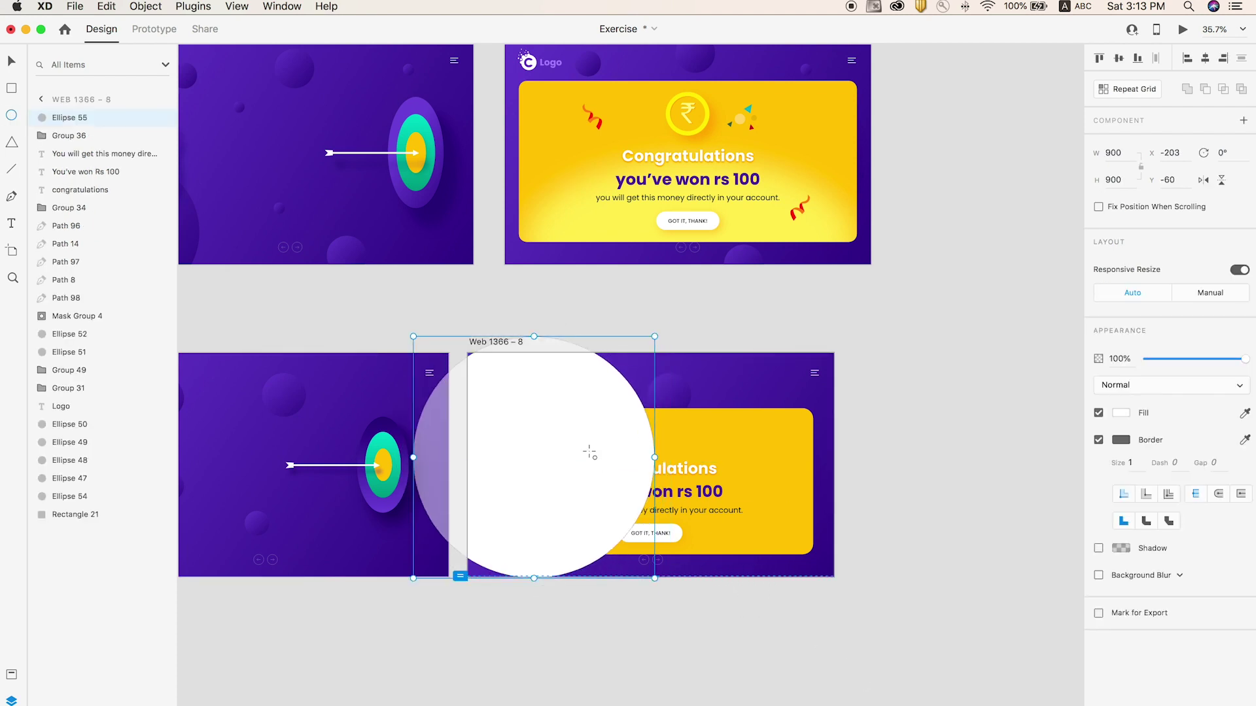
left_click(1099, 440)
key("v")
left_click_drag(533, 424, 648, 481)
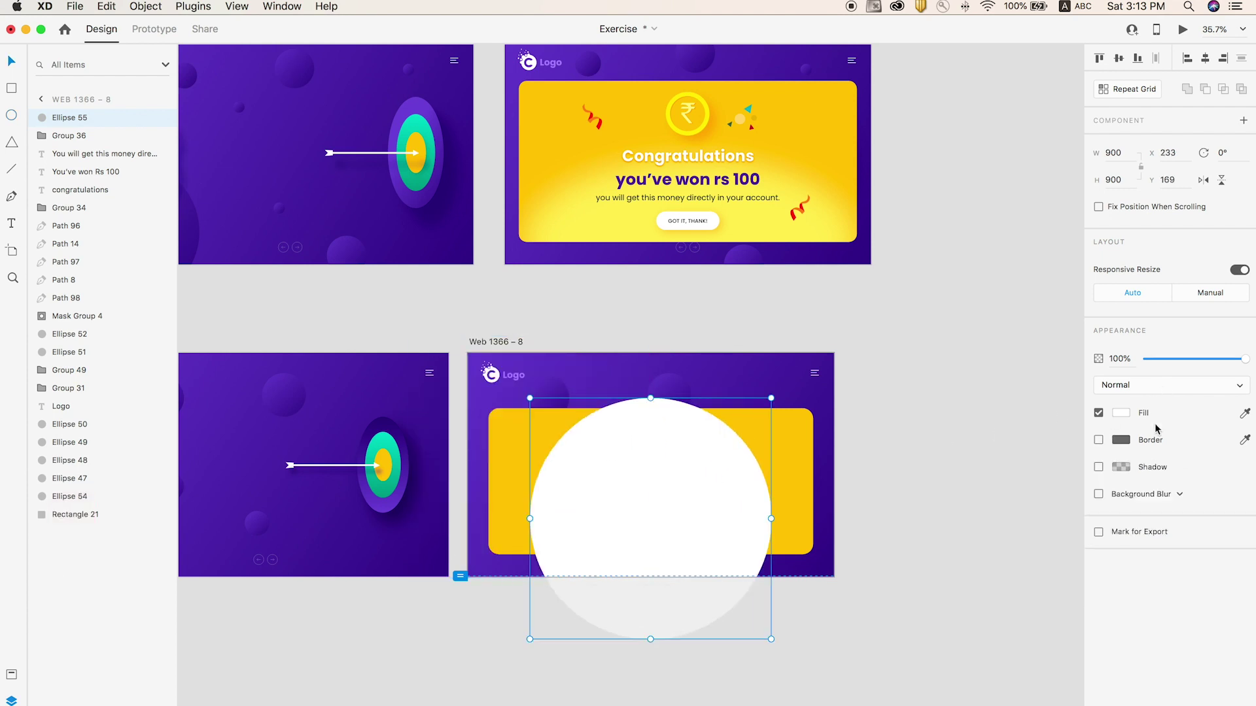
Apply an object blur of 27 to the white circle
left_click(1131, 495)
left_click(1130, 510)
left_click(1195, 518)
left_click_drag(1205, 522, 1211, 522)
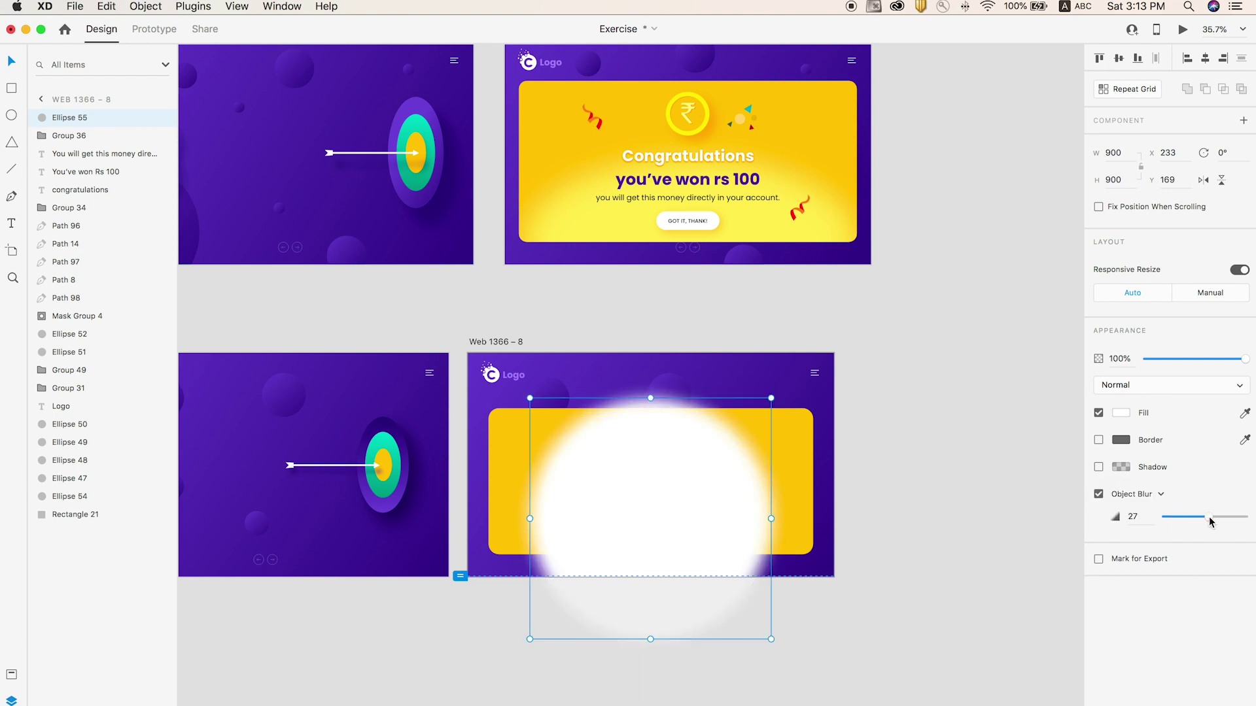
Set the blurred circle's blend mode to Overlay and its opacity to 65%
left_click(1154, 387)
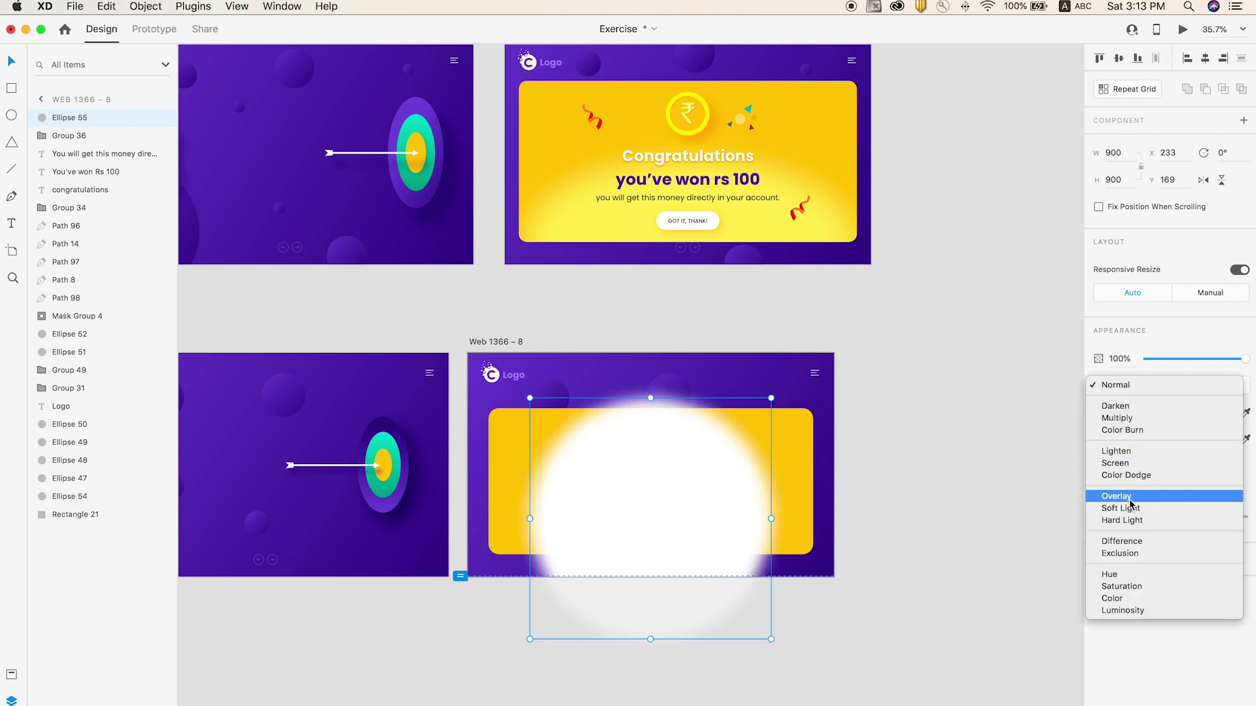
left_click(1115, 496)
key("4")
key("6")
left_click(943, 463)
left_click(664, 437)
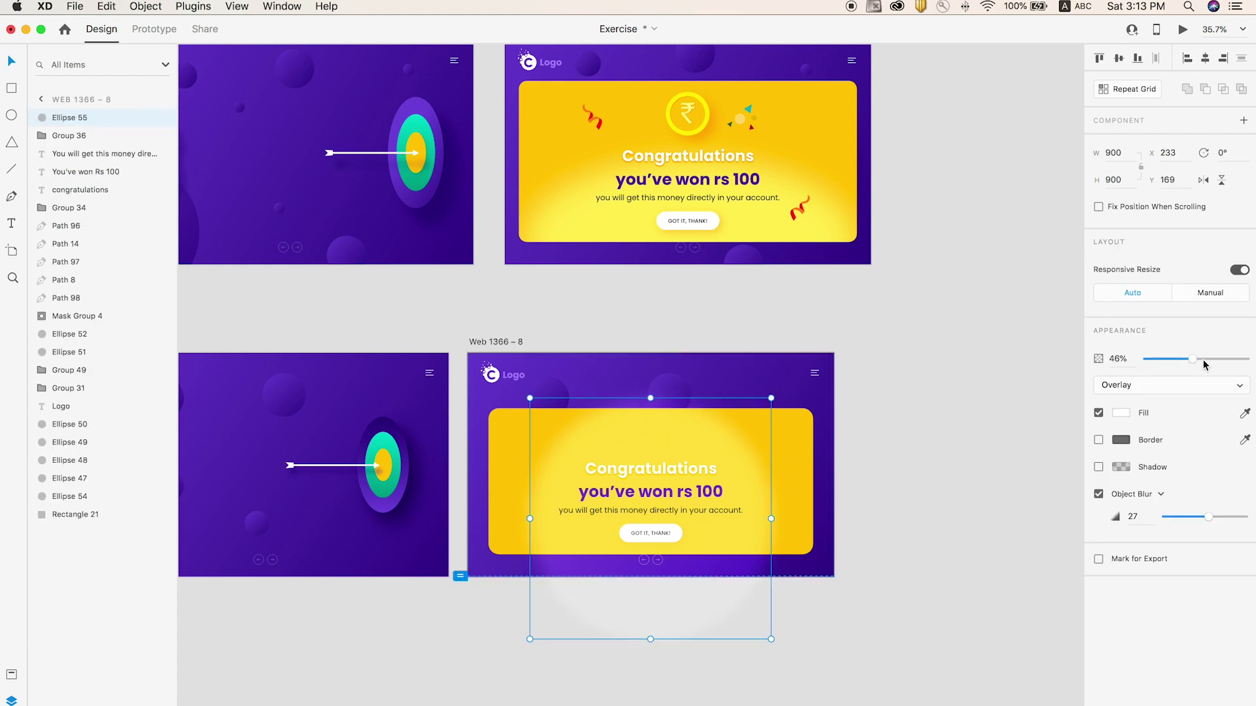
left_click_drag(1212, 362, 1211, 359)
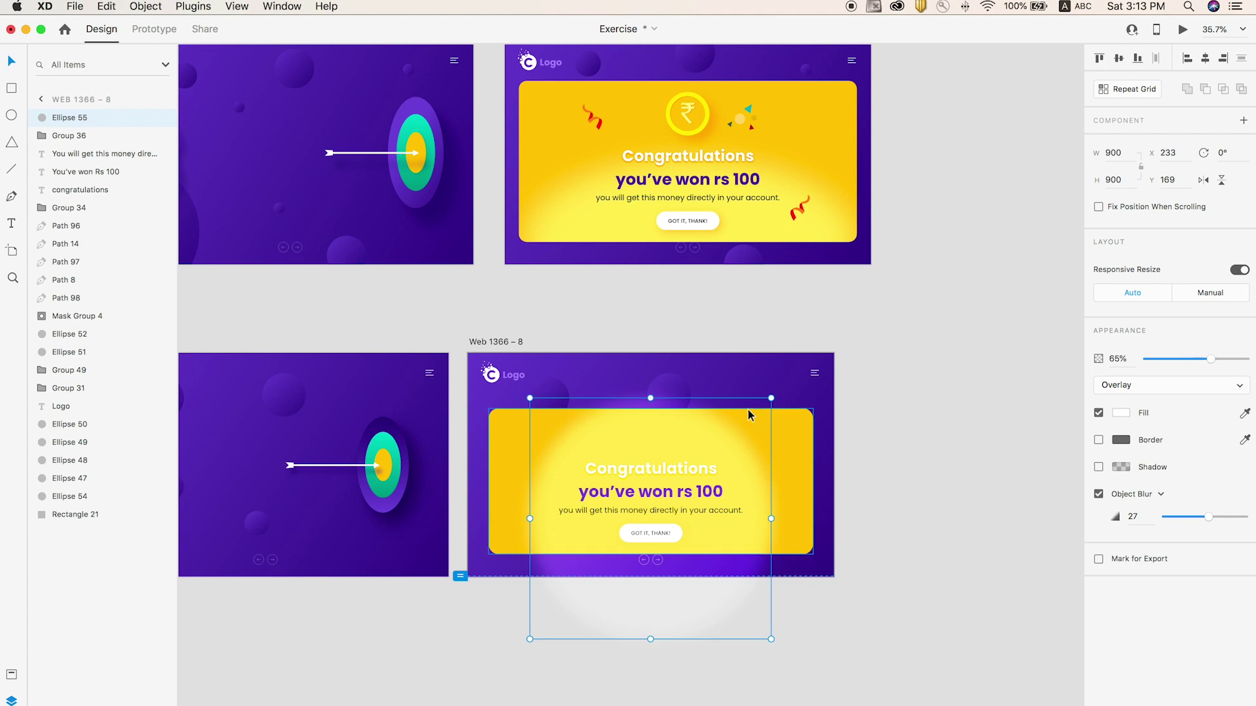
Reshape the glow circle into an ellipse of 1020 × 546 and raise its object blur to 50
left_click_drag(651, 398, 651, 454)
left_click_drag(1208, 517, 1249, 520)
mouse_move(770, 453)
left_mouse_down()
mouse_move(789, 435)
mouse_move(787, 445)
left_mouse_up()
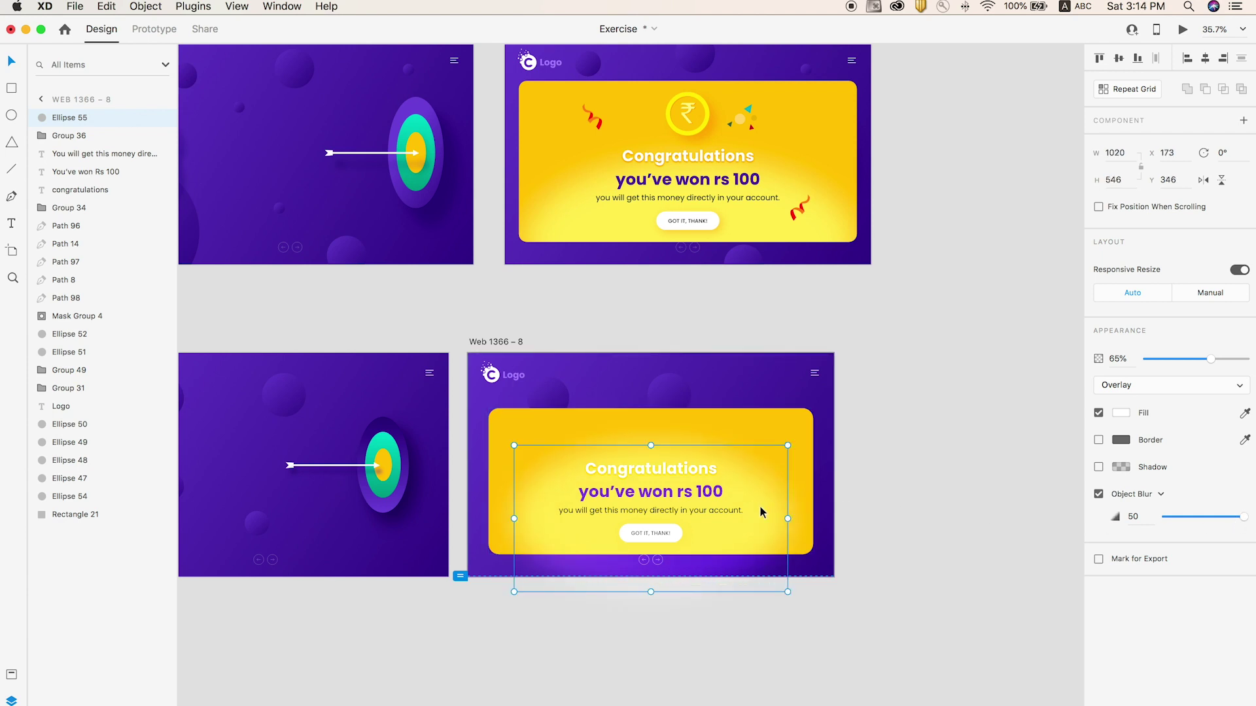
Move the glow ellipse into the yellow card's mask group on Web 1366 – 8 so the card clips it
key("super+x")
left_click(764, 425)
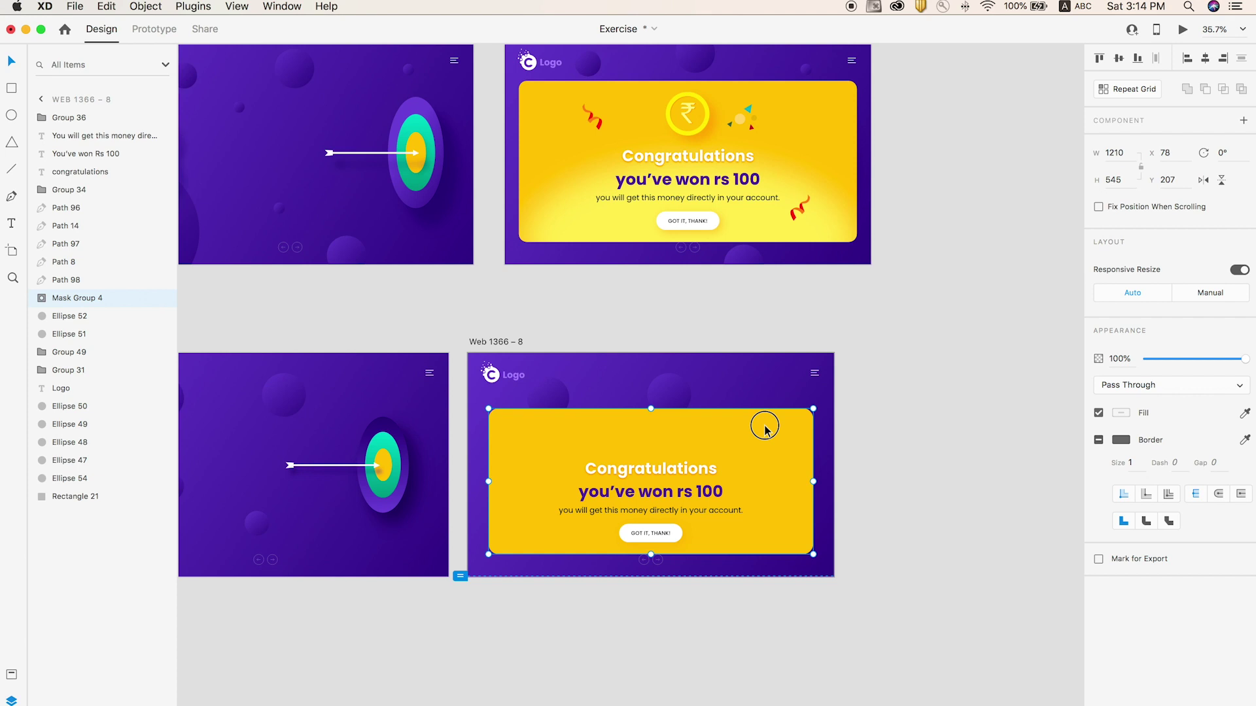
double_click(764, 425)
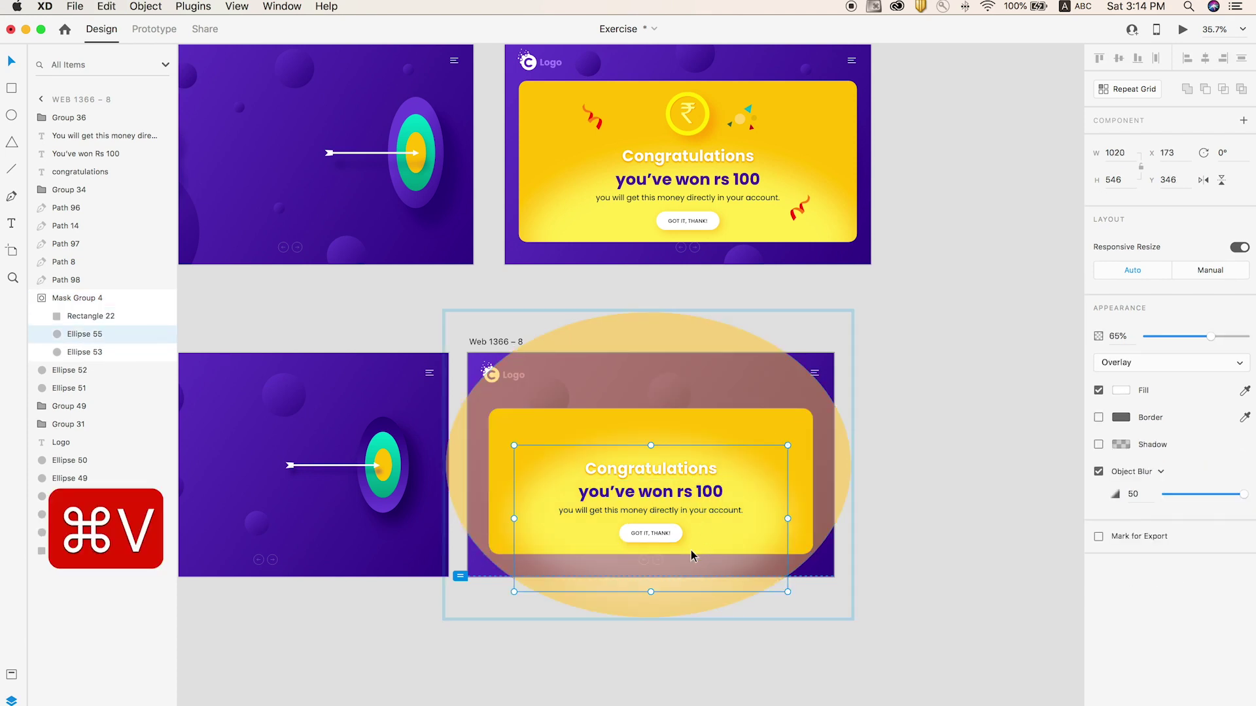
left_click(964, 412)
key("super+z")
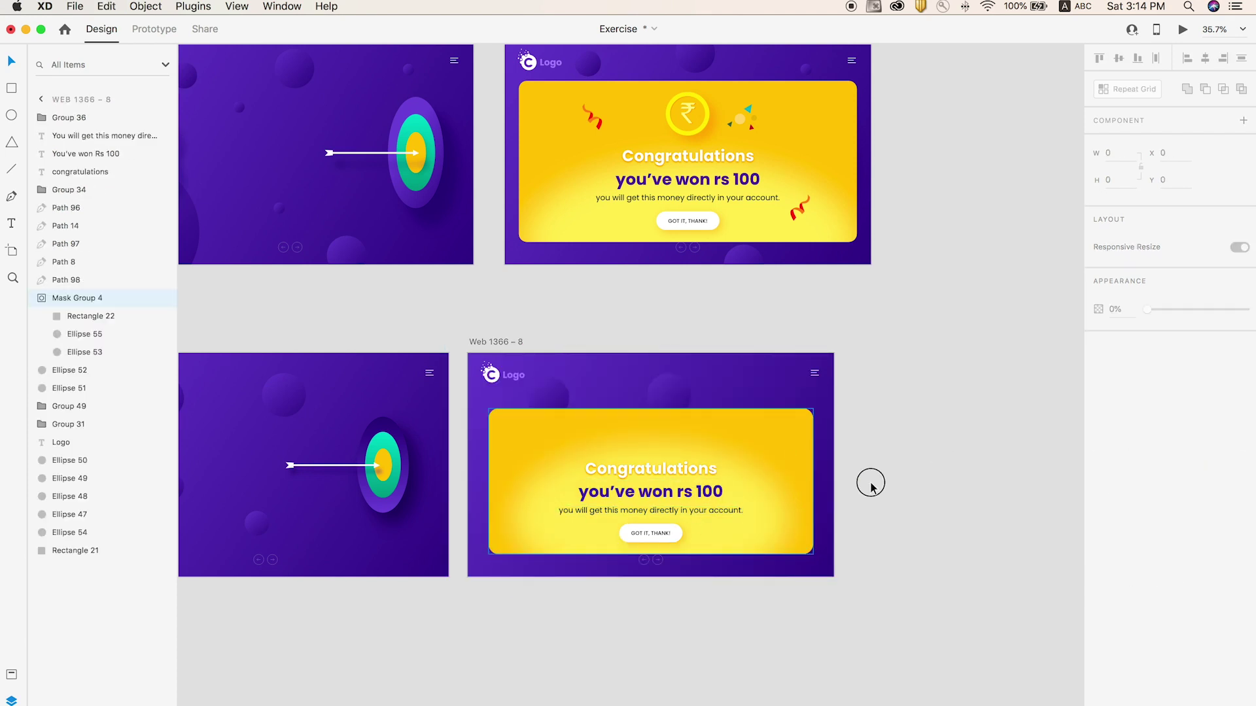
left_click(895, 396)
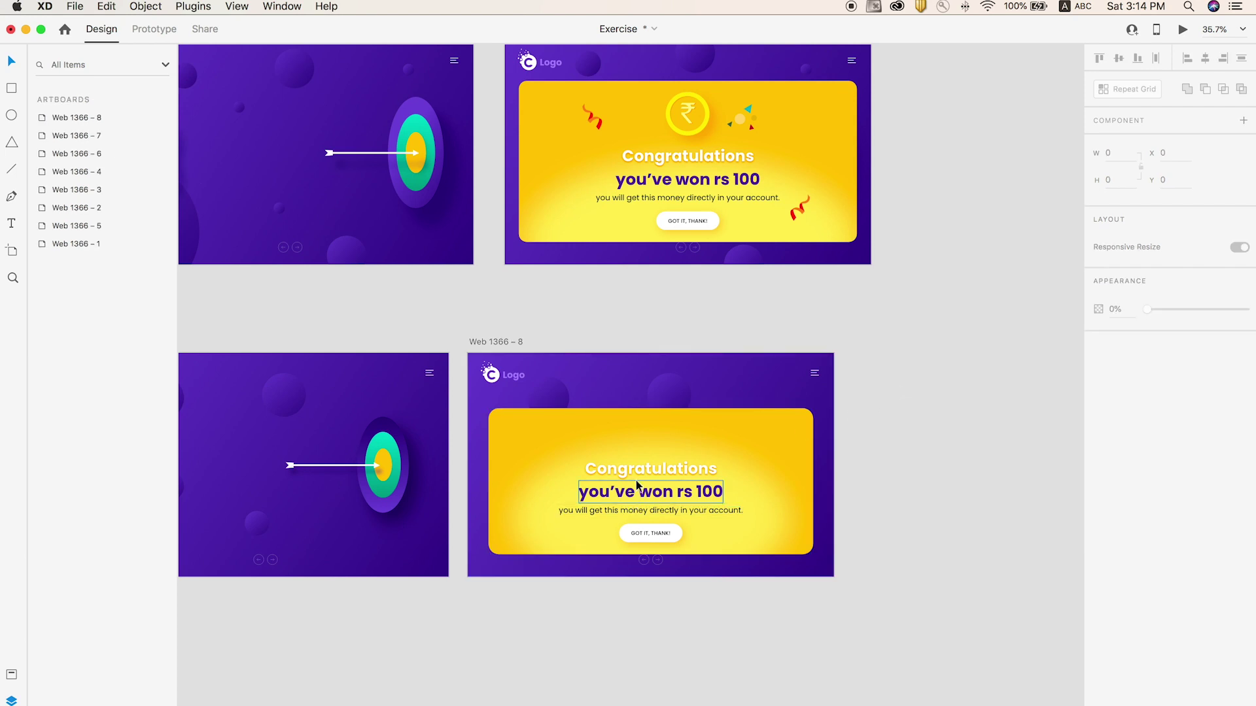
Copy the rupee coin, two red ribbons and confetti group from Web 1366 – 4 onto the card of Web 1366 – 8
left_click(651, 469)
key("space")
left_click_drag(834, 296, 834, 369)
left_click(678, 196)
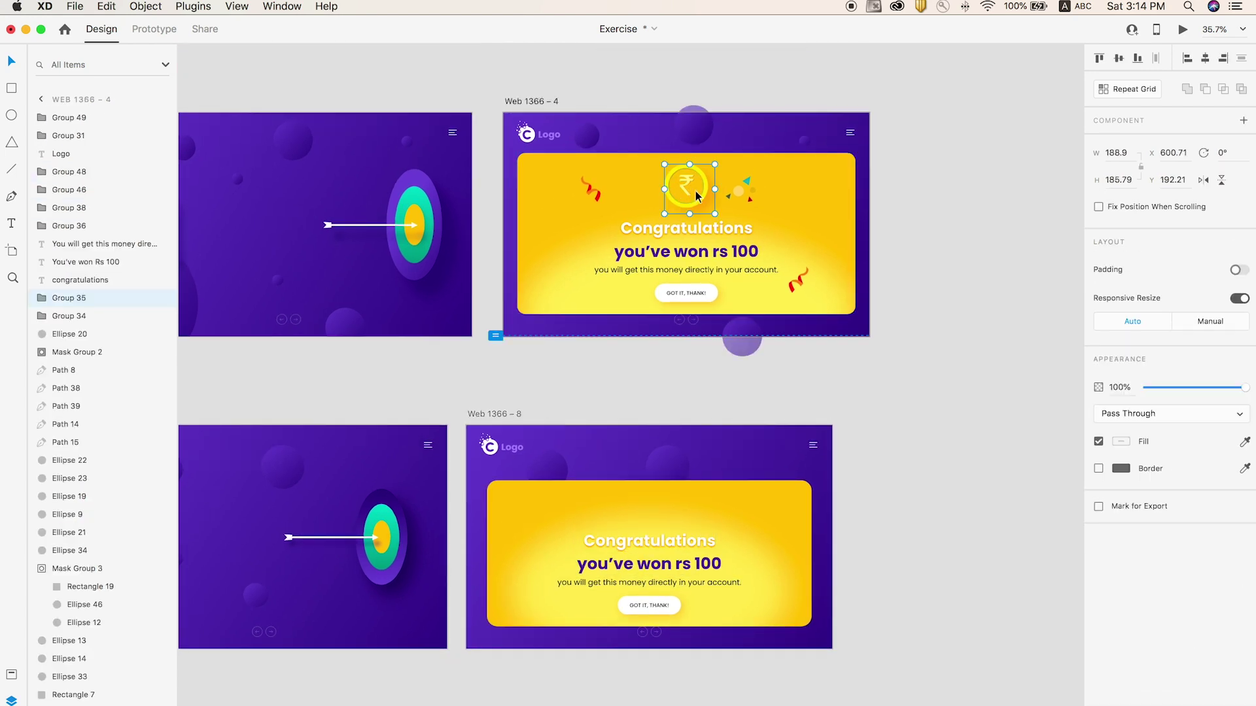
left_click_drag(695, 192, 714, 192)
key("super+z")
left_click(742, 190, "shift")
left_click(592, 191, "shift")
left_click(798, 285, "shift")
key("super+c")
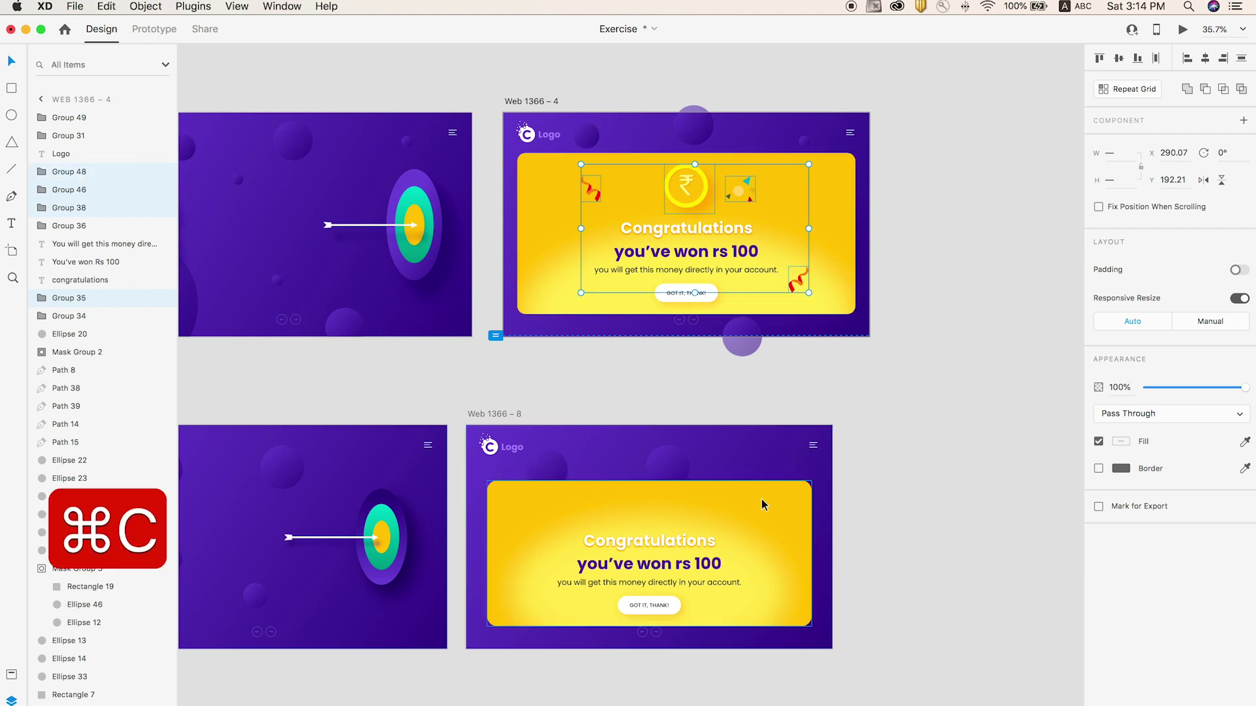
left_click(744, 498)
key("super+v")
left_click(922, 491)
scroll(922, 452, "down", 3)
scroll(922, 451, "left", 1)
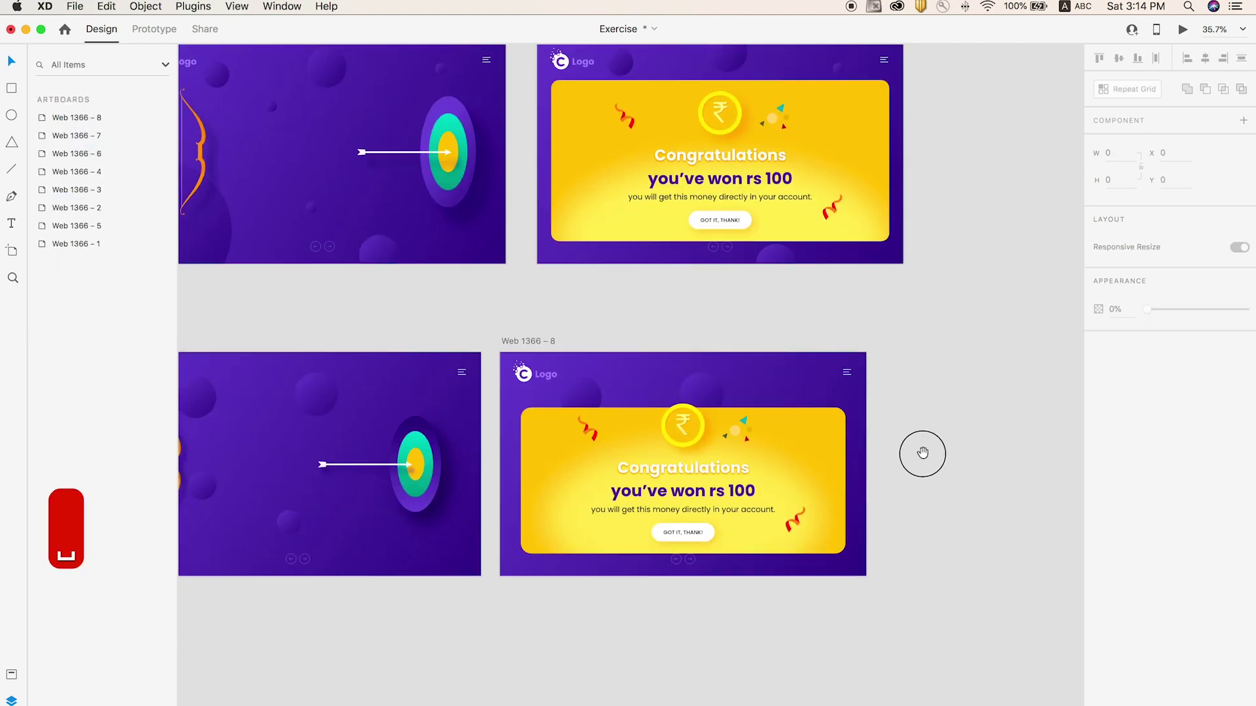
Move the coin, upper ribbon and confetti on Web 1366 – 8 slightly down, and shrink the coin to about 167 × 164
left_click(692, 429)
left_click(591, 429, "shift")
left_click(745, 424, "shift")
left_click_drag(745, 424, 744, 430)
left_click(1068, 415)
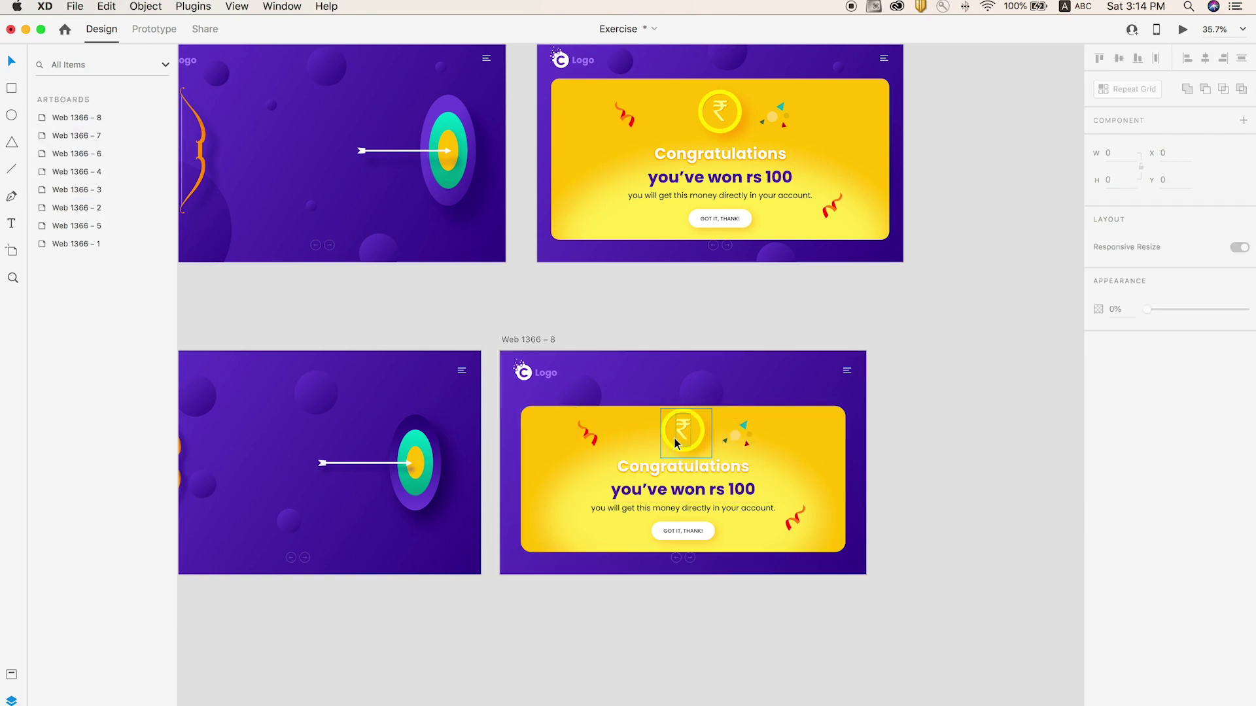
left_click(710, 456)
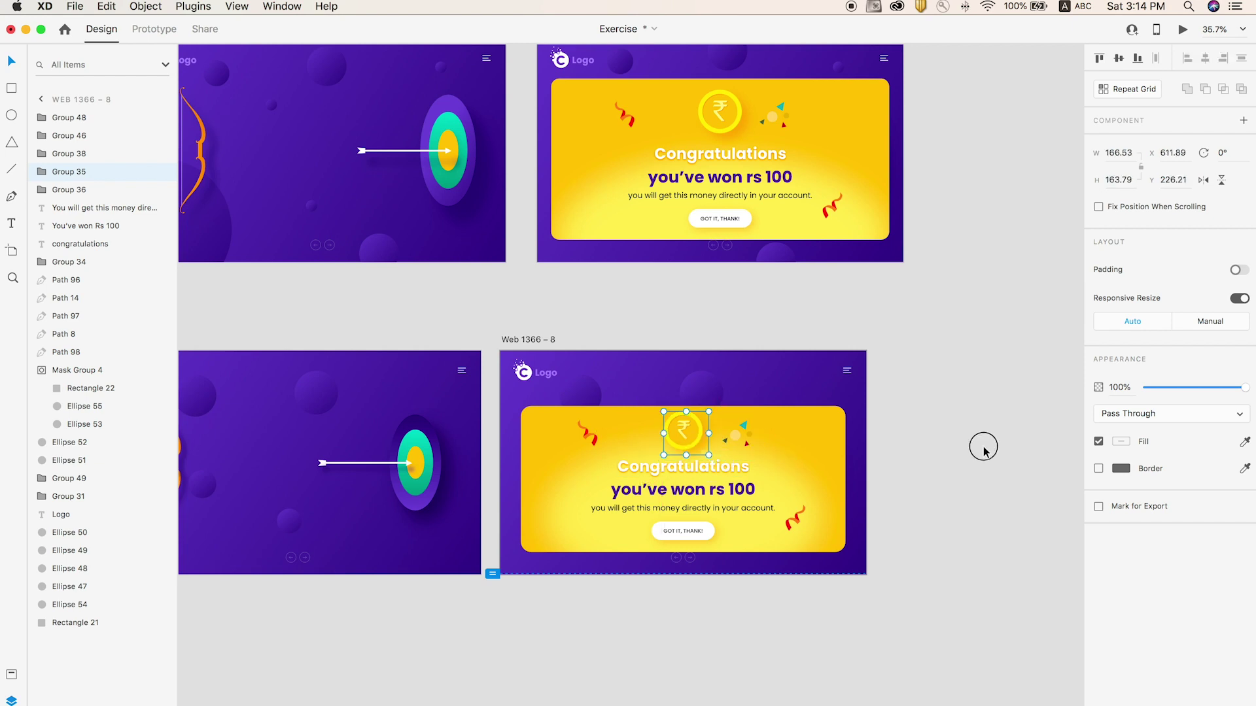
left_click(982, 443)
Preview the recreated prototype from Web 1366 – 5 by pulling the arrow, and close the preview
scroll(981, 443, "down", 5)
key("space")
left_click_drag(723, 500, 789, 476)
left_click(317, 418)
key("super+Return")
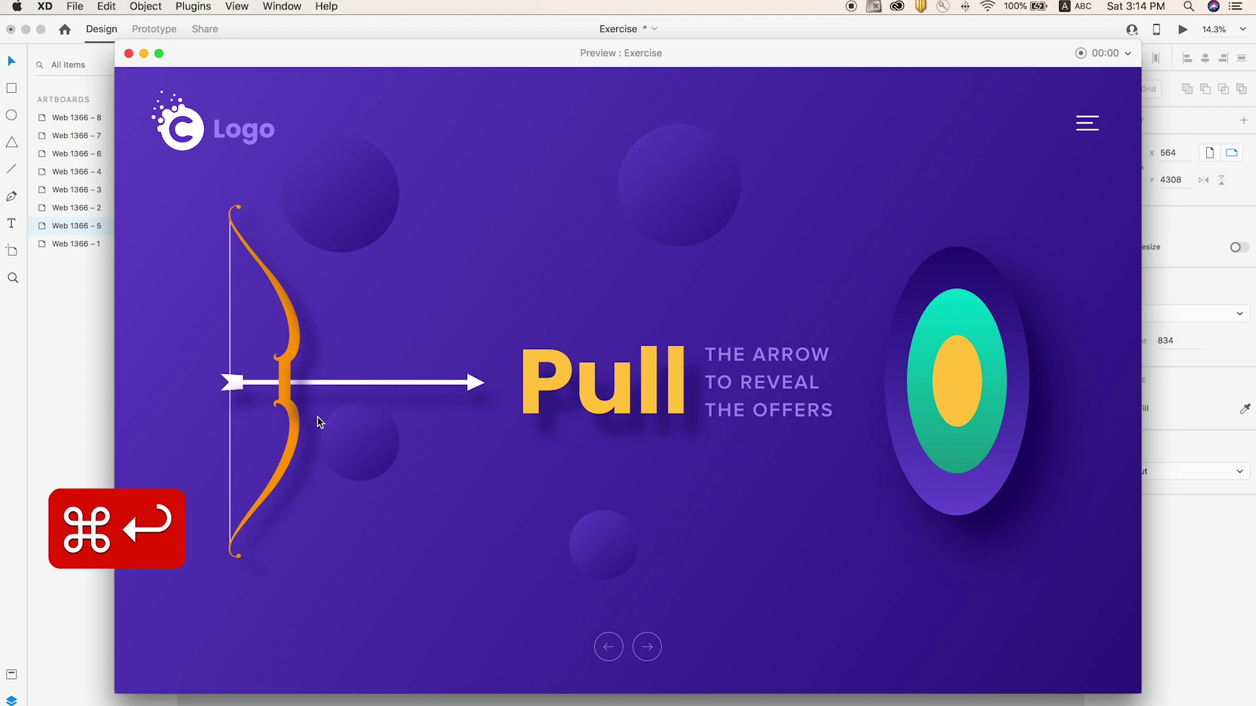
left_click_drag(265, 395, 125, 387)
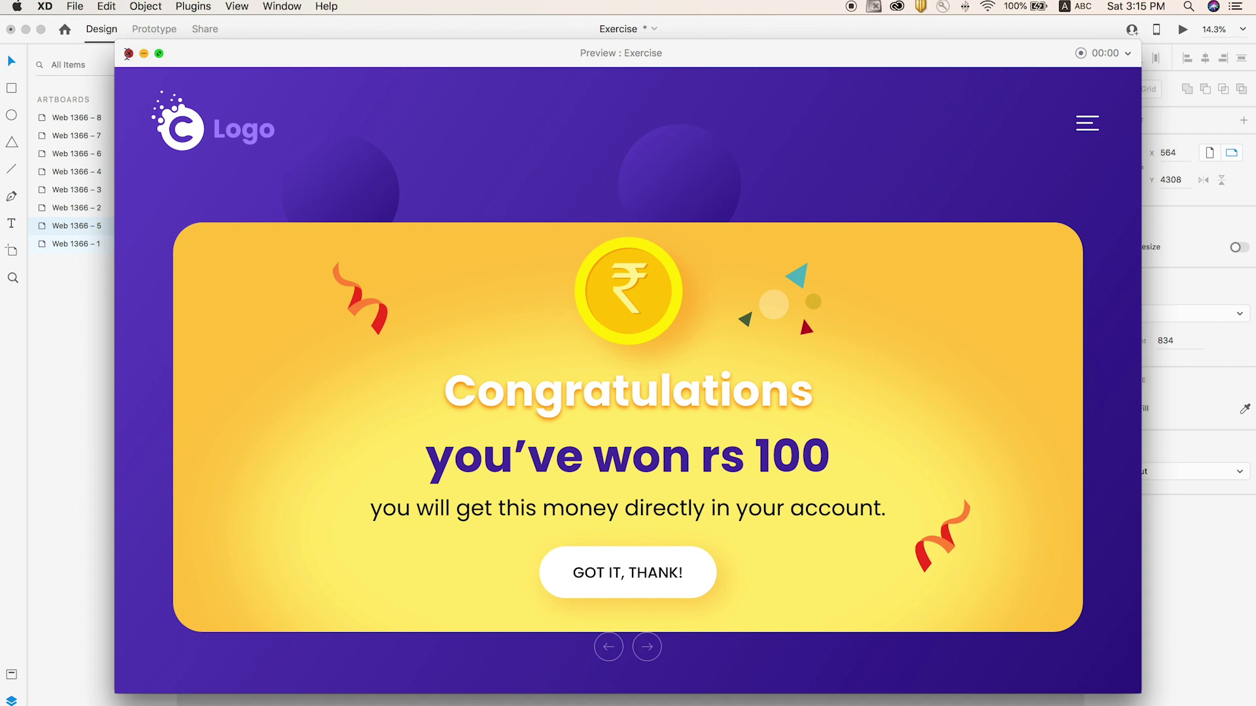
left_click(129, 53)
Preview the original prototype from Web 1366 – 1 by pulling the arrow for comparison, and close the preview
key("z")
left_click_drag(300, 253, 462, 392)
key("v")
left_click(334, 281)
key("super+Return")
left_click_drag(240, 386, 155, 383)
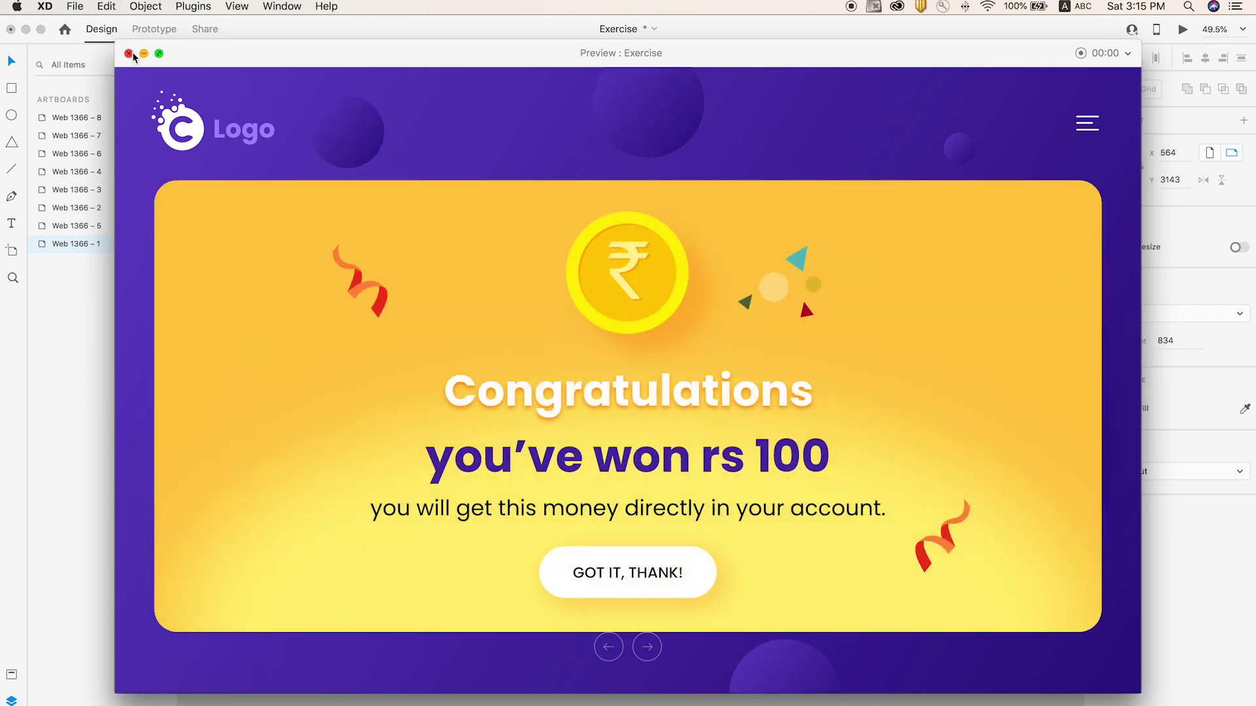
left_click(129, 53)
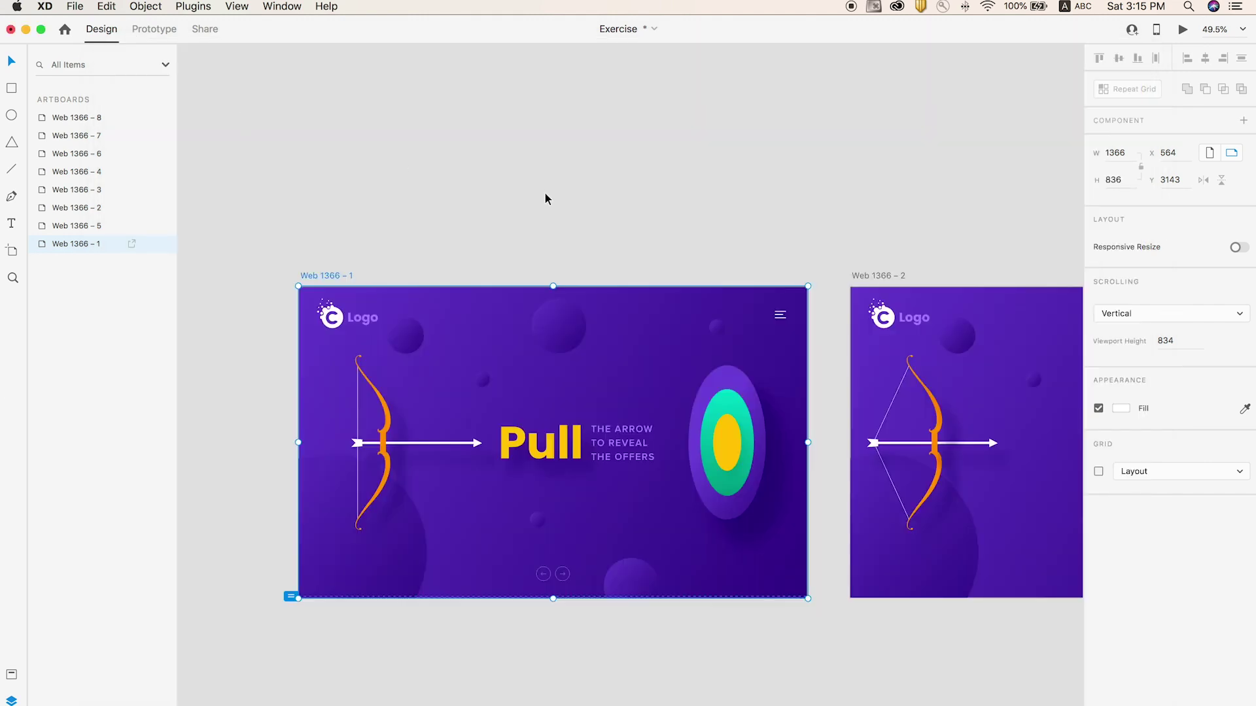
Draw a horizontal line about 144 px long above the text on Web 1366 – 1 and make its border white
left_click(537, 193)
left_click_drag(537, 225, 533, 104)
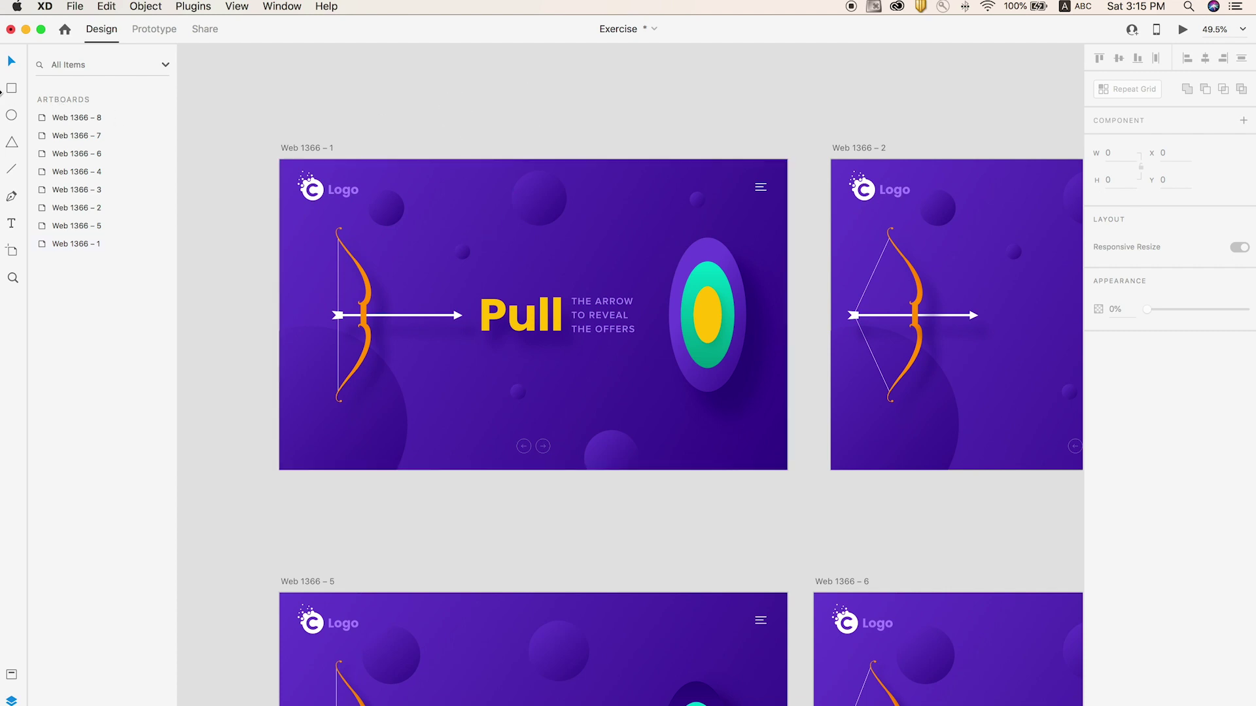
left_click(13, 170)
left_click_drag(558, 261, 612, 261)
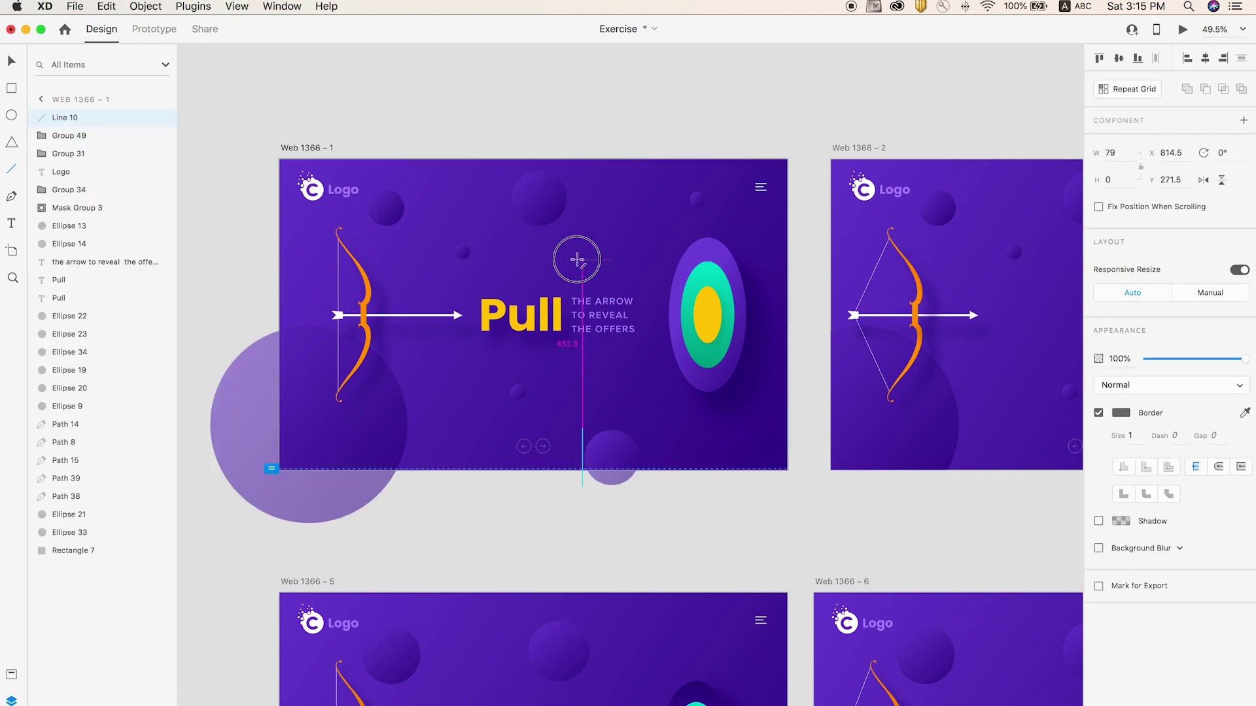
left_click(1120, 417)
type("vv")
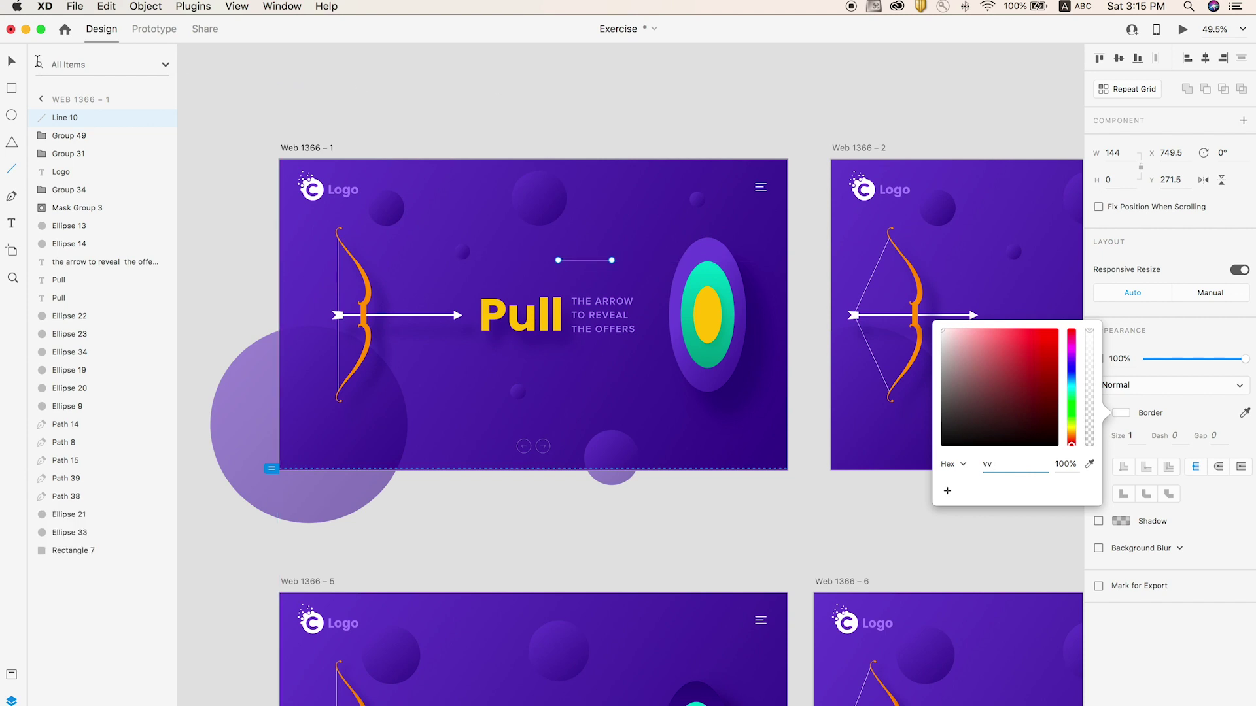
key("Escape")
key("v")
key("Escape")
Duplicate the white line three times at staggered positions above and below the Pull text, and group the four lines
left_click_drag(602, 261, 560, 381)
left_click_drag(578, 262, 499, 274)
key("super+z")
left_click_drag(578, 267, 500, 279)
left_click(564, 380, "shift")
left_click(577, 369, "shift")
left_click(581, 262, "shift")
key("super+g")
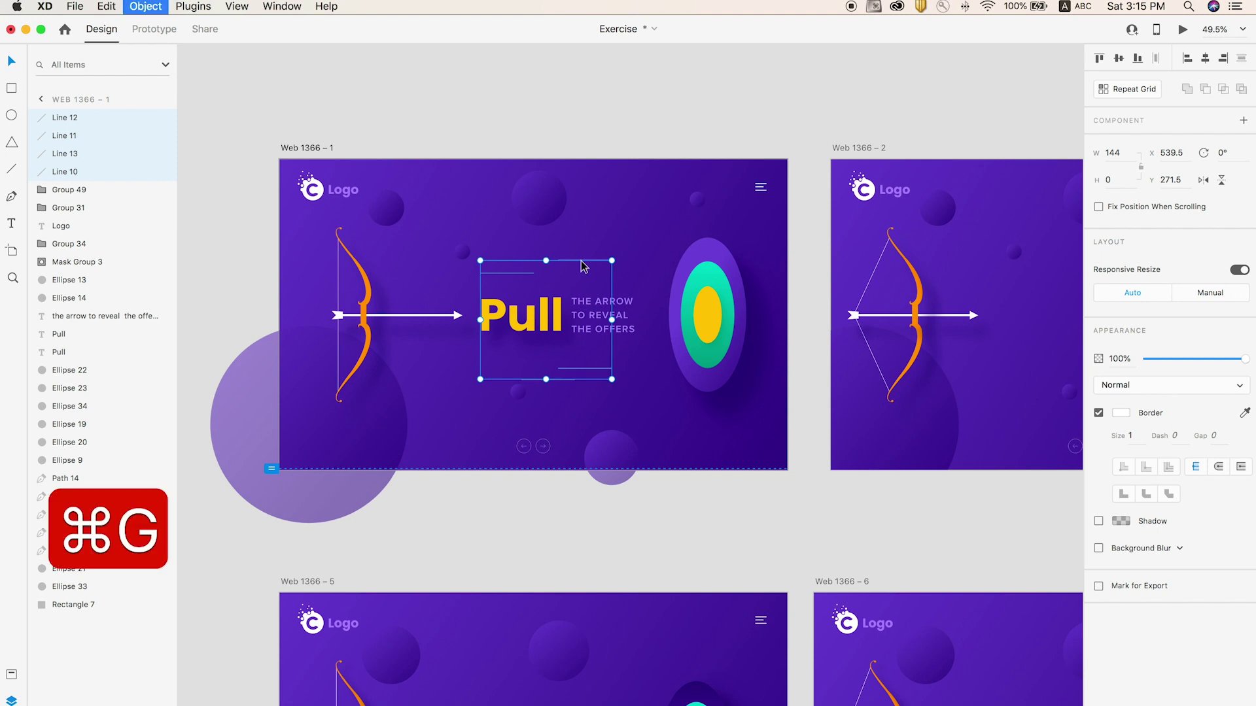
Move the group of lines from Web 1366 – 1 to the Pull text area of Web 1366 – 5
key("super+x")
left_click_drag(654, 537, 655, 270)
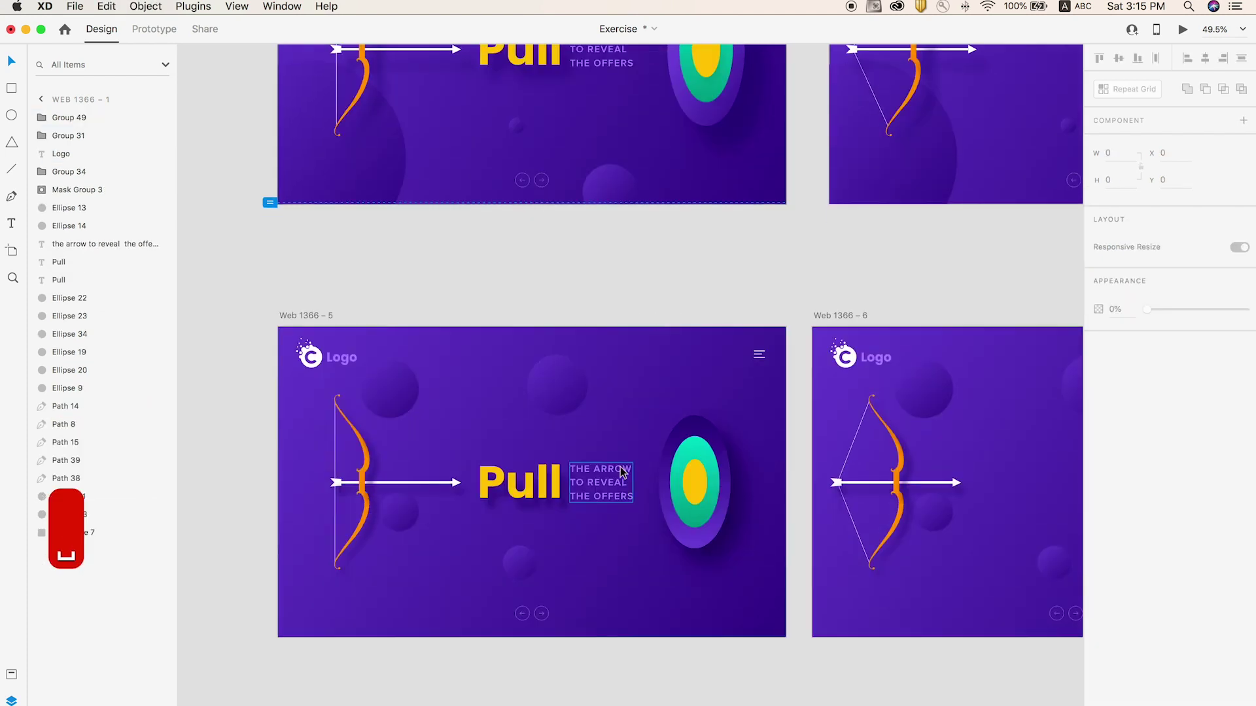
left_click(602, 425)
key("super+v")
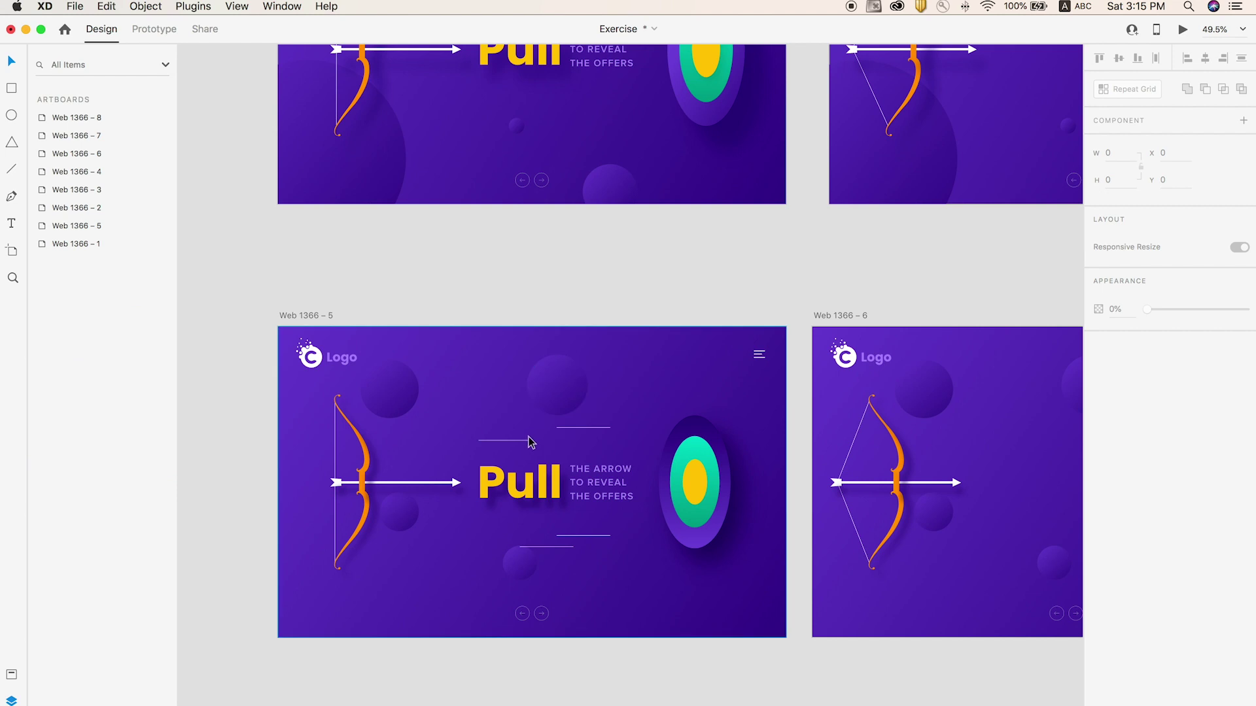
Draw a rectangle about 628 × 414 px in the middle of Web 1366 – 6, between the bow and the target
scroll(524, 447, "down", 5)
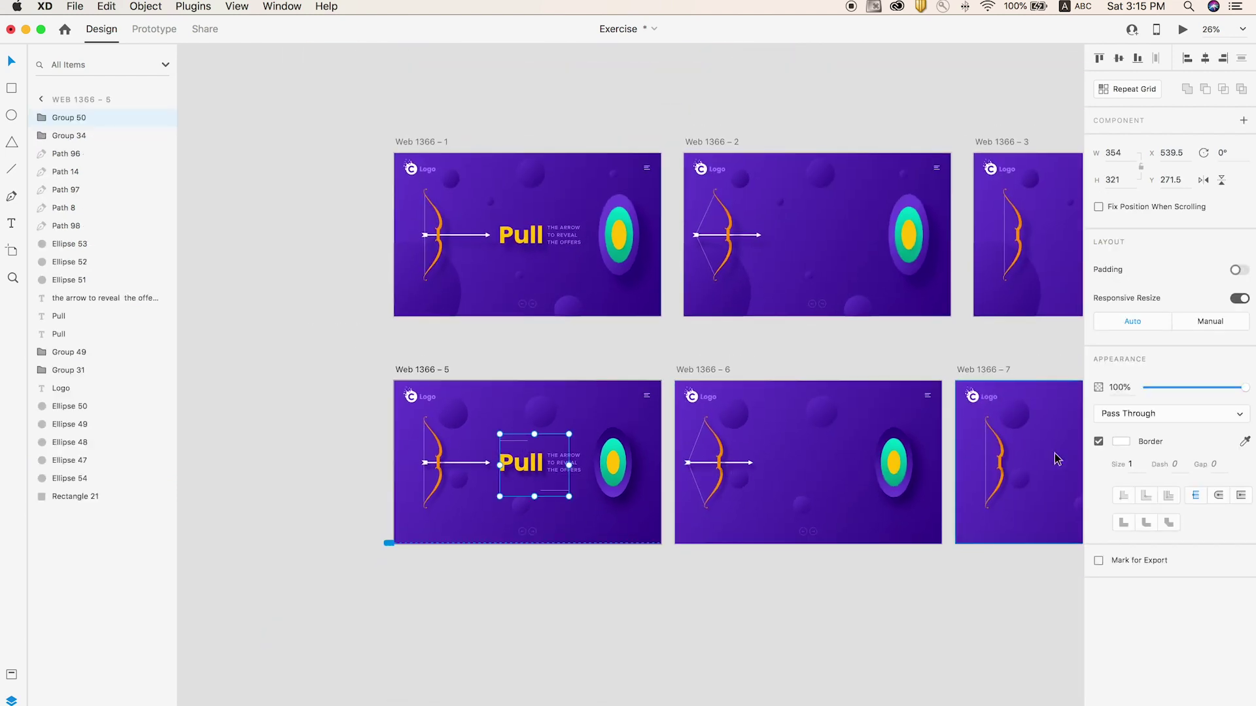
scroll(1014, 465, "right", 3)
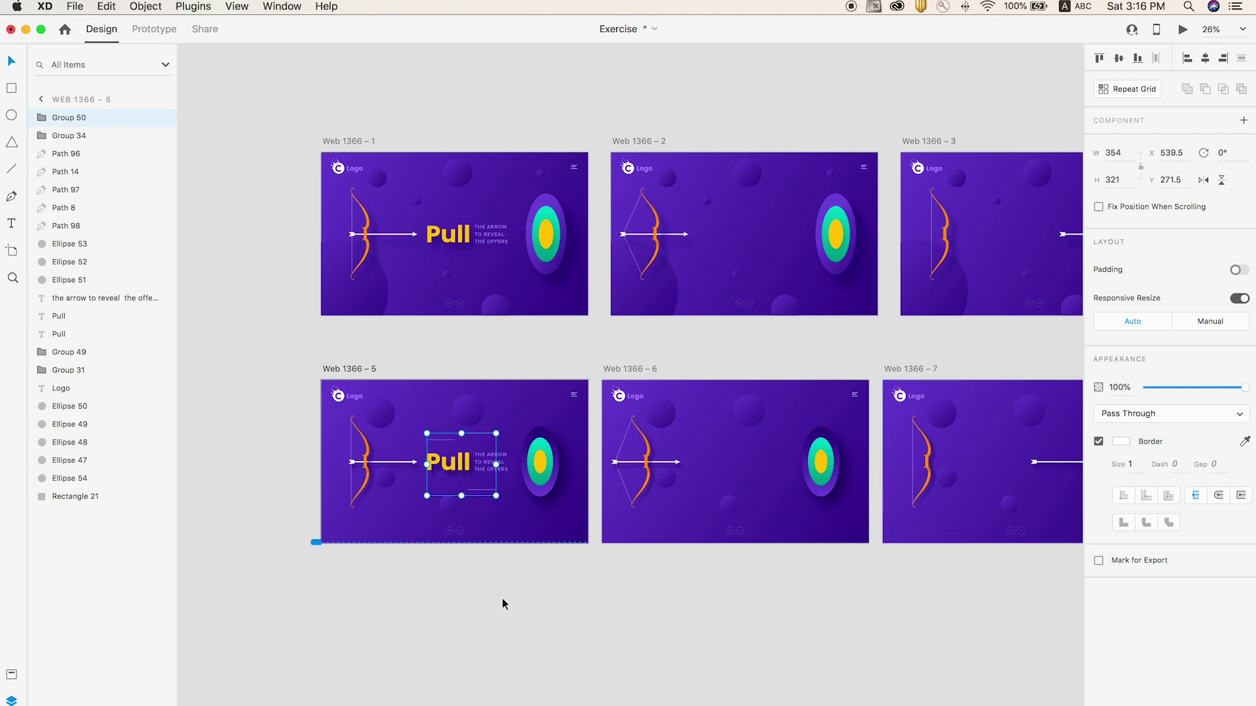
key("z")
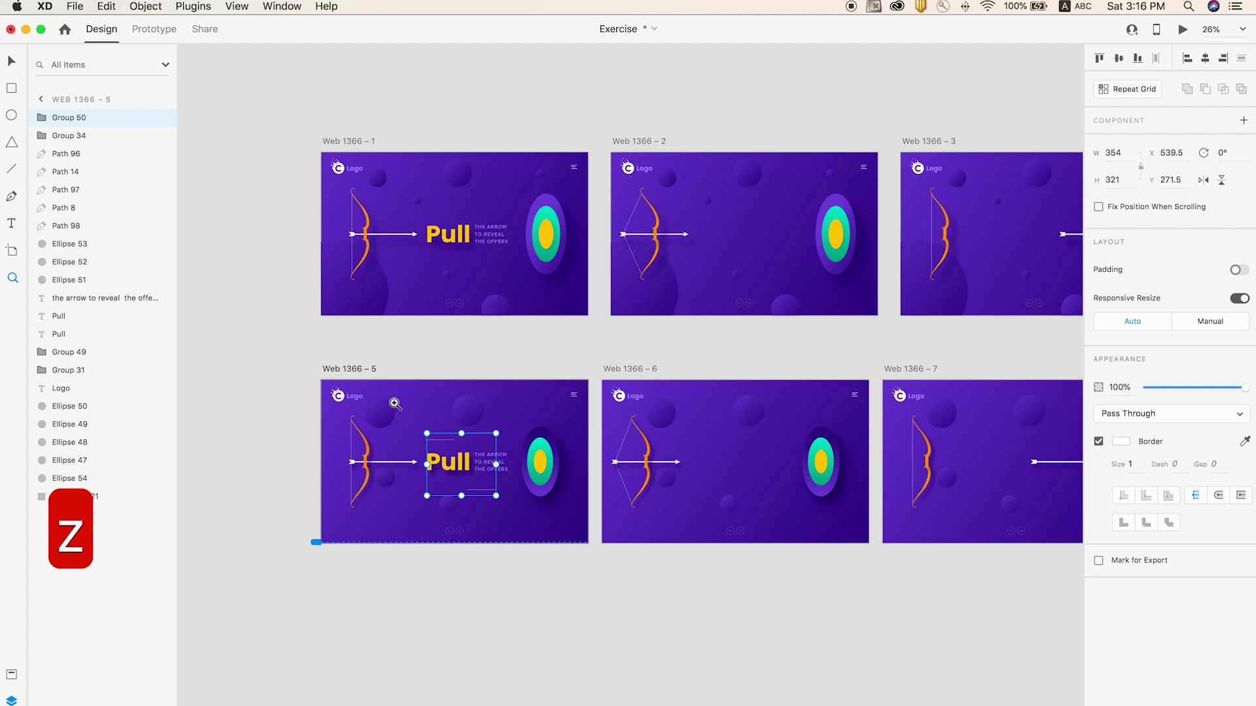
left_click(11, 88)
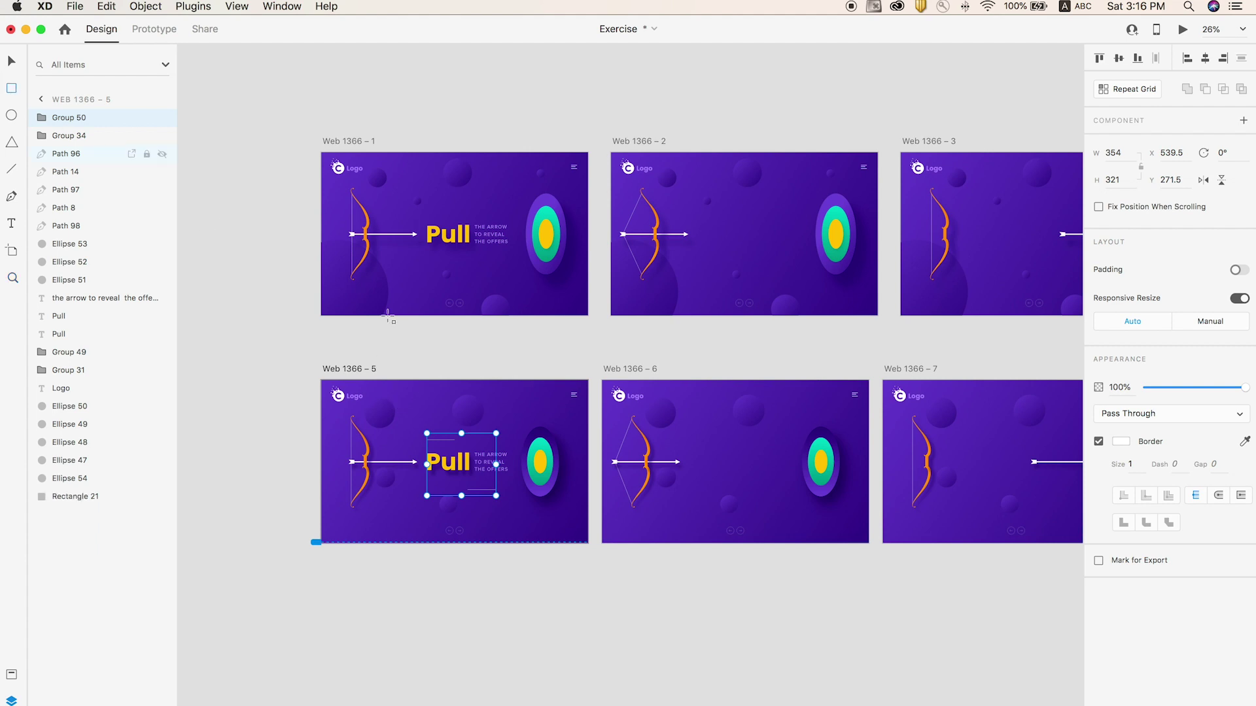
left_click_drag(665, 427, 788, 509)
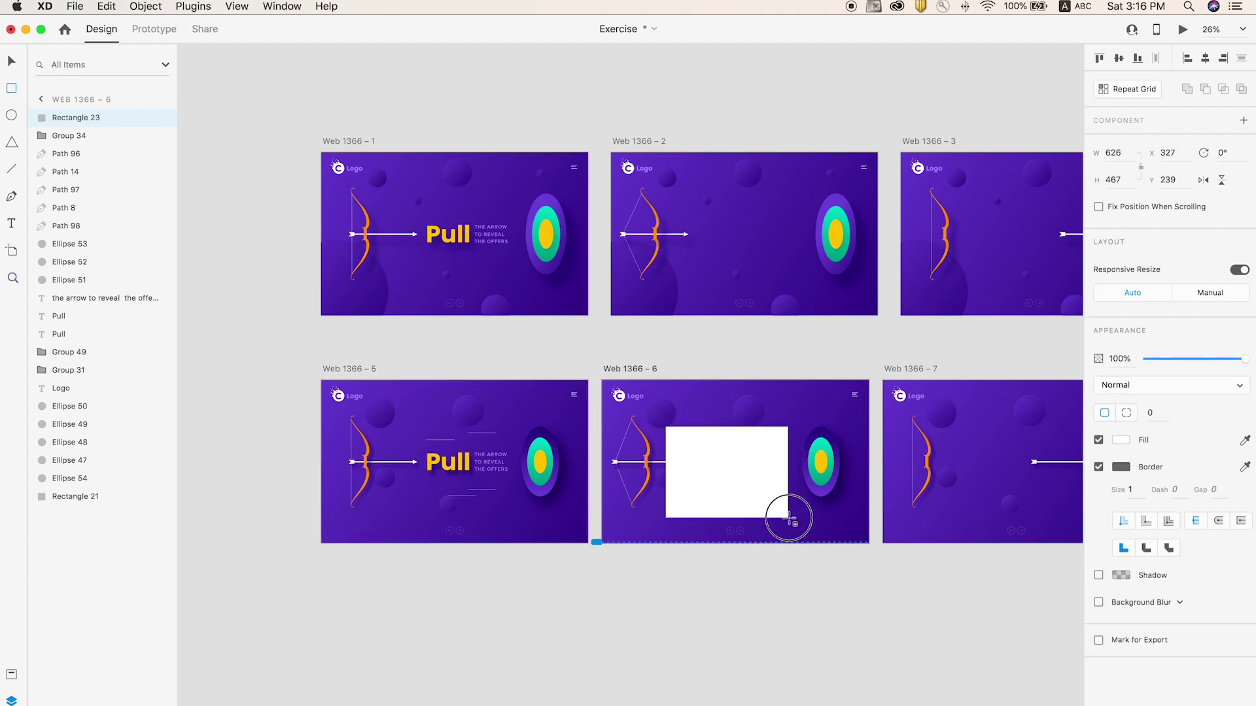
key("v")
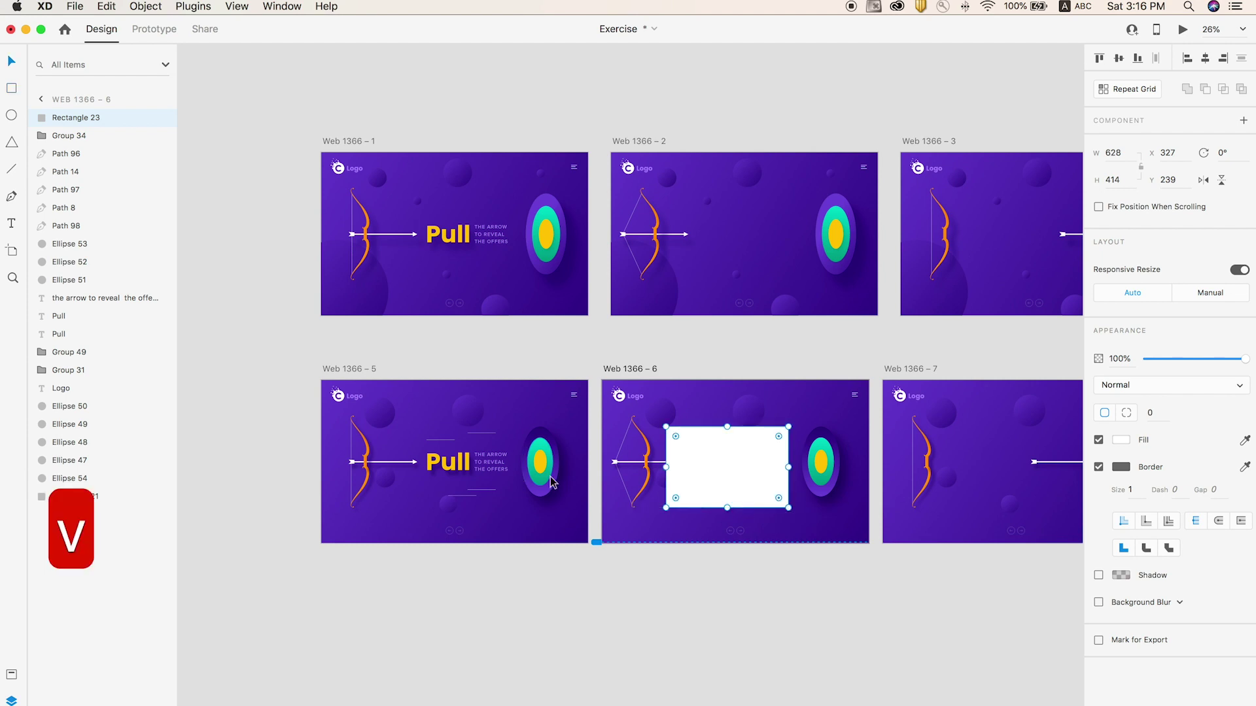
Cut the group of white lines from Web 1366 – 5 and paste it into Web 1366 – 6
key("cmd+x")
left_click(723, 465)
key("cmd+v")
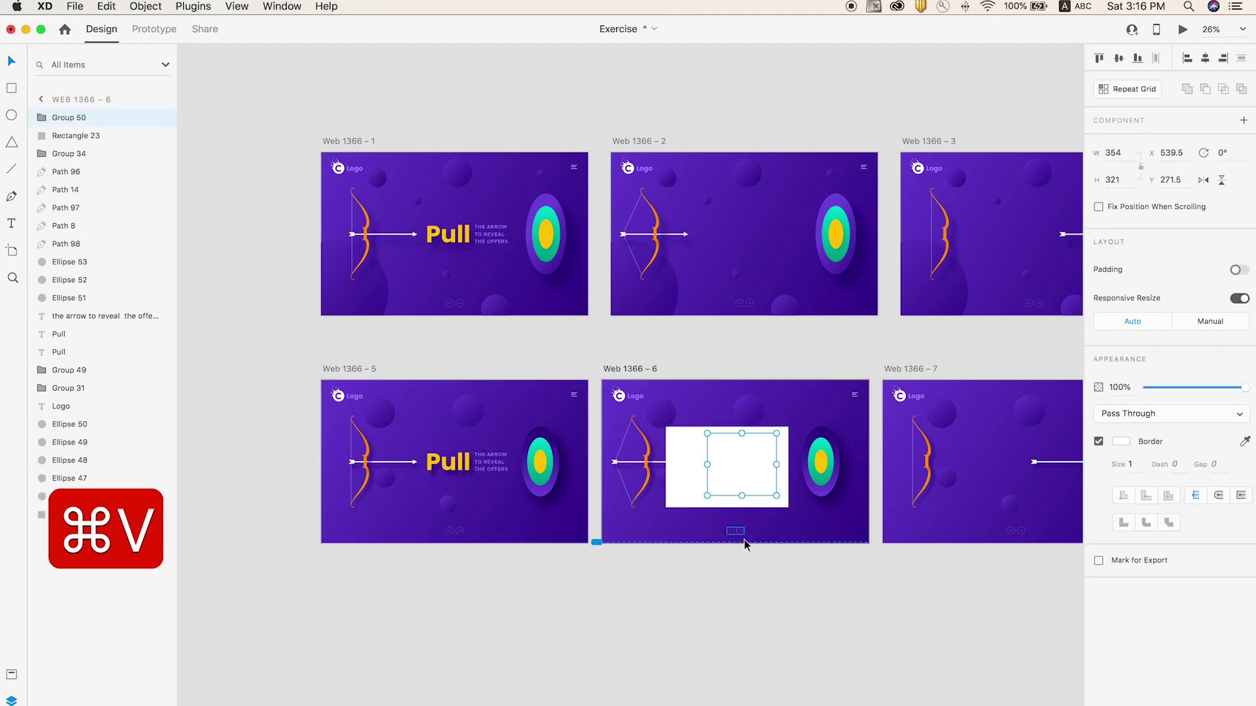
Place the white rectangle above the line group on Web 1366 – 6 and mask the lines with the rectangle's shape
key("z")
left_click_drag(720, 380, 801, 505)
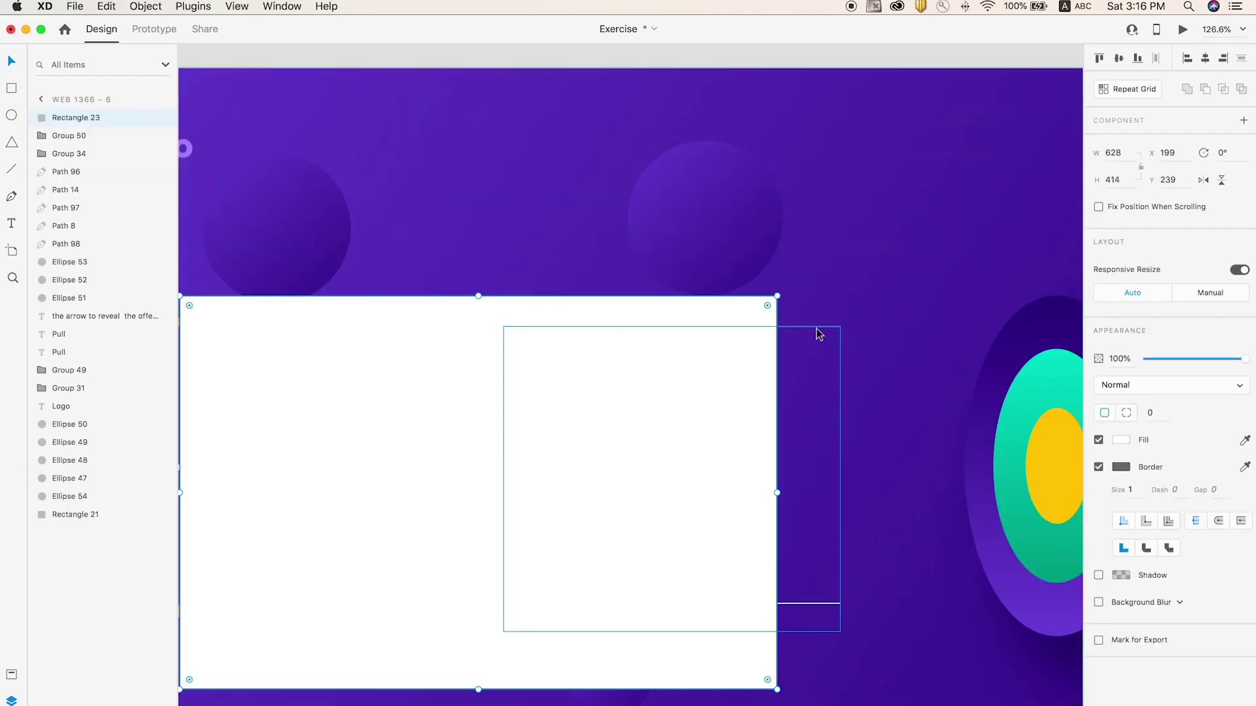
left_click(819, 331, "shift")
right_click(459, 347)
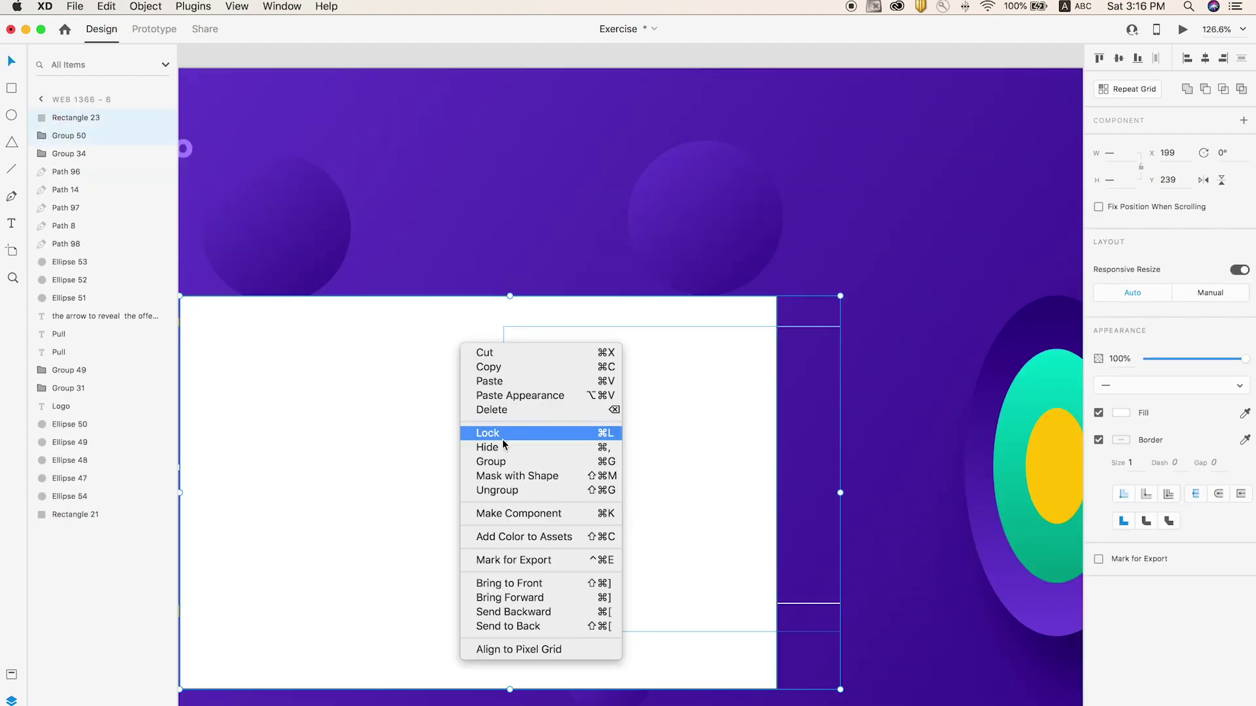
left_click(501, 482)
Copy the masked line group from Web 1366 – 6 and paste it into Web 1366 – 7
scroll(675, 387, "down", 5)
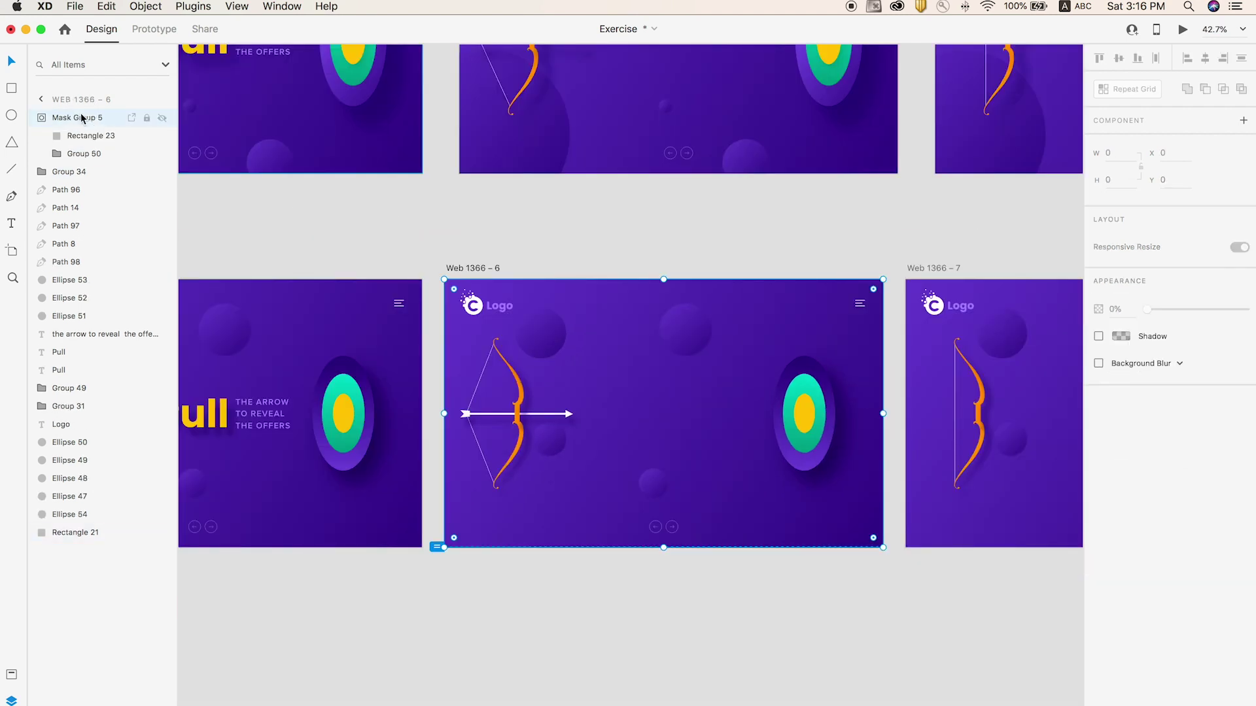
key("cmd+c")
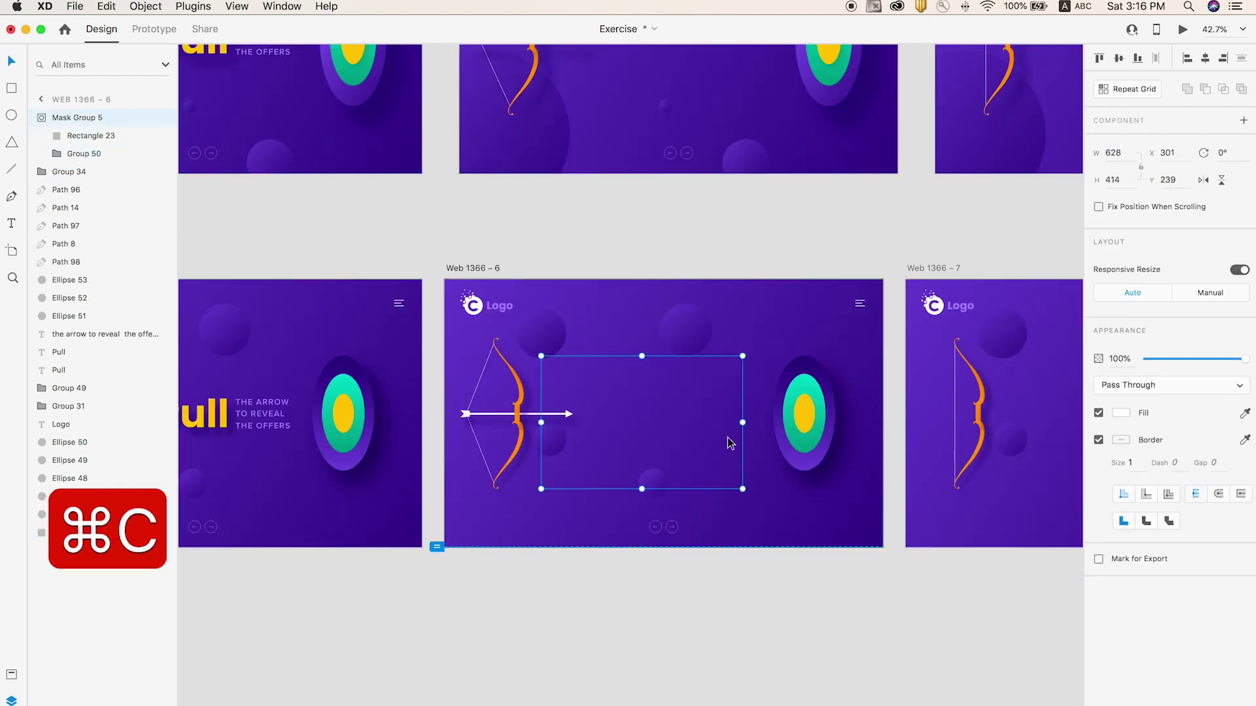
left_click_drag(987, 439, 644, 429)
left_click(731, 273)
key("cmd+v")
Move the line group inside the mask on Web 1366 – 7 to just outside the mask rectangle's left edge, at about X -52.5
left_click(42, 119)
left_click(70, 136)
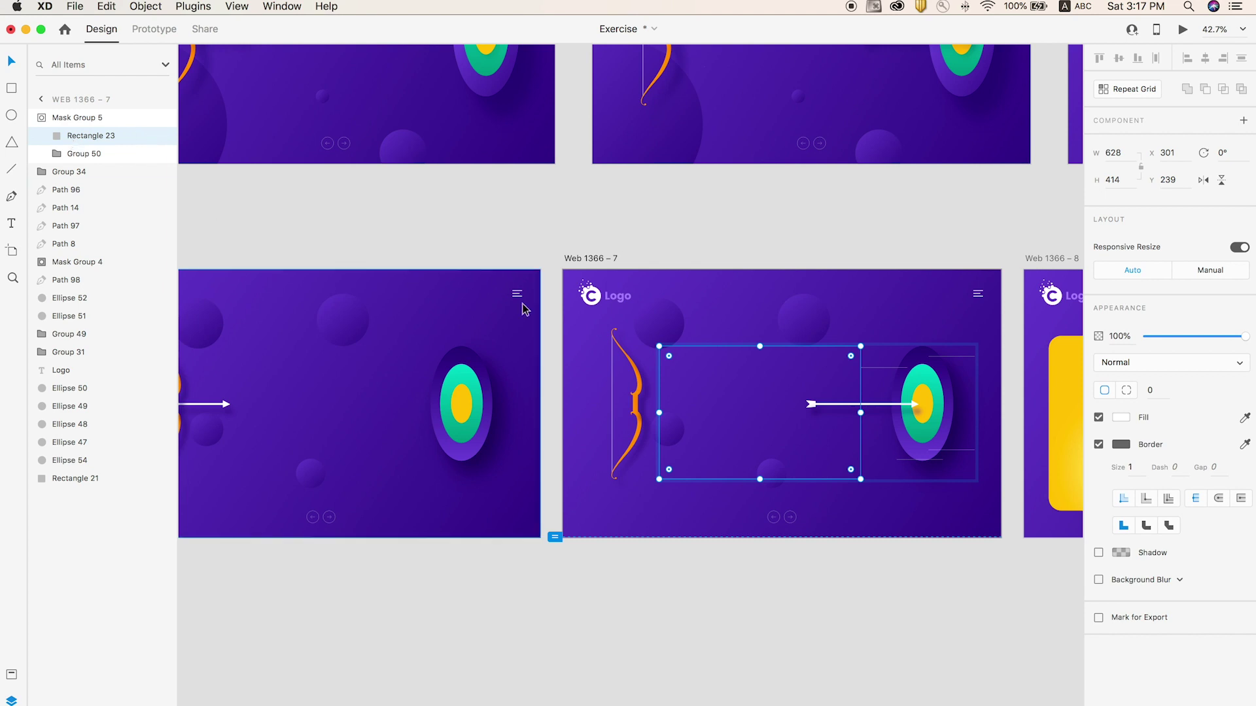
left_click(904, 361)
left_click_drag(905, 362, 671, 363)
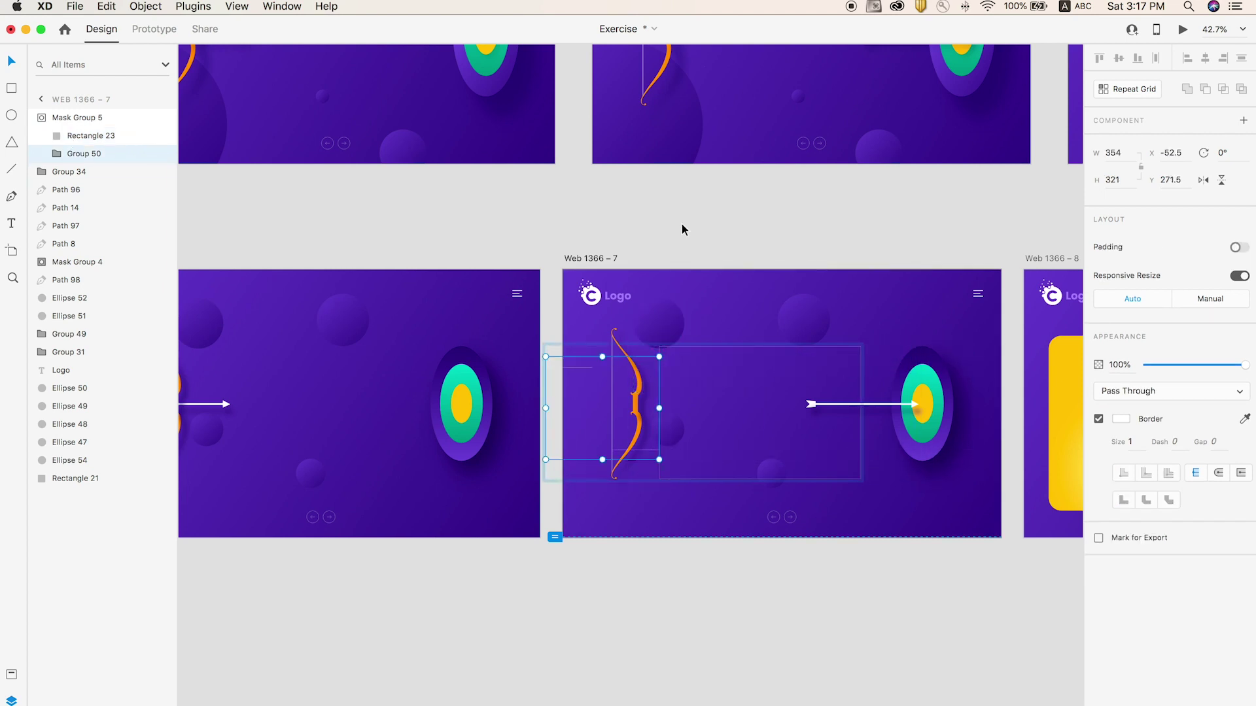
left_click(681, 224)
Preview the recreated prototype with the new line animation through to the Congratulations screen, and close the preview
scroll(517, 255, "left", 5)
left_click(422, 255)
key("super+Return")
key("super+Return")
key("super+Return")
key("super+Return")
key("super+Return")
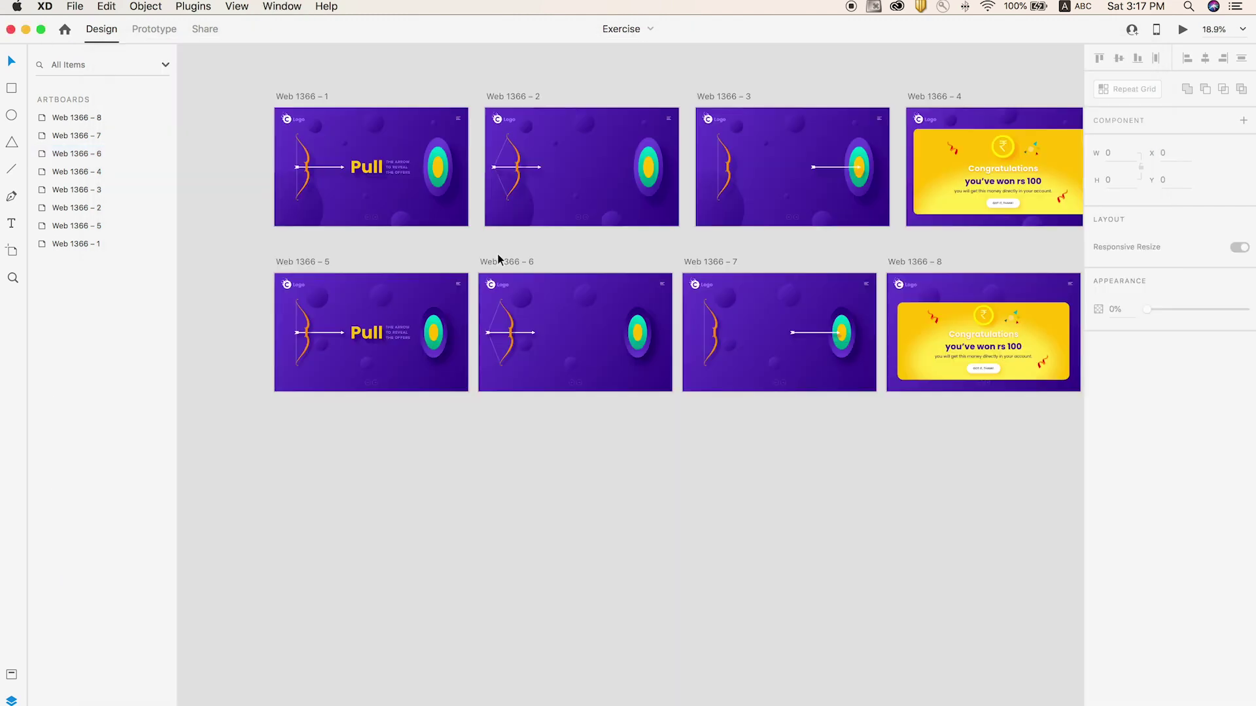
left_click(495, 258)
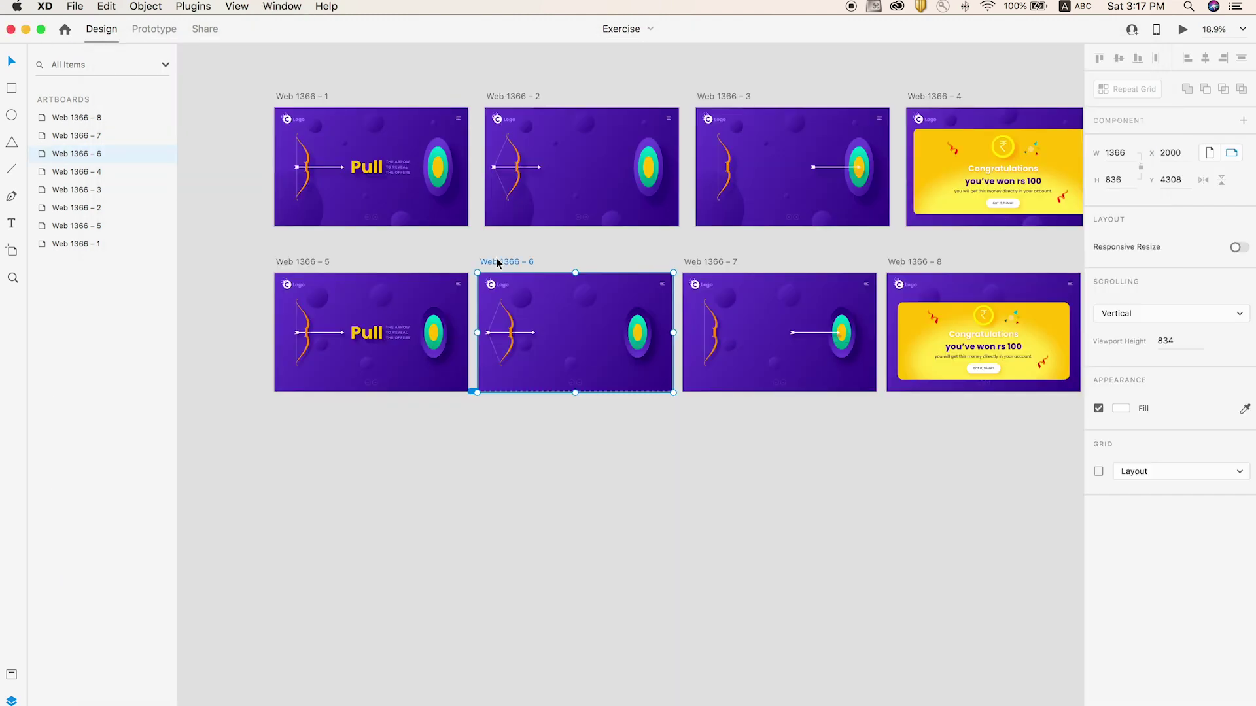
key("super+Return")
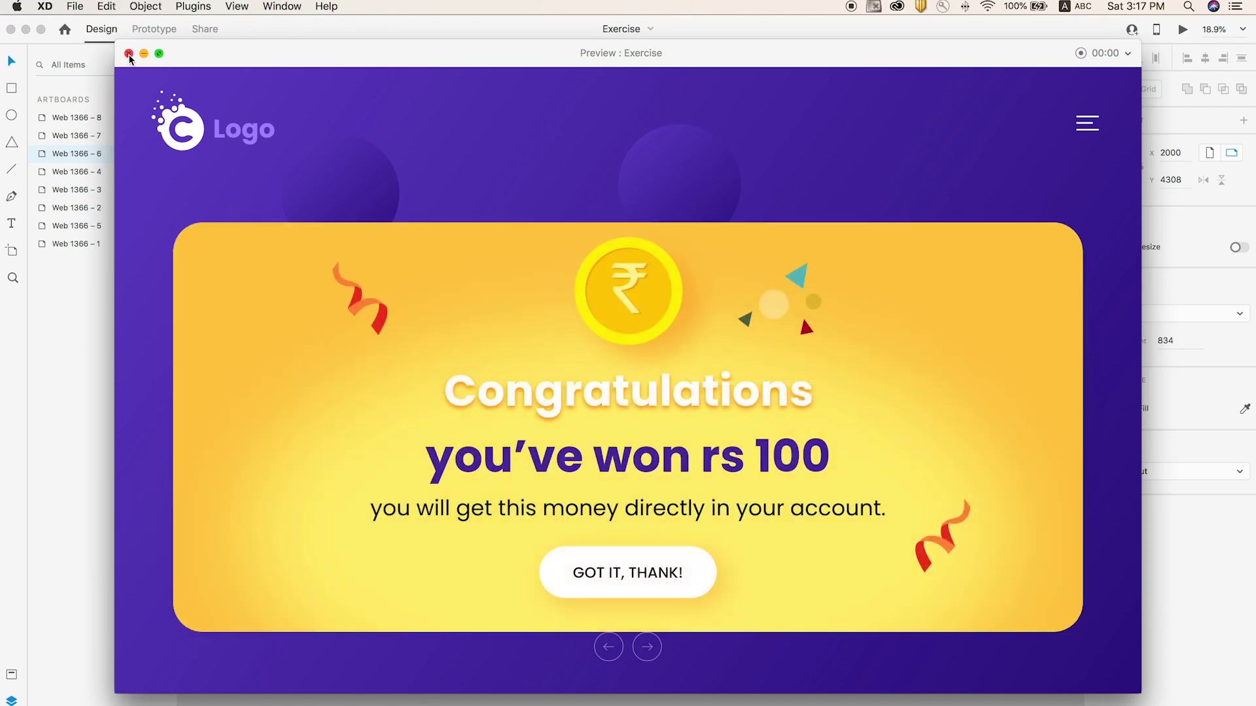
left_click(129, 53)
left_click(776, 493)
left_click_drag(947, 471, 877, 536)
scroll(662, 555, "down", 2)
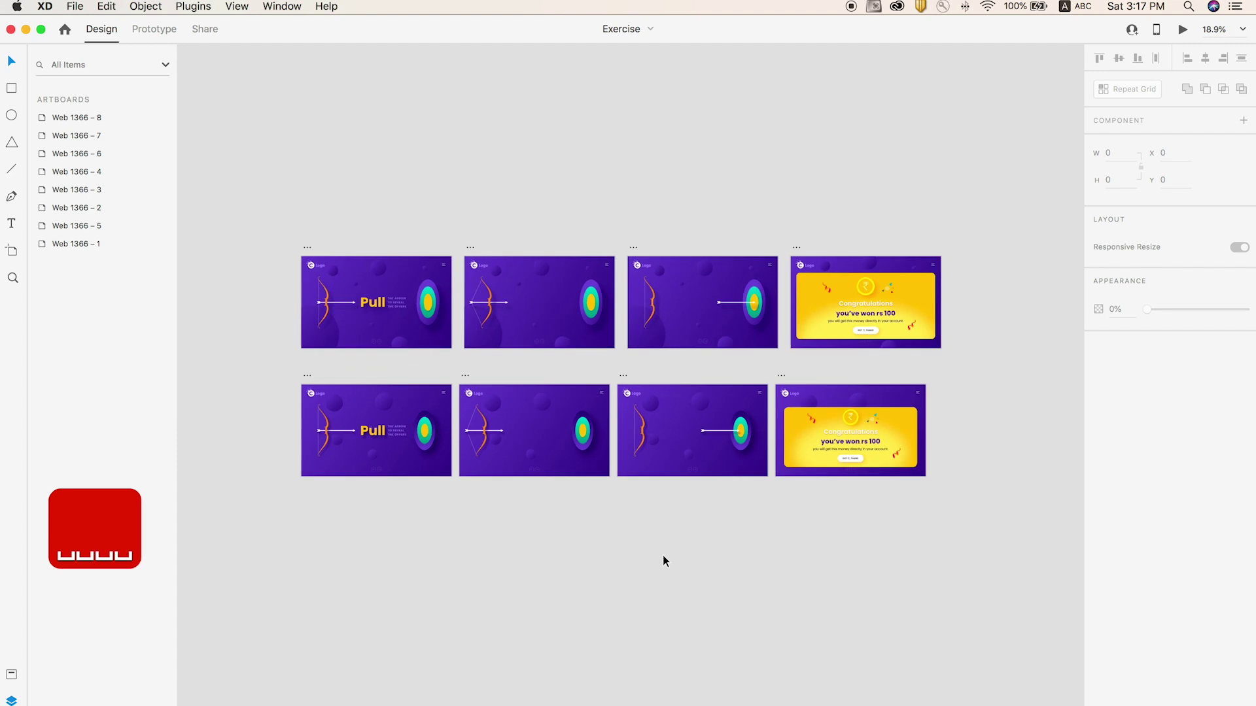
scroll(524, 567, "up", 2)
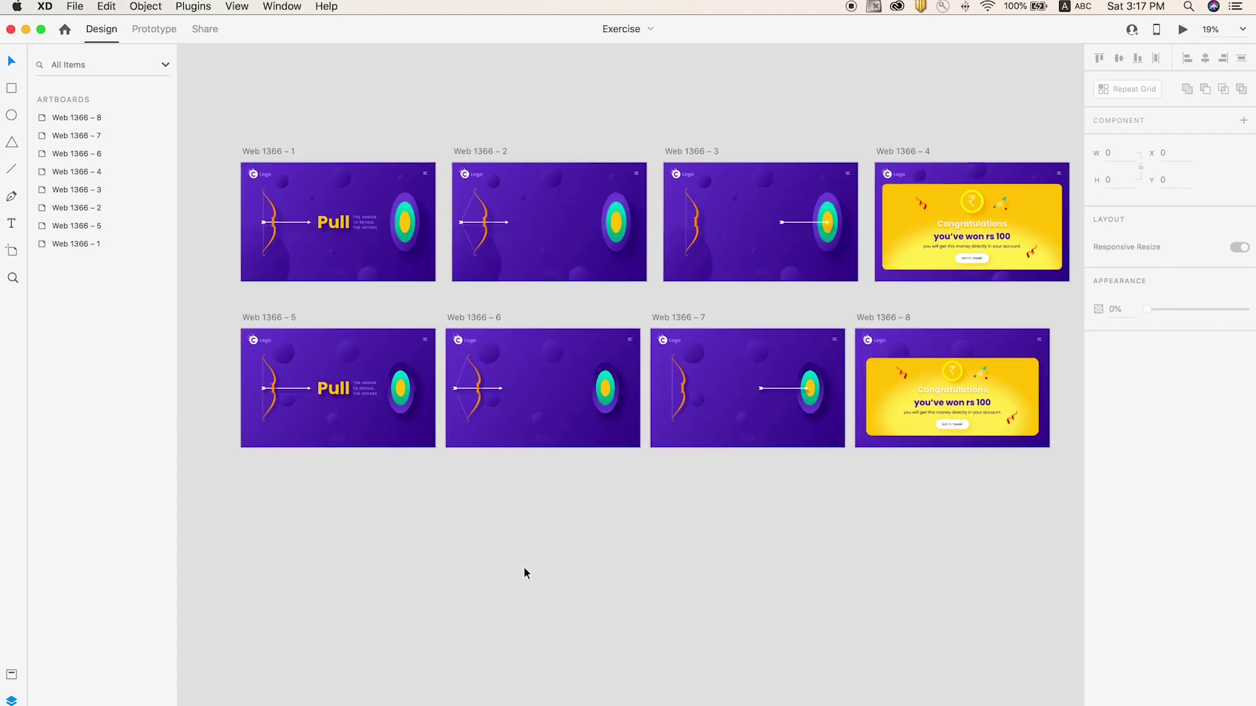